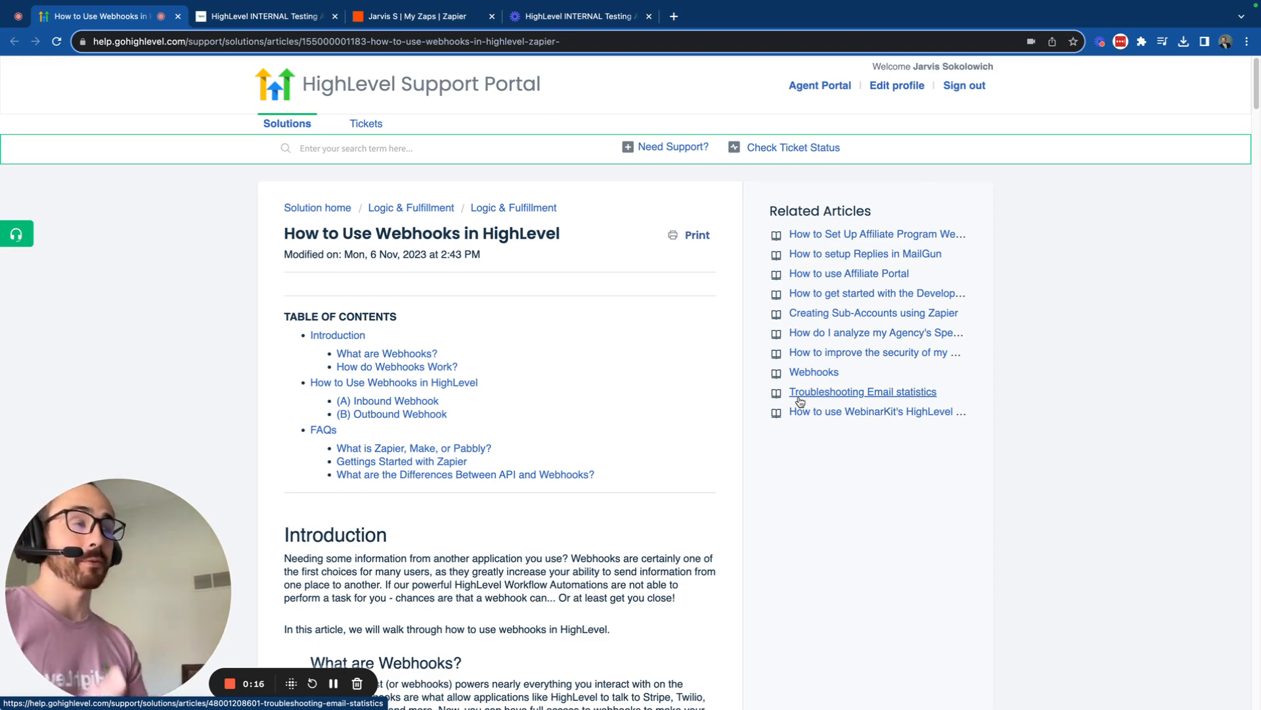
# - Inspect the webhooks article with the browser's developer tools and display the page's network requests
pyautogui.scroll(-3, 486, 503)
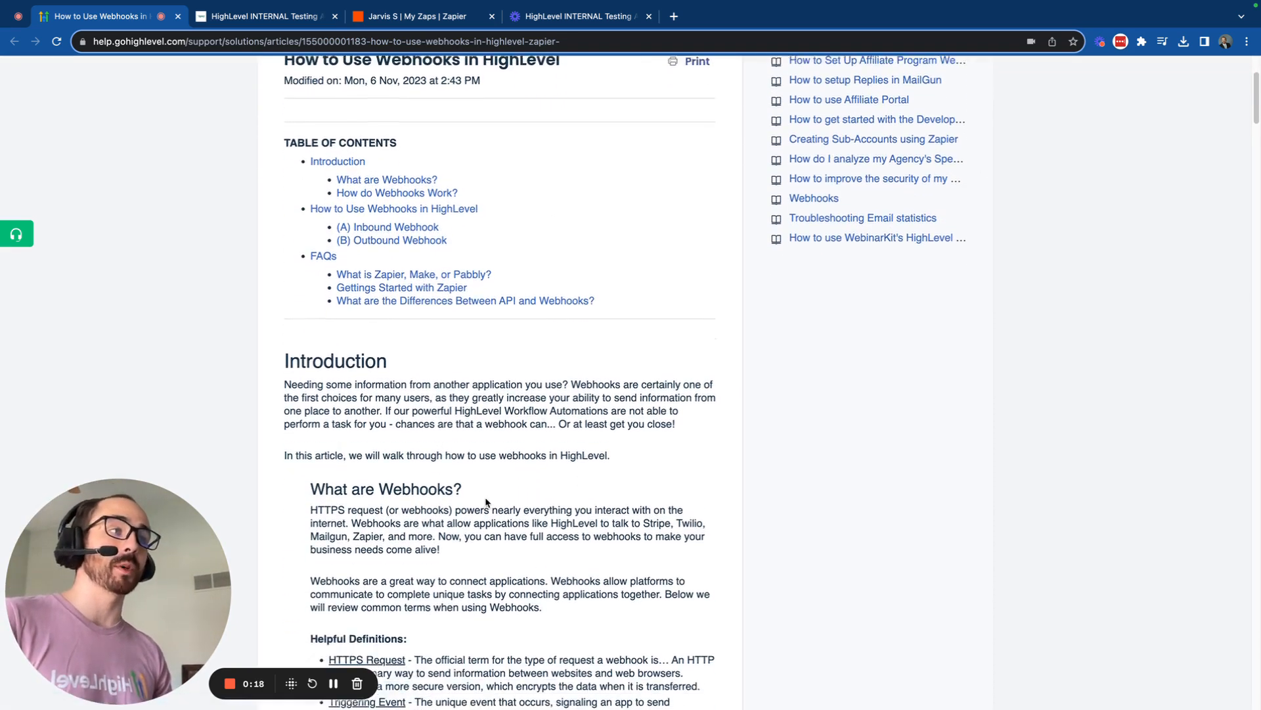
pyautogui.scroll(-2, 486, 502)
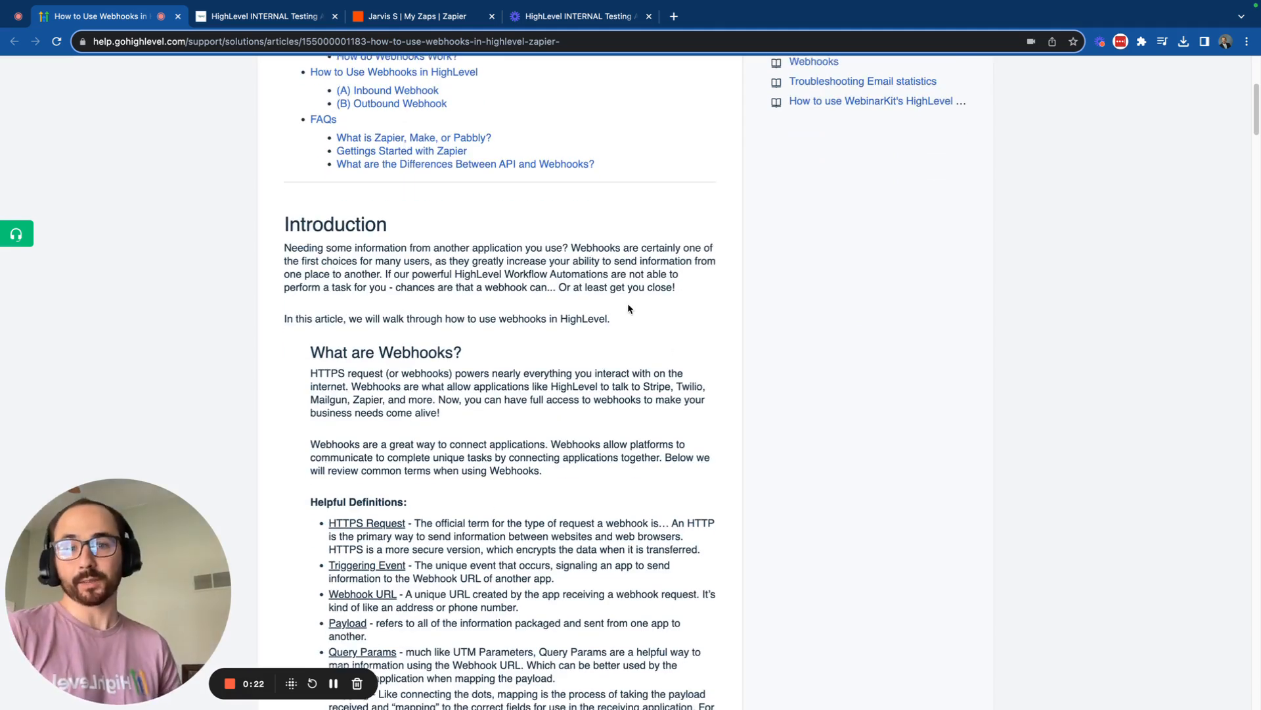
pyautogui.rightClick(629, 305)
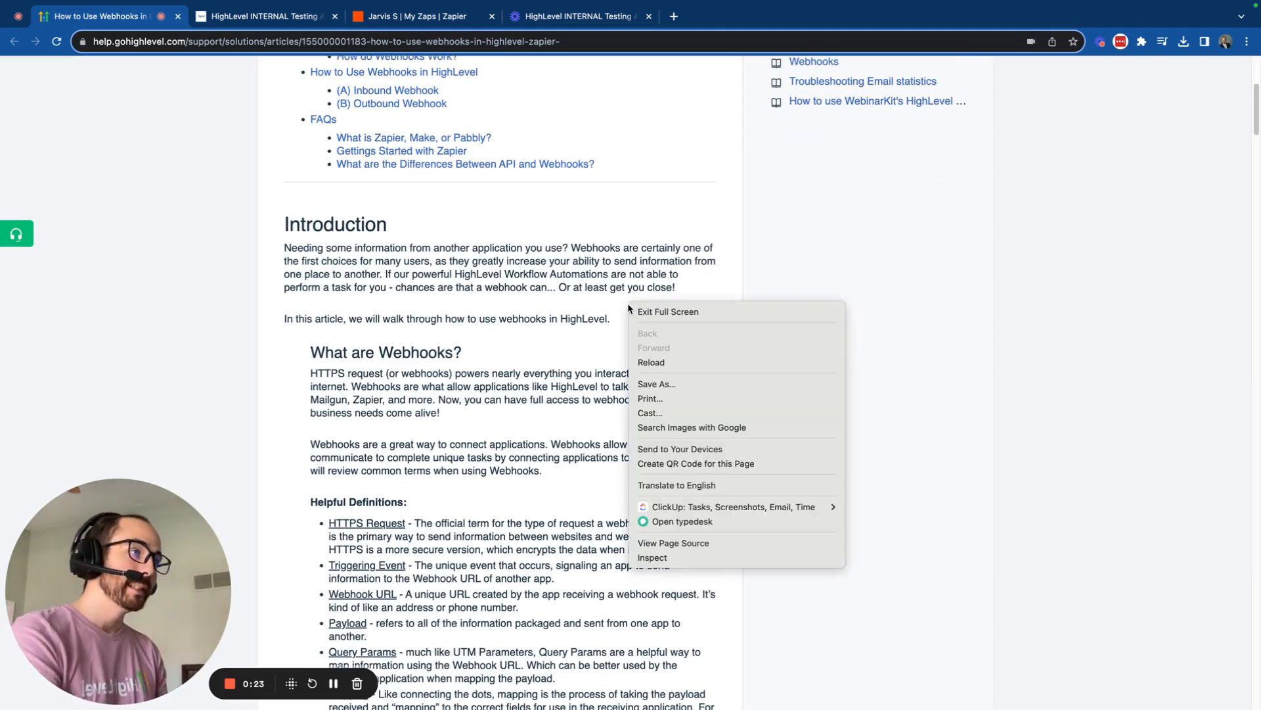
pyautogui.click(726, 558)
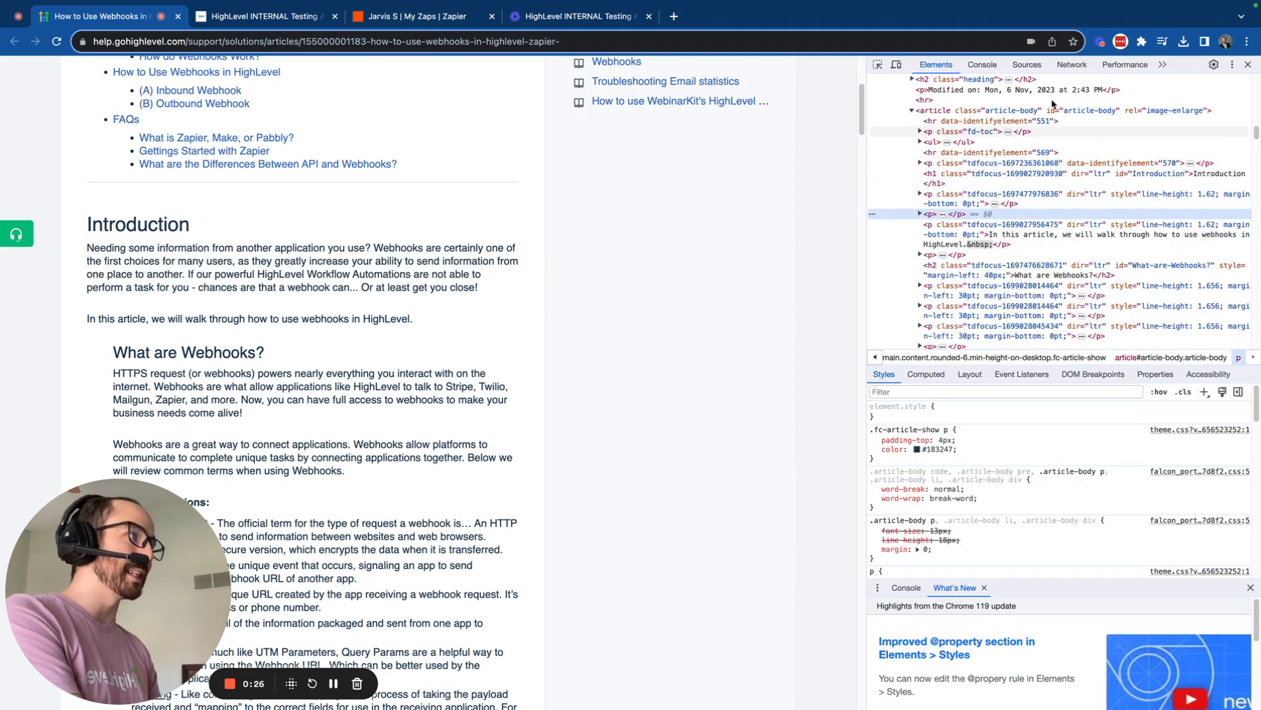
pyautogui.click(1022, 64)
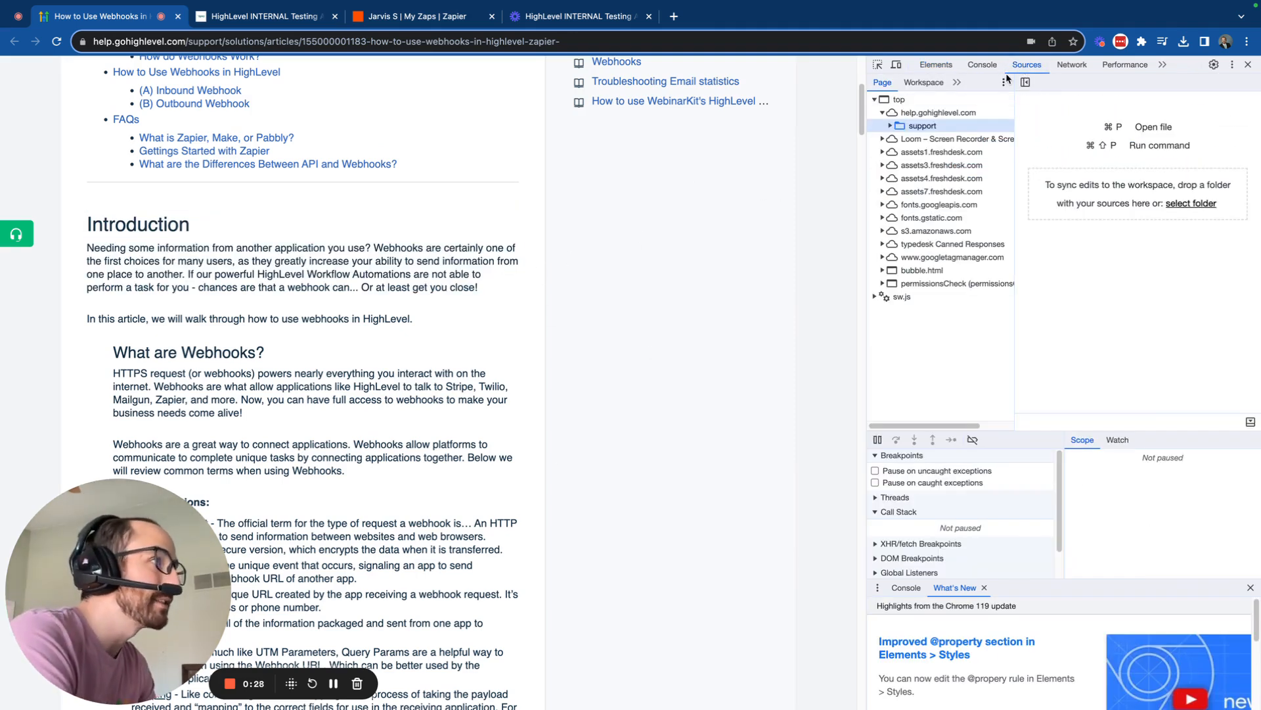
pyautogui.click(1056, 66)
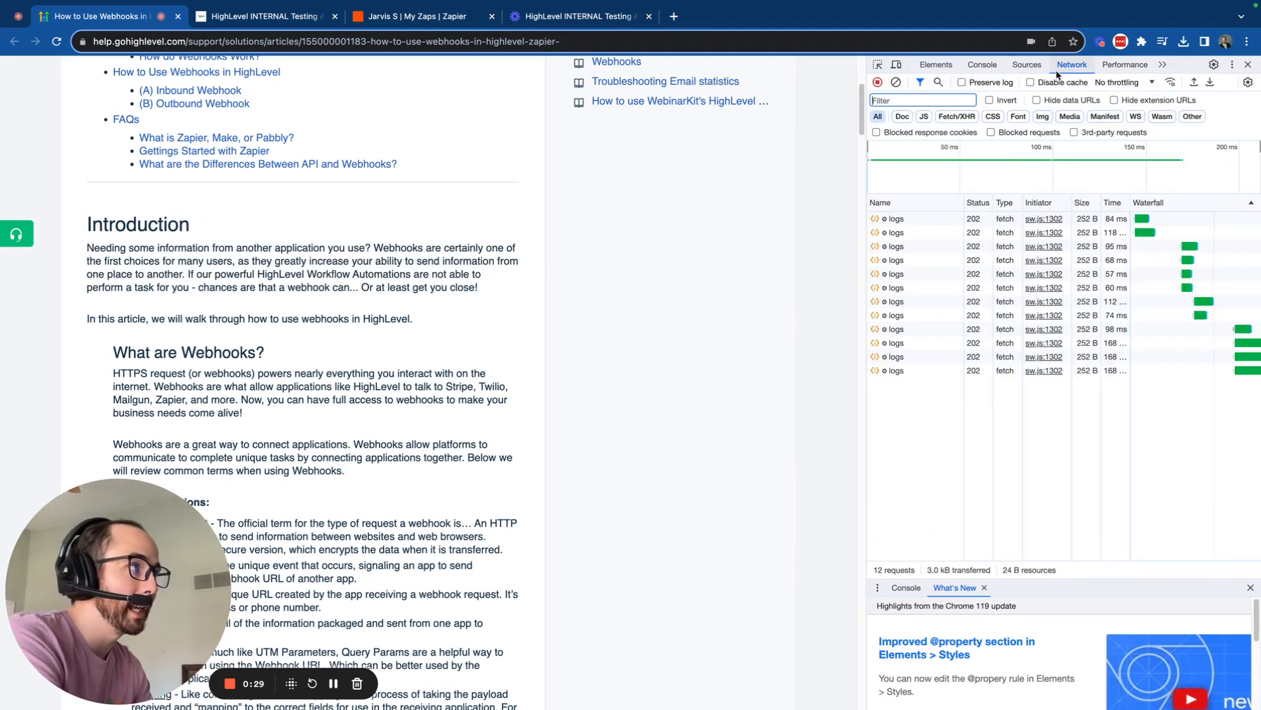
# - Examine the headers of the recorded logs requests and open one request in a separate tab
pyautogui.click(913, 216)
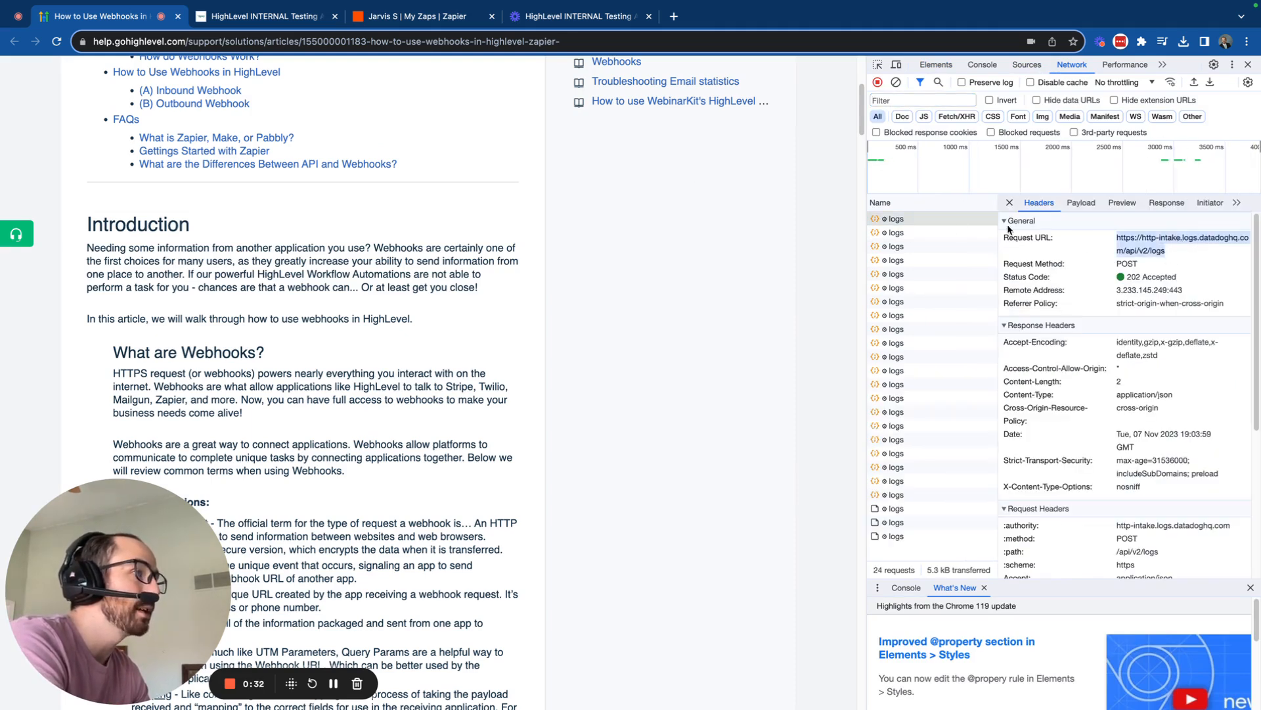
pyautogui.click(929, 246)
pyautogui.tripleClick(1154, 256)
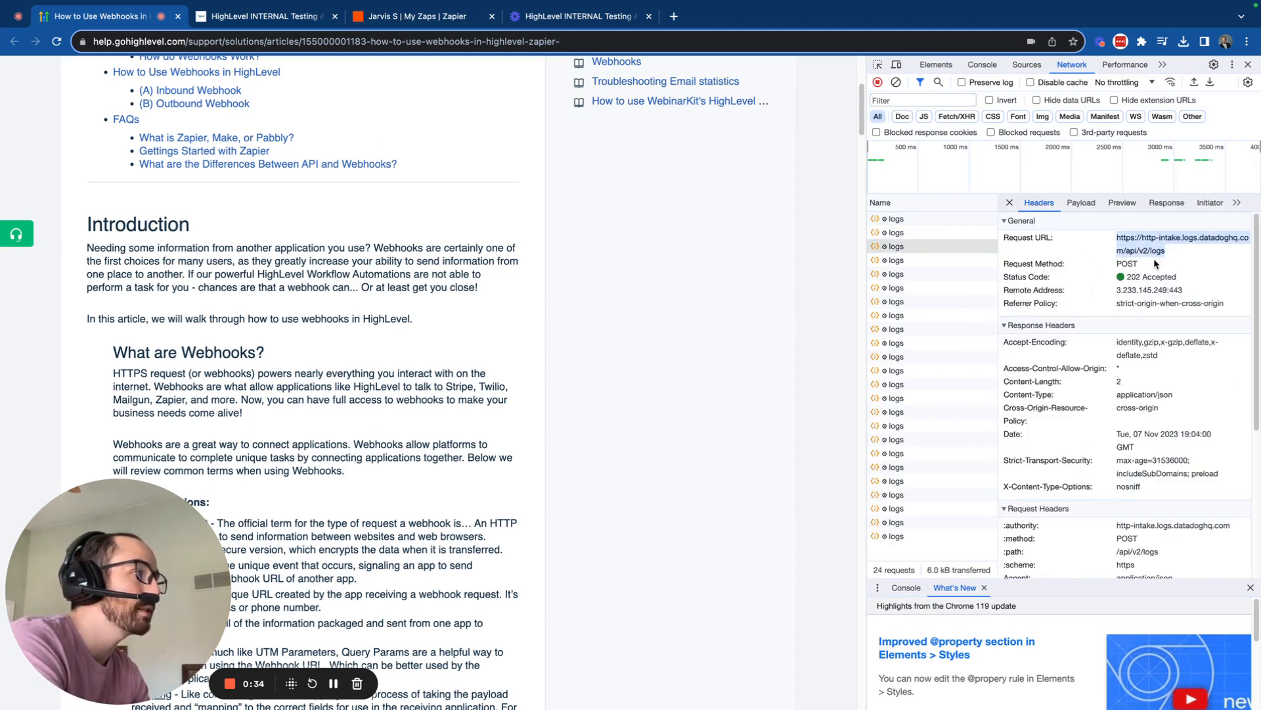
pyautogui.click(912, 315)
pyautogui.doubleClick(912, 314)
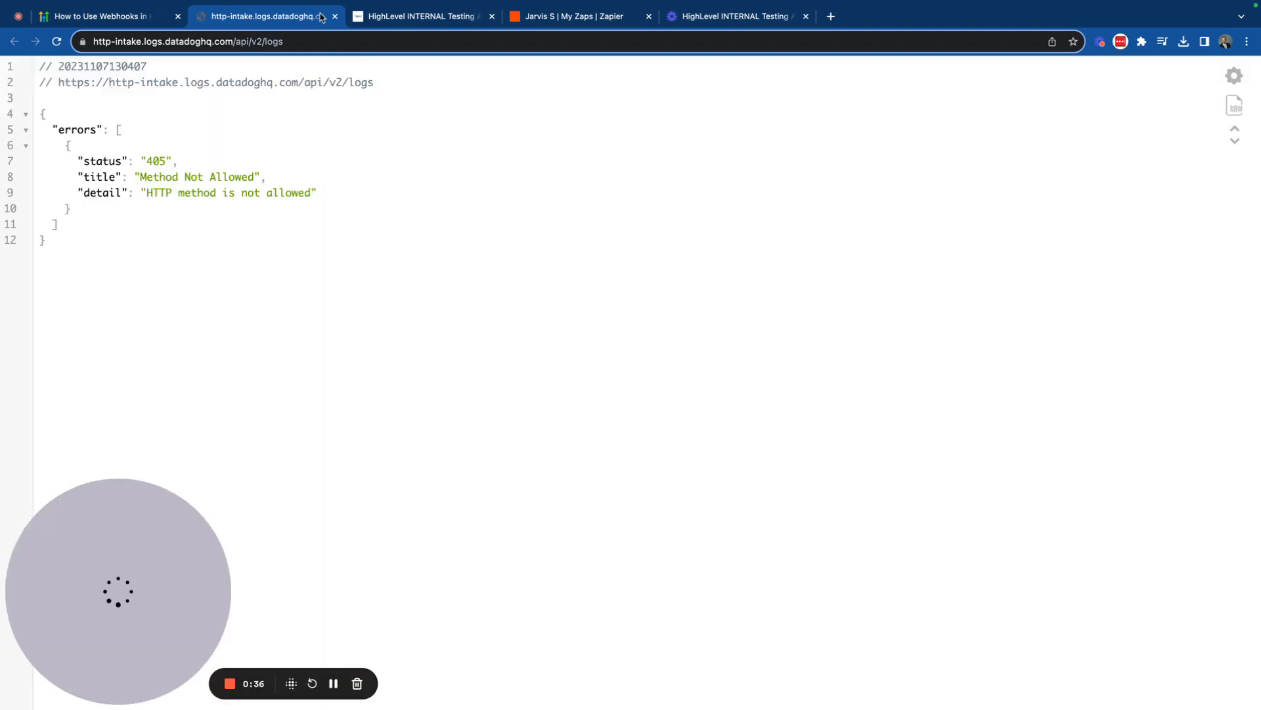
# - Highlight the request URL in the opened logs response, and close that page and the developer tools
pyautogui.tripleClick(260, 83)
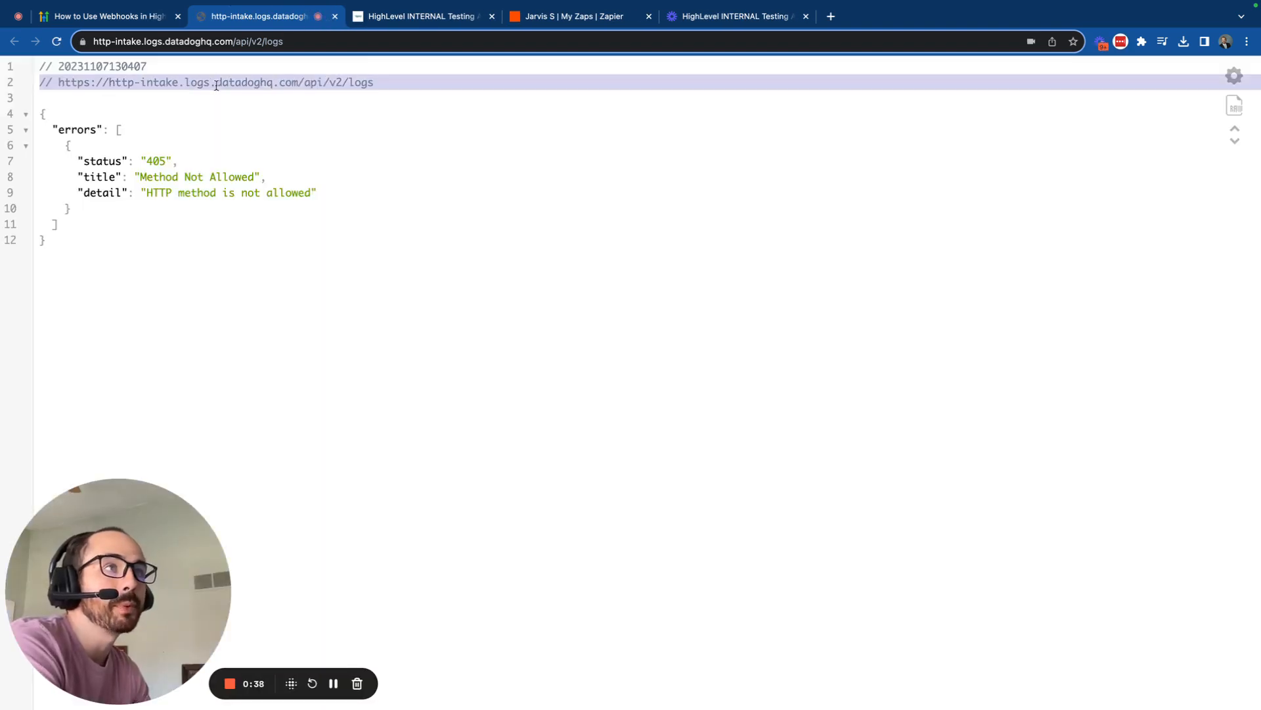
pyautogui.click(335, 16)
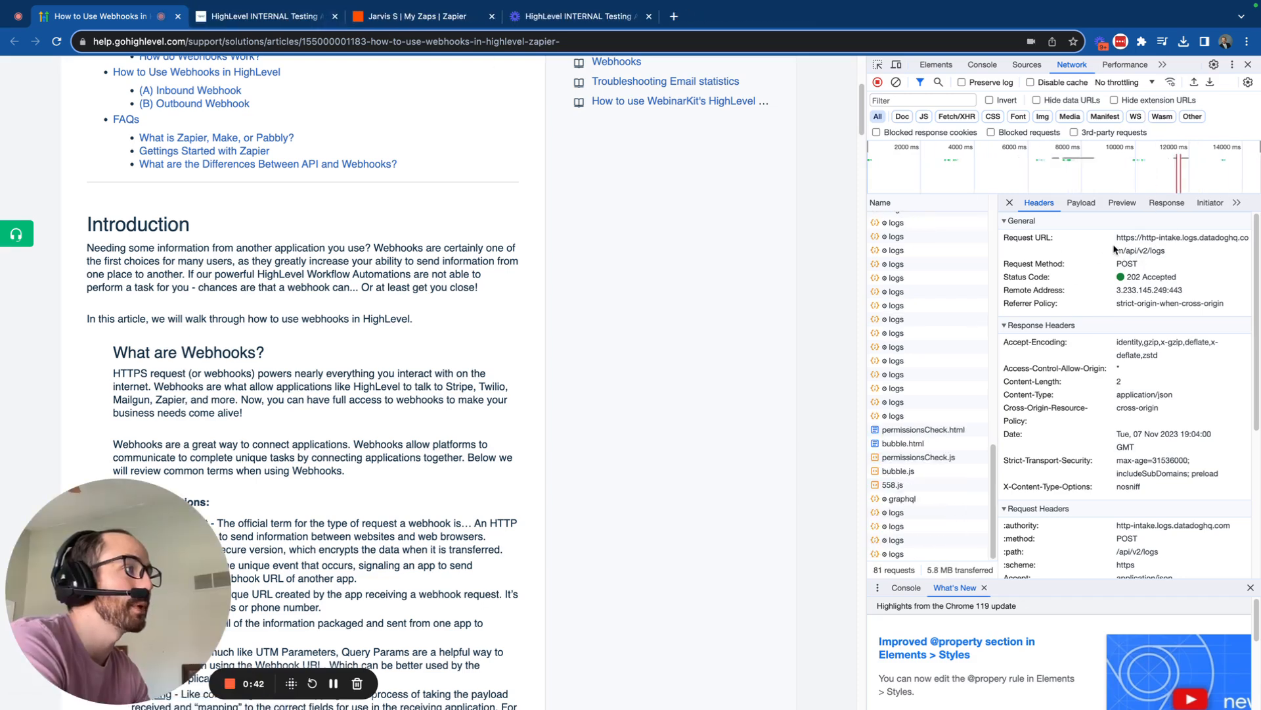
pyautogui.click(1249, 65)
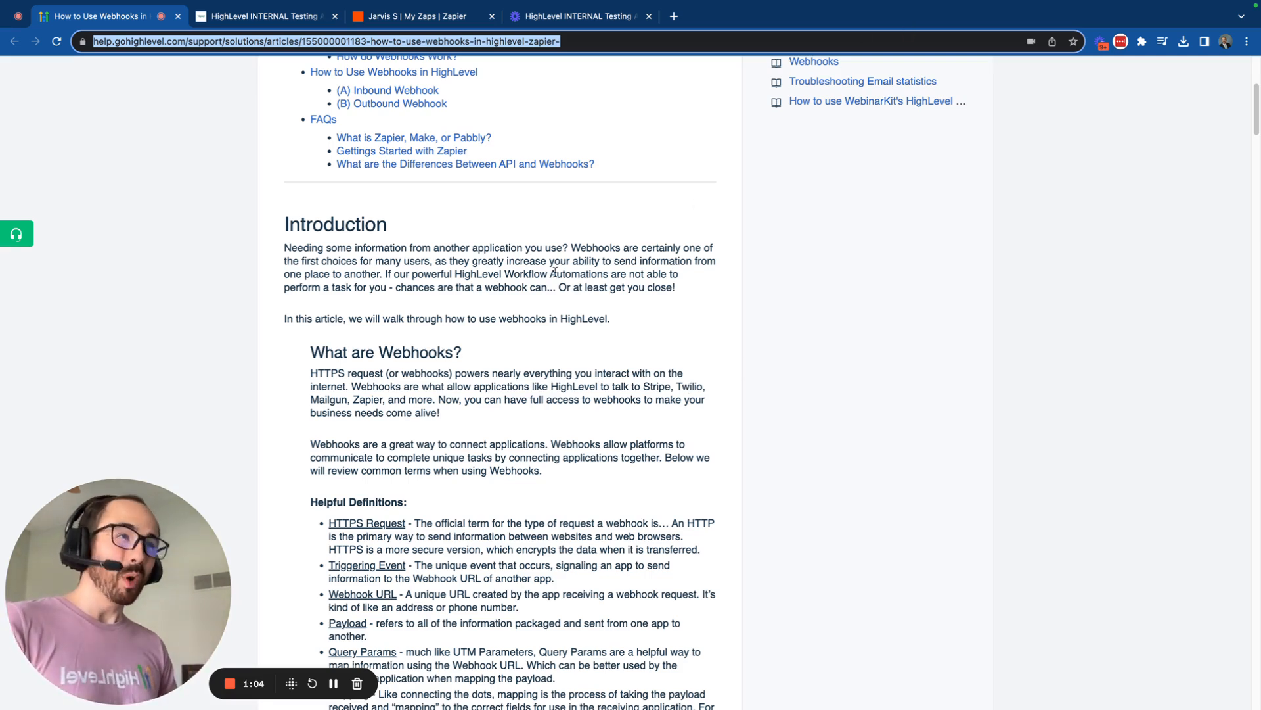
# - Read the What are Webhooks section and its Helpful Definitions, highlighting the Triggering Event entry
pyautogui.scroll(-3, 555, 269)
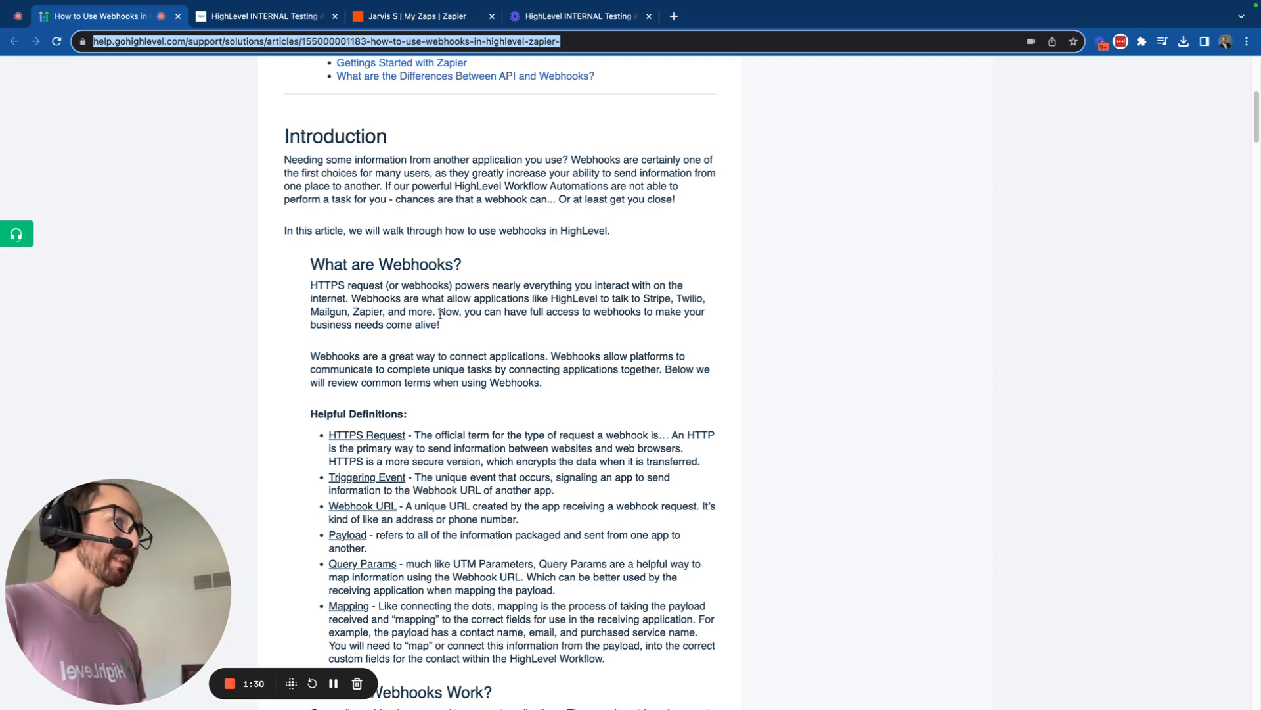
pyautogui.scroll(-1, 450, 317)
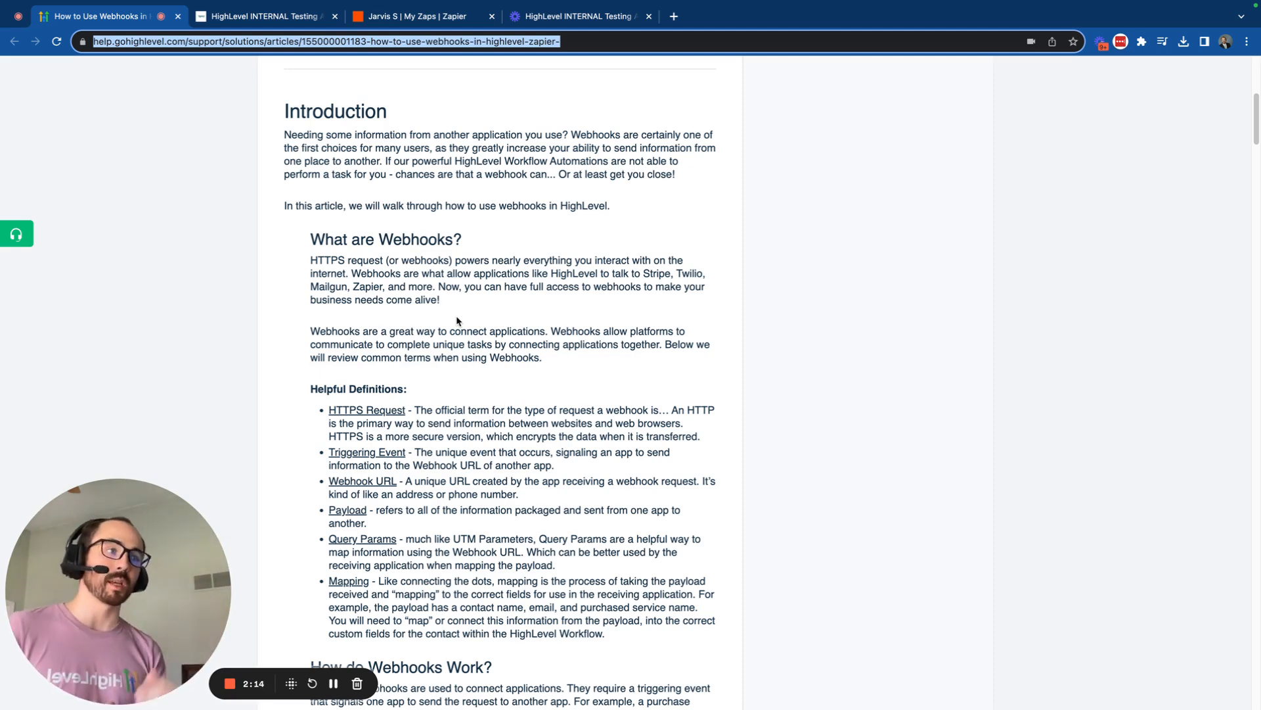
pyautogui.scroll(-1, 456, 360)
pyautogui.scroll(-1, 456, 360)
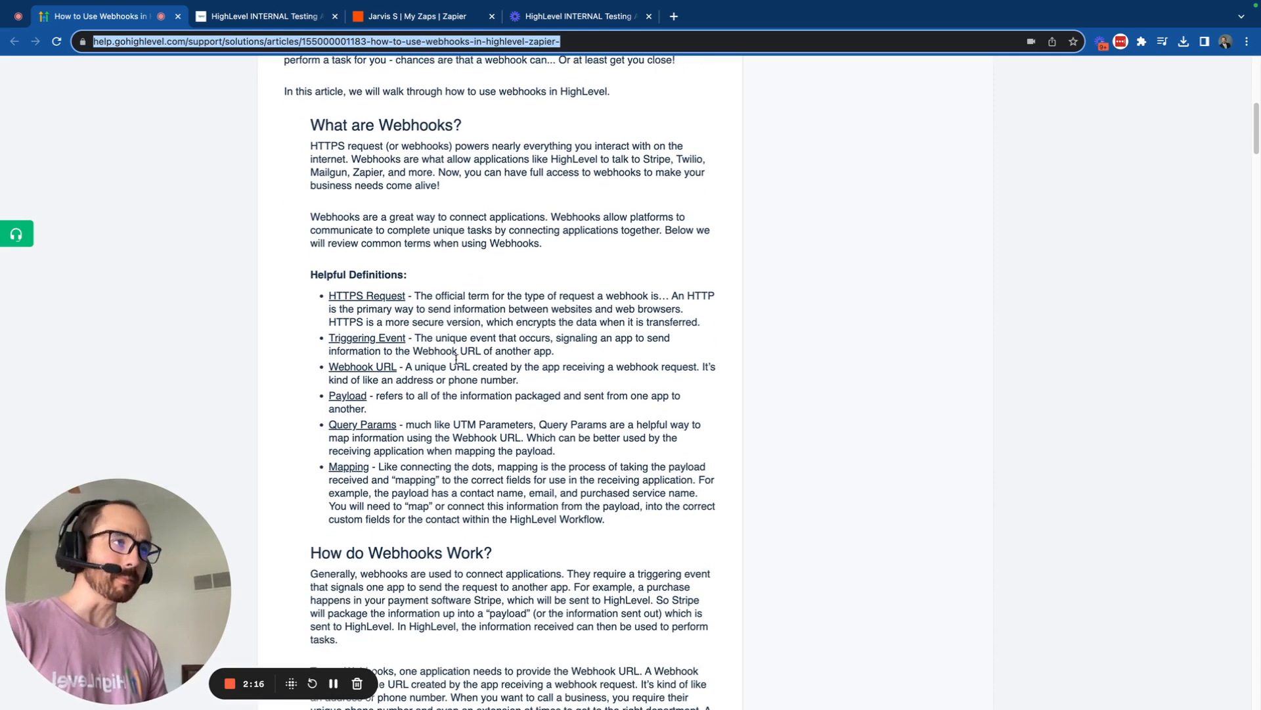
pyautogui.click(623, 520)
pyautogui.moveTo(624, 520); pyautogui.dragTo(310, 273)
pyautogui.click(346, 293)
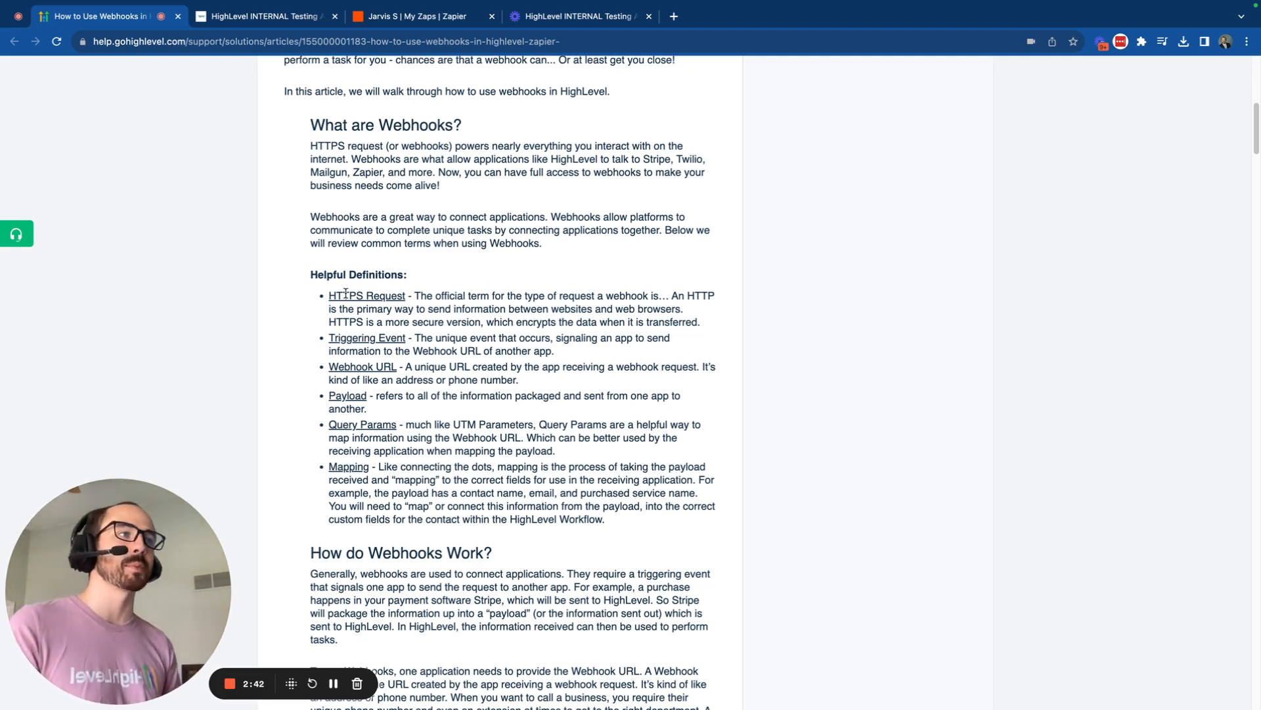
pyautogui.tripleClick(413, 339)
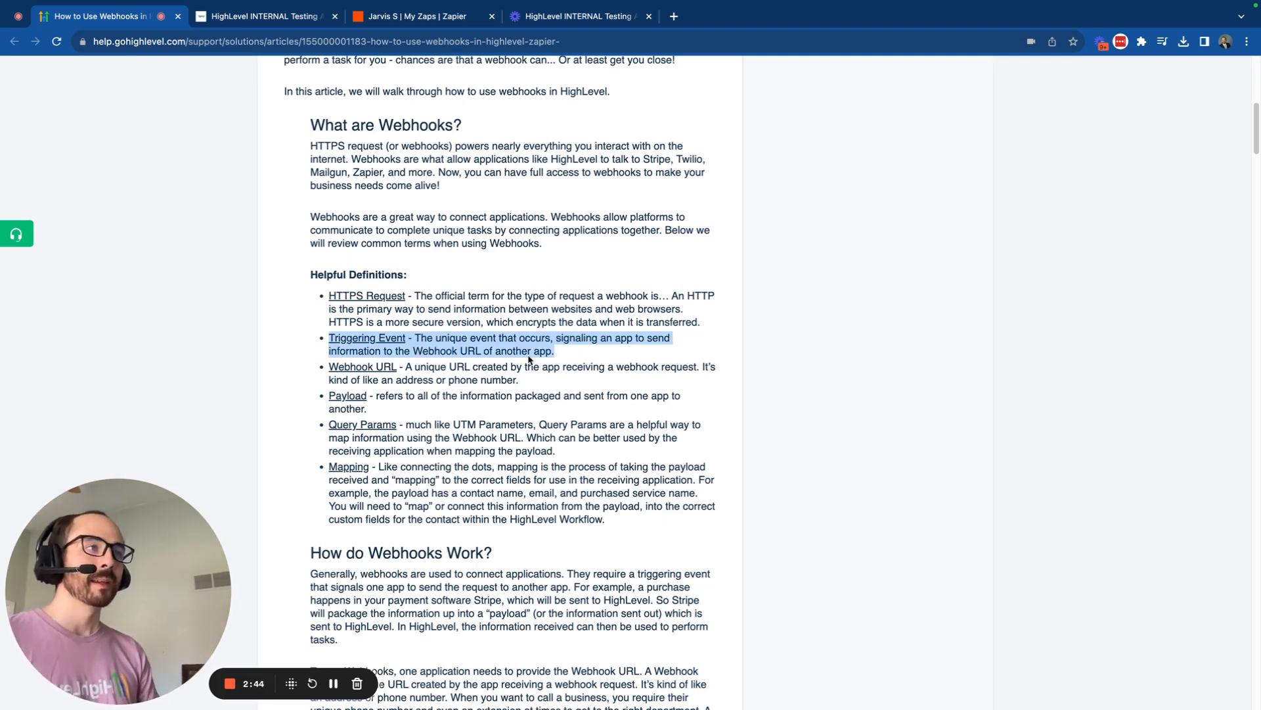
pyautogui.tripleClick(430, 341)
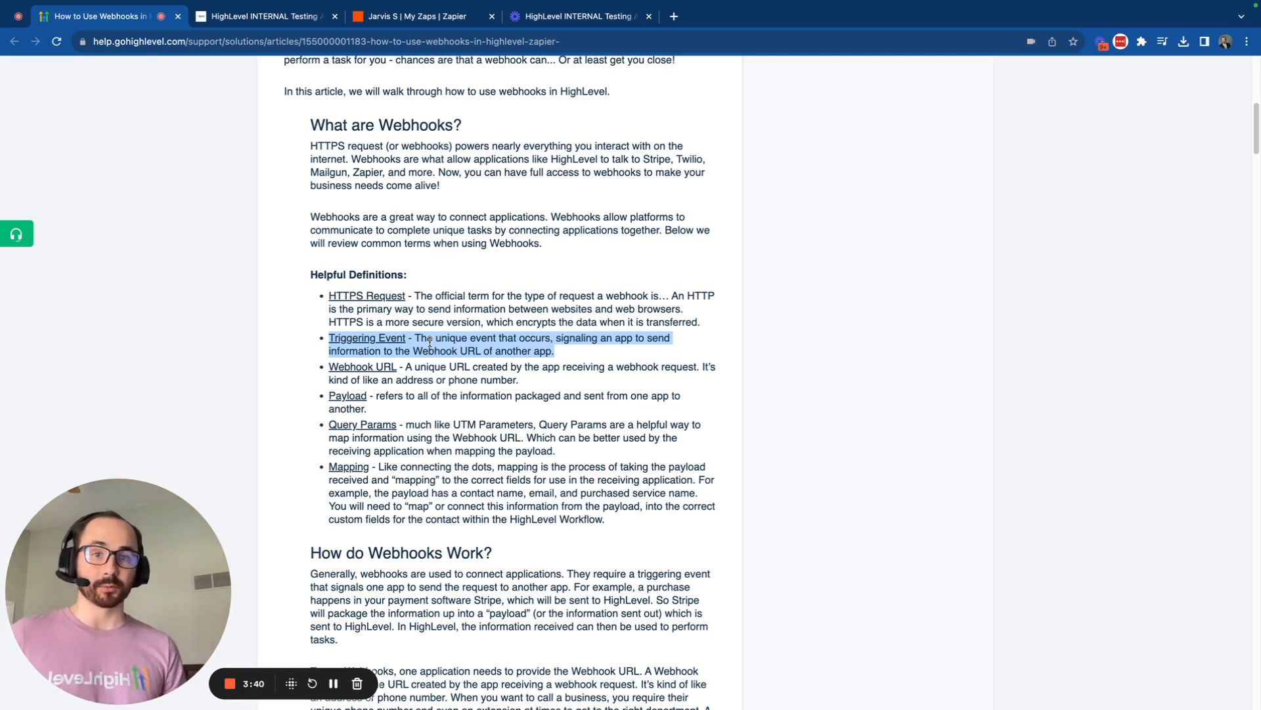
# - Preview the Inbound Webhook diagram, and highlight the Payload, Query Params and Mapping entries under Helpful Definitions
pyautogui.scroll(-20, 431, 341)
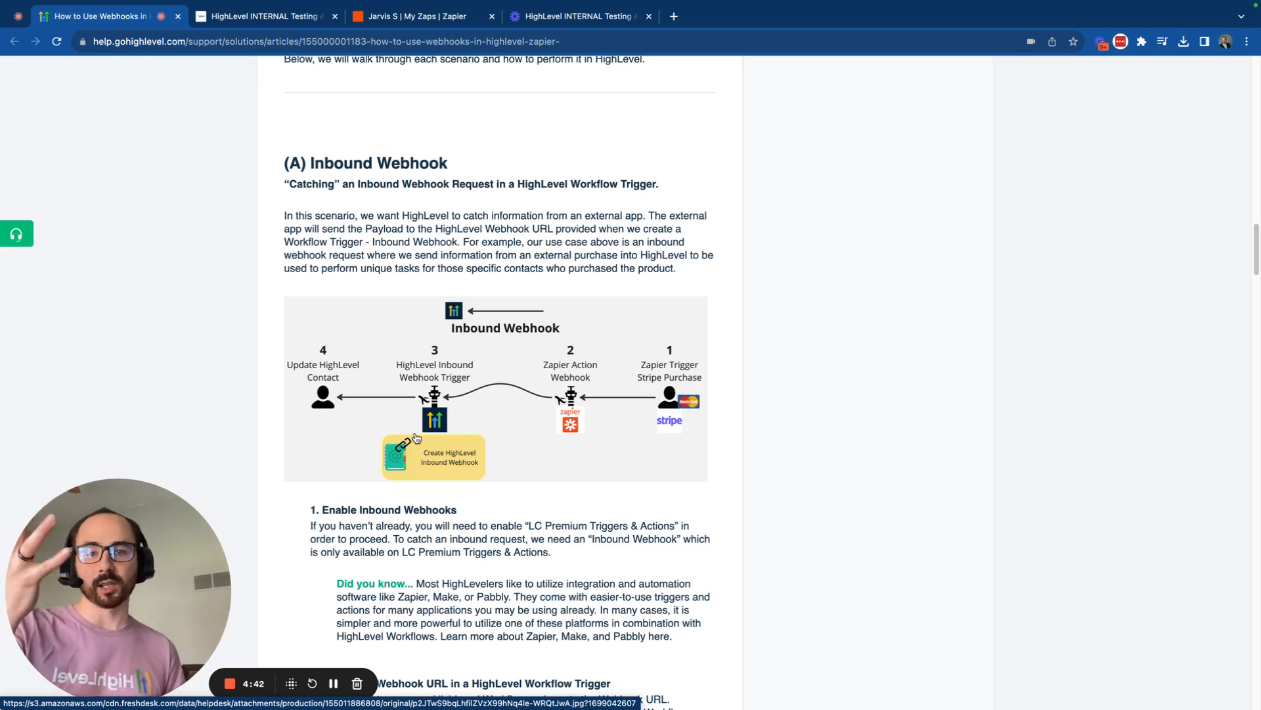
pyautogui.scroll(15, 416, 437)
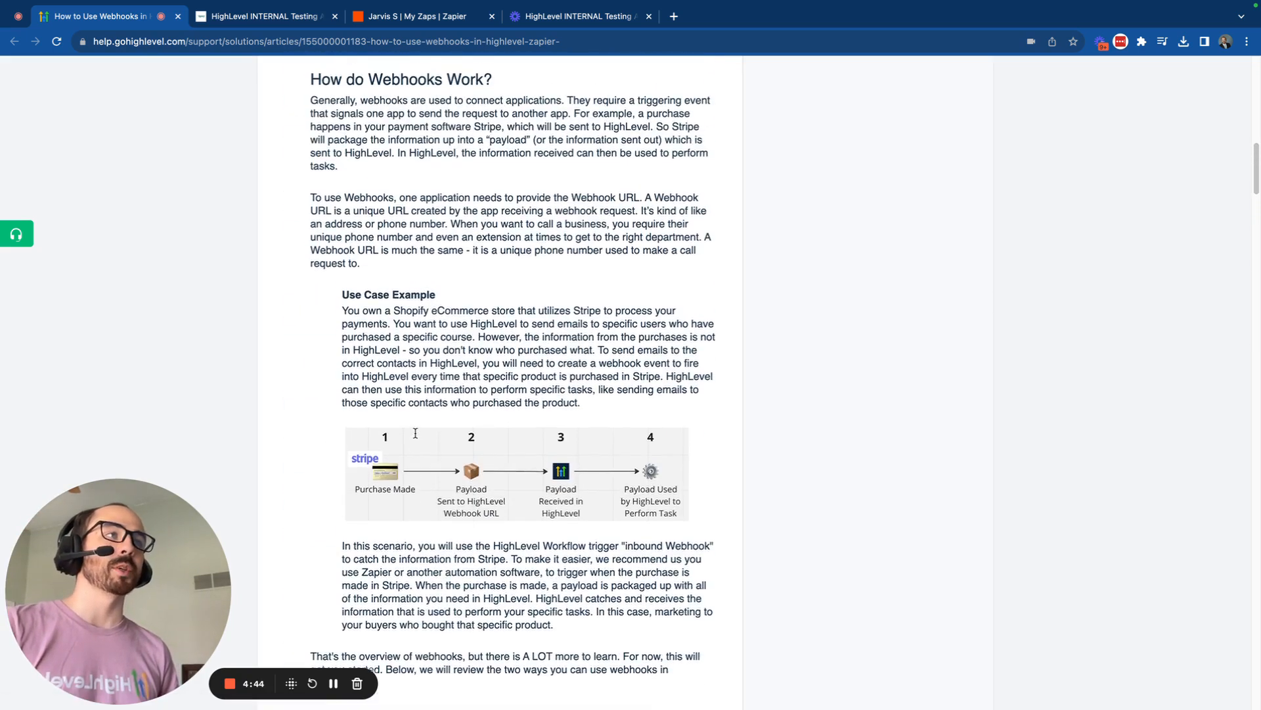
pyautogui.scroll(5, 416, 434)
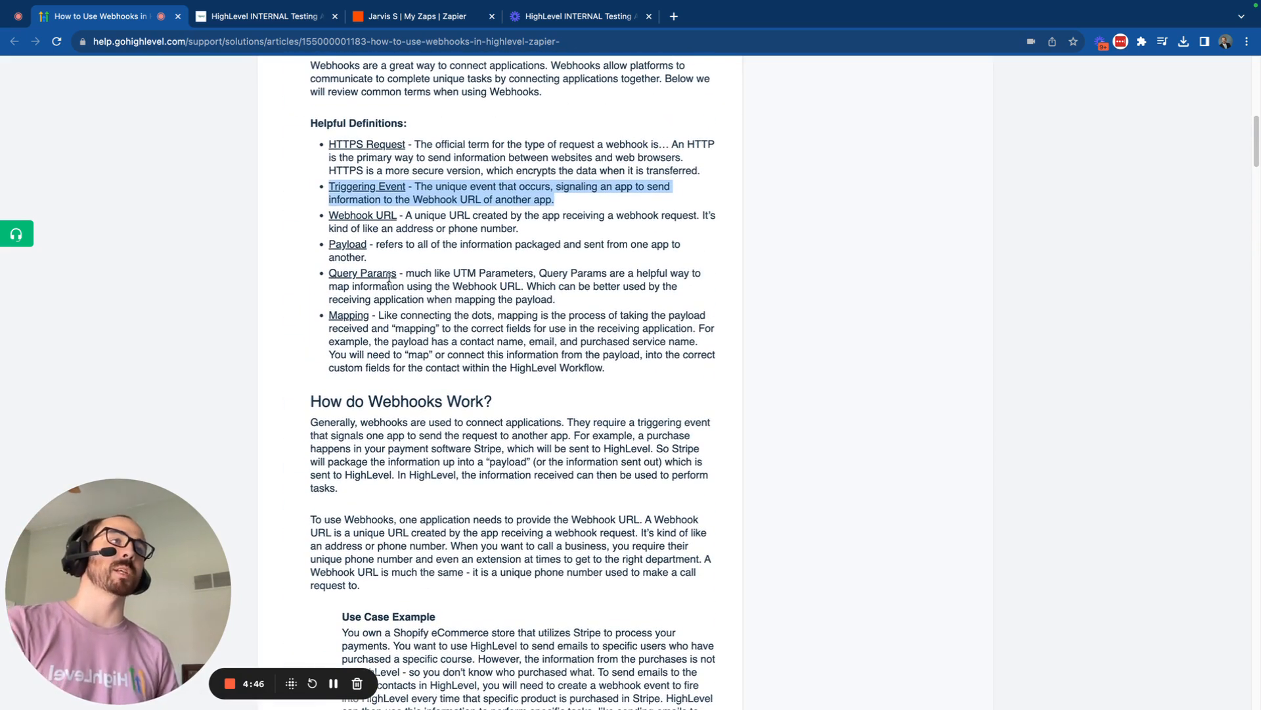
pyautogui.click(392, 256)
pyautogui.tripleClick(395, 251)
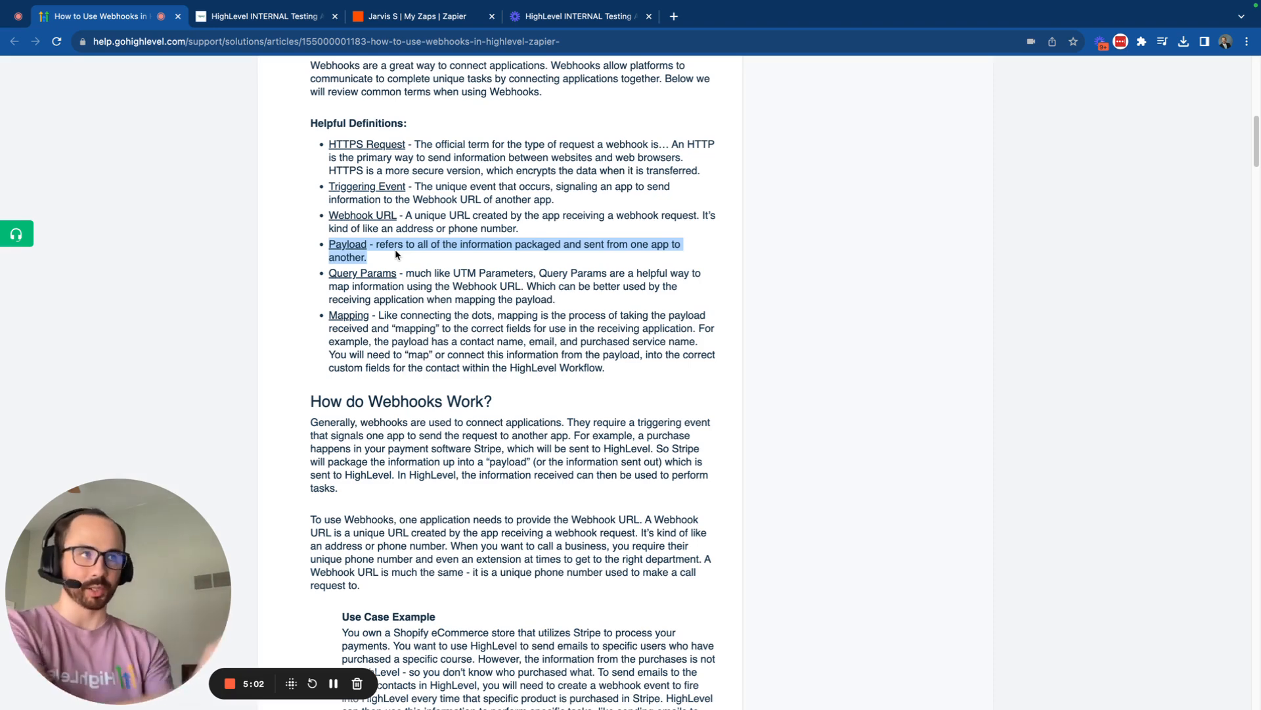
pyautogui.doubleClick(412, 272)
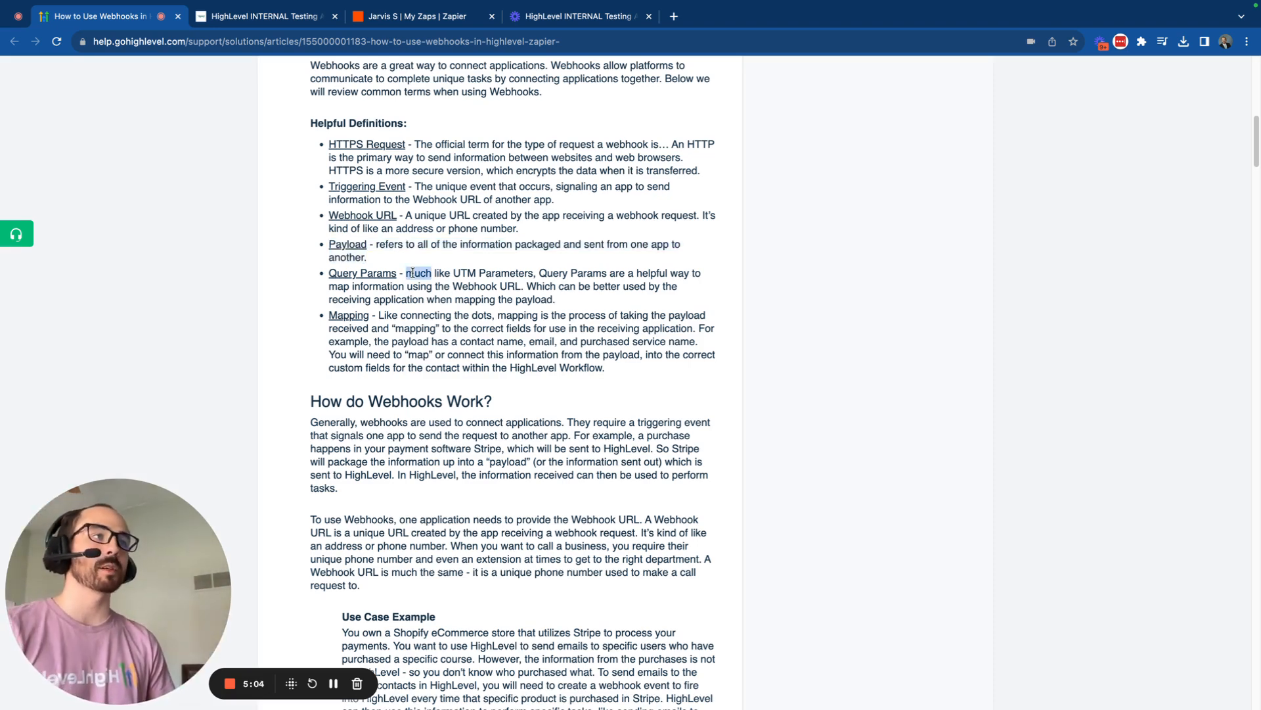
pyautogui.tripleClick(412, 273)
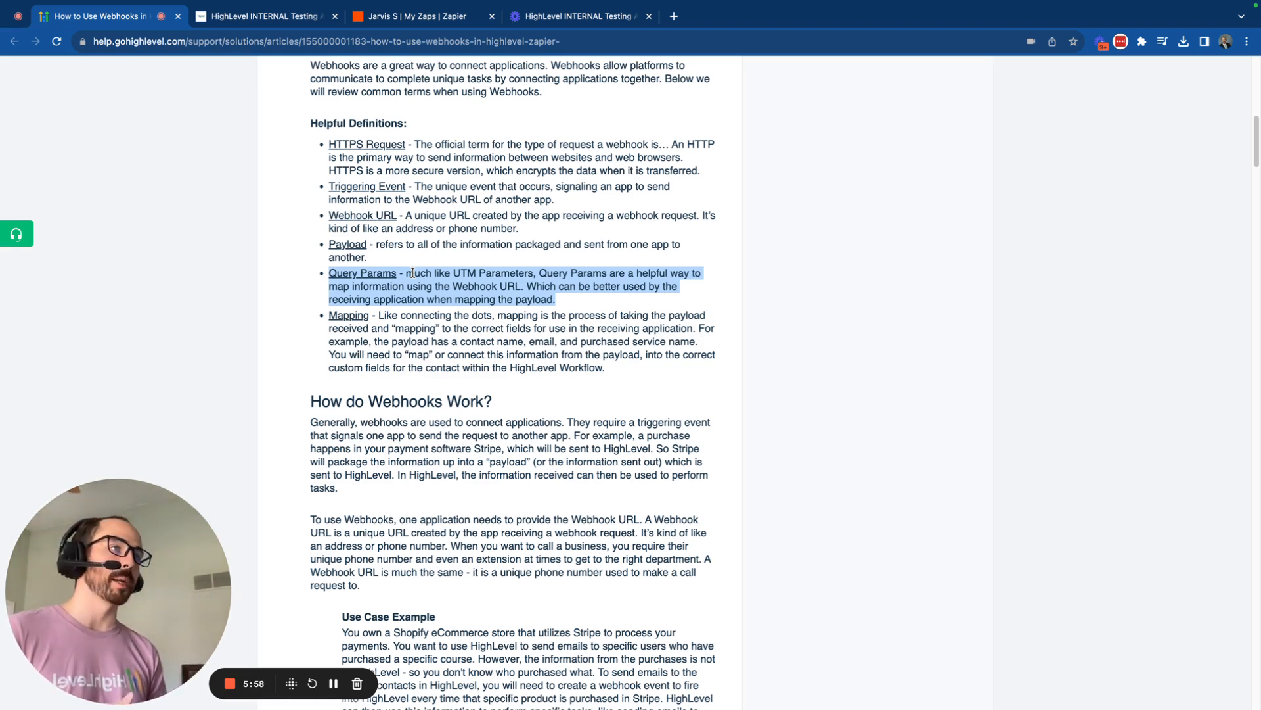
pyautogui.tripleClick(512, 338)
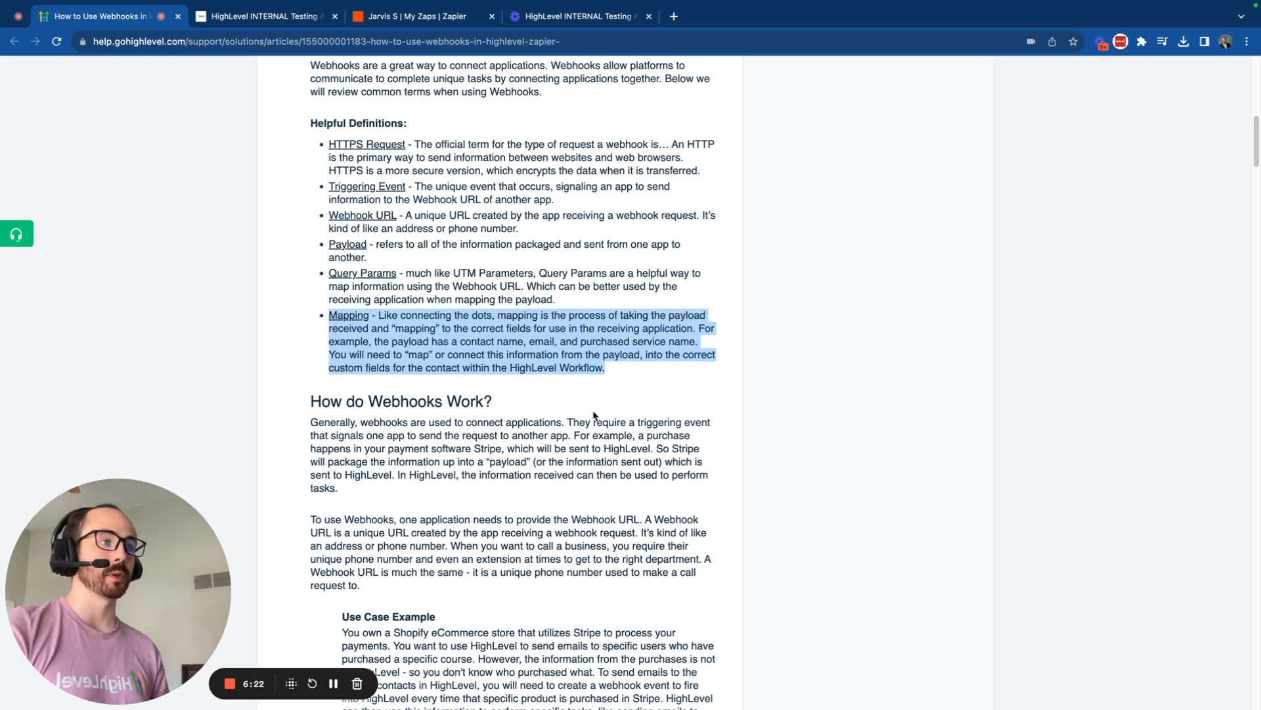
# - Review the How do Webhooks Work section and its Stripe use case diagram
pyautogui.scroll(-5, 592, 414)
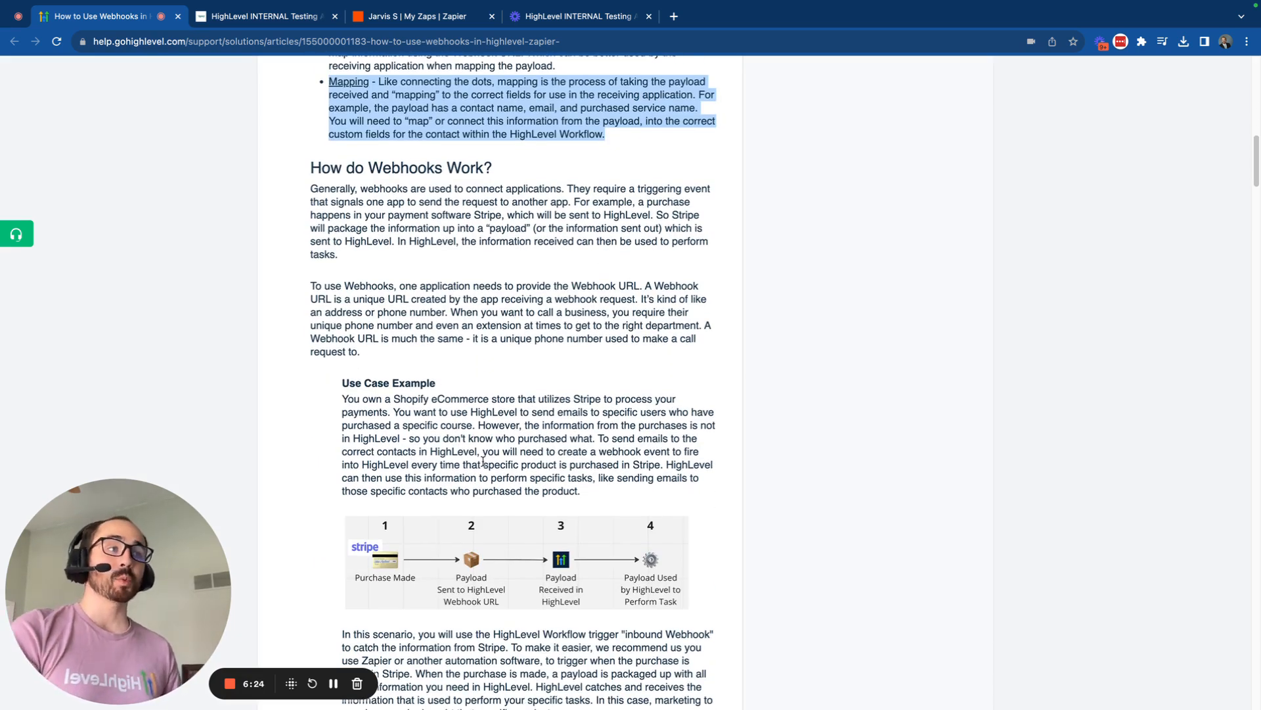
pyautogui.scroll(-4, 483, 462)
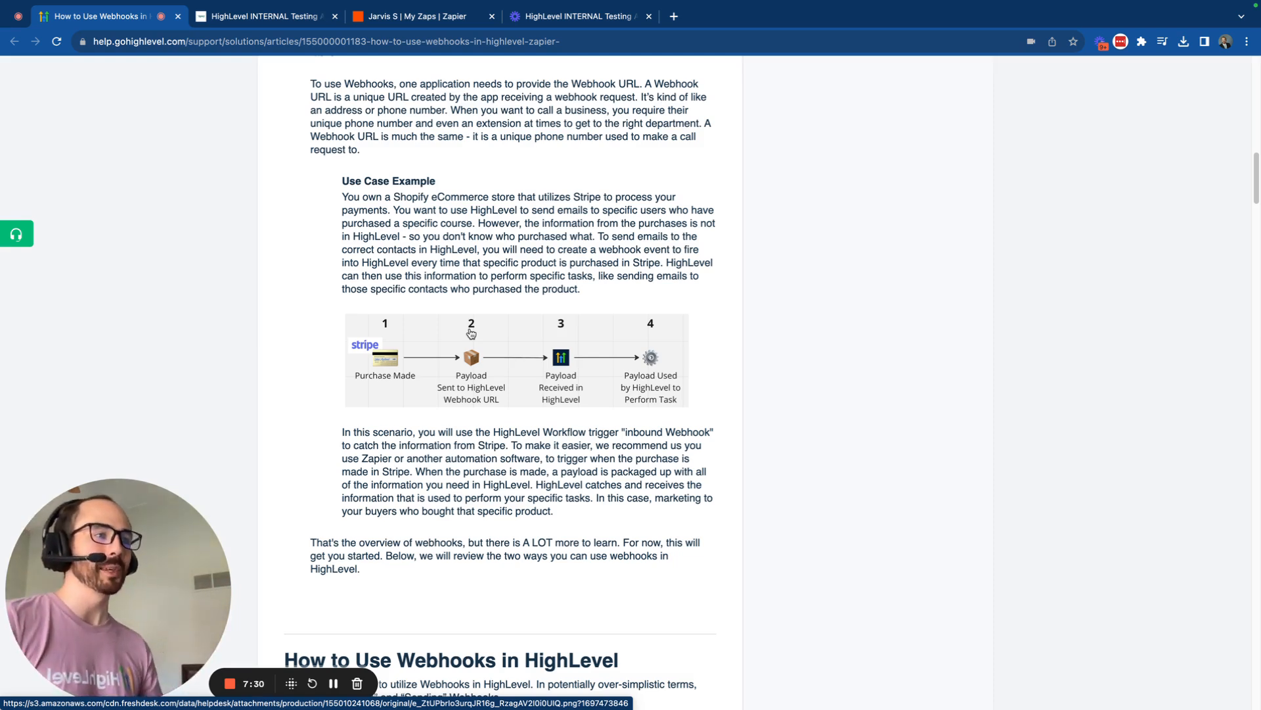
# - Examine the two ways to use webhooks in HighLevel and the Inbound Webhook diagram with its Zapier and Stripe stages
pyautogui.scroll(-5, 470, 333)
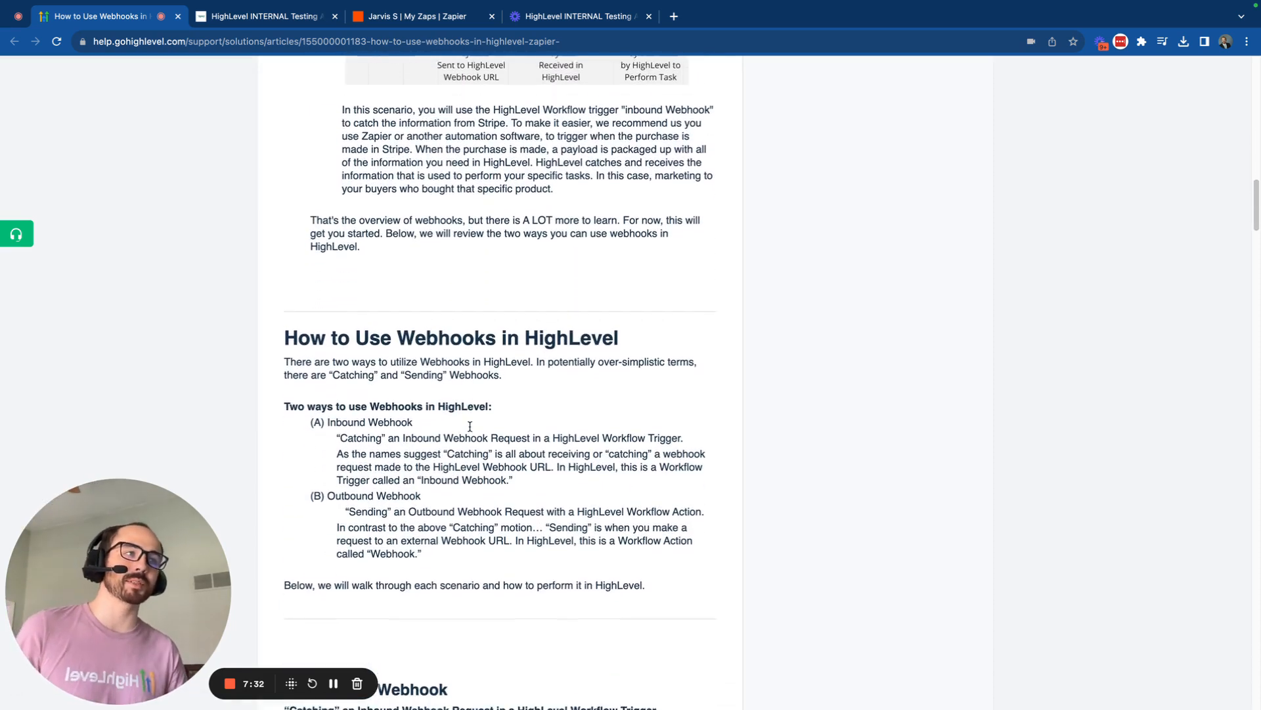
pyautogui.scroll(-3, 470, 427)
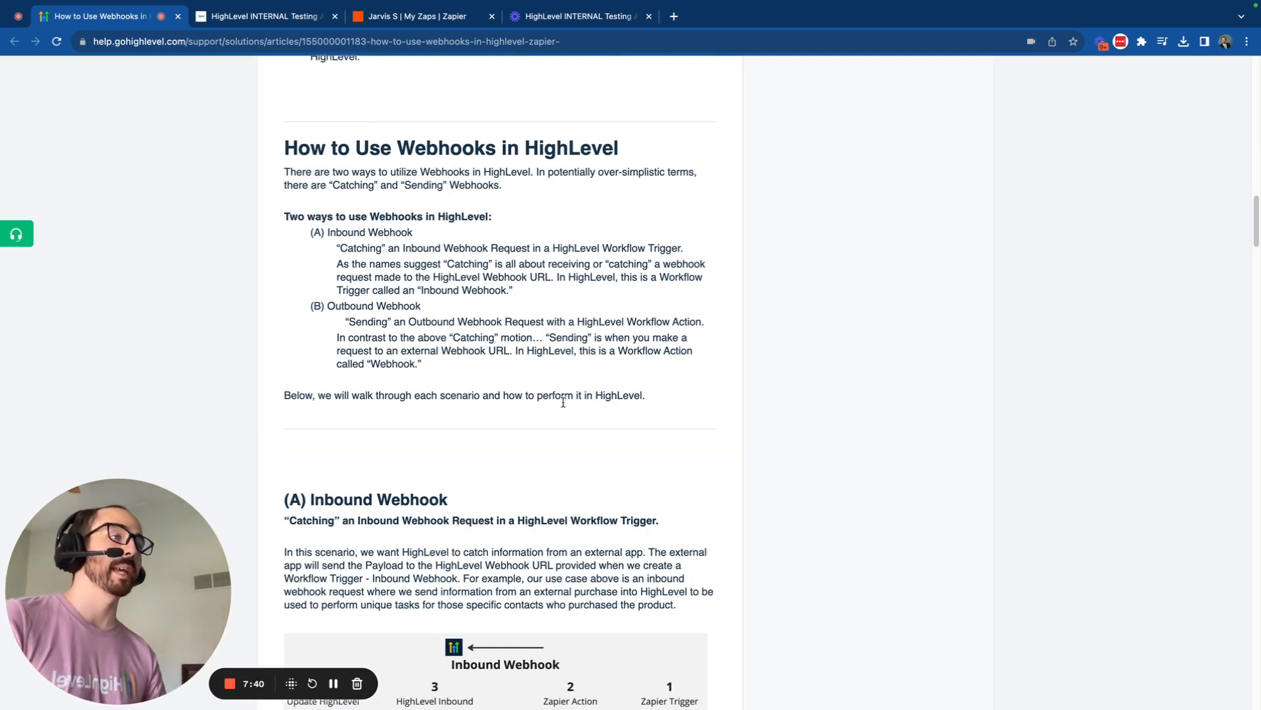
pyautogui.scroll(-3, 586, 477)
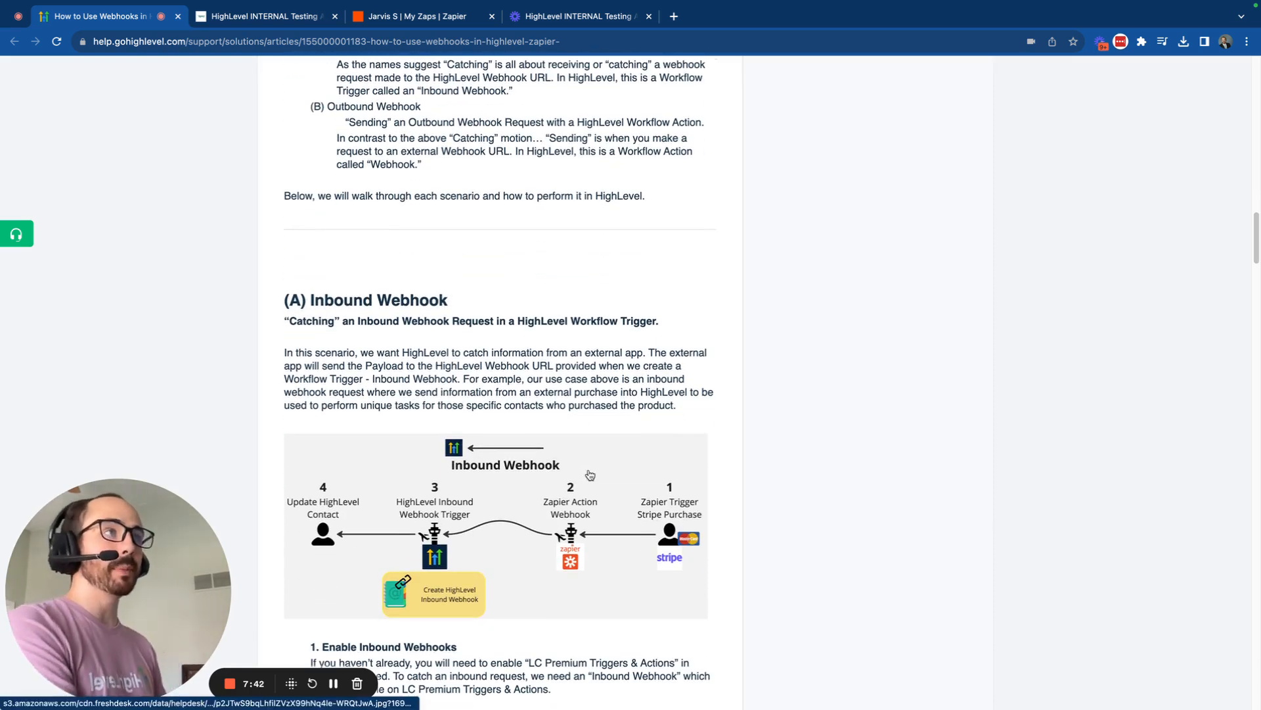
pyautogui.scroll(4, 588, 474)
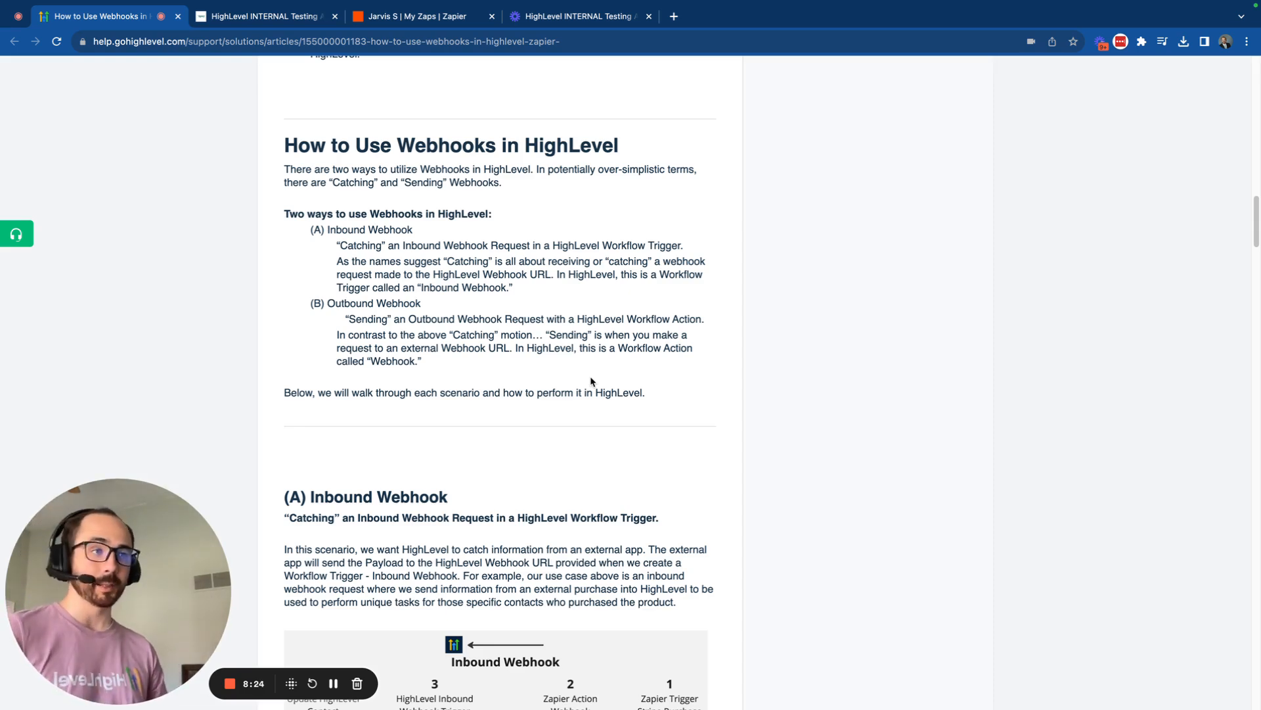
pyautogui.scroll(-7, 585, 419)
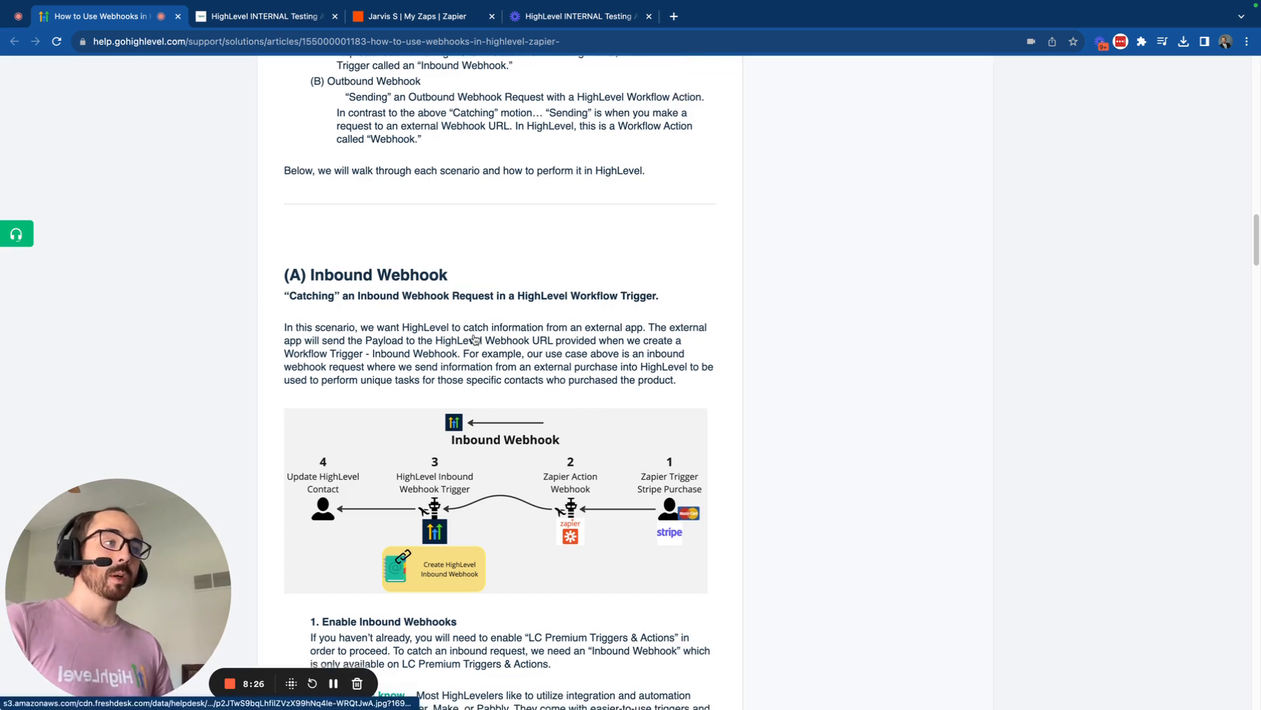
pyautogui.scroll(-2, 474, 339)
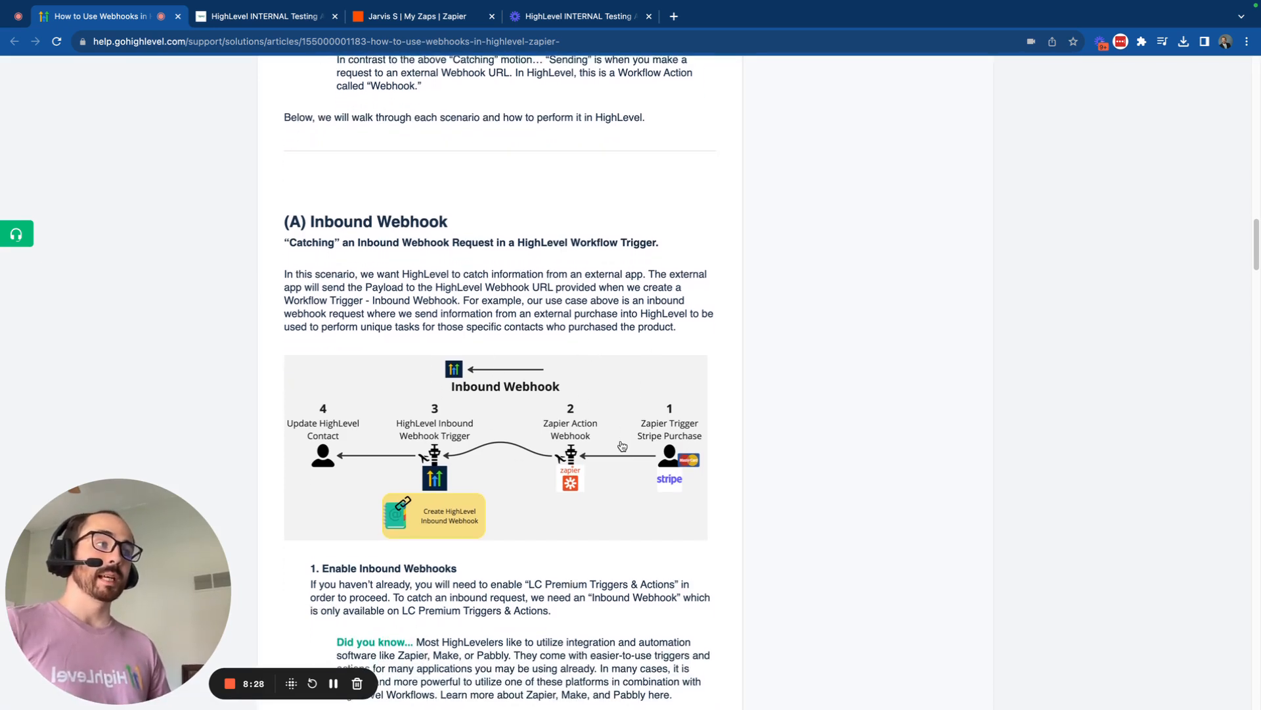
pyautogui.scroll(-1, 623, 446)
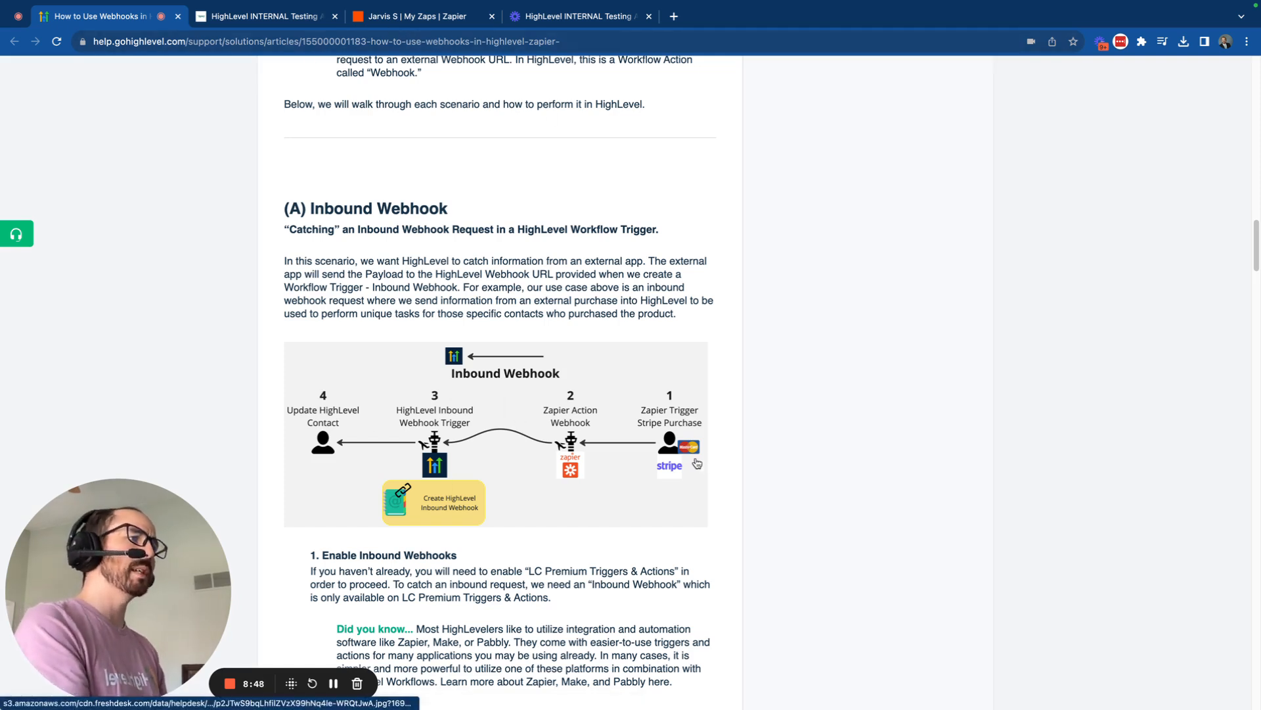
# - Switch to Zapier with the personal Zaps folder open
pyautogui.click(421, 16)
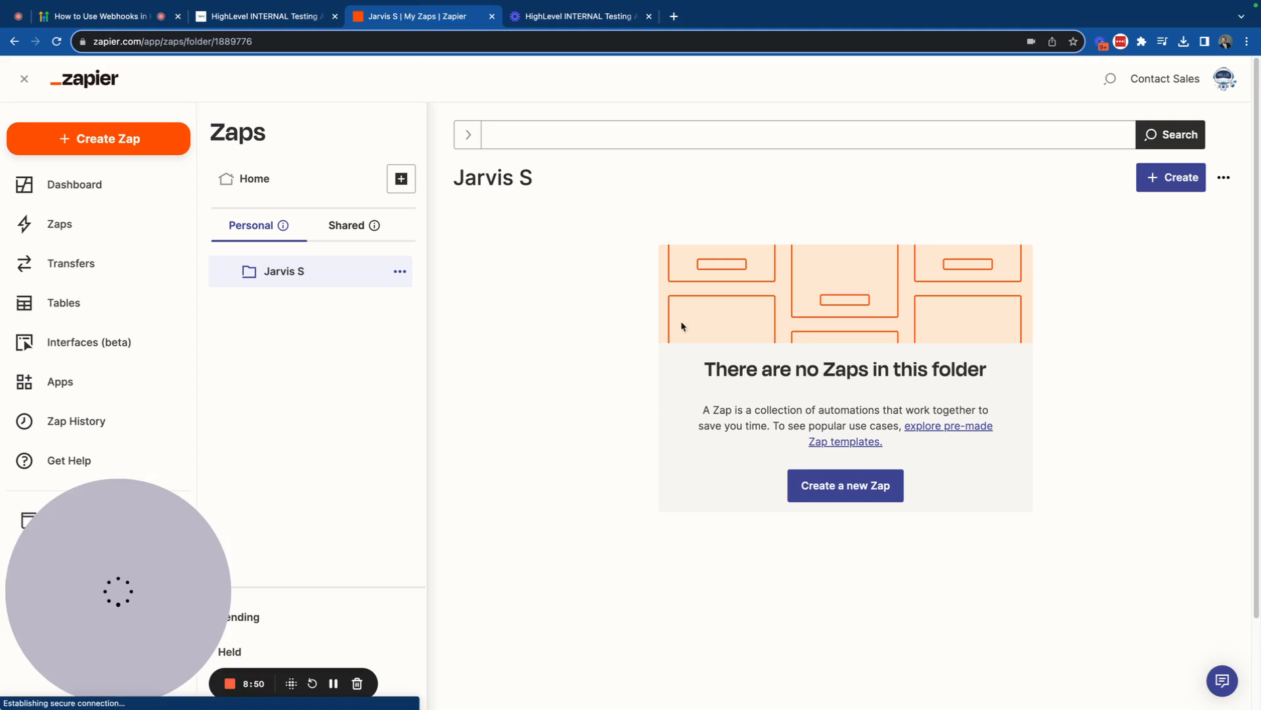
# - Switch to HighLevel and delete the draft workflow in the How to Use Webhooks folder, confirming with CONFIRM
pyautogui.click(276, 15)
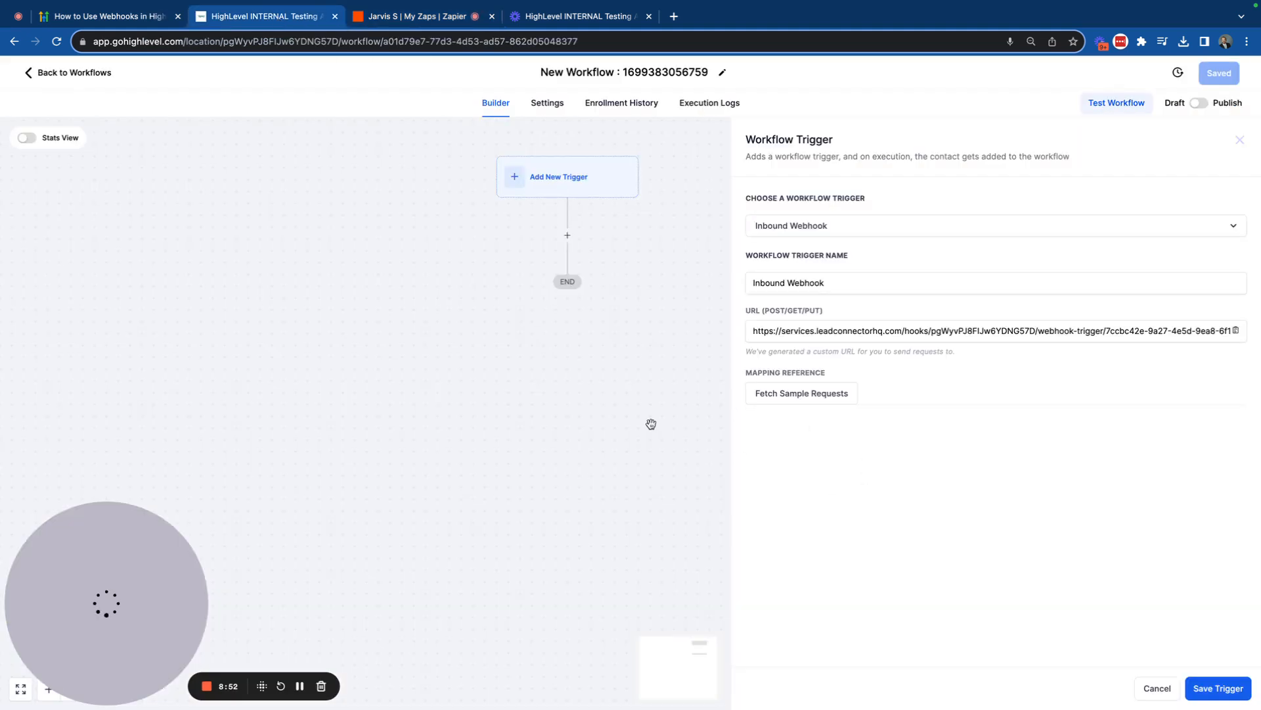
pyautogui.click(62, 79)
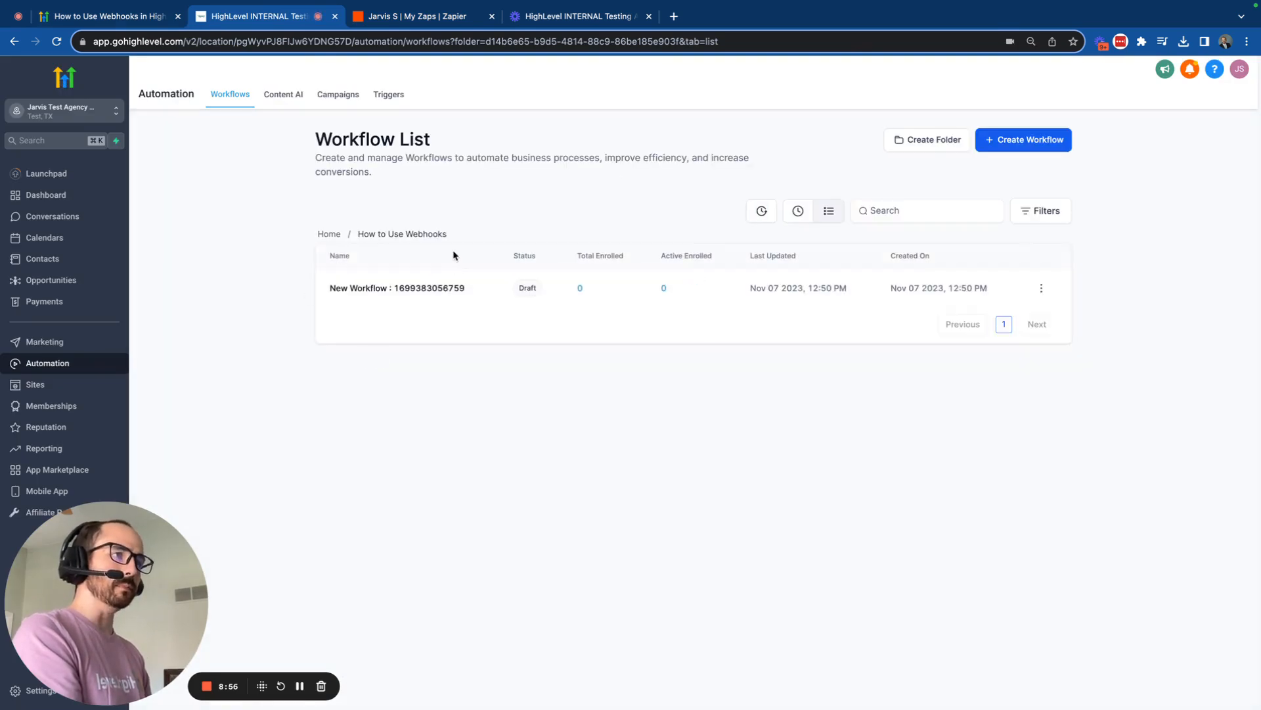
pyautogui.click(1041, 288)
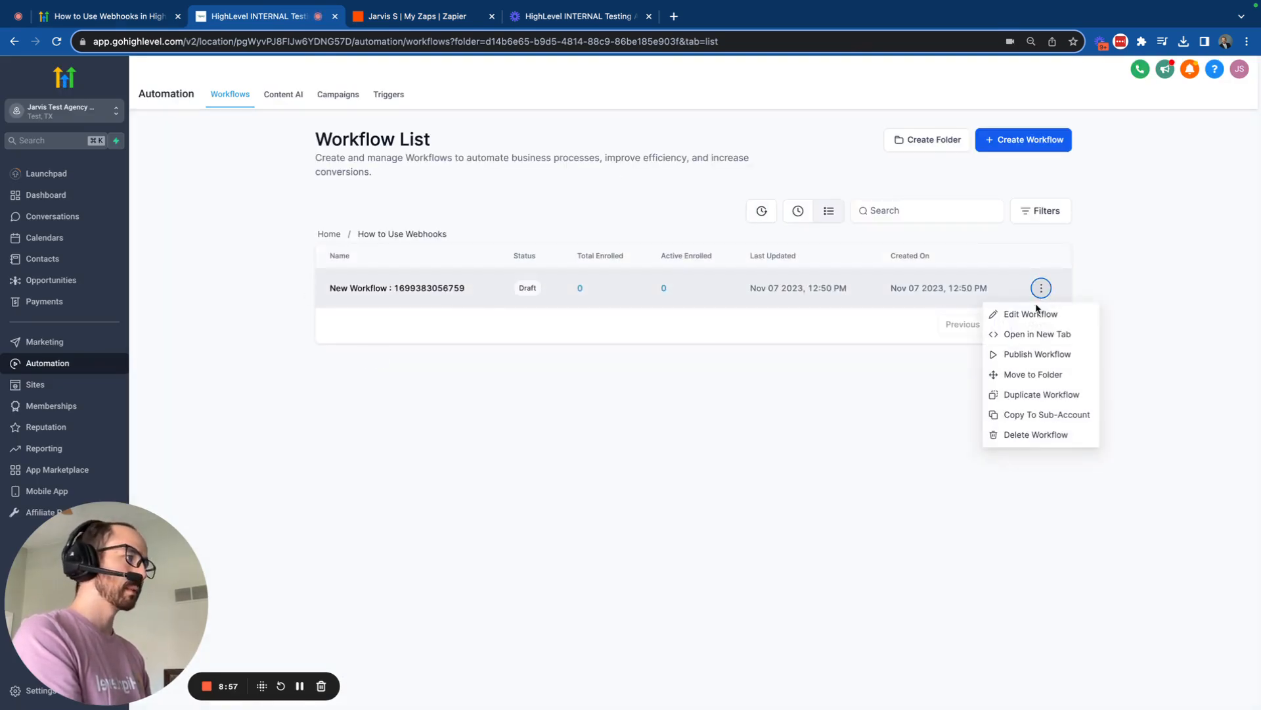
pyautogui.click(1029, 434)
pyautogui.click(752, 441)
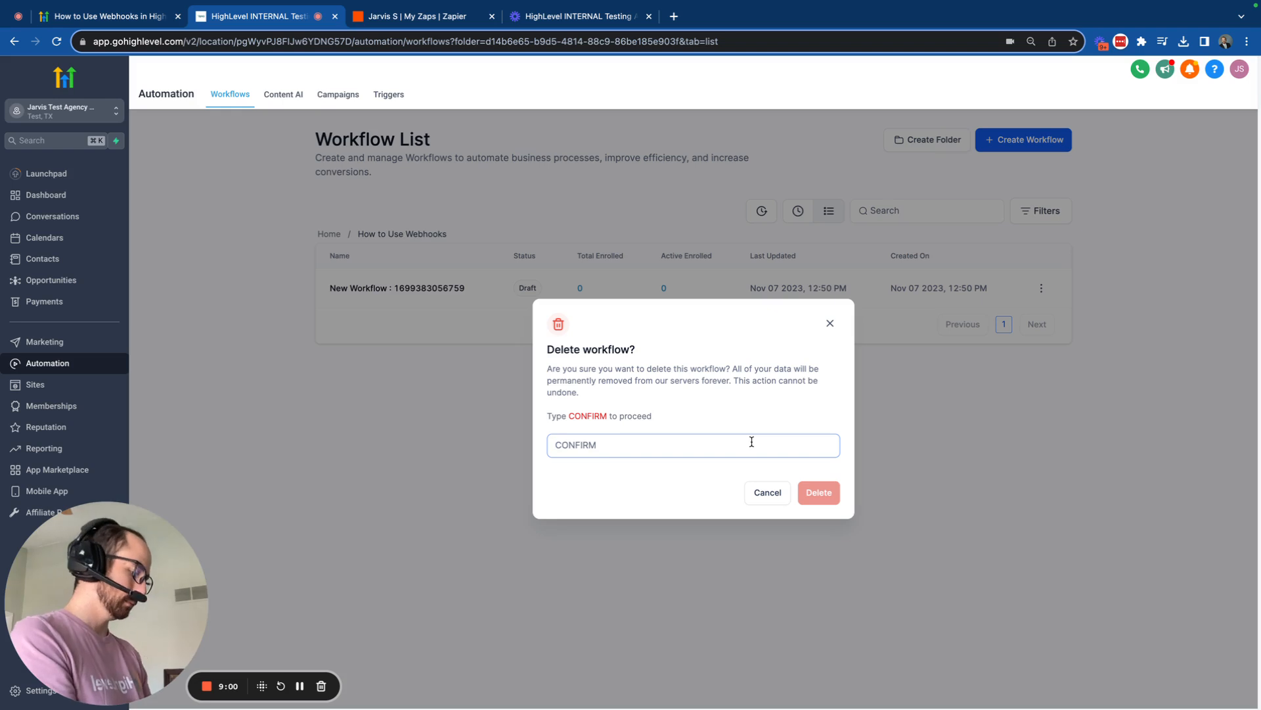
pyautogui.write('CONFIRM')
pyautogui.click(819, 492)
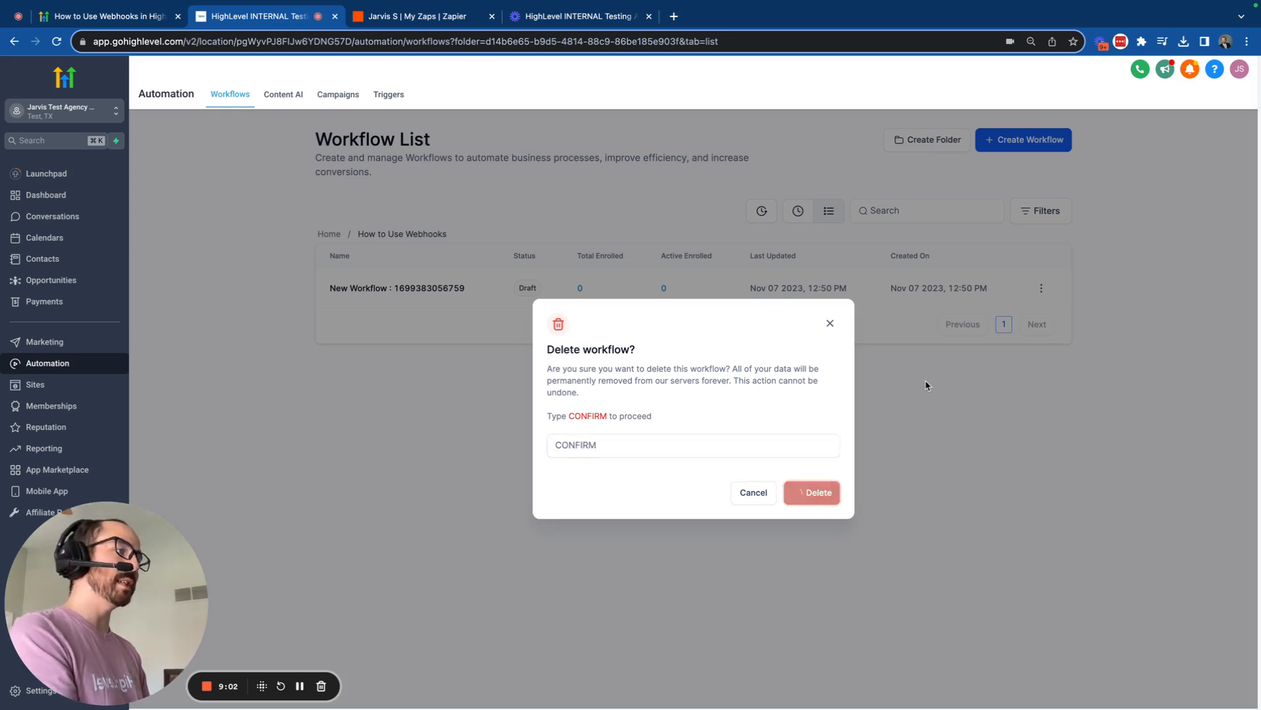
# - Switch to Zapier and create a new Zap with Stripe as its trigger app
pyautogui.click(445, 16)
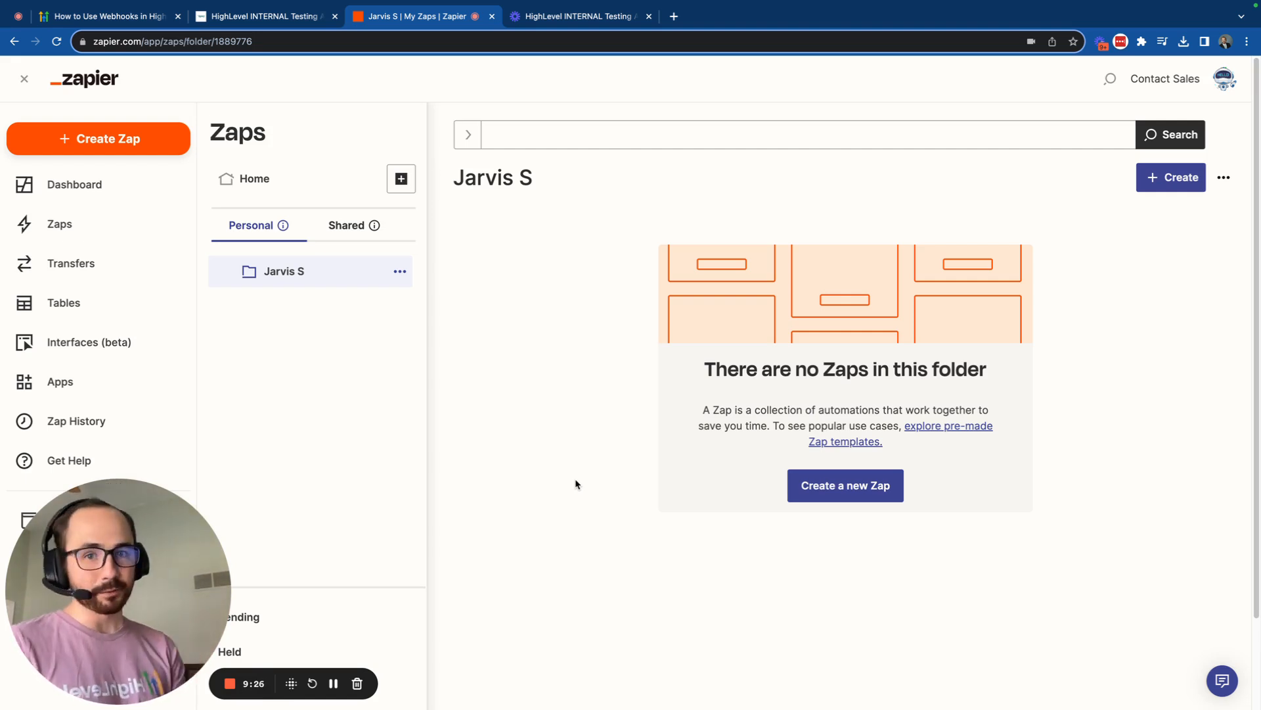
pyautogui.click(866, 497)
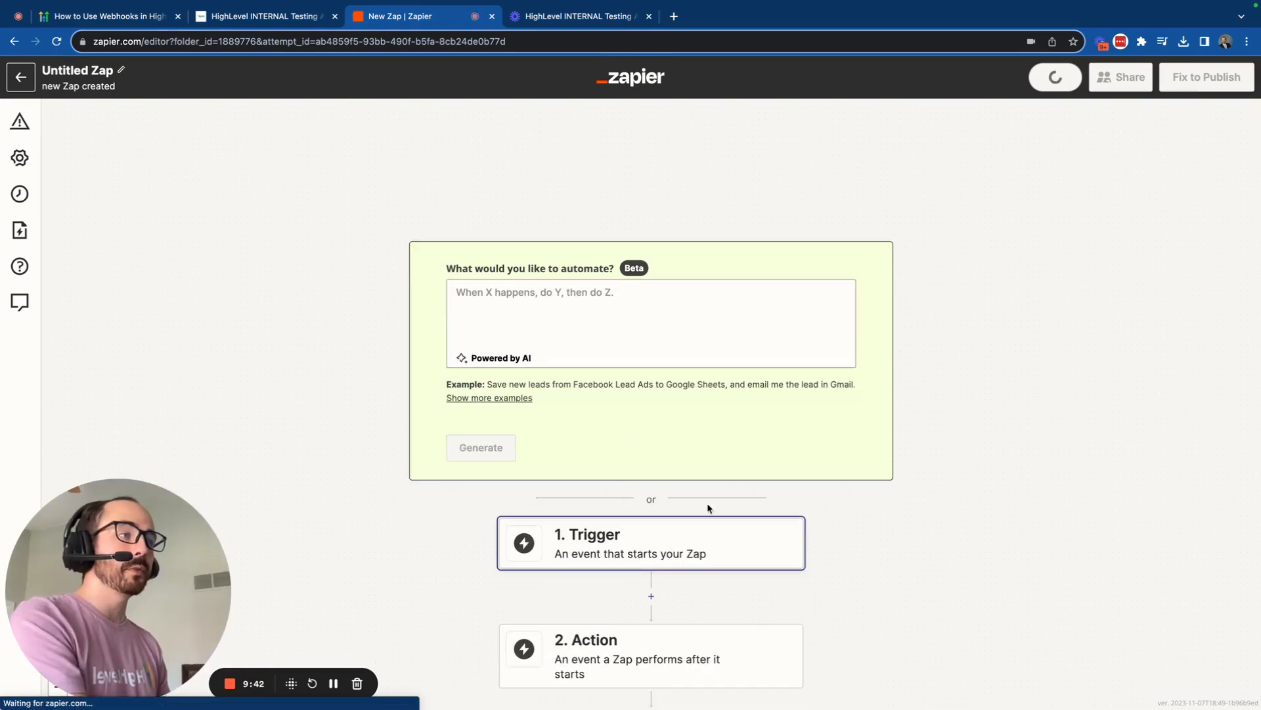
pyautogui.click(690, 507)
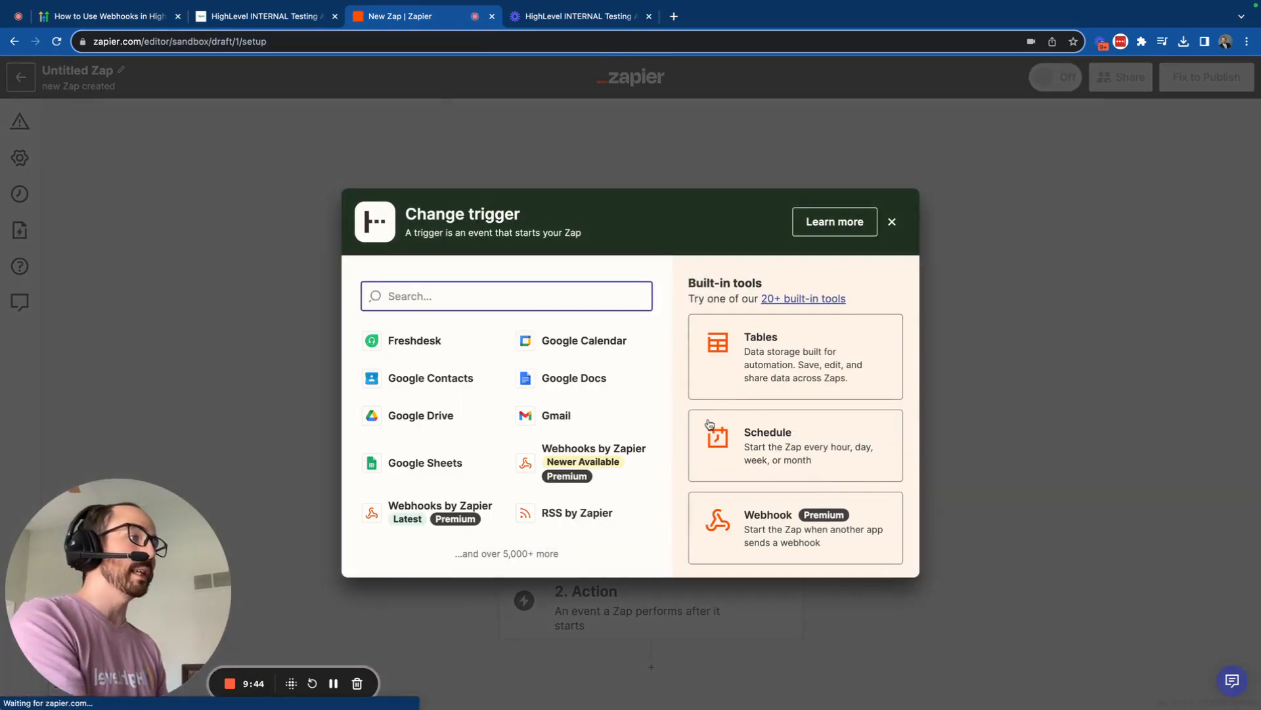
pyautogui.write('stripe')
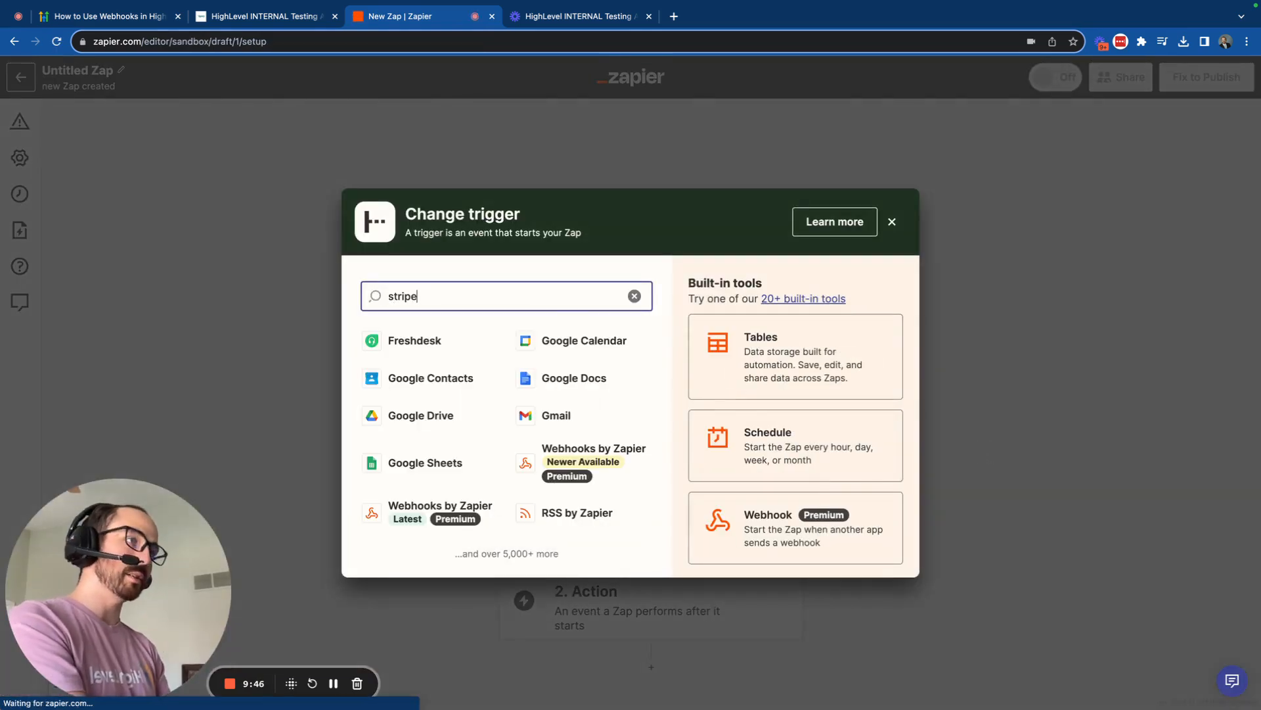
pyautogui.click(416, 349)
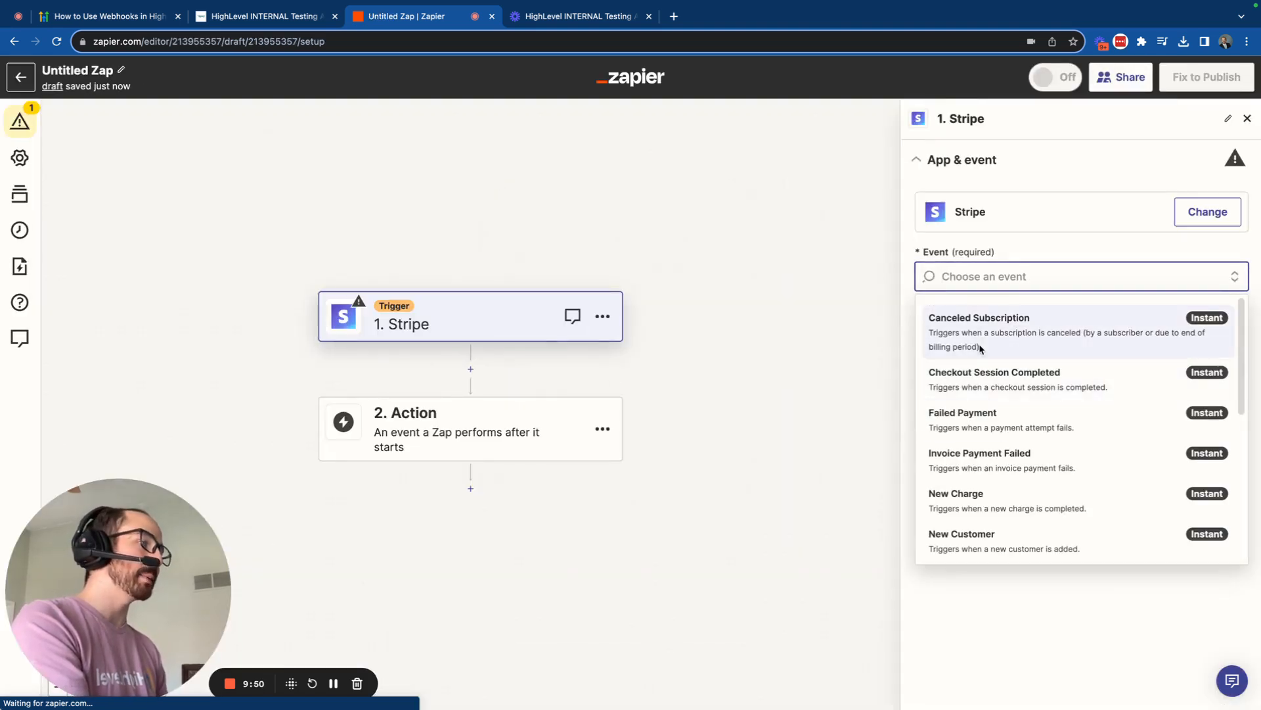
# - Set the Stripe trigger's event to New Payment and continue to the account settings
pyautogui.scroll(-1, 1041, 486)
pyautogui.scroll(-5, 1041, 493)
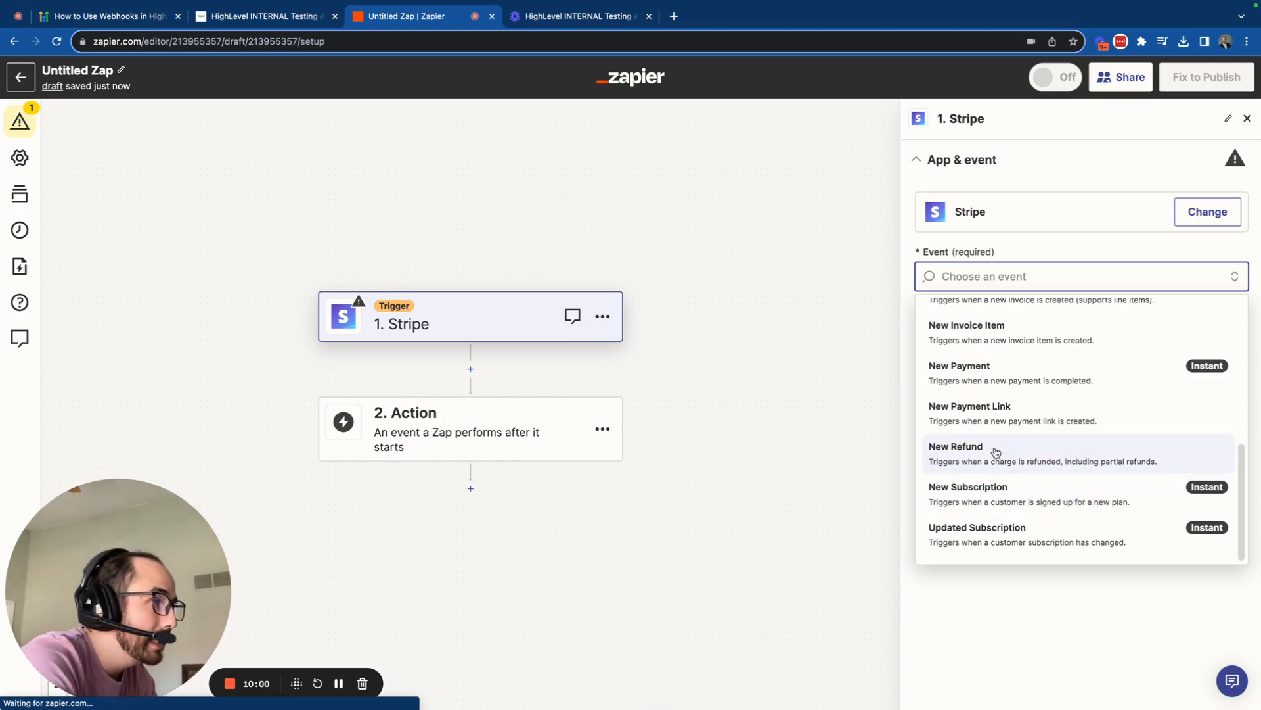
pyautogui.scroll(1, 1047, 433)
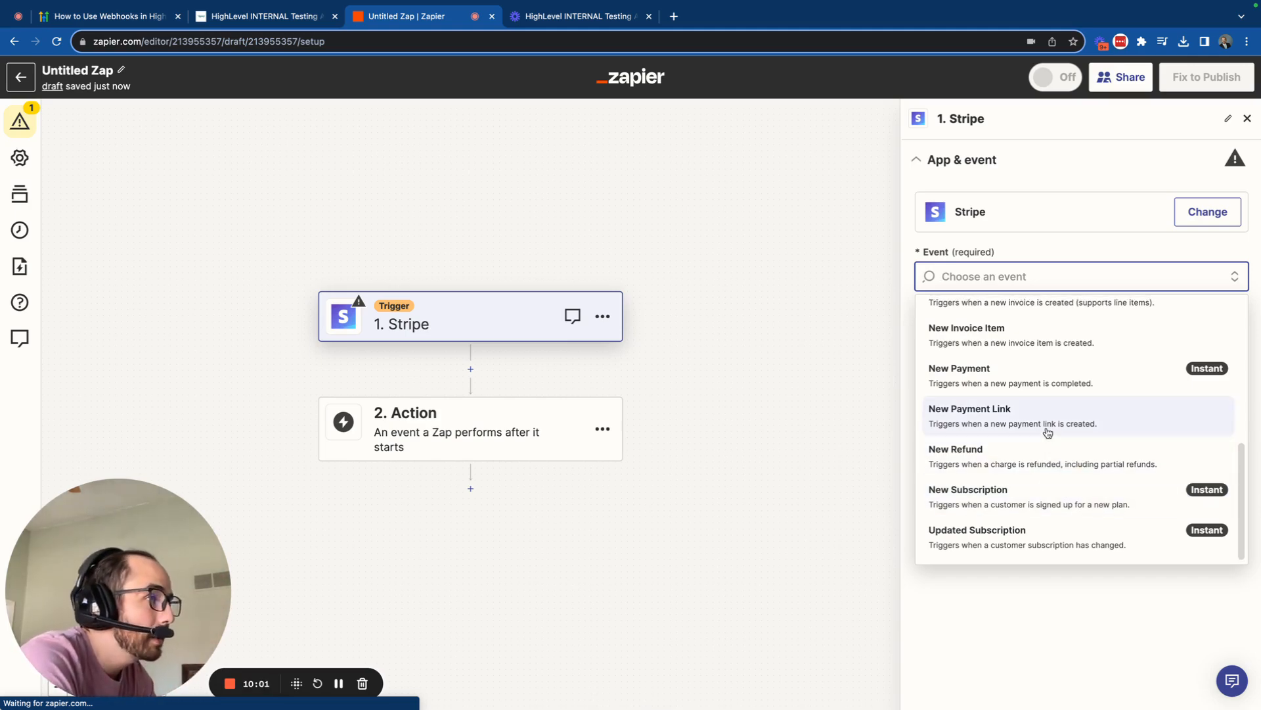
pyautogui.click(1049, 383)
pyautogui.click(1016, 392)
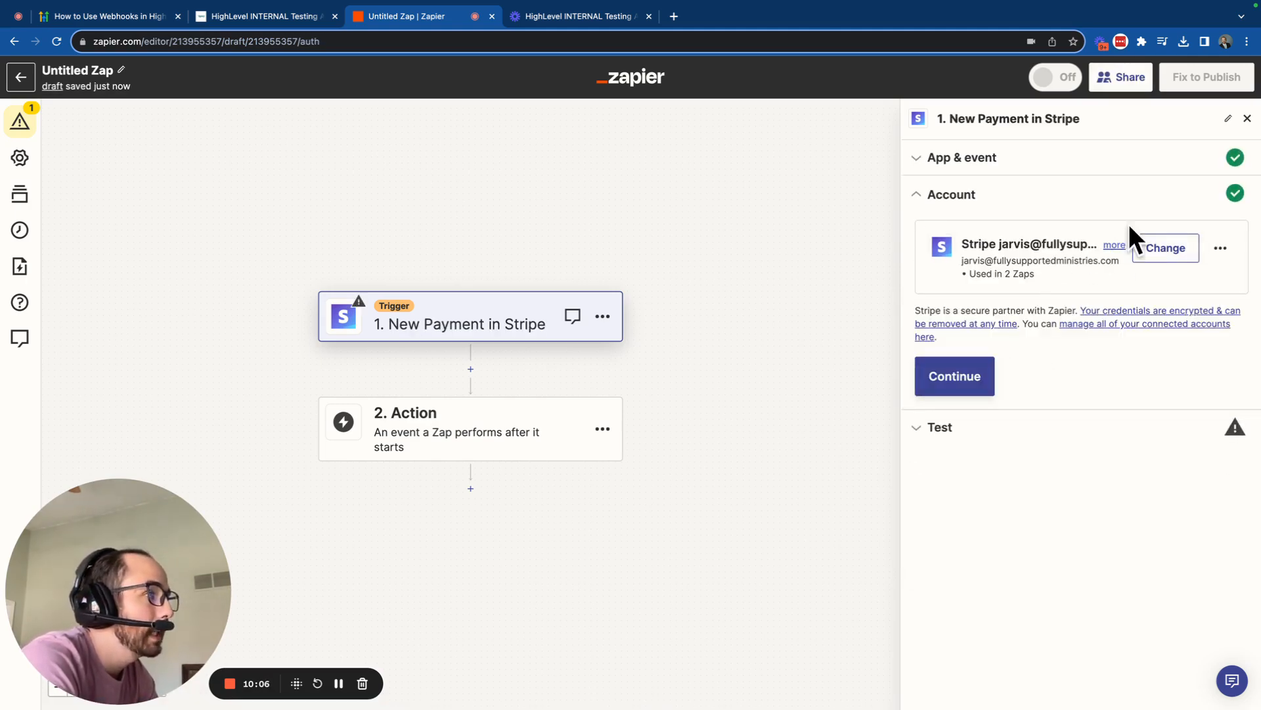
# - Accept the connected Stripe account, test the New Payment trigger, and continue with the Payment A record
pyautogui.click(983, 371)
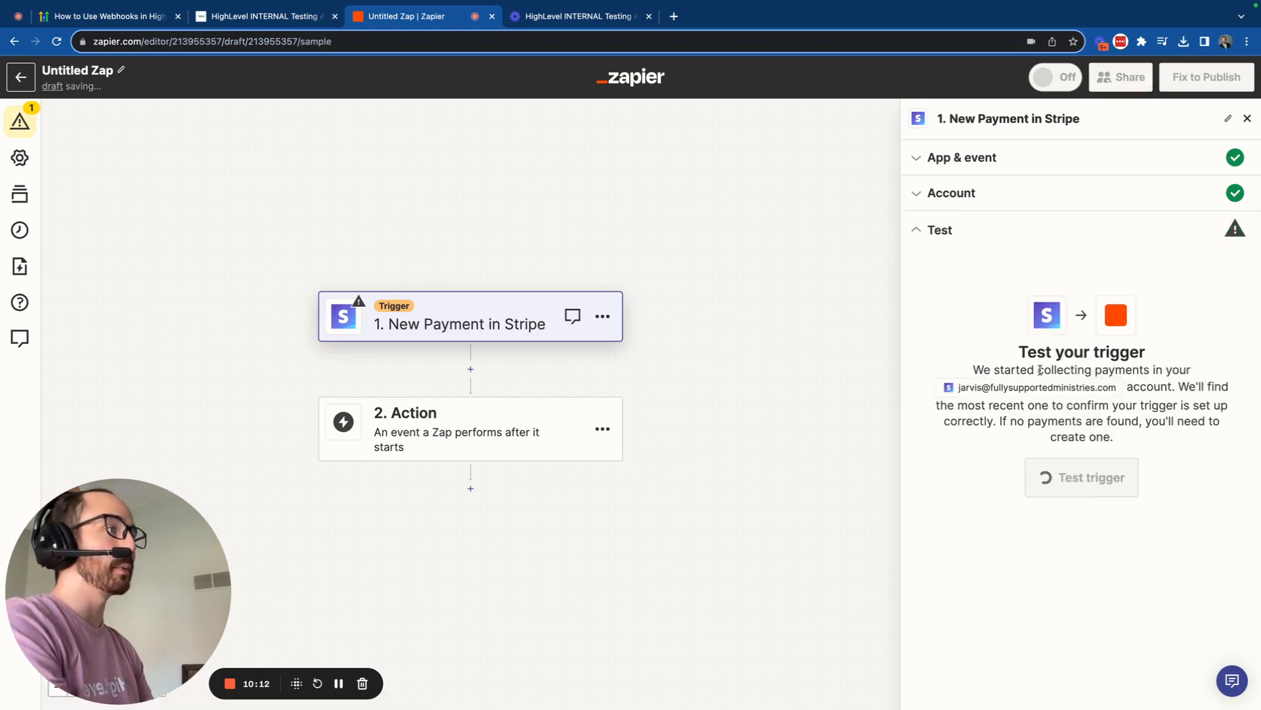
pyautogui.click(1082, 487)
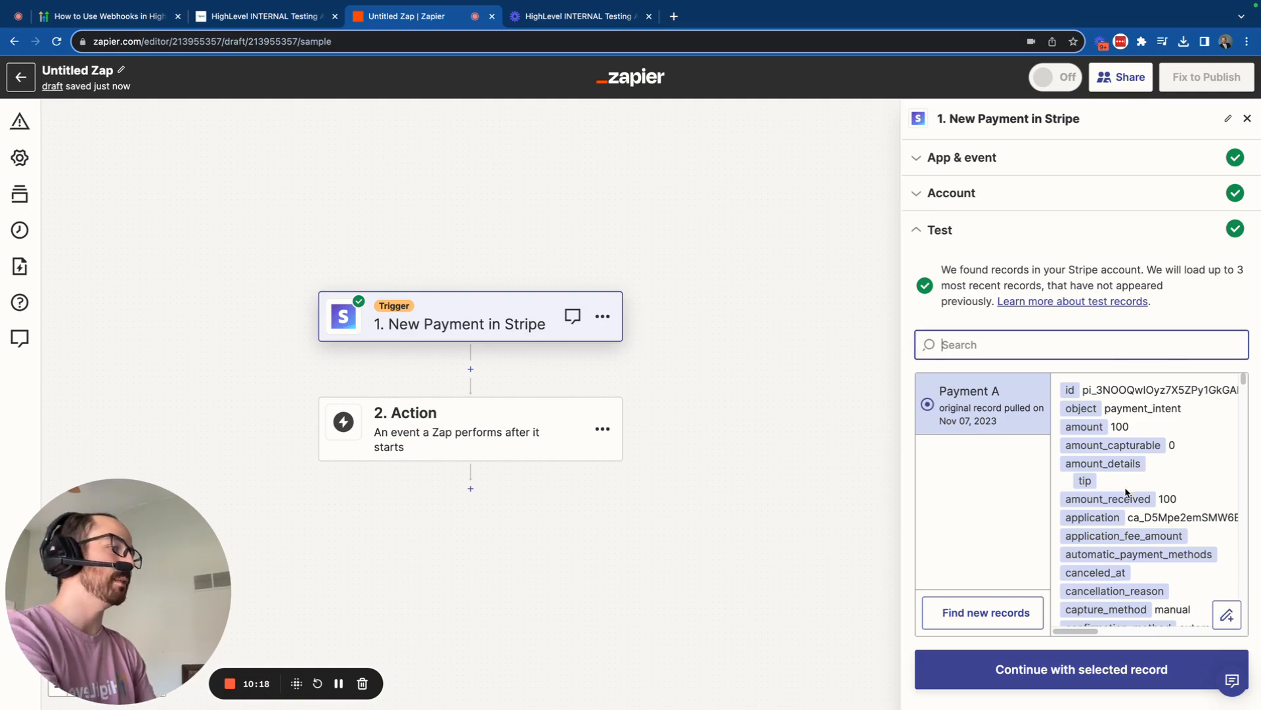
pyautogui.scroll(-2, 1116, 493)
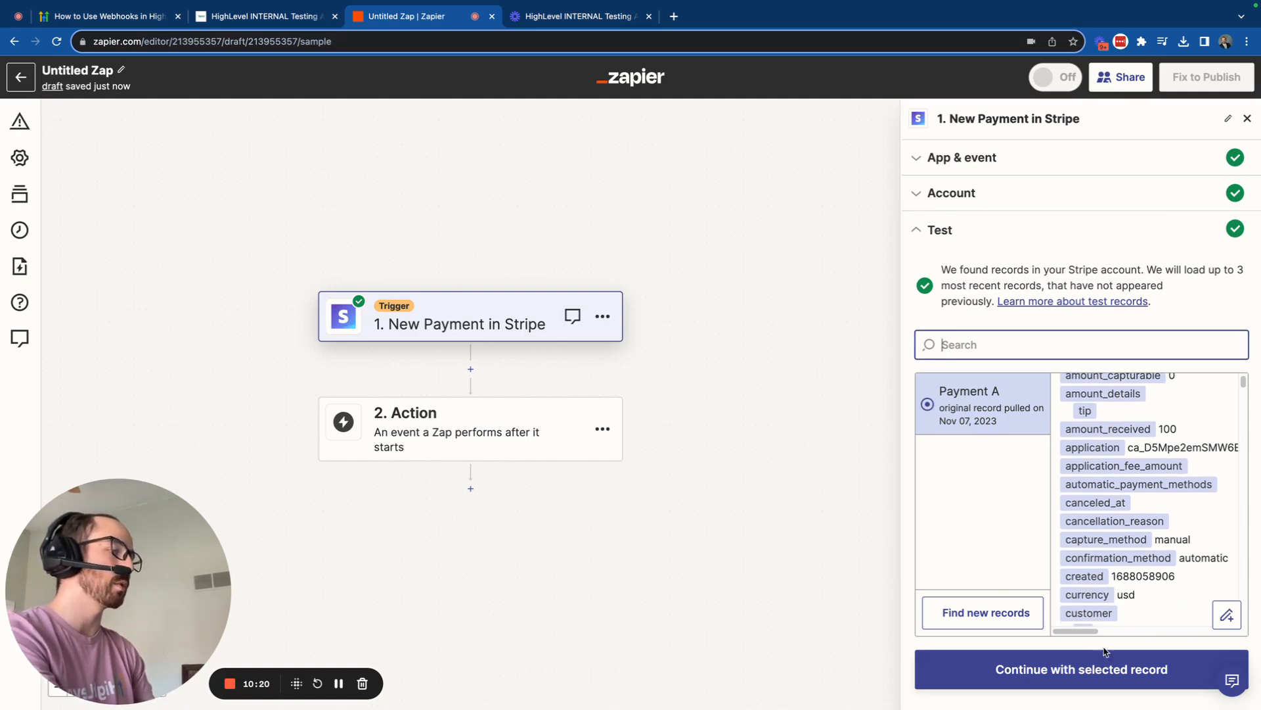
pyautogui.click(1130, 657)
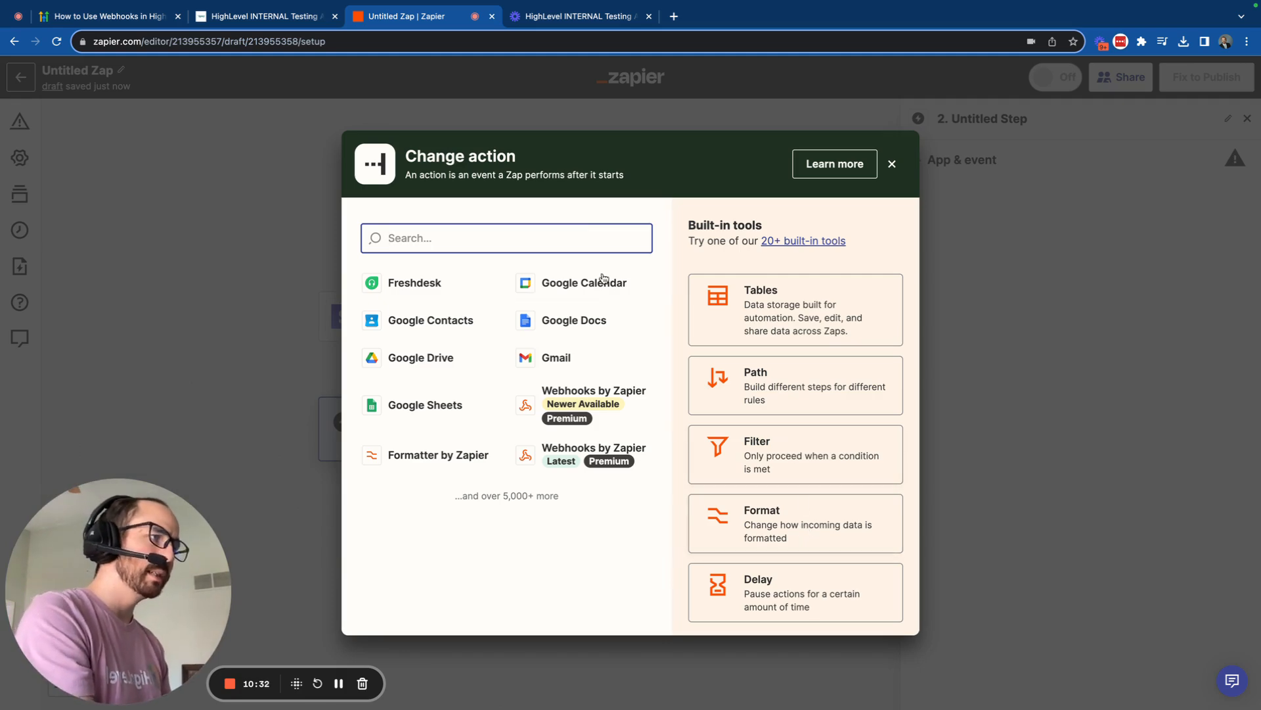
# - Add Webhooks by Zapier as the action with the POST event, and open its URL field for entry
pyautogui.write('web')
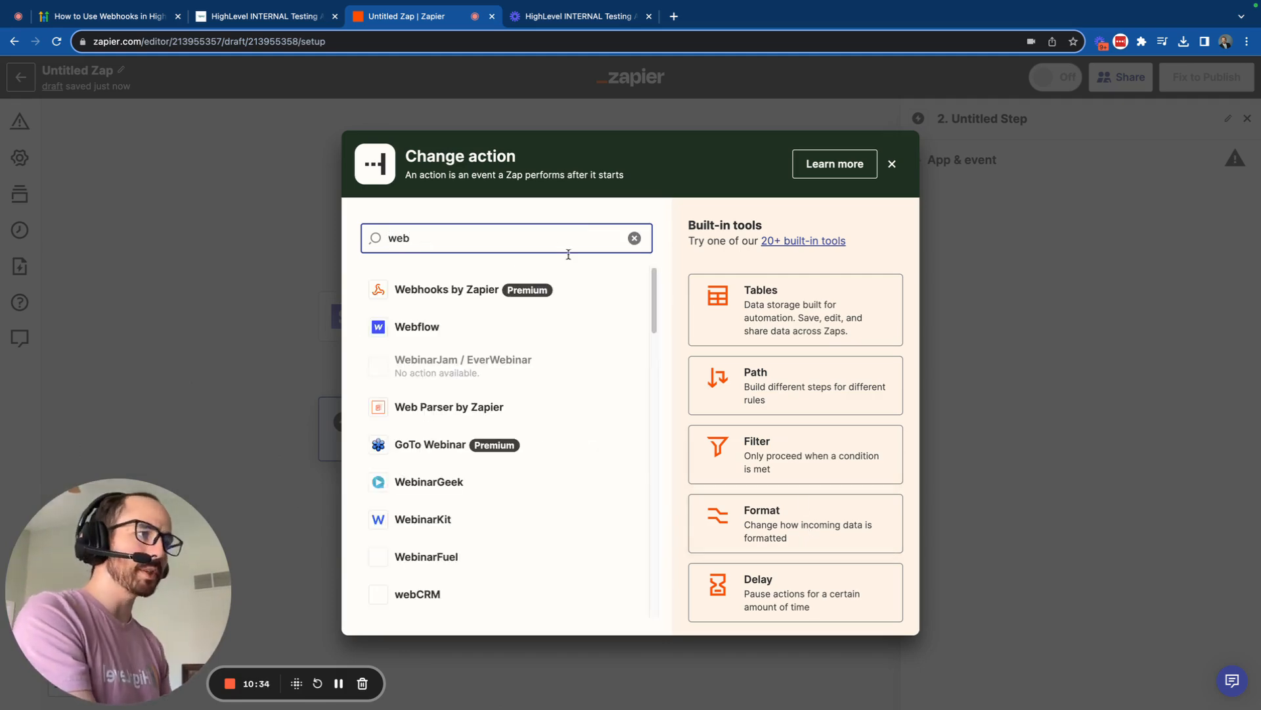
pyautogui.click(484, 300)
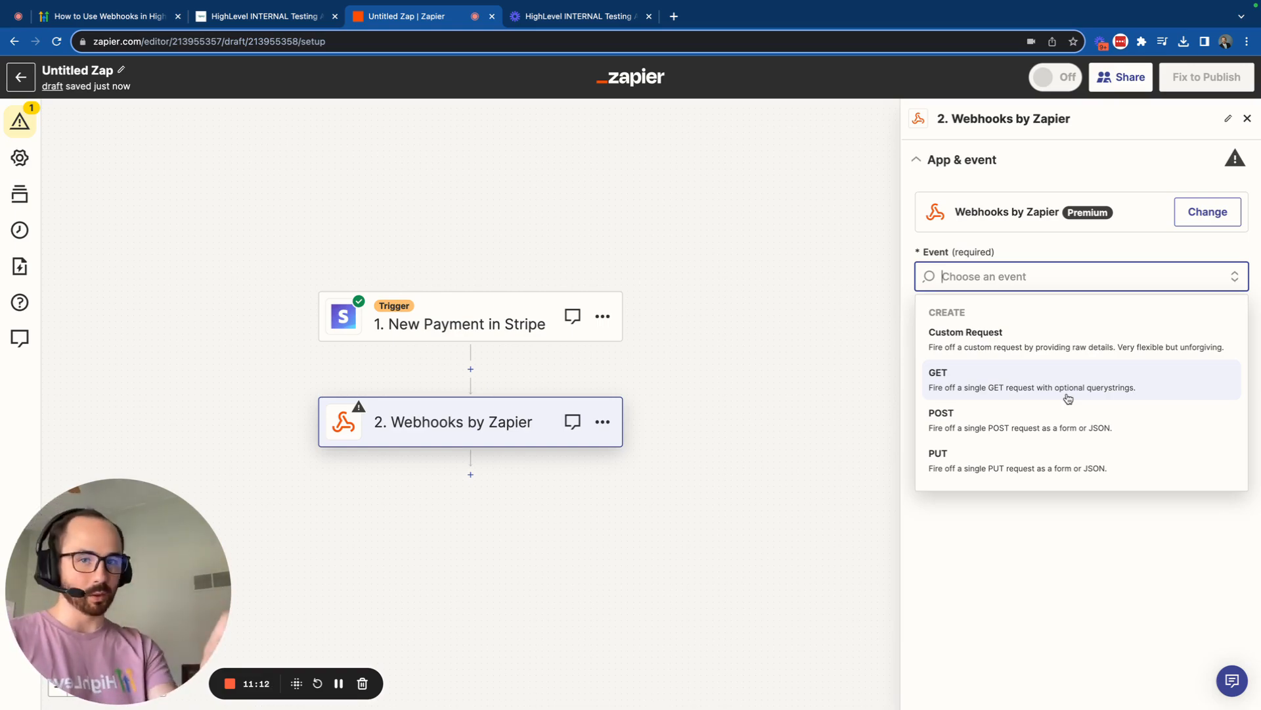
pyautogui.click(1080, 436)
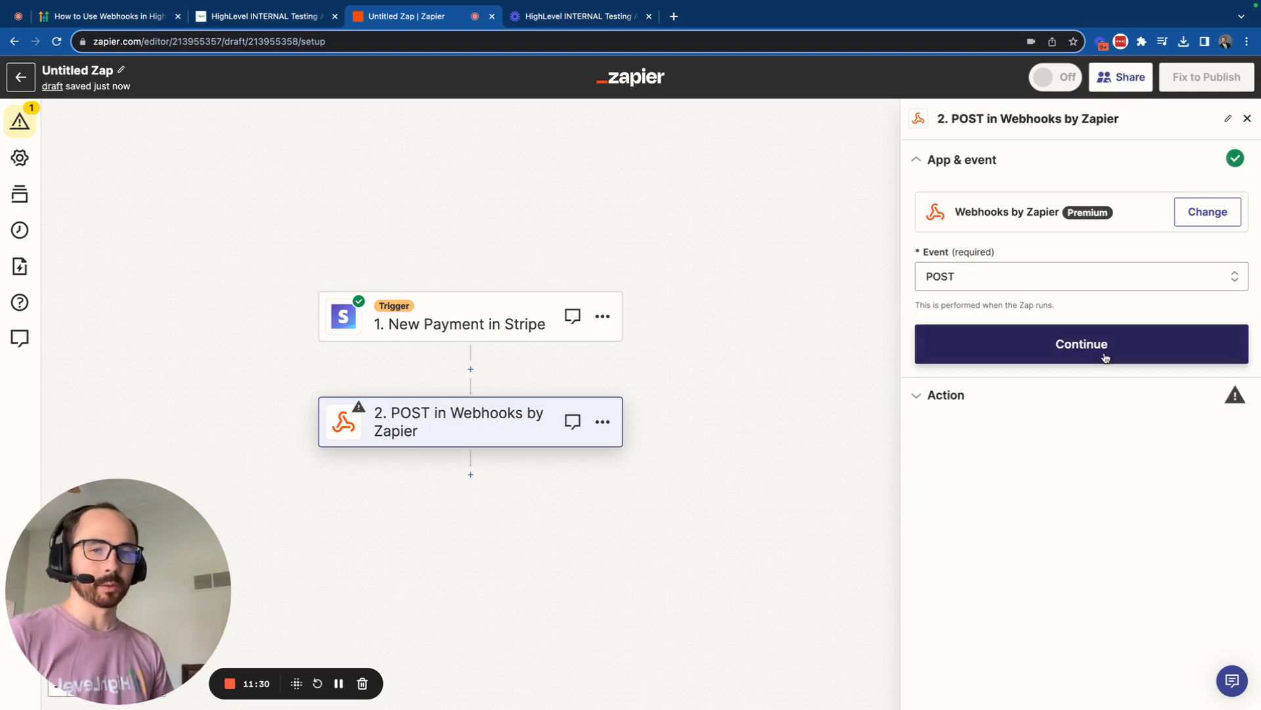
pyautogui.click(1106, 358)
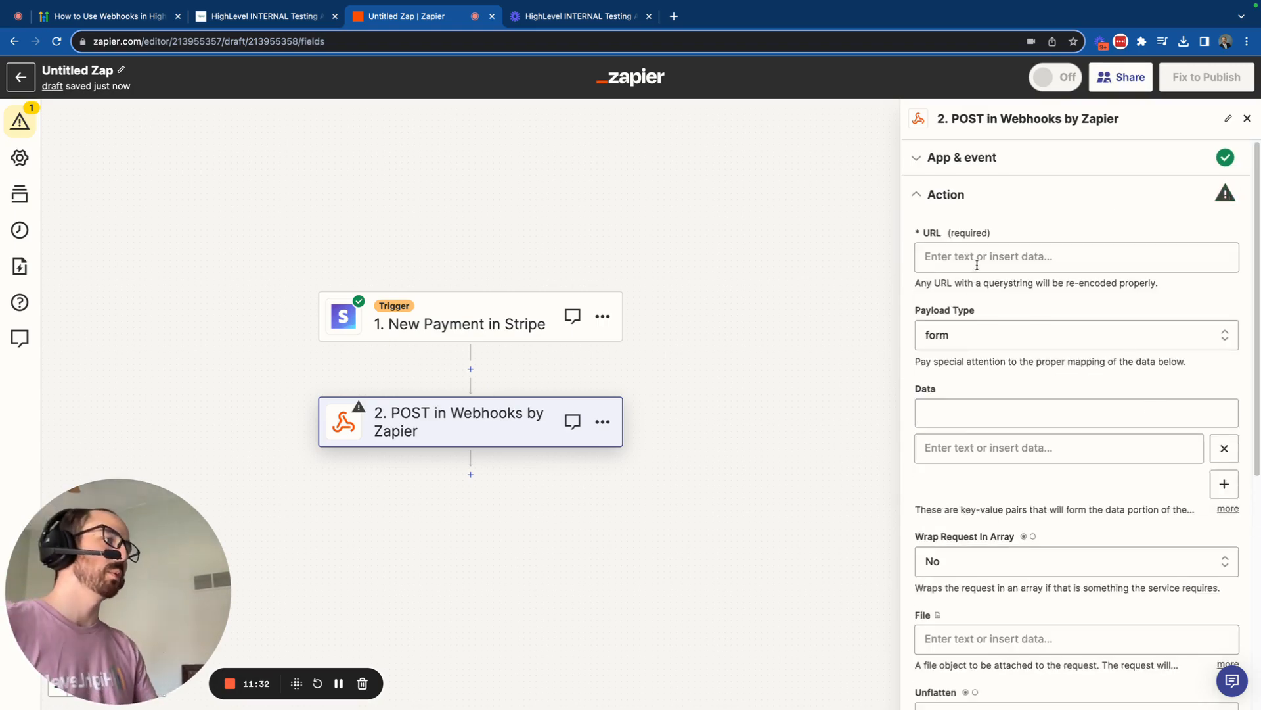
pyautogui.click(977, 264)
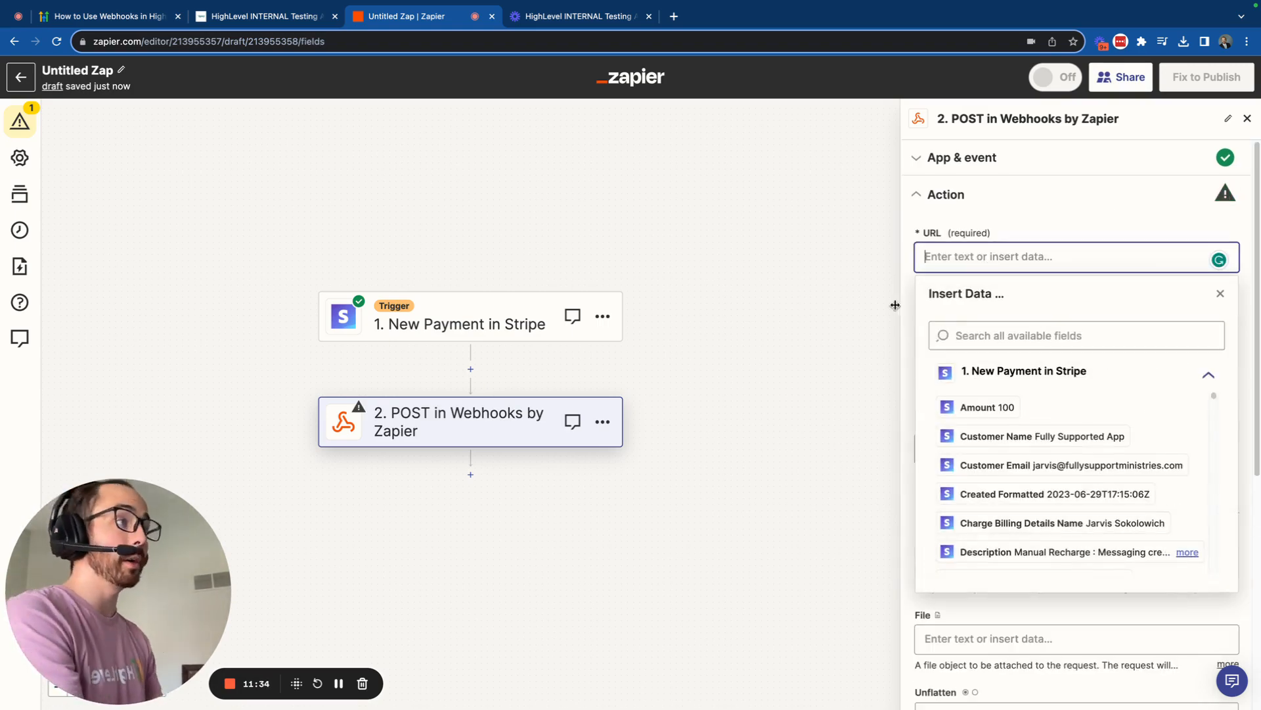
# - Switch to HighLevel and create a new workflow from scratch in the How to Use Webhooks folder
pyautogui.click(331, 9)
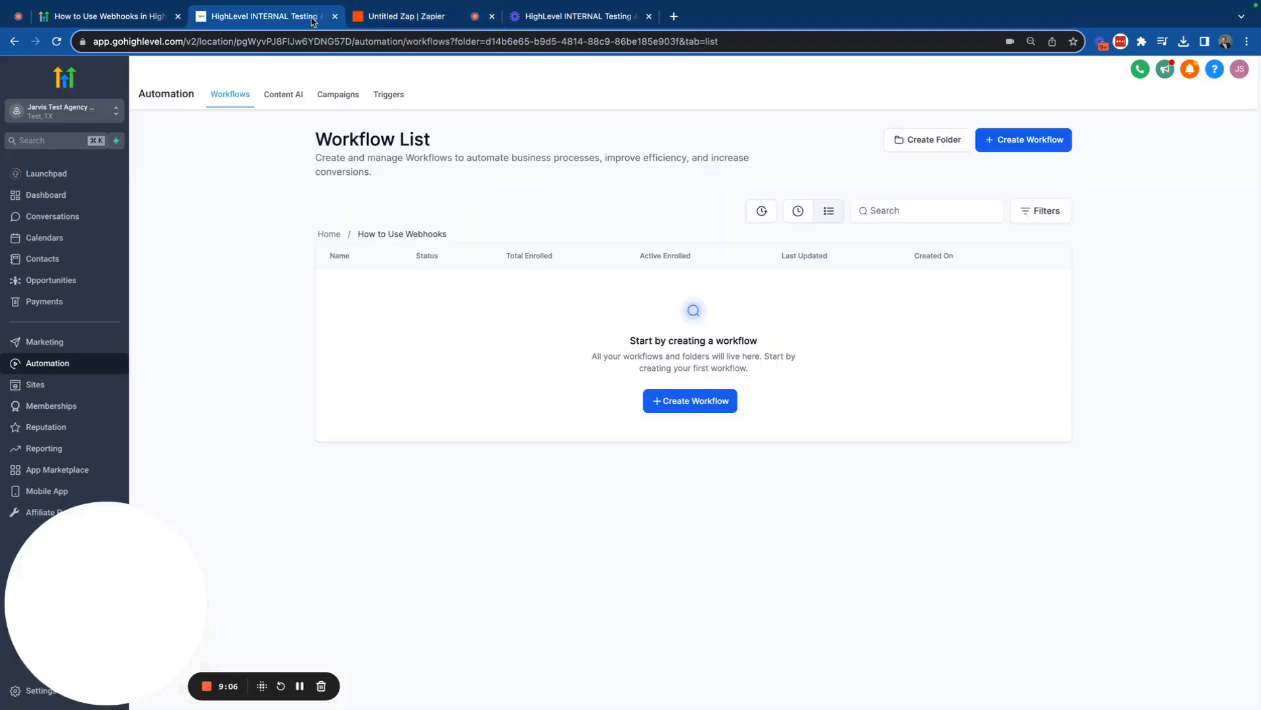
pyautogui.click(711, 415)
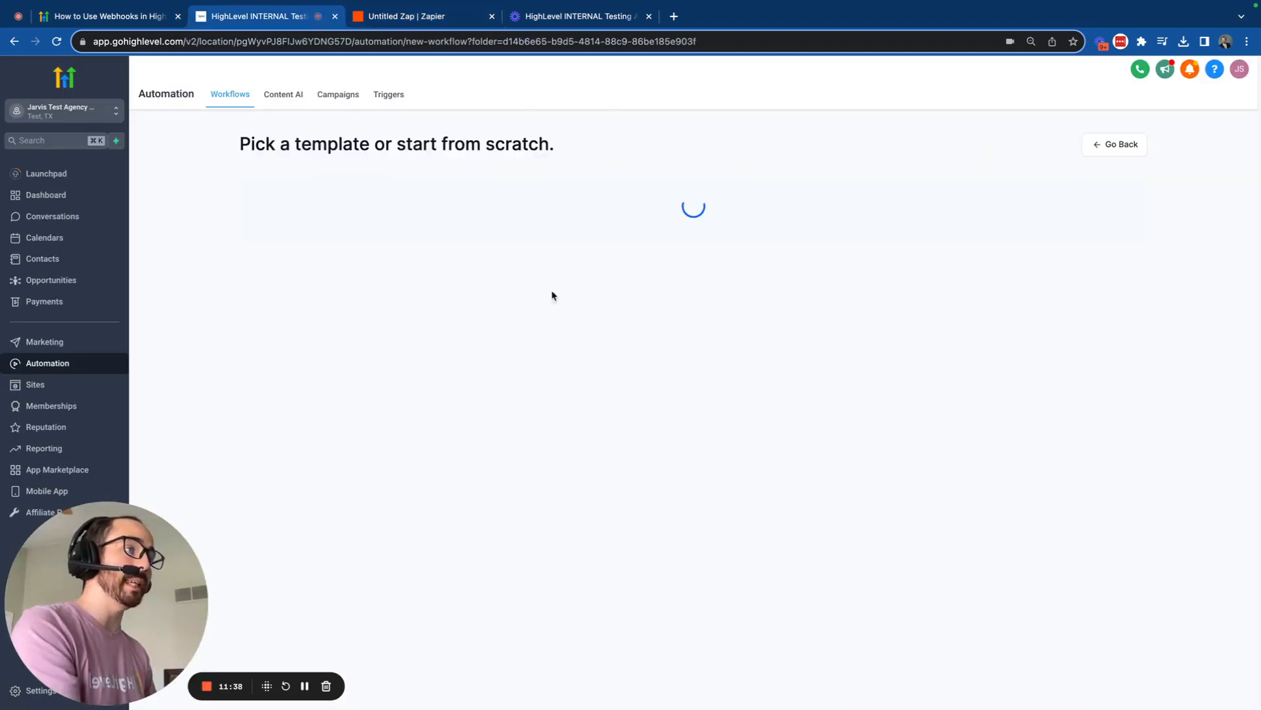
pyautogui.click(494, 310)
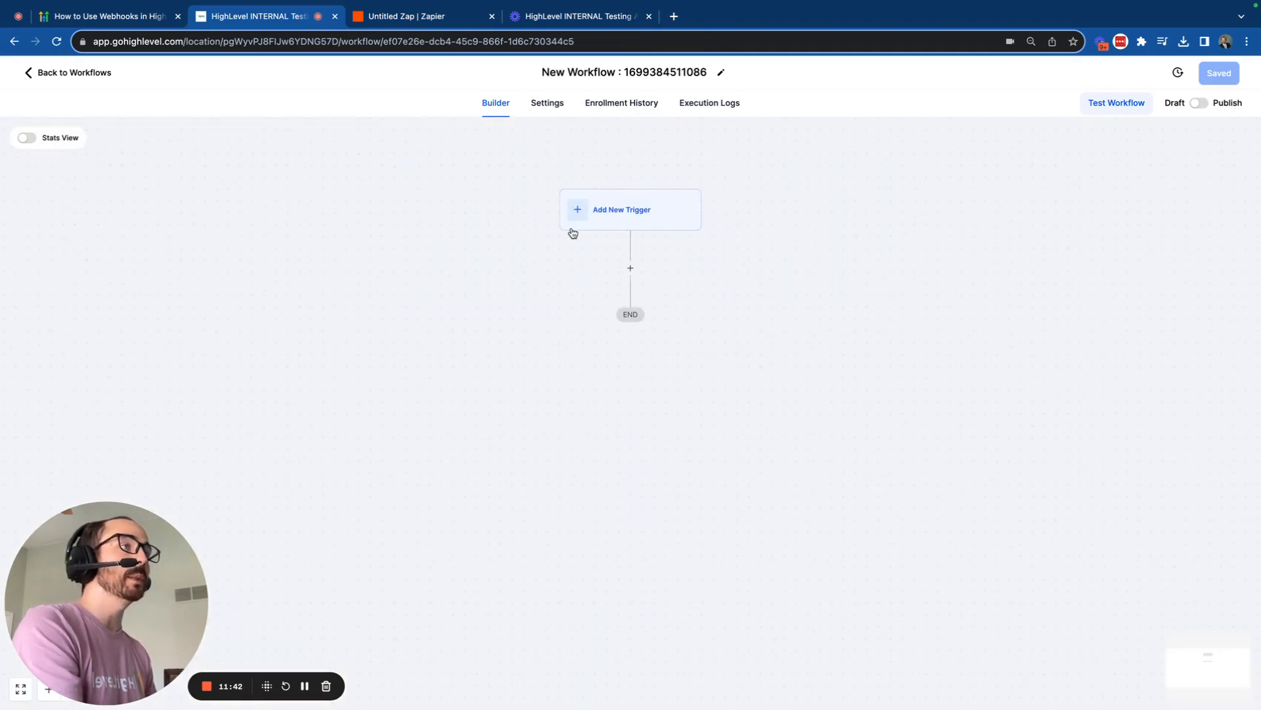
# - Add an Inbound Webhook trigger to the new workflow
pyautogui.click(617, 224)
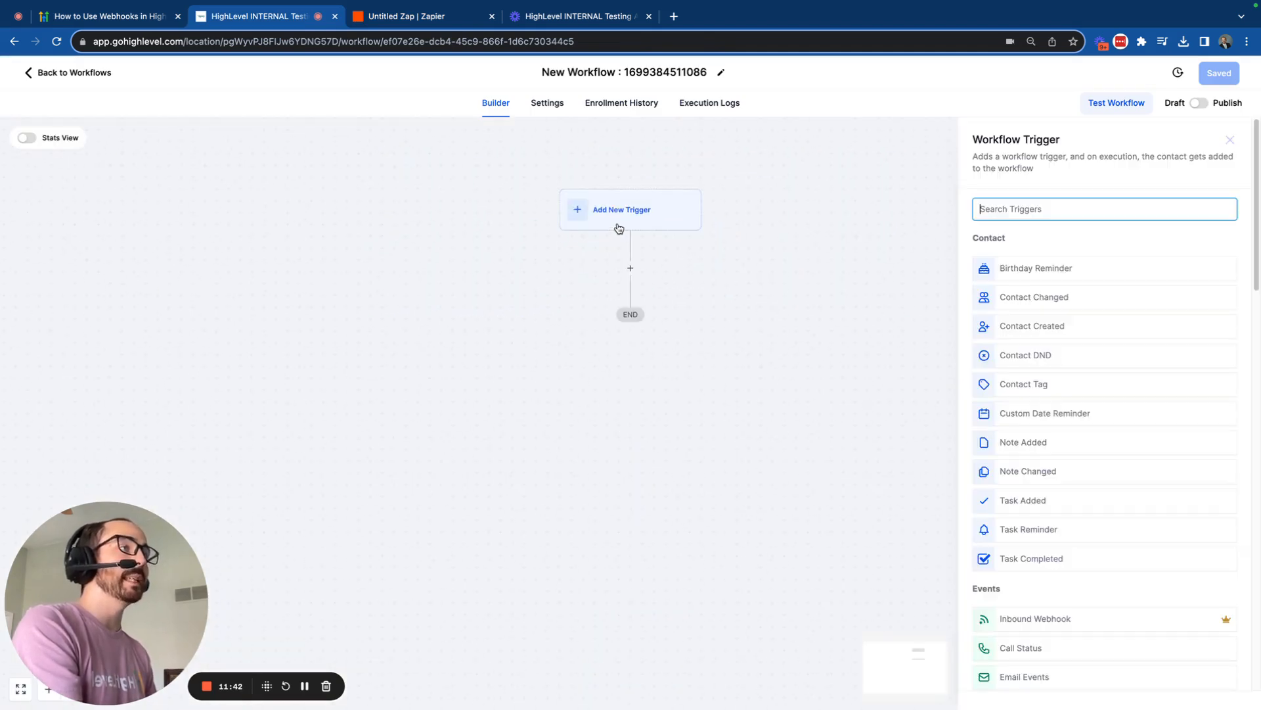
pyautogui.click(985, 209)
pyautogui.write('inbound')
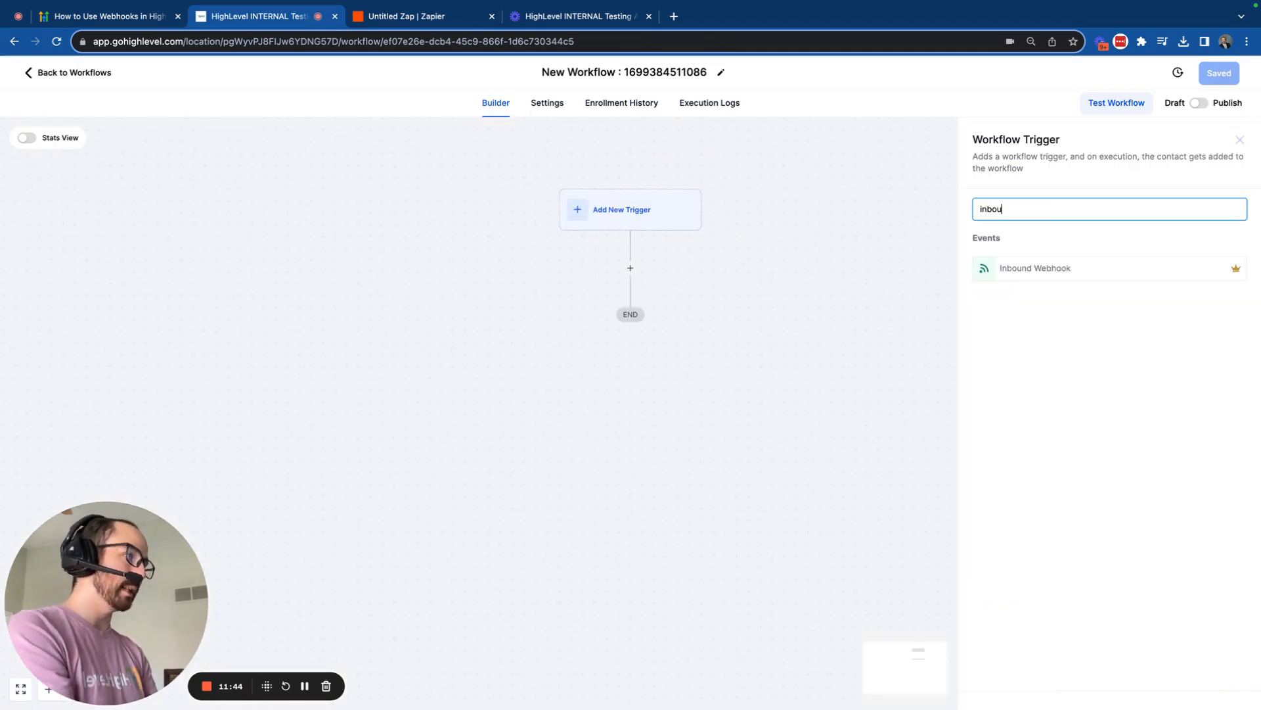
pyautogui.click(1110, 269)
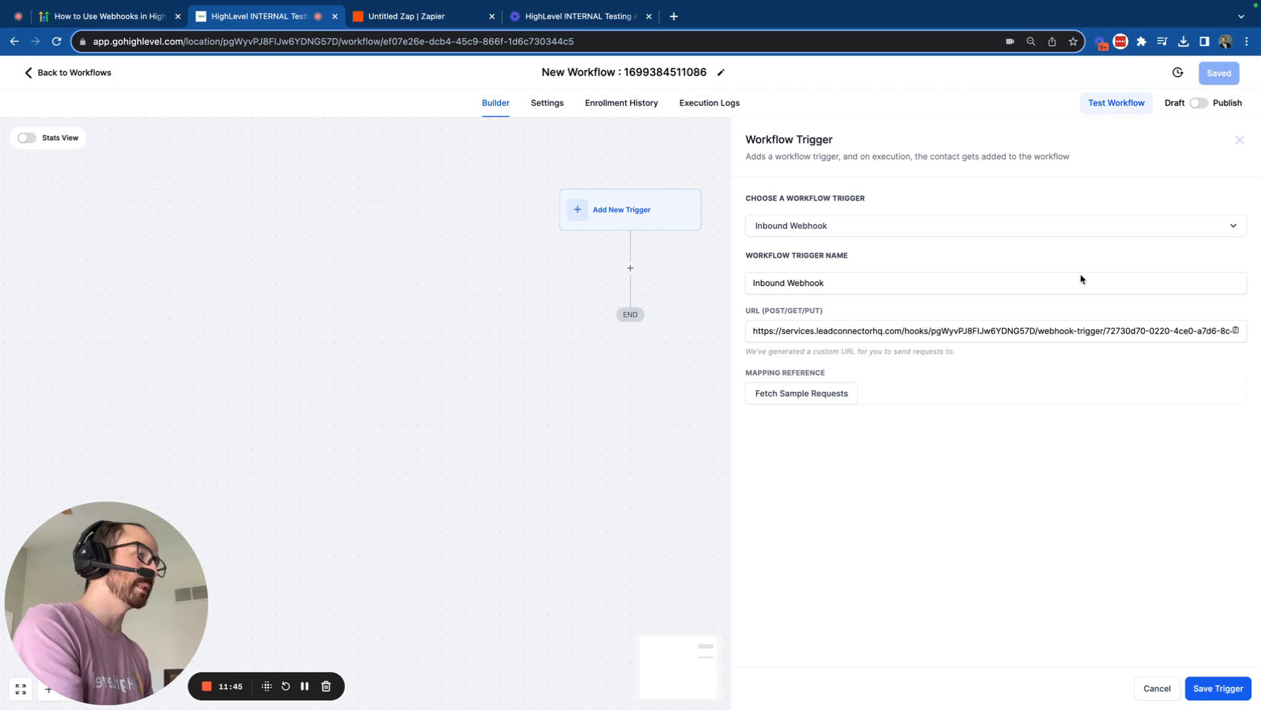
# - Try to save the Inbound Webhook trigger, and copy its generated webhook URL
pyautogui.click(941, 336)
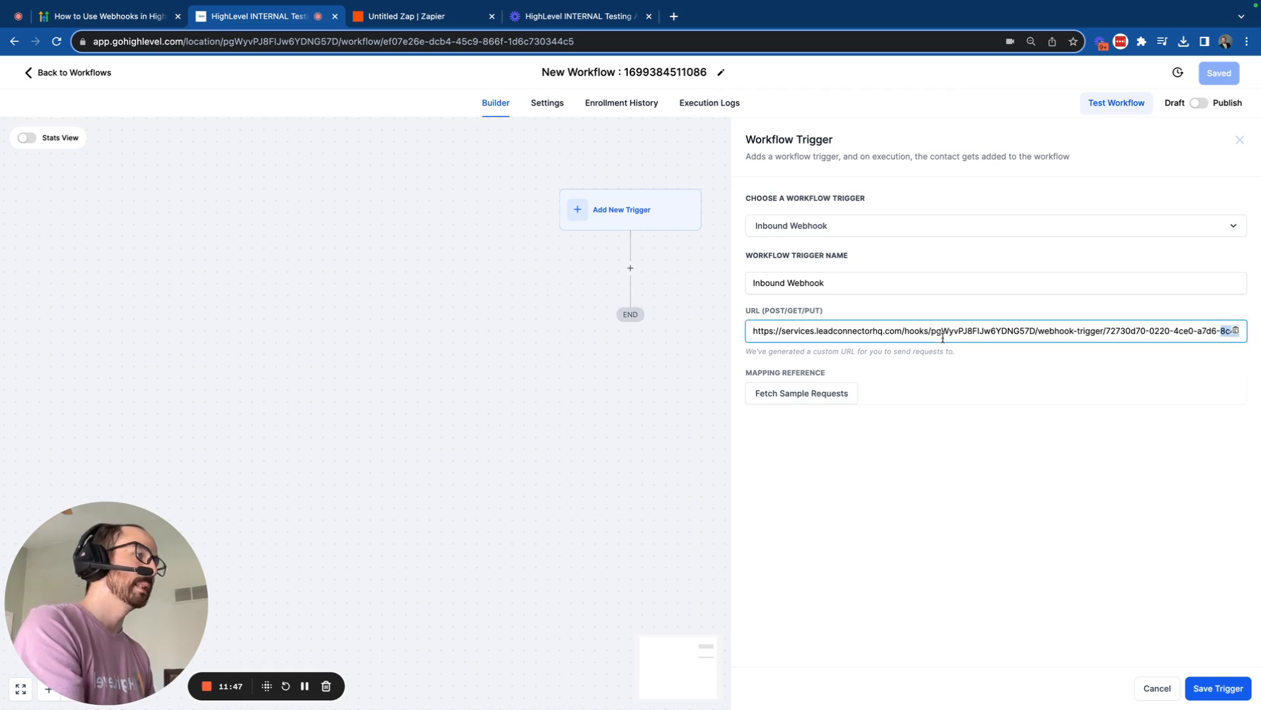
pyautogui.click(1219, 690)
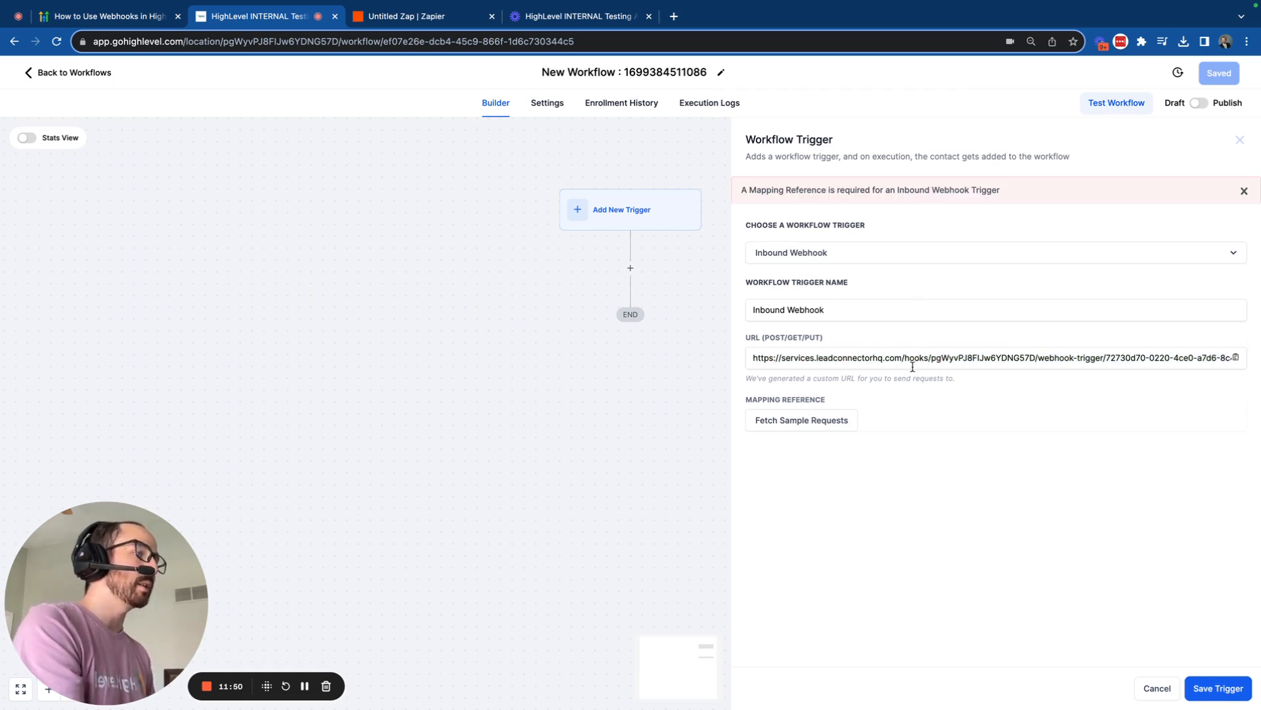
pyautogui.click(1236, 356)
pyautogui.click(1236, 357)
# - Switch to Zapier and paste the copied HighLevel webhook URL as the POST action's URL
pyautogui.click(414, 16)
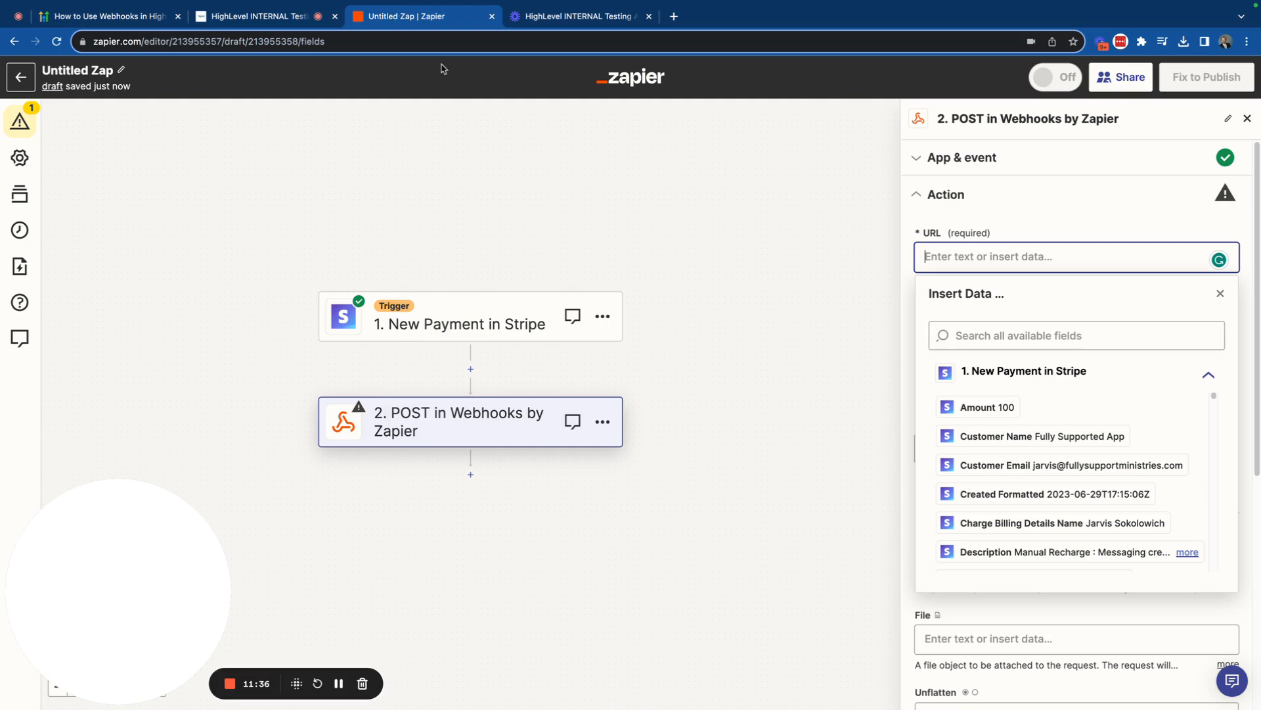
pyautogui.press('super+v')
pyautogui.click(1101, 218)
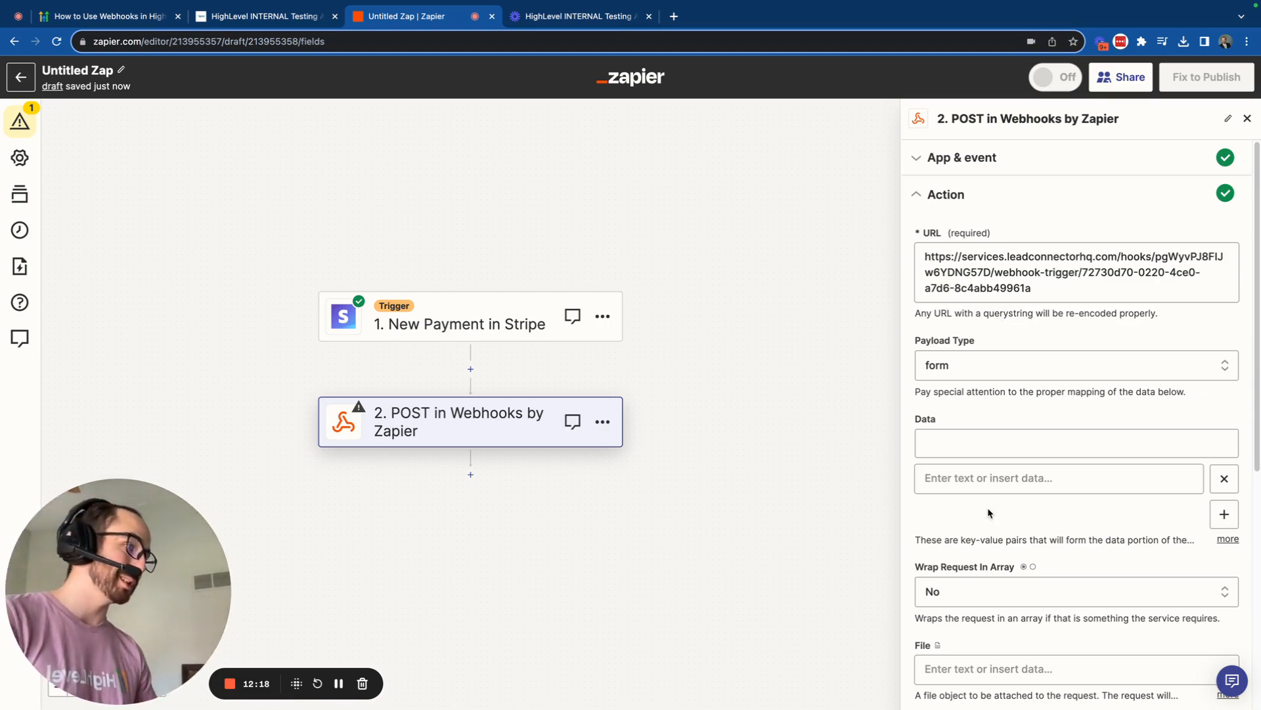
# - Leave the POST action's remaining fields at their defaults and continue to its test section
pyautogui.scroll(-6, 989, 512)
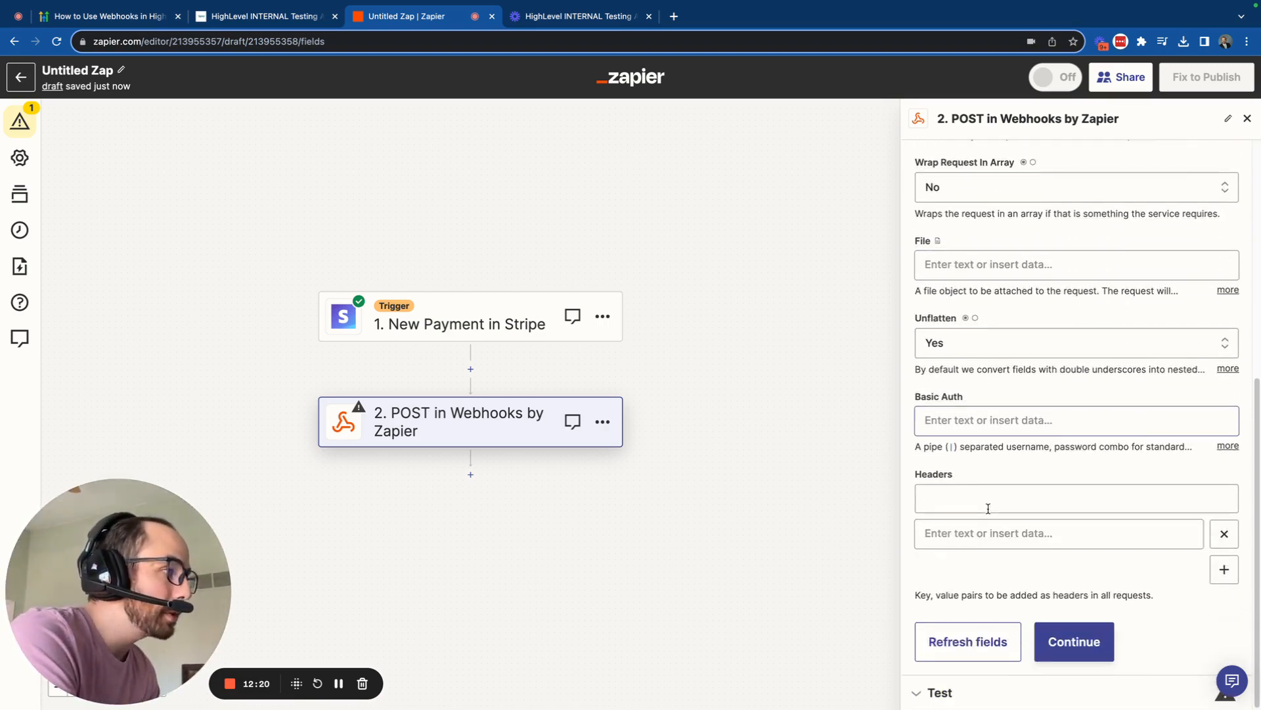
pyautogui.click(1089, 637)
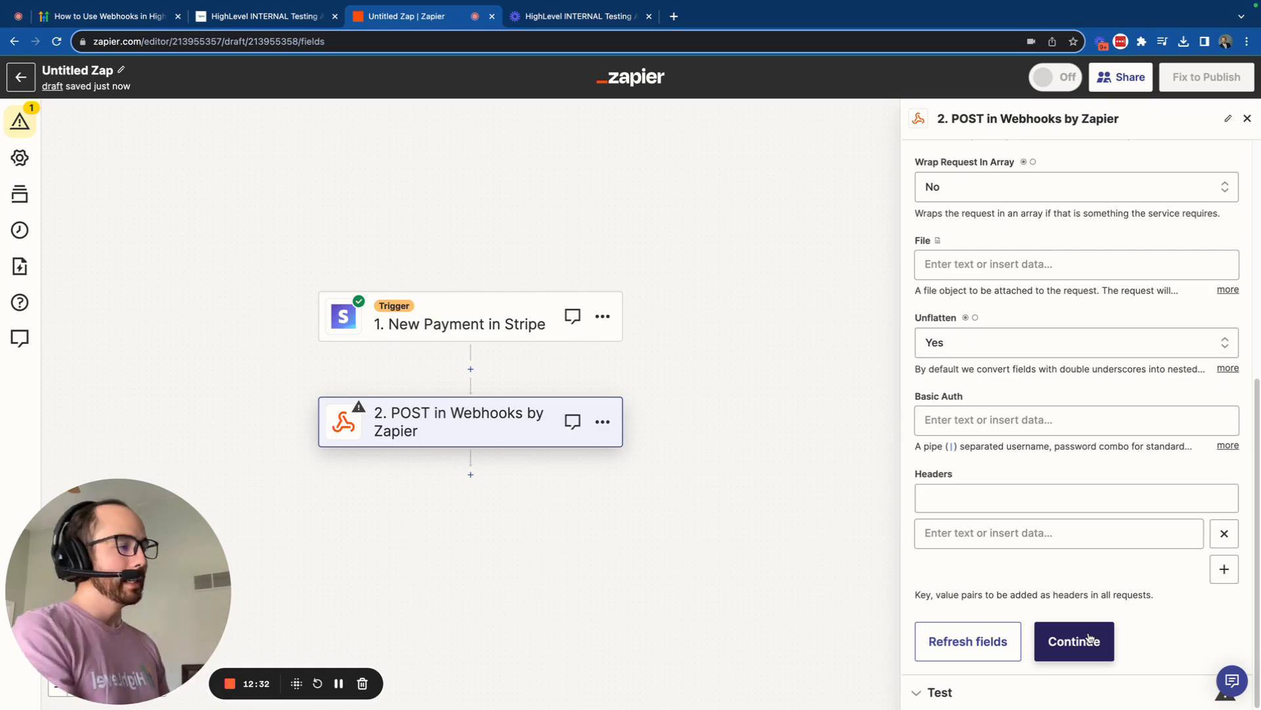
pyautogui.click(1089, 637)
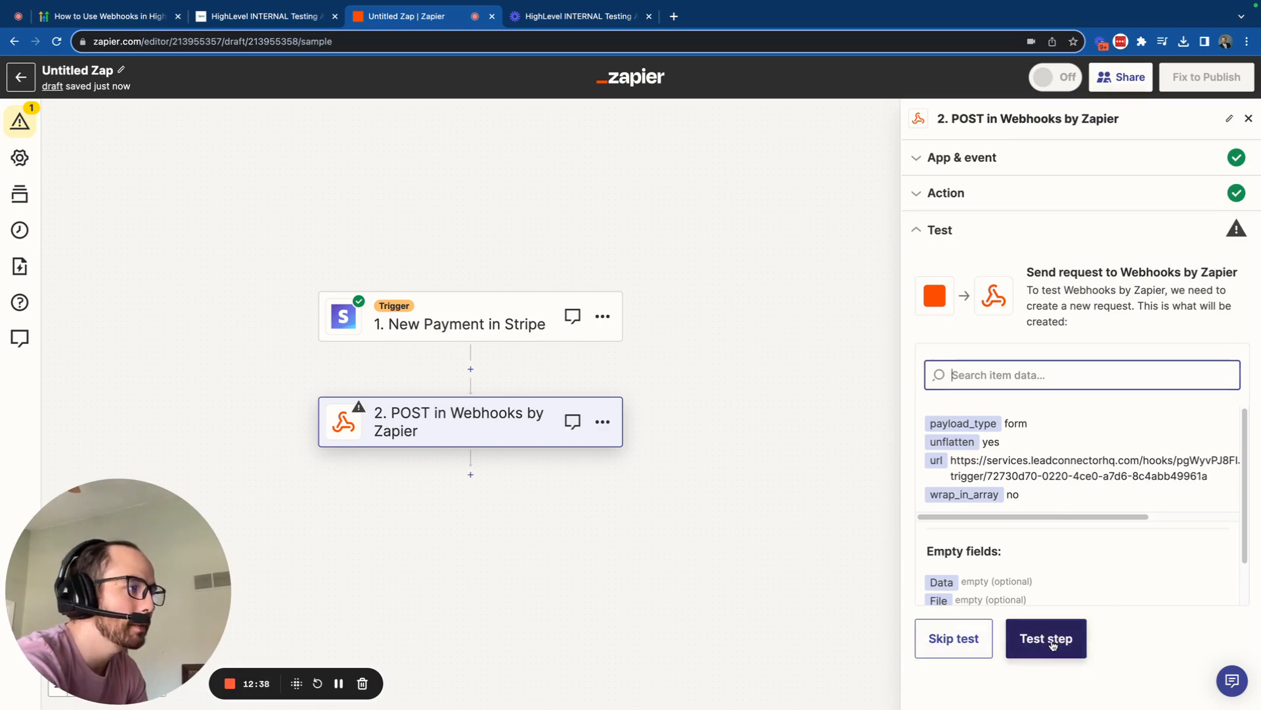
# - Run the test of the Zapier POST action, and switch to HighLevel to fetch sample requests for the Inbound Webhook trigger
pyautogui.click(1052, 643)
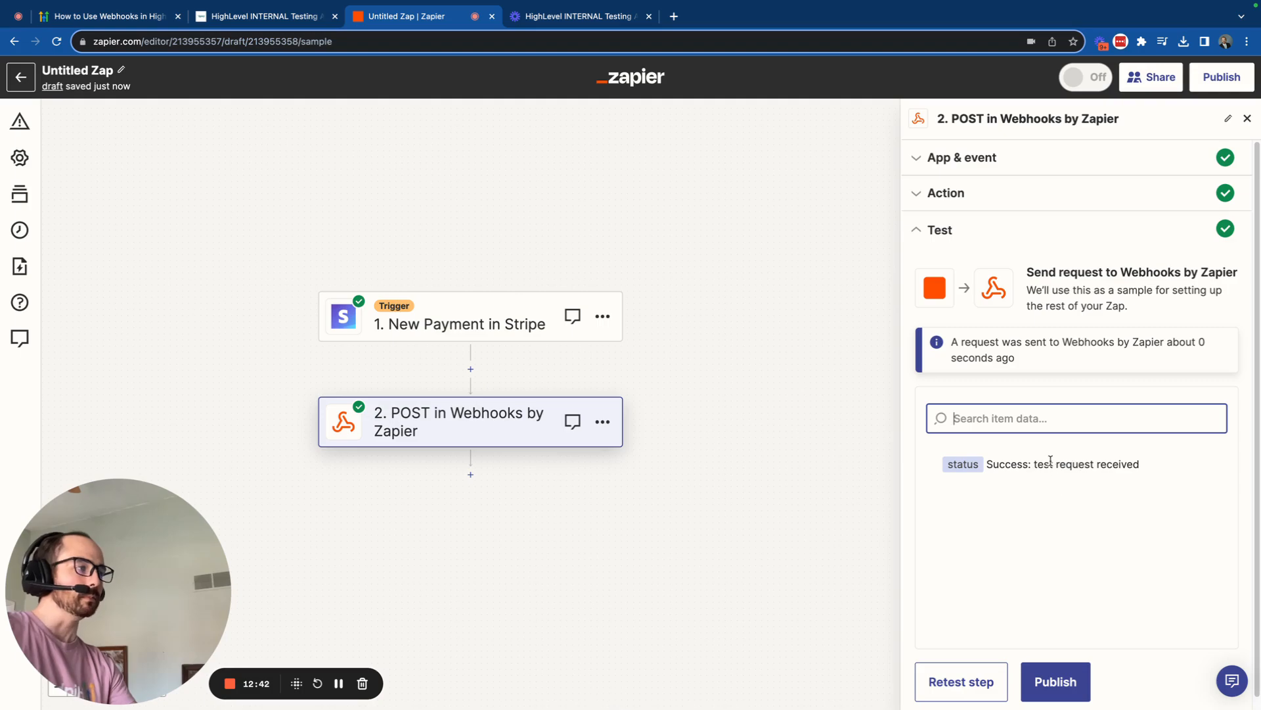
pyautogui.click(300, 25)
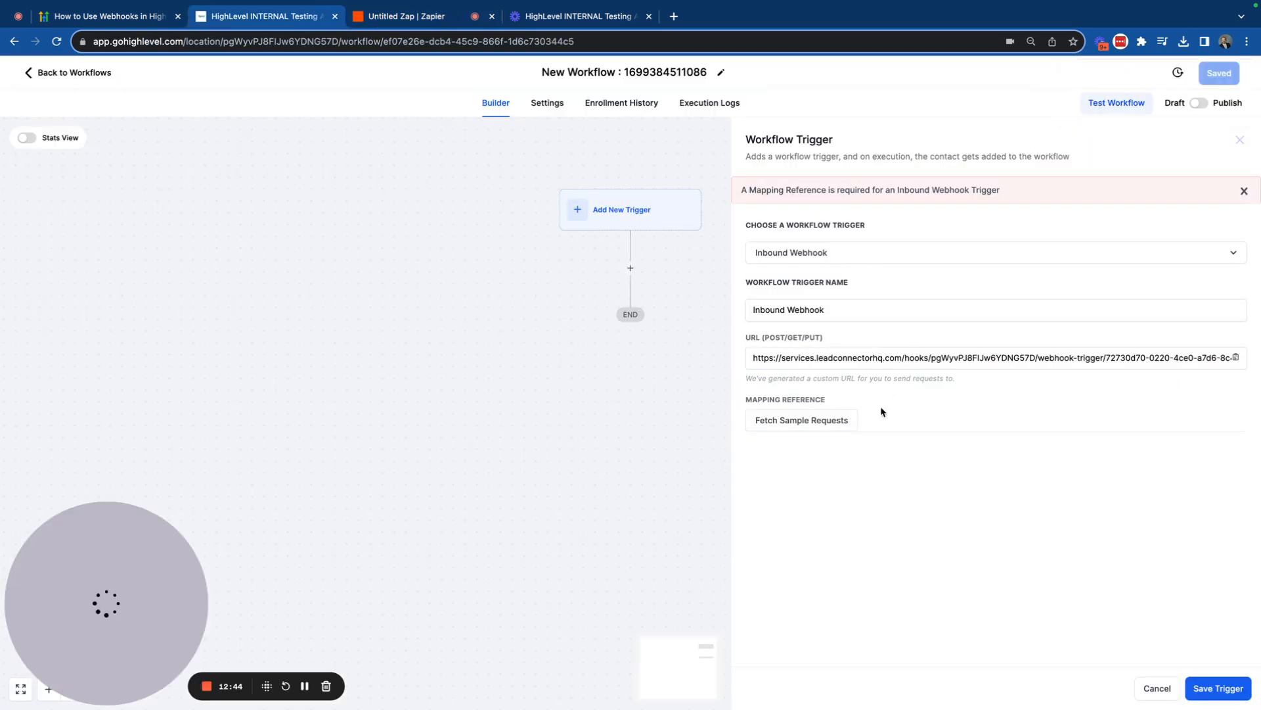
pyautogui.click(804, 427)
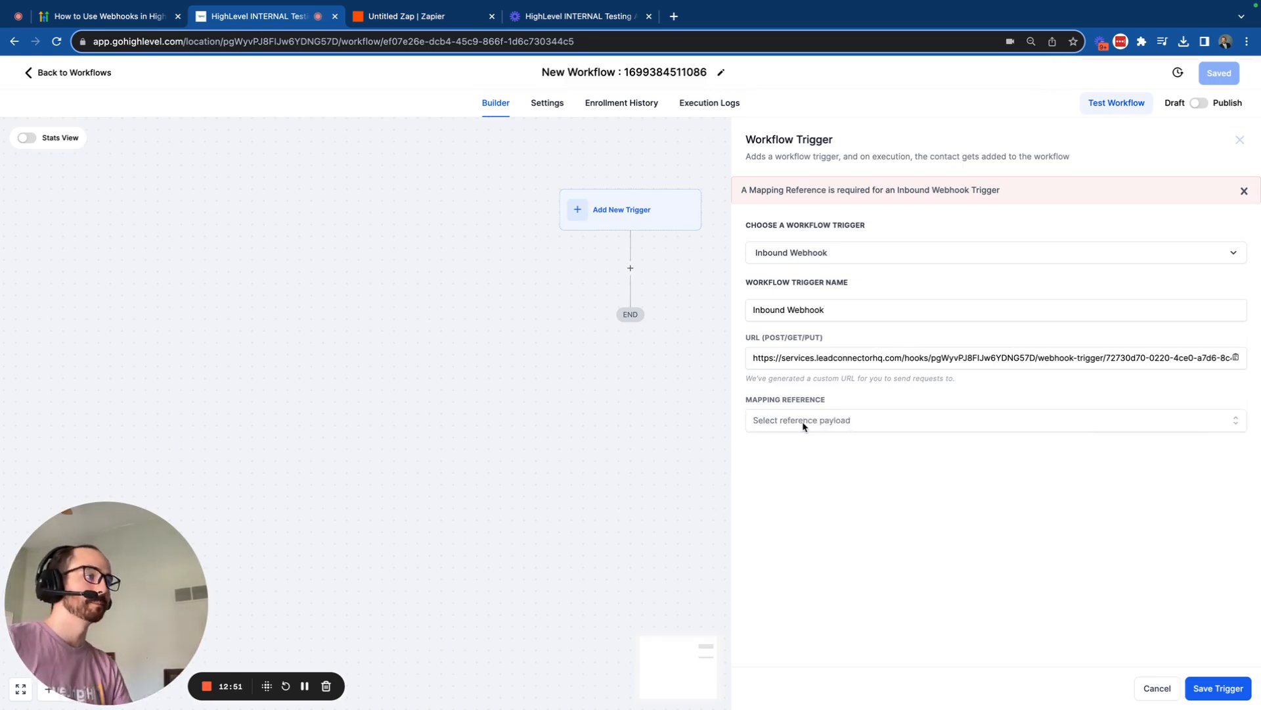
pyautogui.click(844, 426)
pyautogui.click(854, 453)
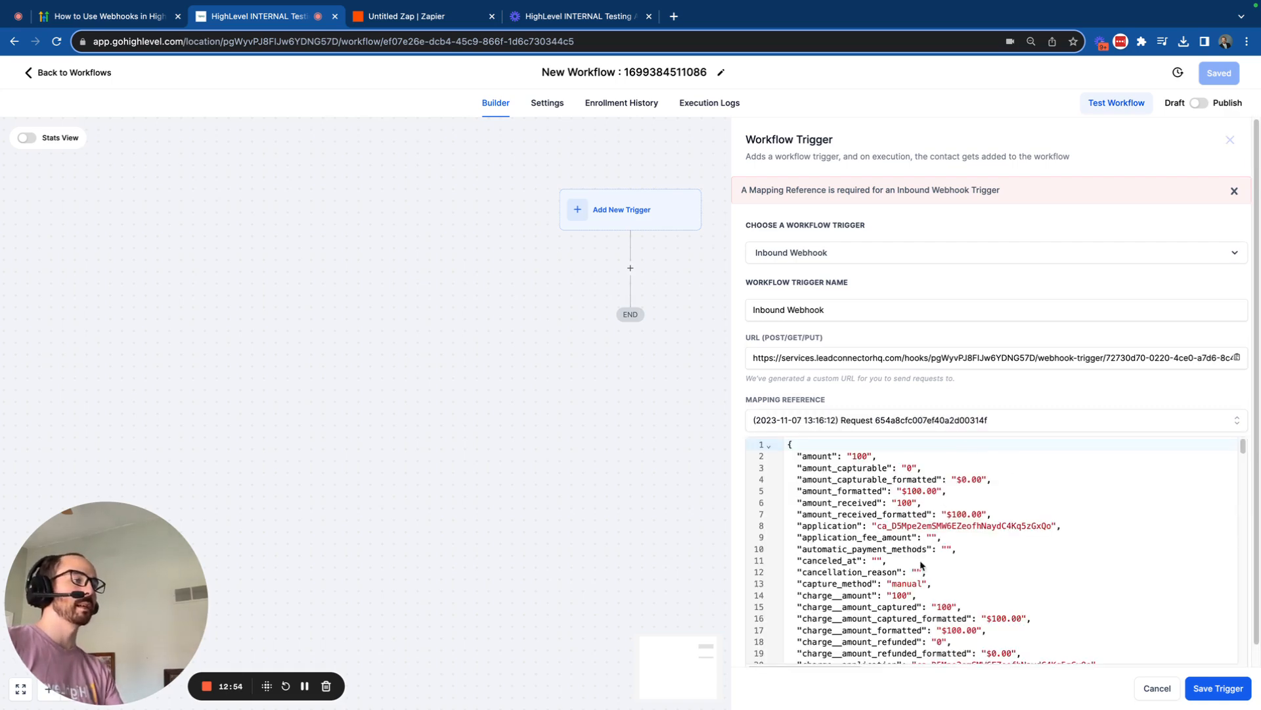
pyautogui.scroll(-13, 918, 589)
pyautogui.scroll(-5, 917, 589)
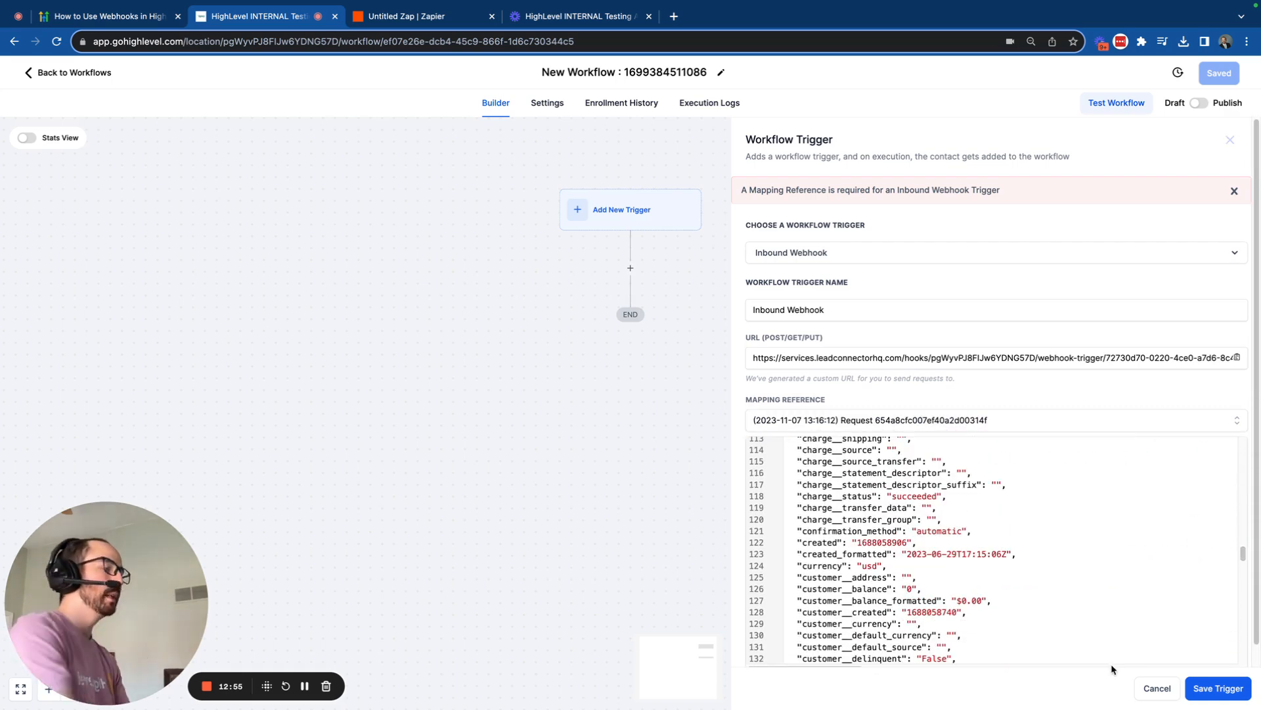
pyautogui.click(1218, 688)
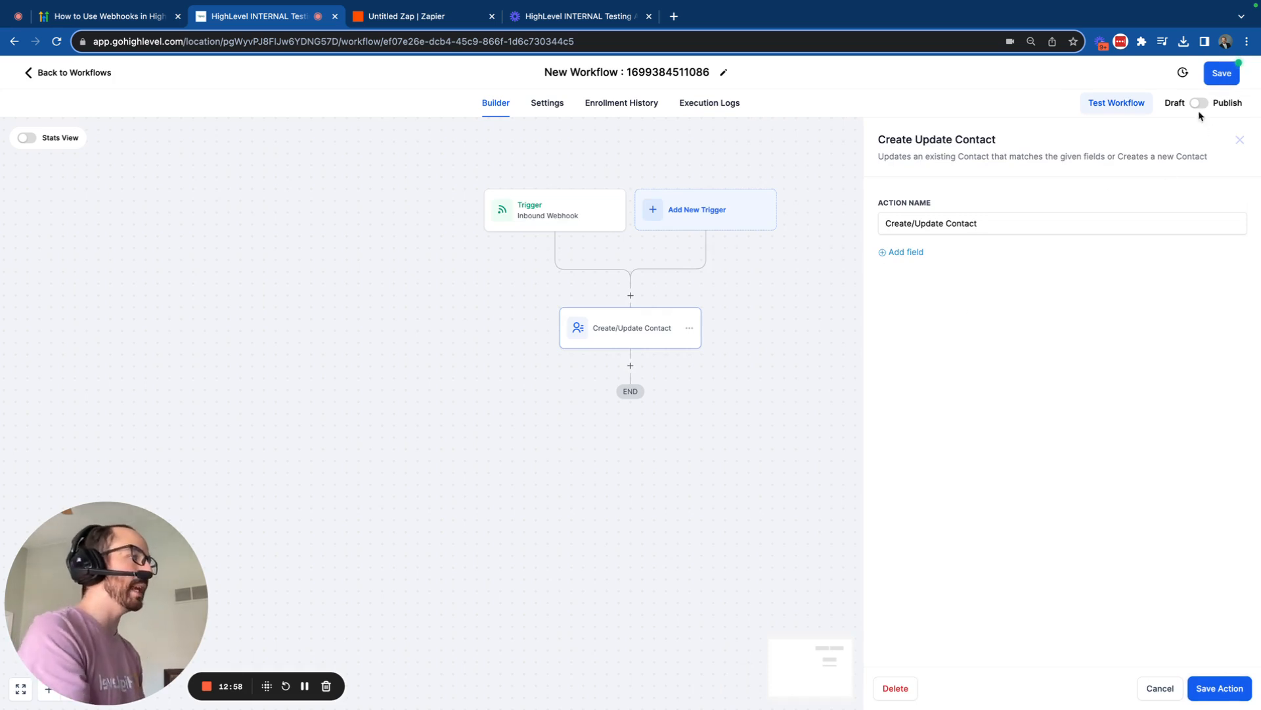
# - Add an Email field to the Create/Update Contact action
pyautogui.click(916, 251)
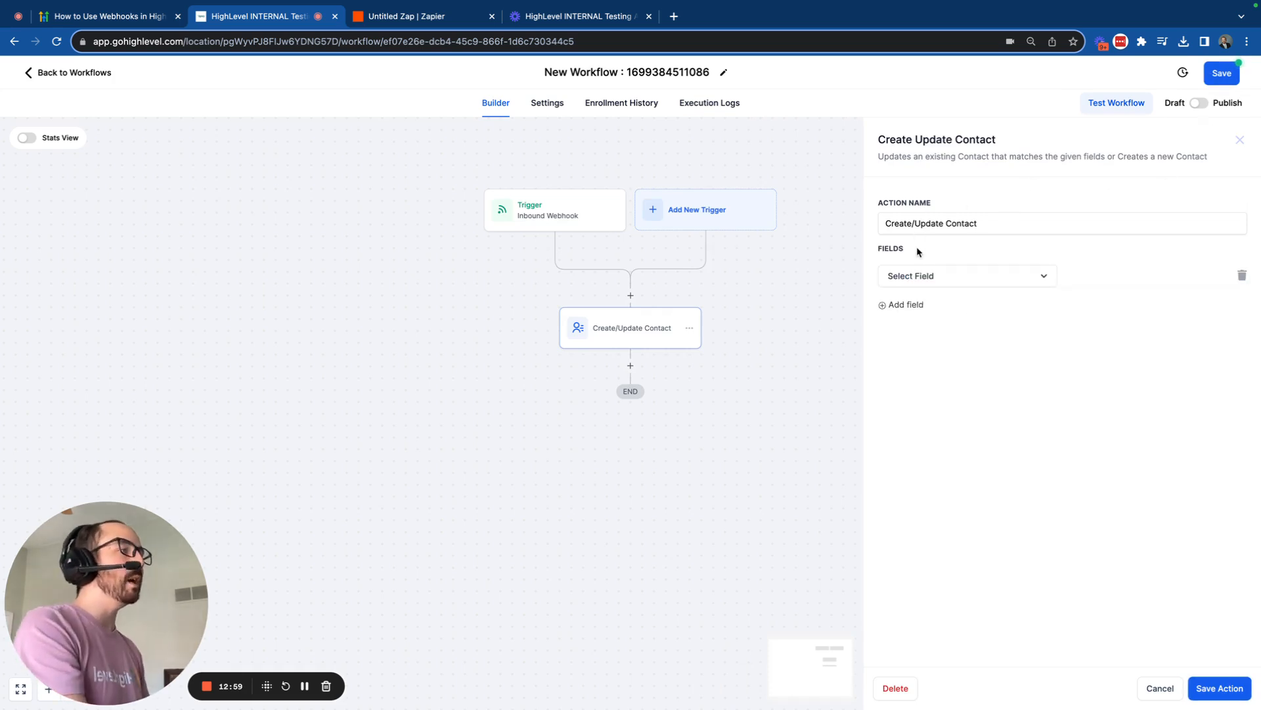
pyautogui.click(955, 276)
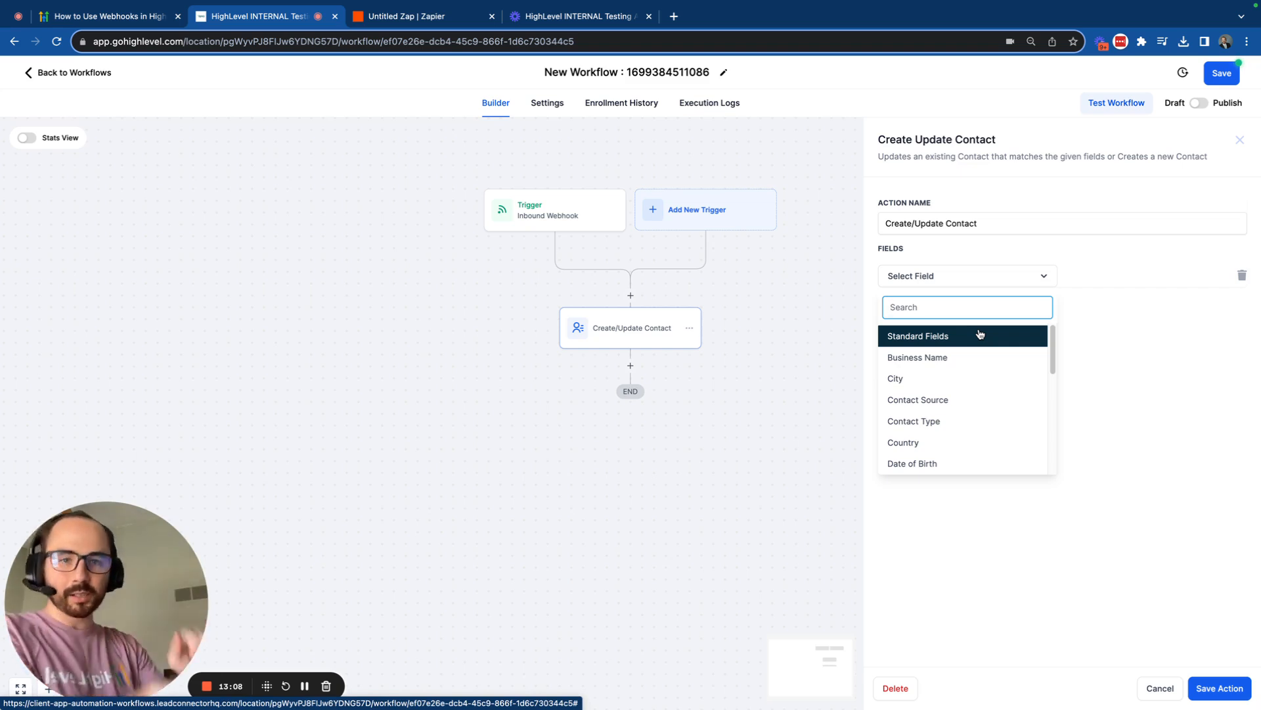
pyautogui.write('con')
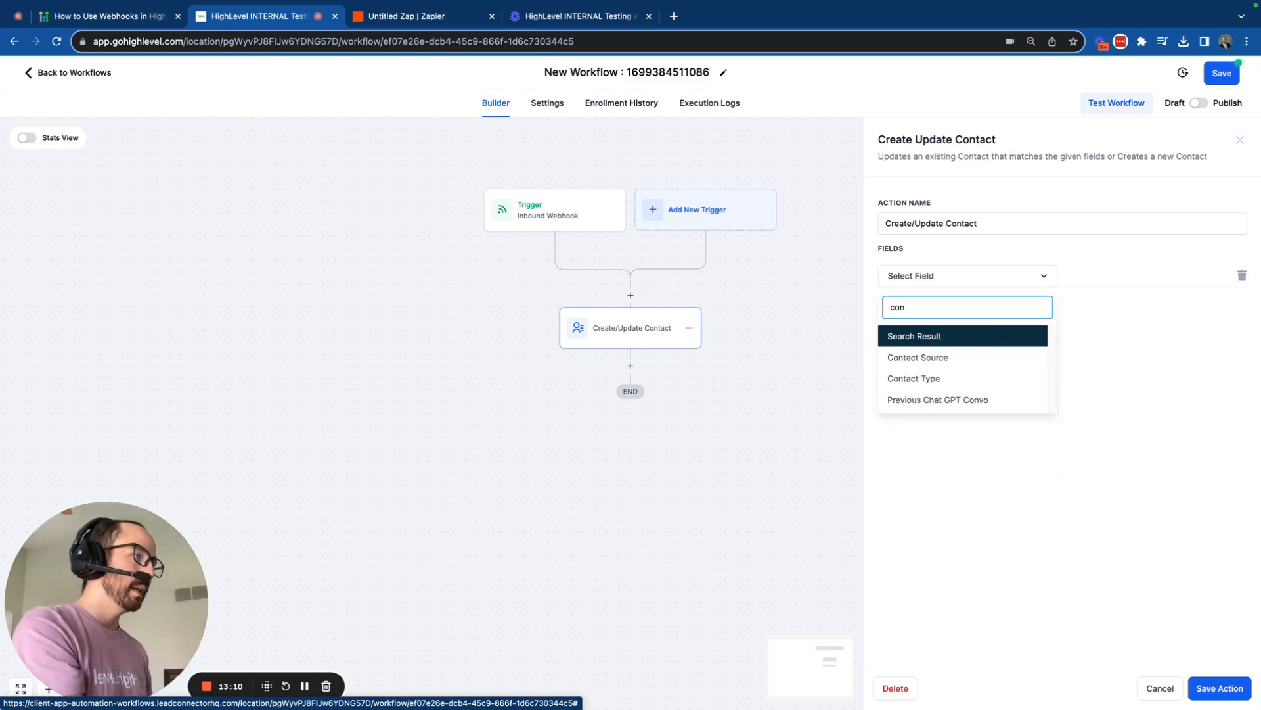
pyautogui.press('BackSpace')
pyautogui.press('BackSpace')
pyautogui.press('BackSpace')
pyautogui.write('email')
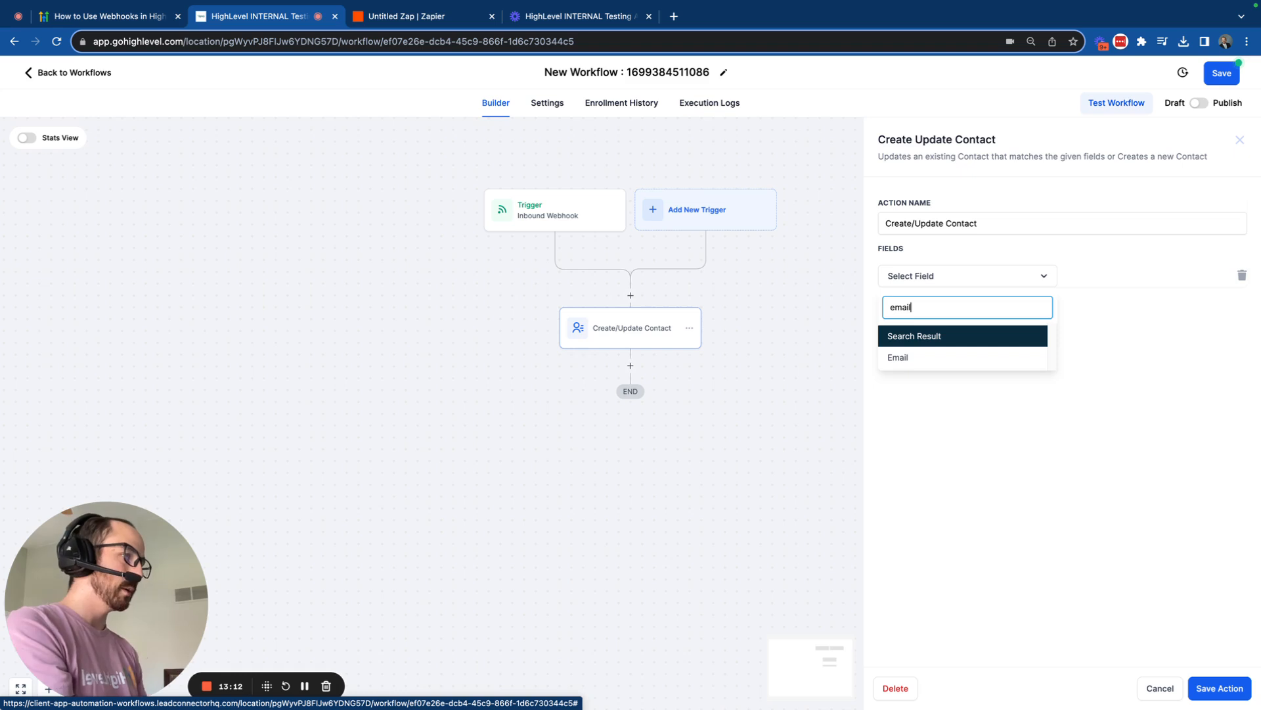
pyautogui.click(985, 369)
# - Map the Email field to the Inbound Webhook Trigger's customer__email value
pyautogui.click(1130, 276)
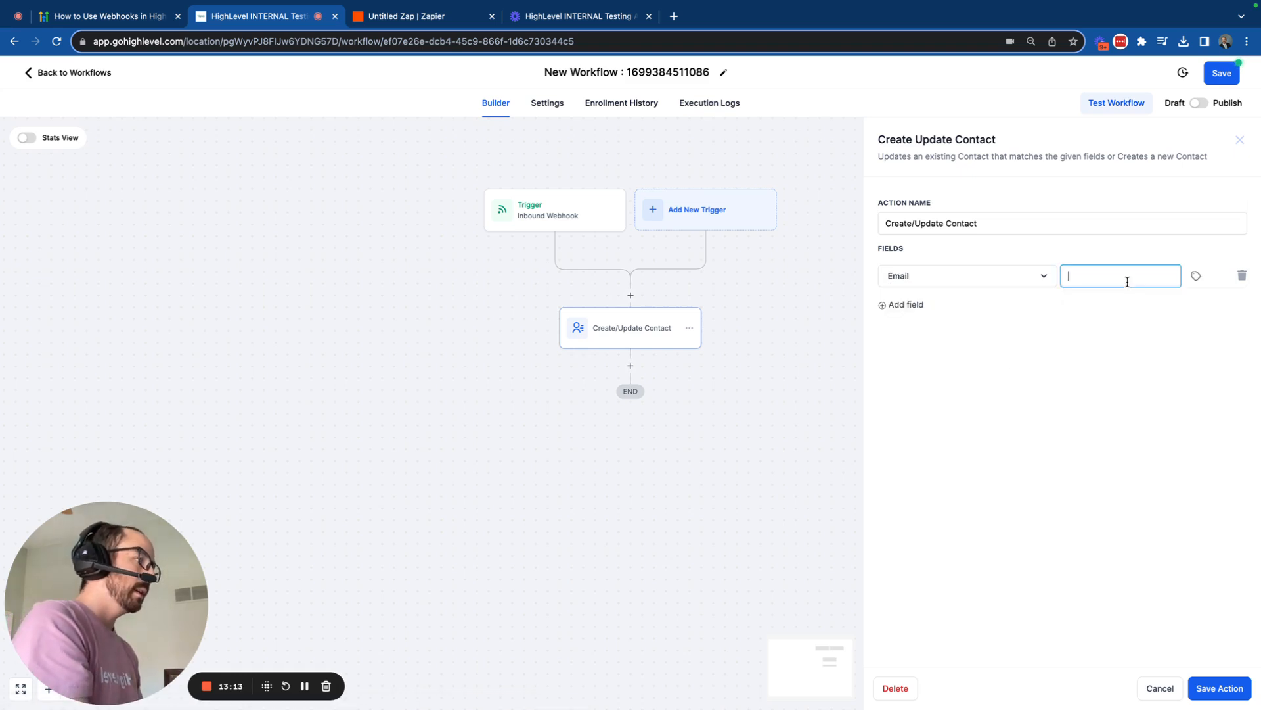
pyautogui.click(1186, 284)
pyautogui.click(1191, 336)
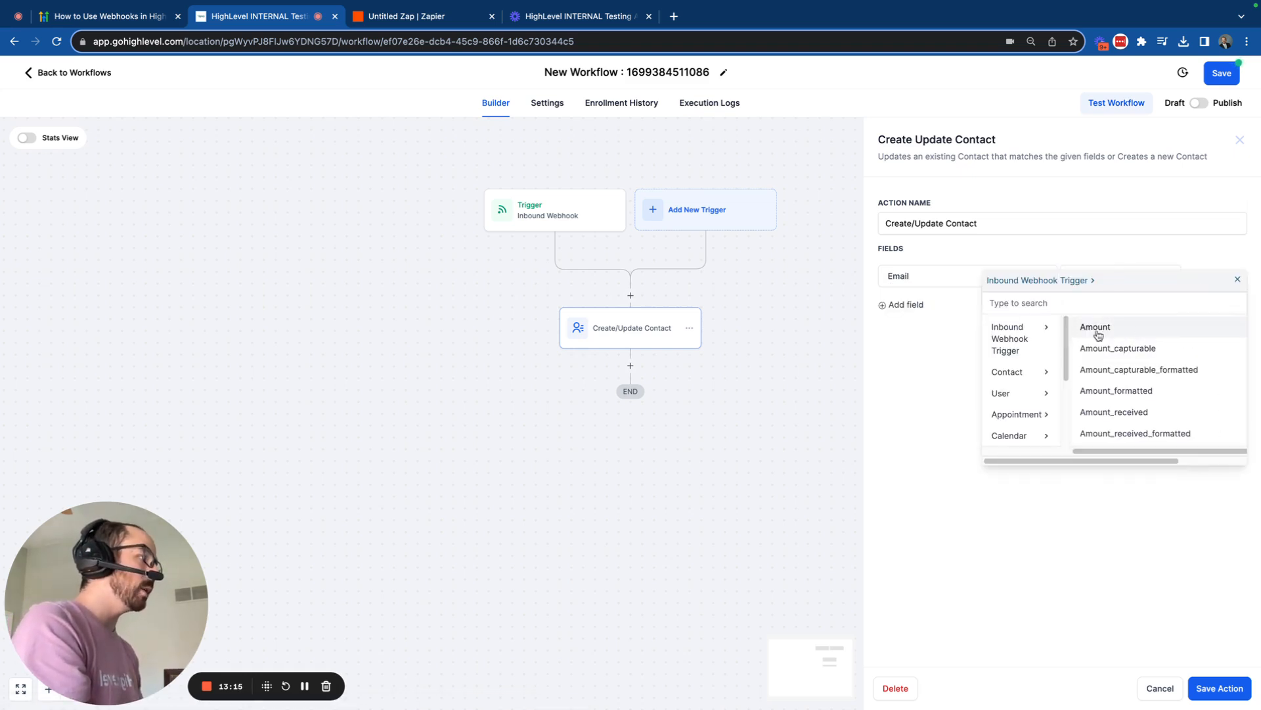
pyautogui.click(1145, 308)
pyautogui.write('customer')
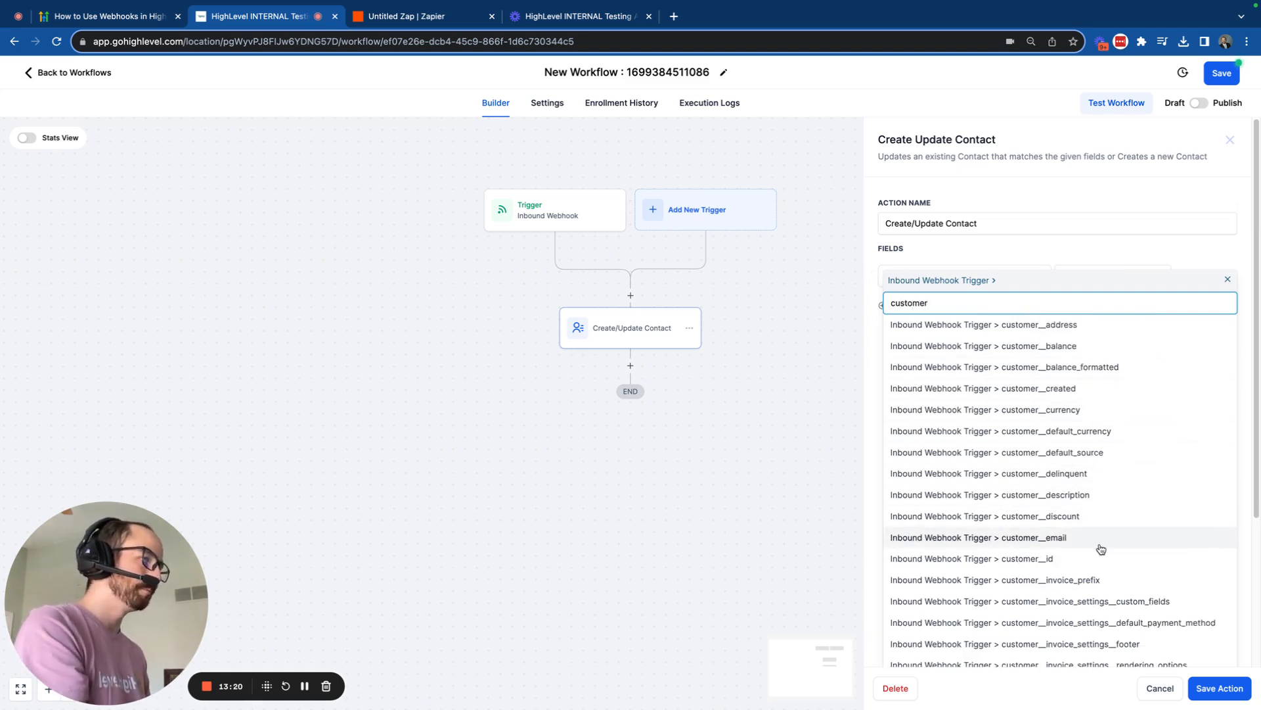
pyautogui.write('__email')
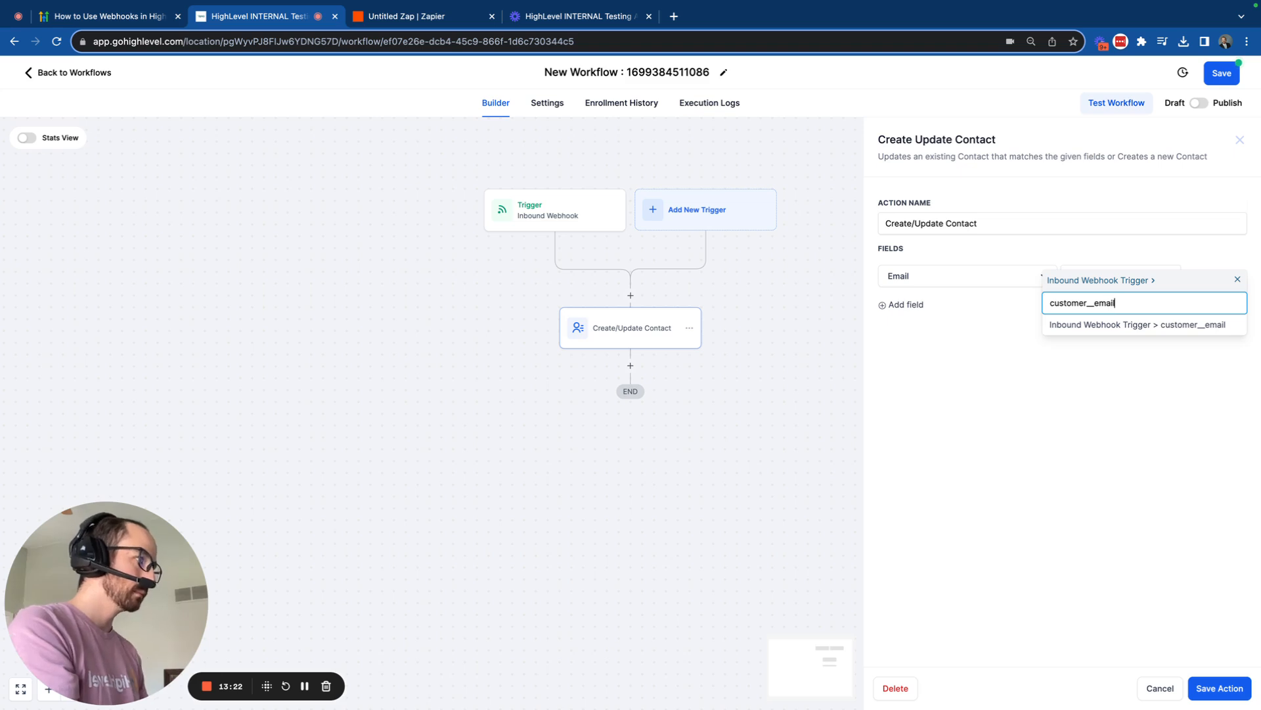
pyautogui.click(1168, 330)
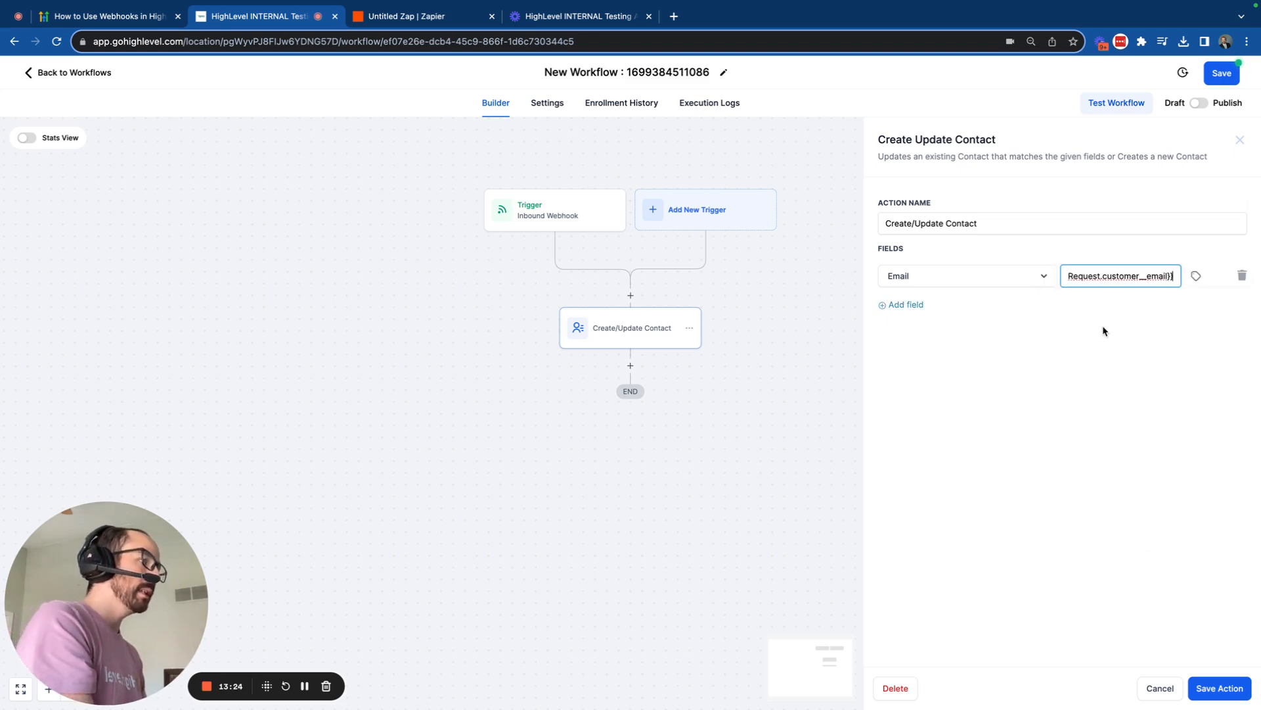
# - Review the custom values available for the Email field, and save the Create/Update Contact action
pyautogui.click(1195, 276)
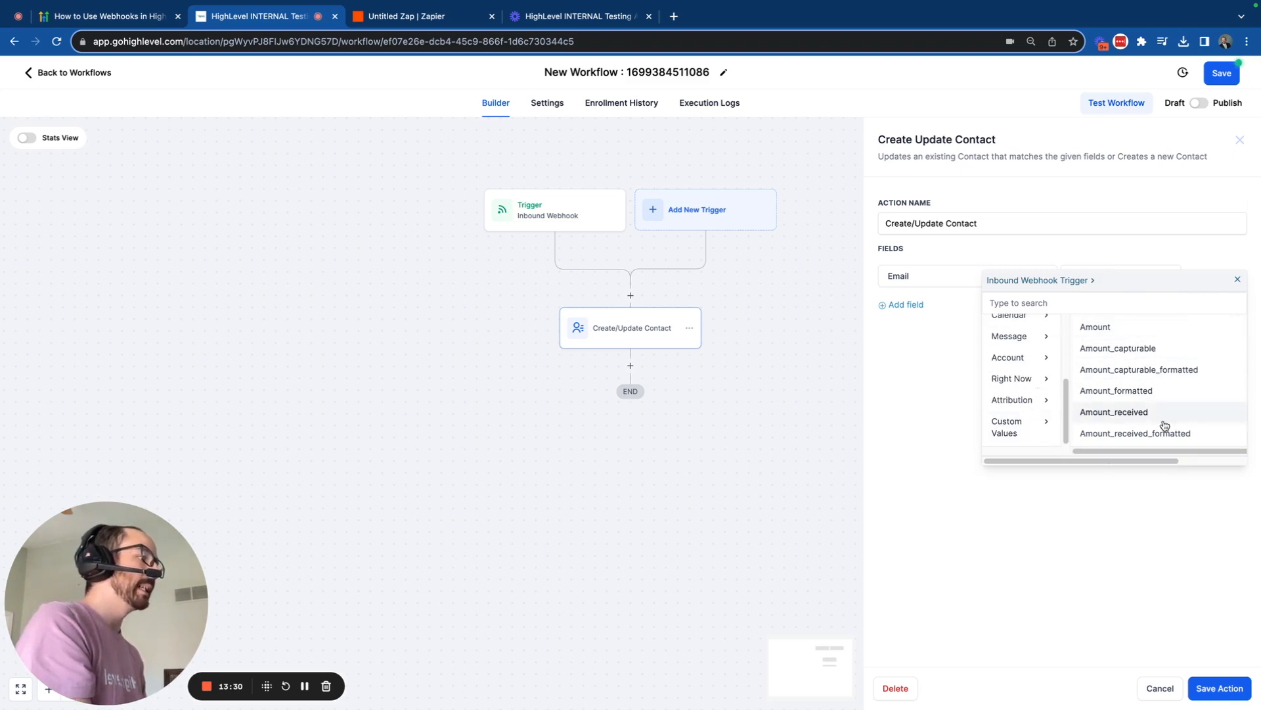
pyautogui.scroll(5, 1008, 425)
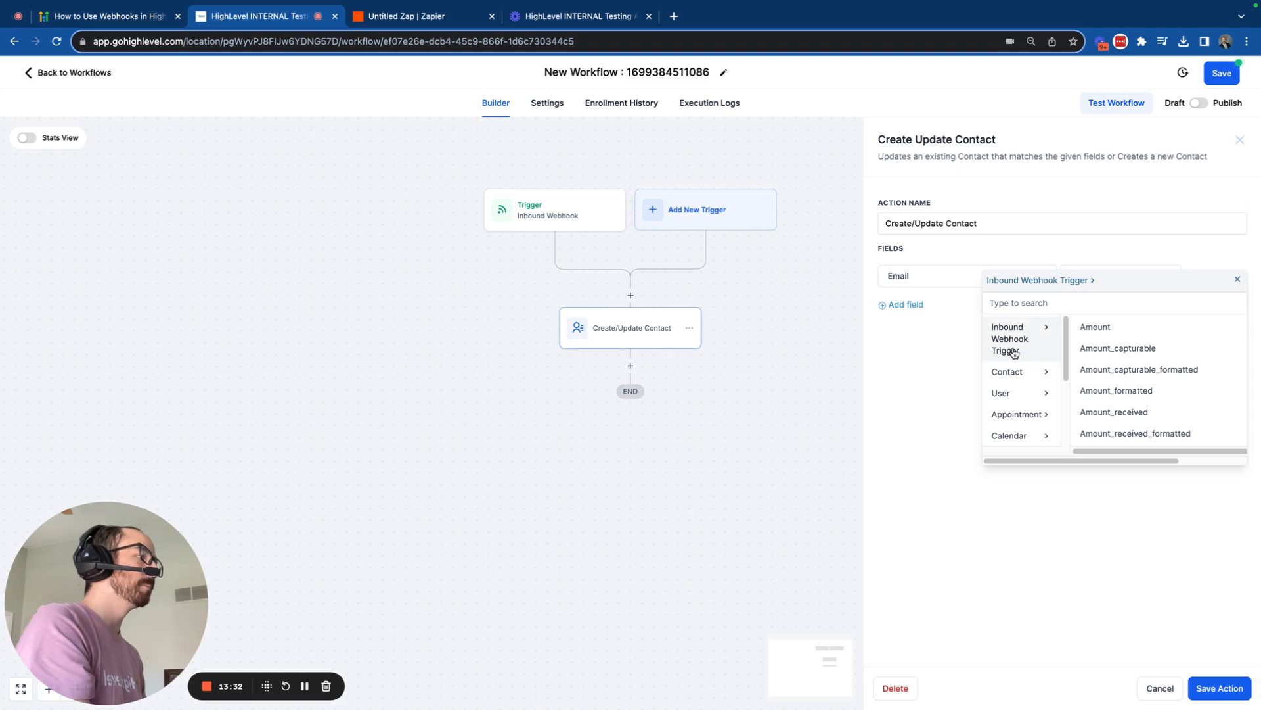
pyautogui.click(1237, 281)
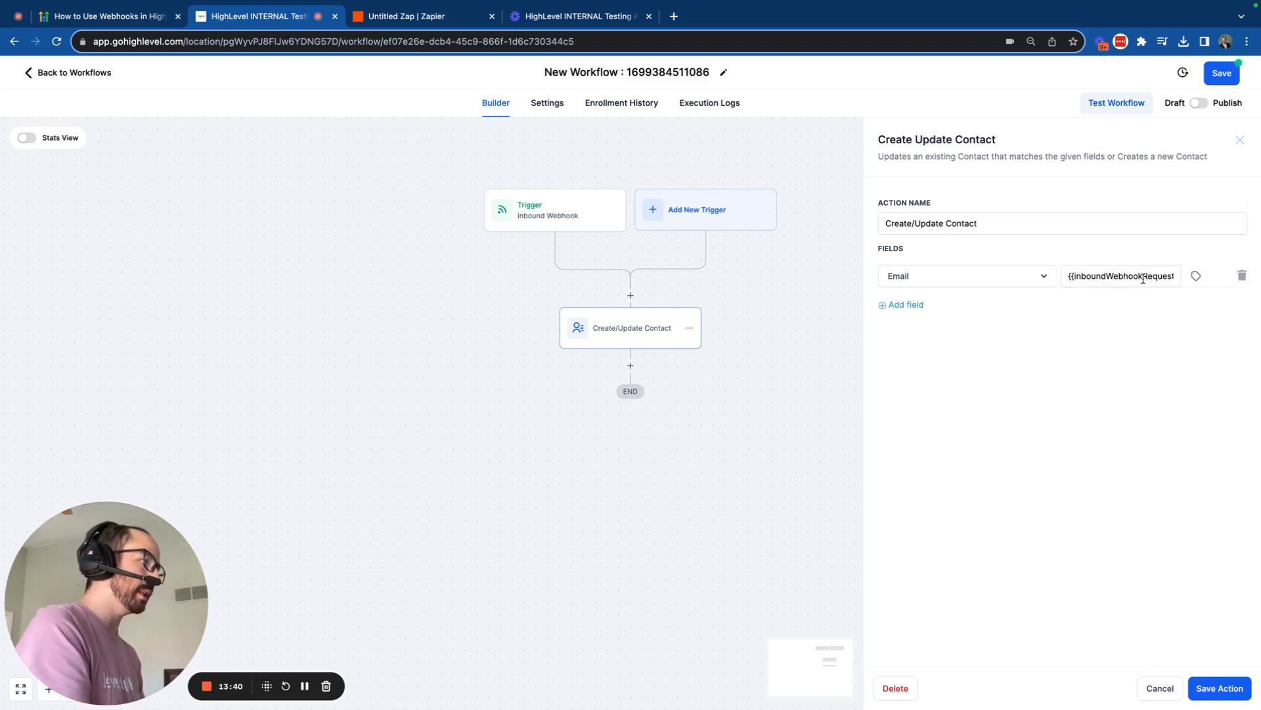
pyautogui.moveTo(1143, 278); pyautogui.dragTo(1189, 281)
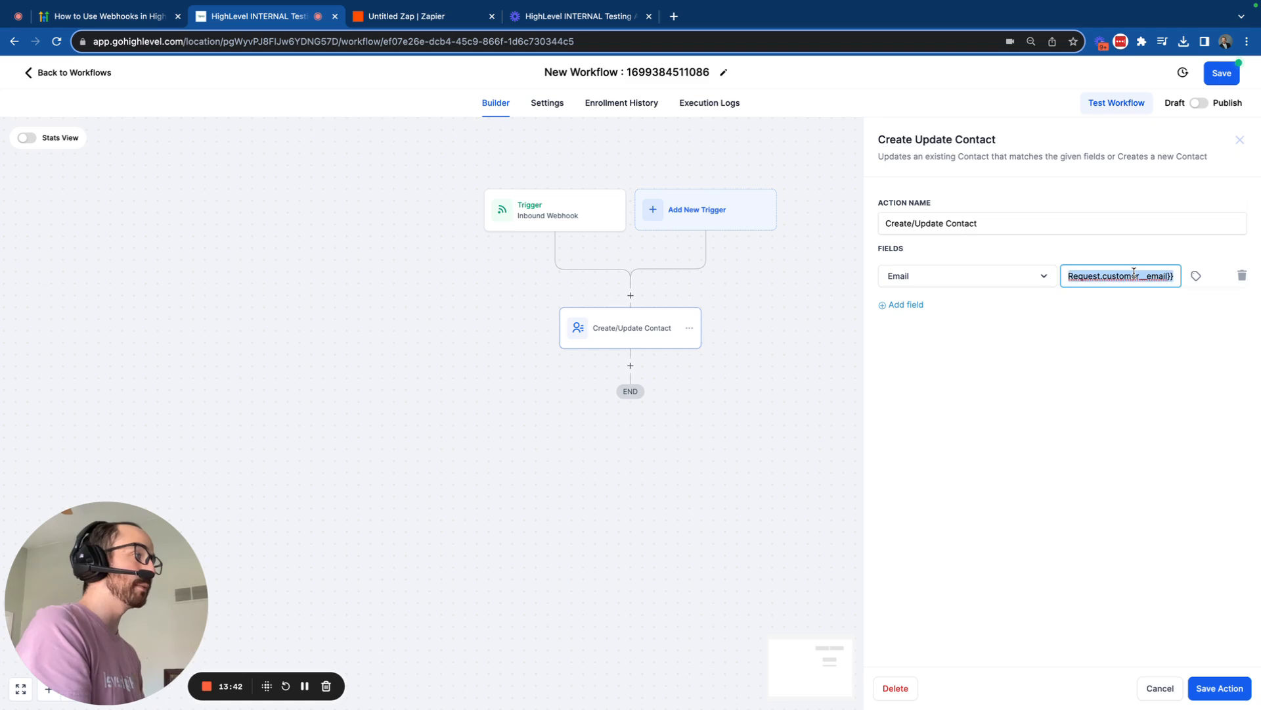
pyautogui.click(1219, 688)
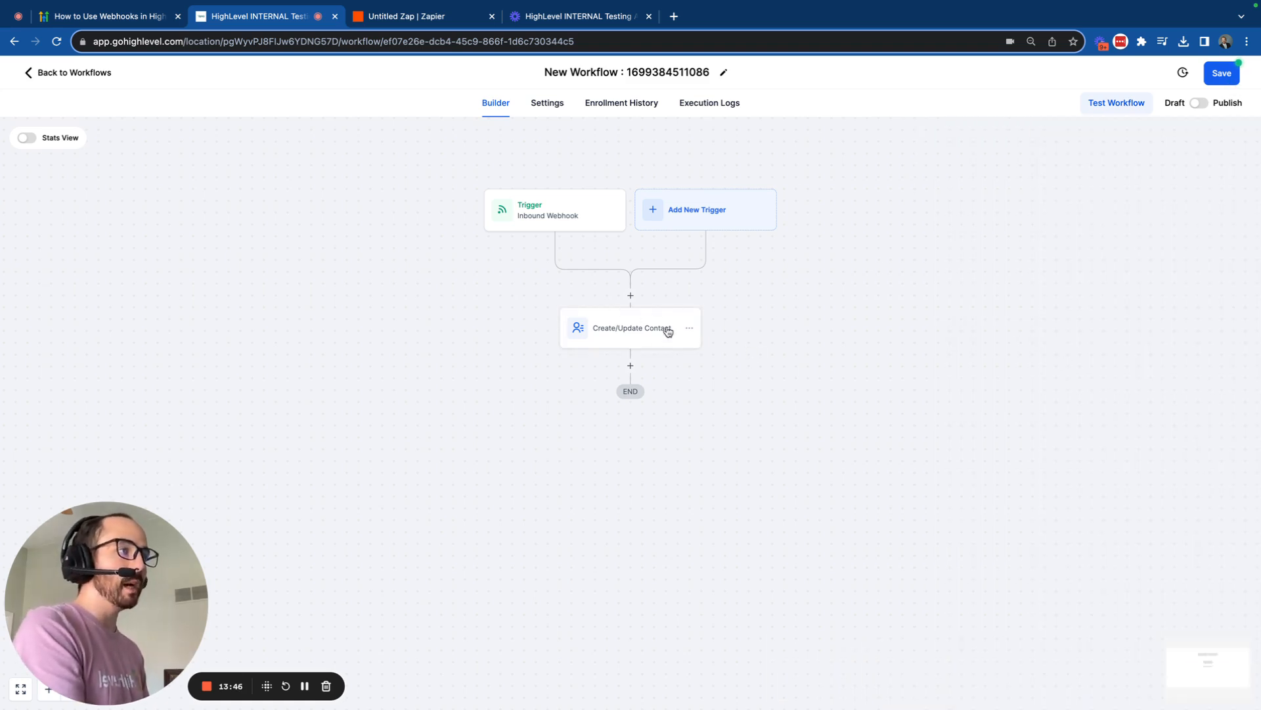
# - Add the Previous Chat GPT Convo custom field to the Create/Update Contact action and open the Inbound Webhook Trigger values for it
pyautogui.click(648, 342)
pyautogui.click(910, 306)
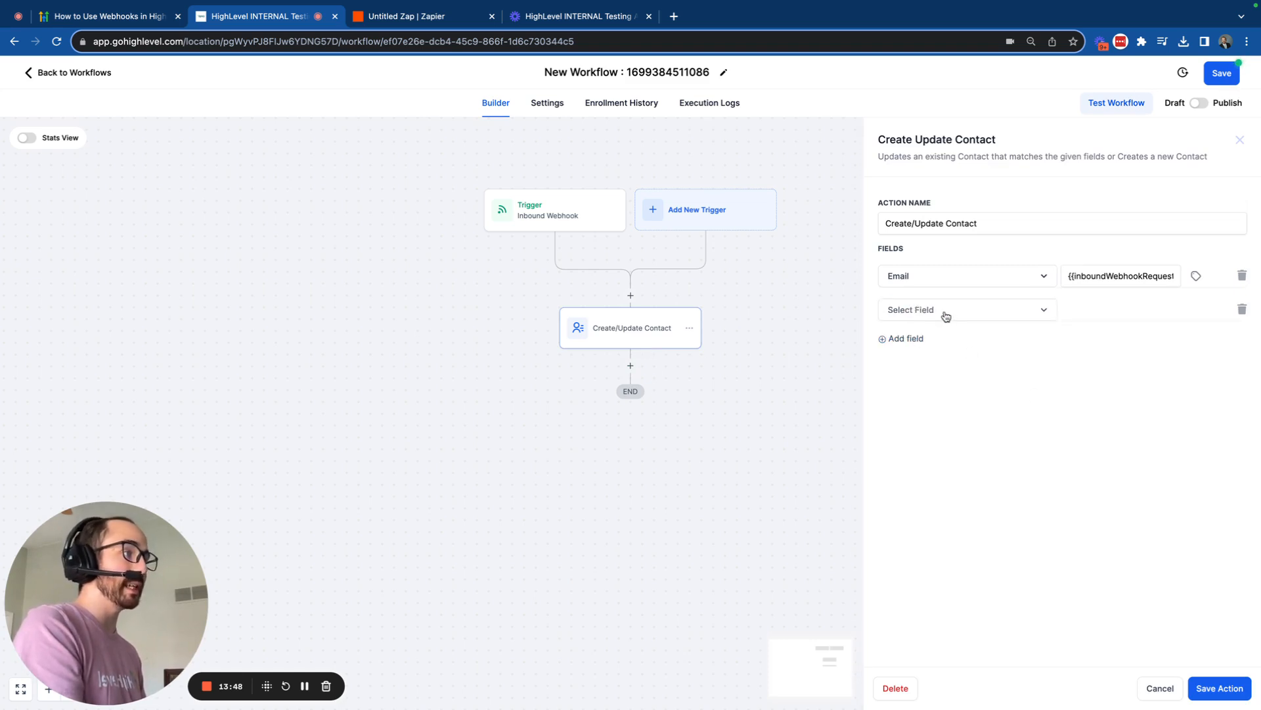
pyautogui.click(953, 314)
pyautogui.scroll(-5, 958, 460)
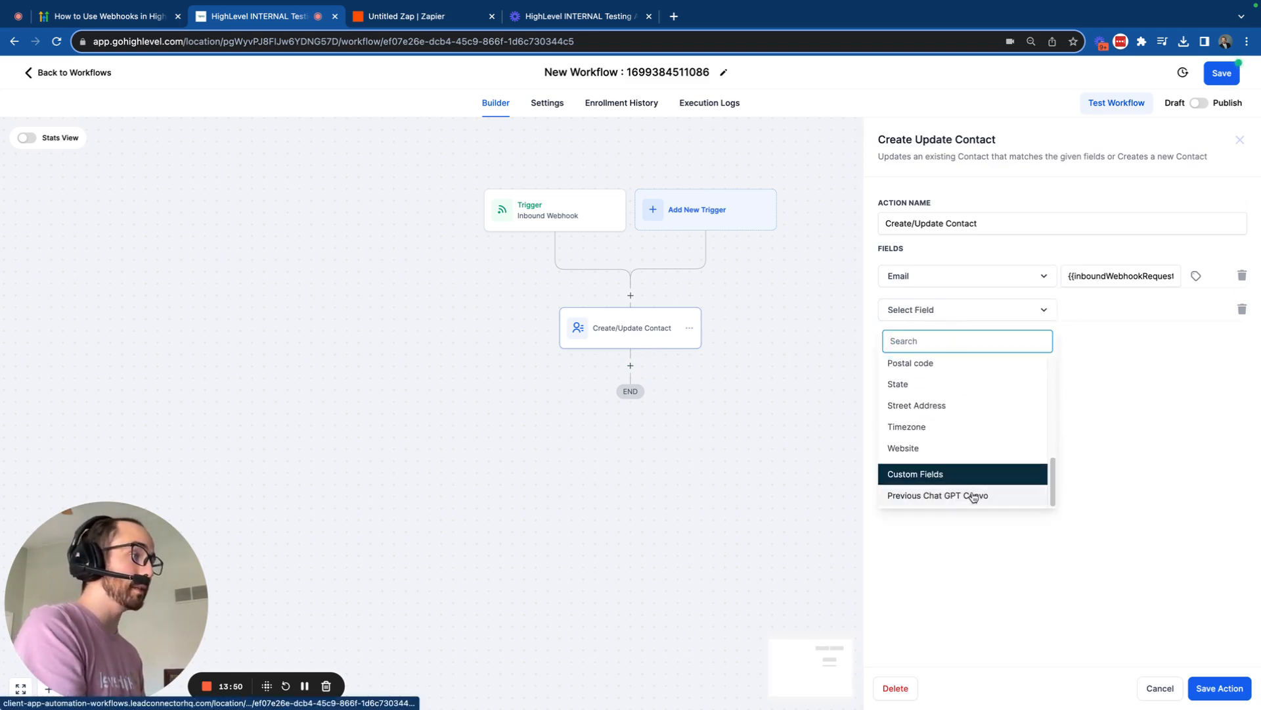
pyautogui.click(948, 499)
pyautogui.click(1115, 315)
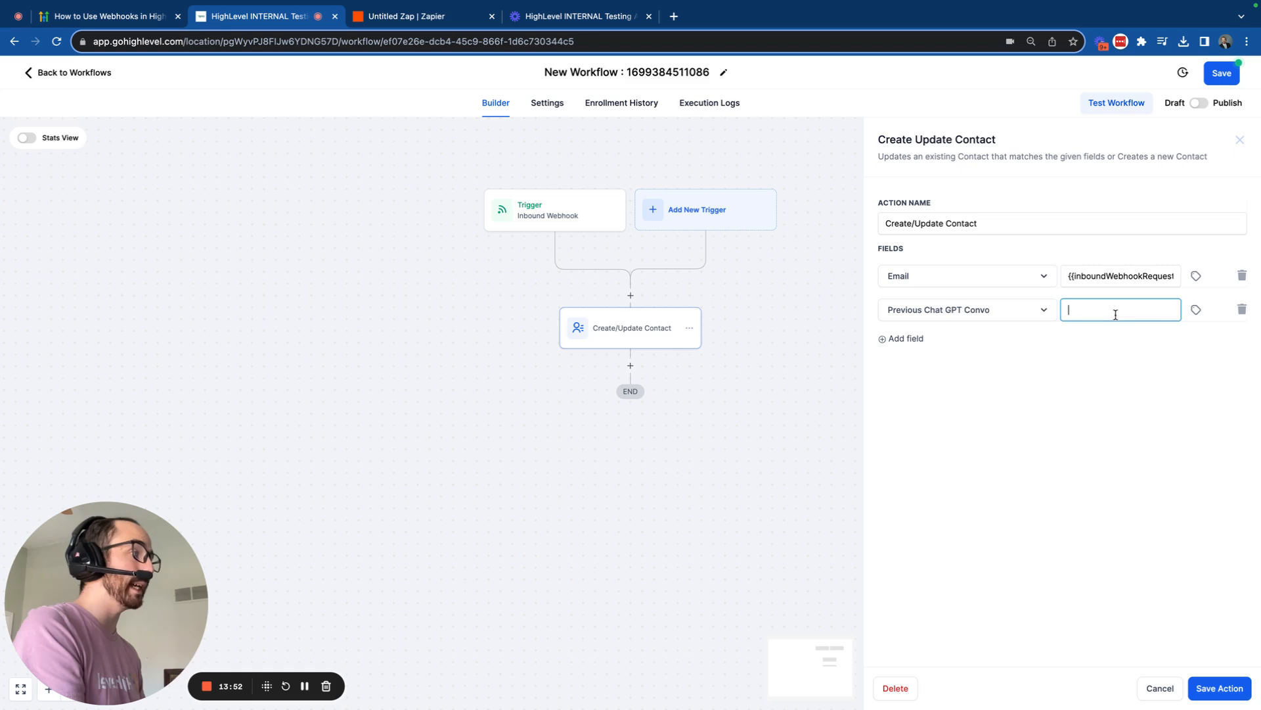
pyautogui.click(1195, 311)
pyautogui.click(1131, 360)
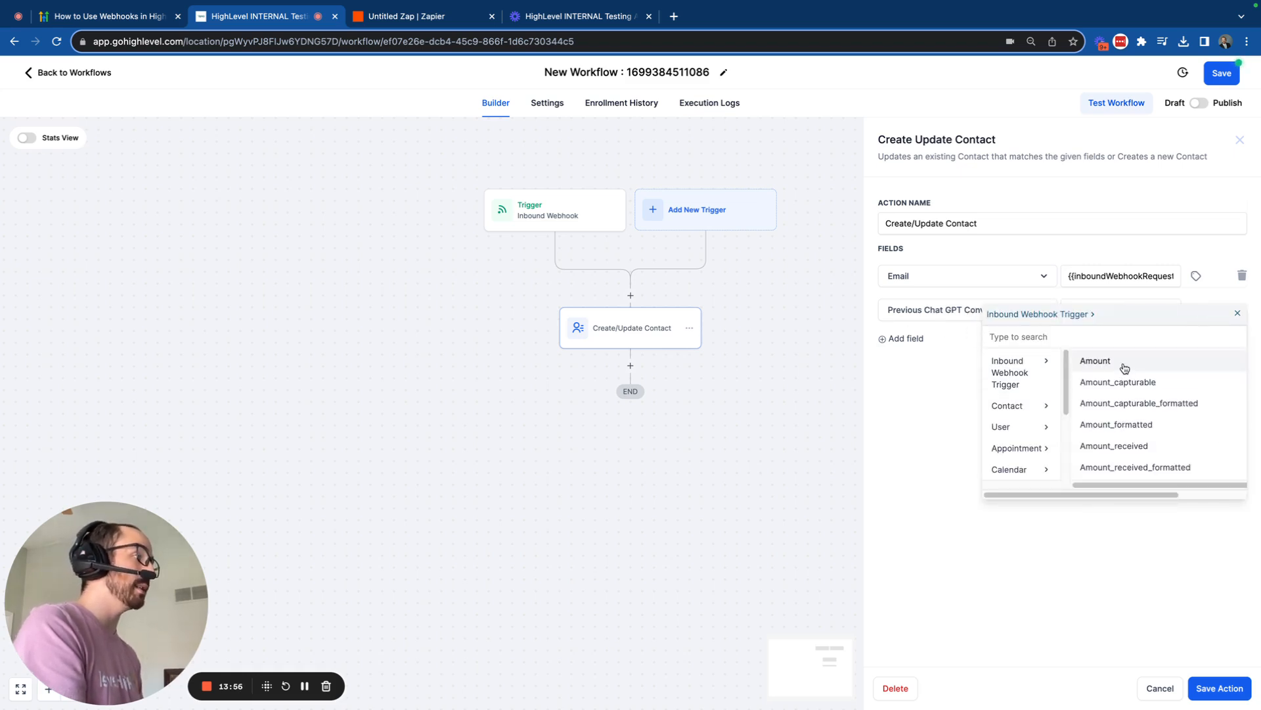
# - Search the custom values for "produc" and clear the search
pyautogui.click(1131, 335)
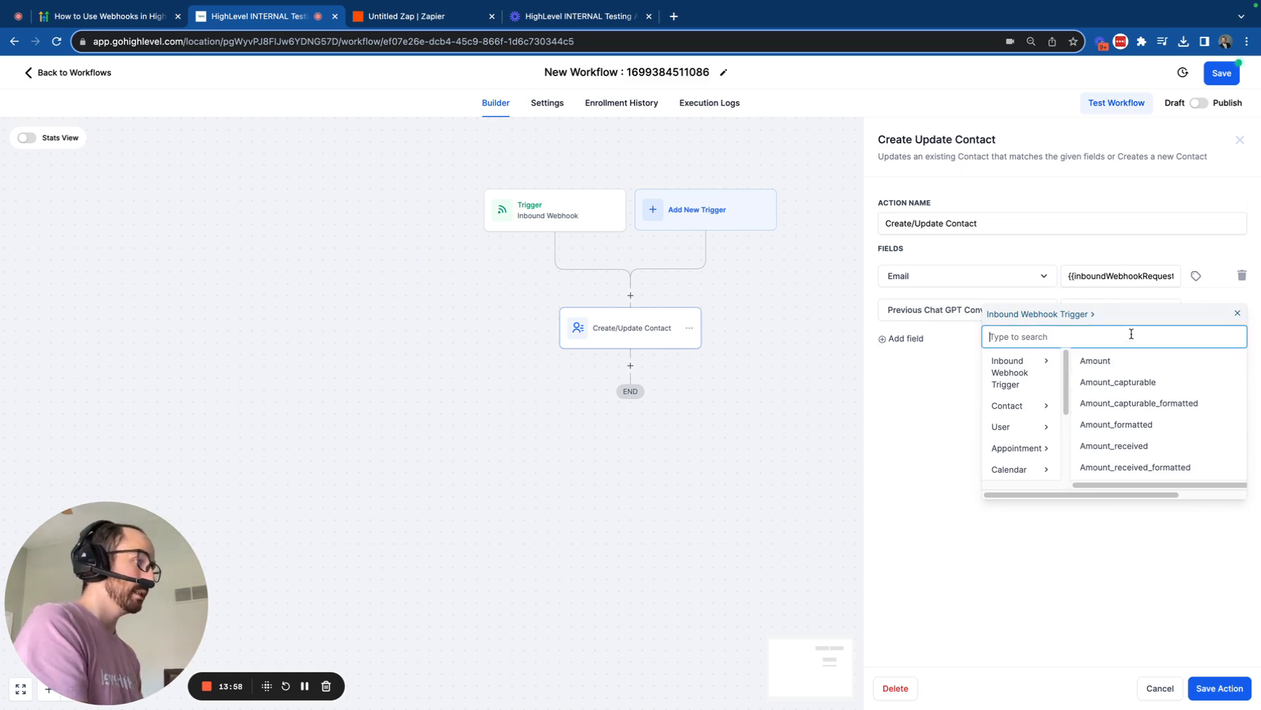
pyautogui.write('prod')
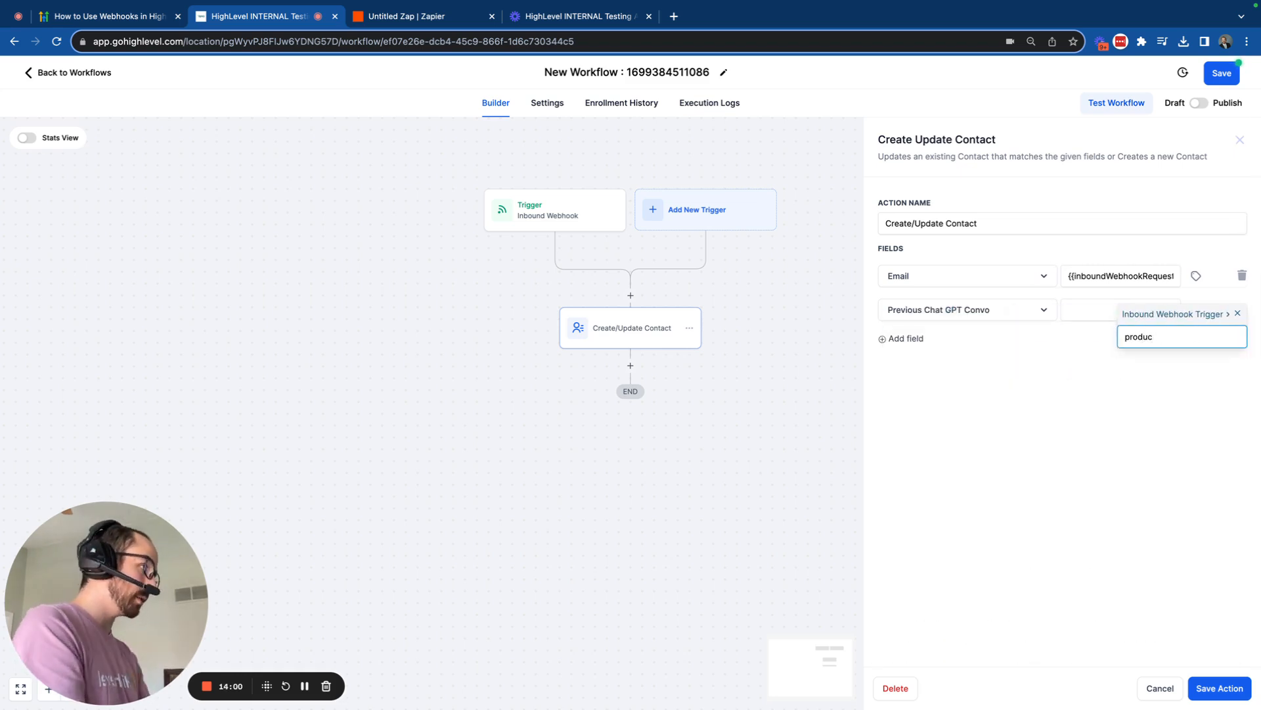
pyautogui.write('uc')
pyautogui.press('BackSpace')
pyautogui.press('BackSpace')
pyautogui.press('BackSpace')
pyautogui.press('BackSpace')
pyautogui.press('BackSpace')
pyautogui.press('BackSpace')
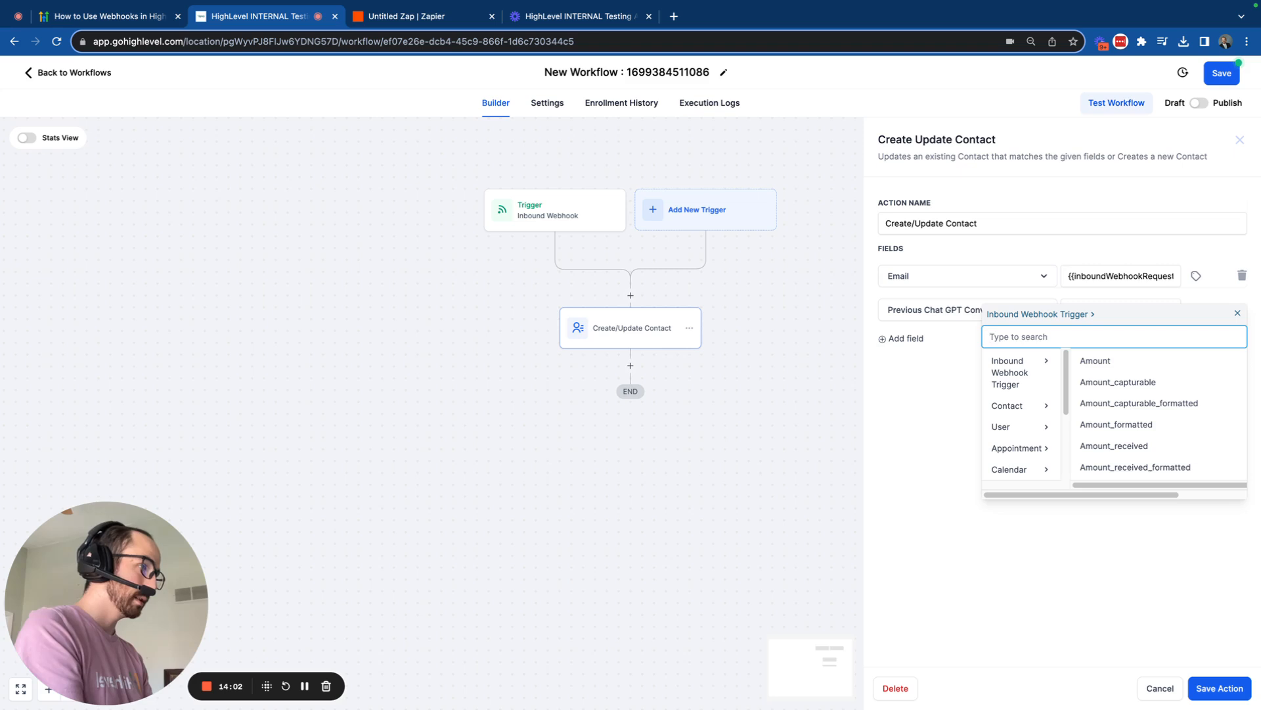
# - Map the Previous Chat GPT Convo field to the Inbound Webhook Trigger's customer__id value
pyautogui.scroll(-10, 1150, 419)
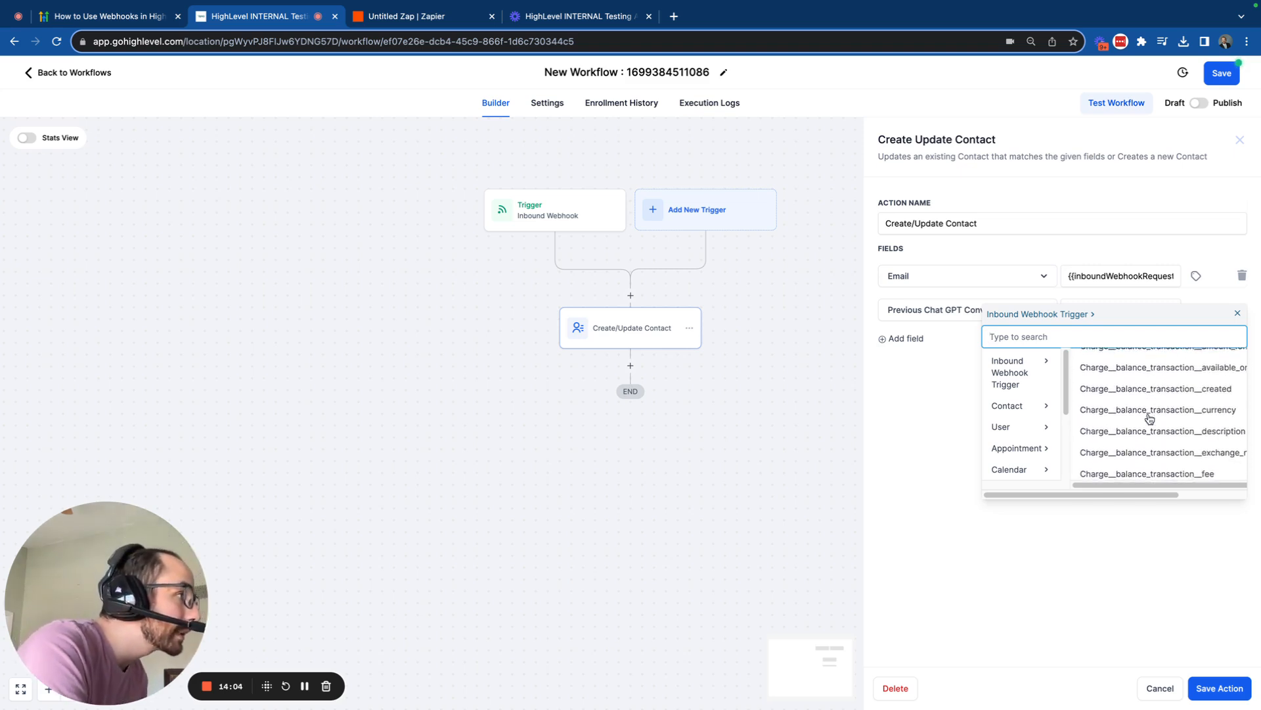
pyautogui.scroll(-10, 1150, 418)
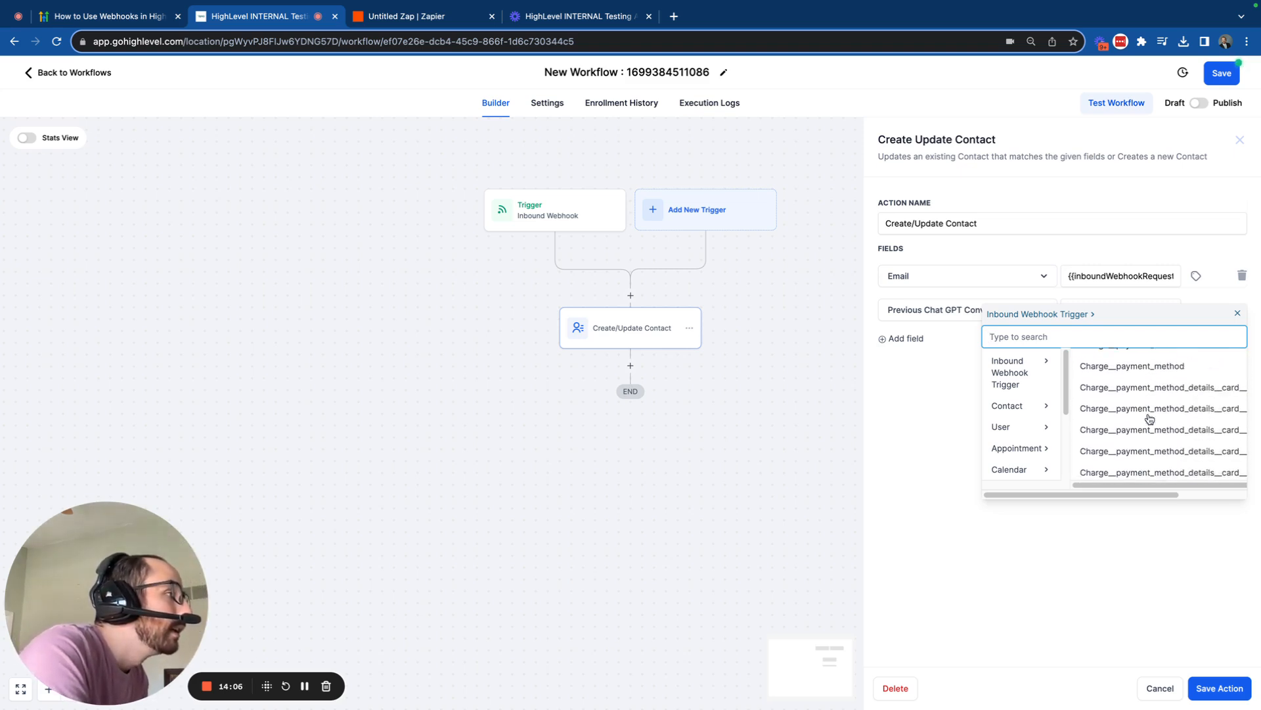
pyautogui.scroll(-10, 1150, 418)
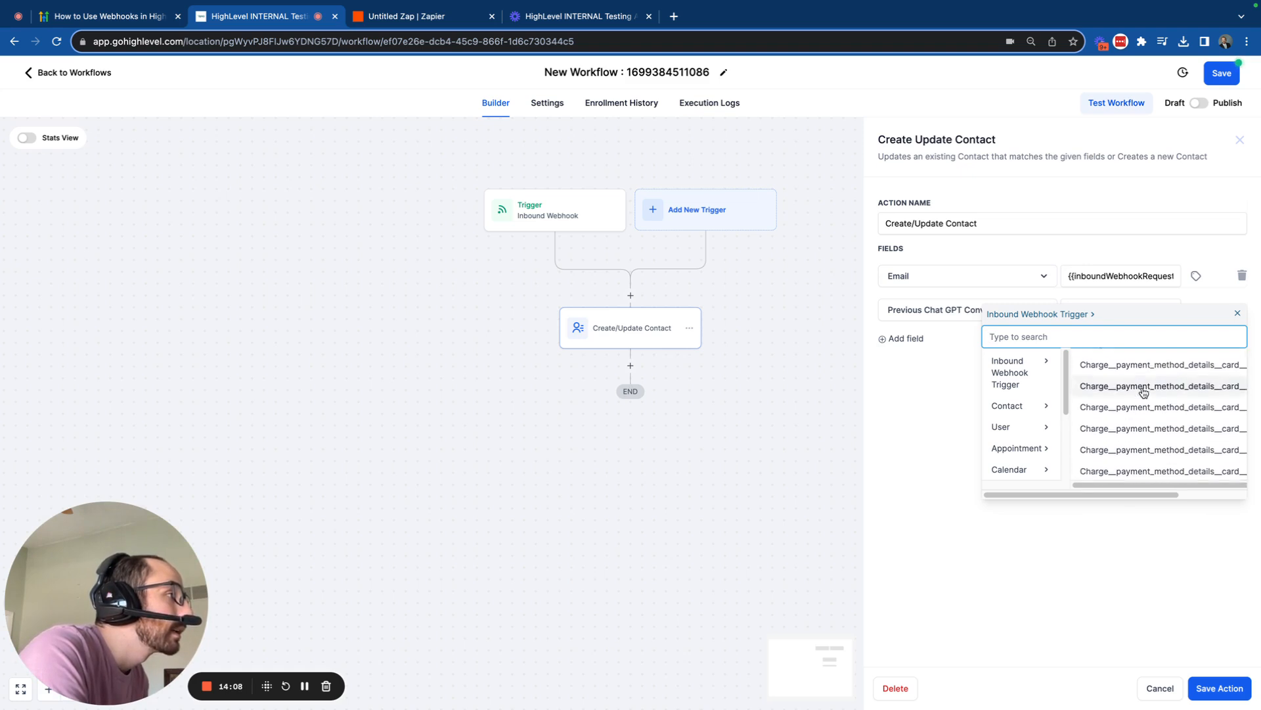
pyautogui.scroll(-10, 1144, 392)
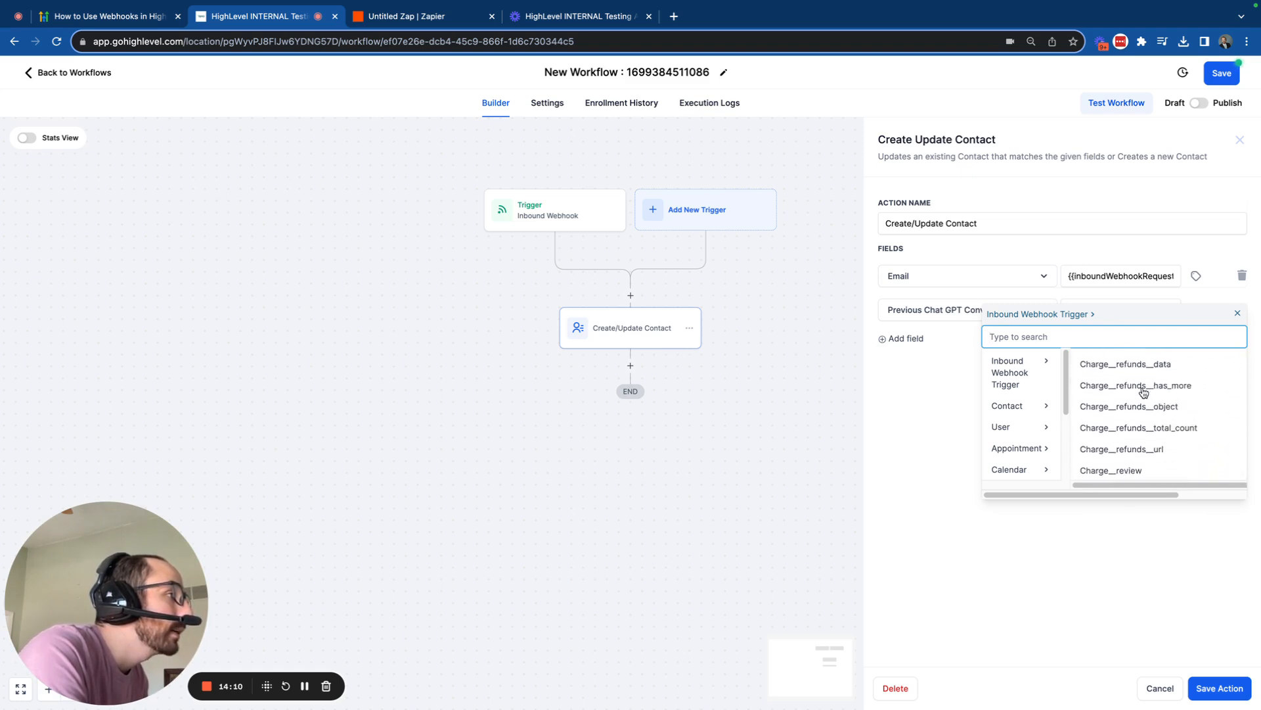
pyautogui.scroll(-10, 1144, 395)
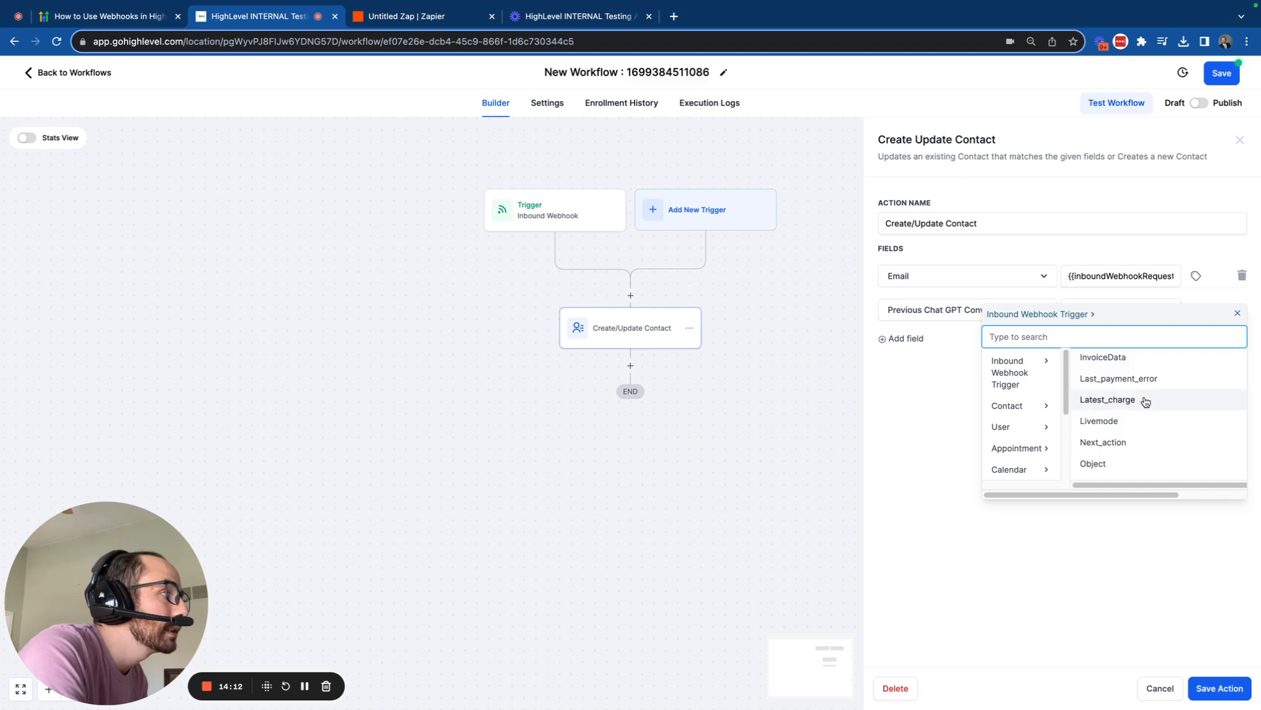
pyautogui.scroll(5, 1145, 402)
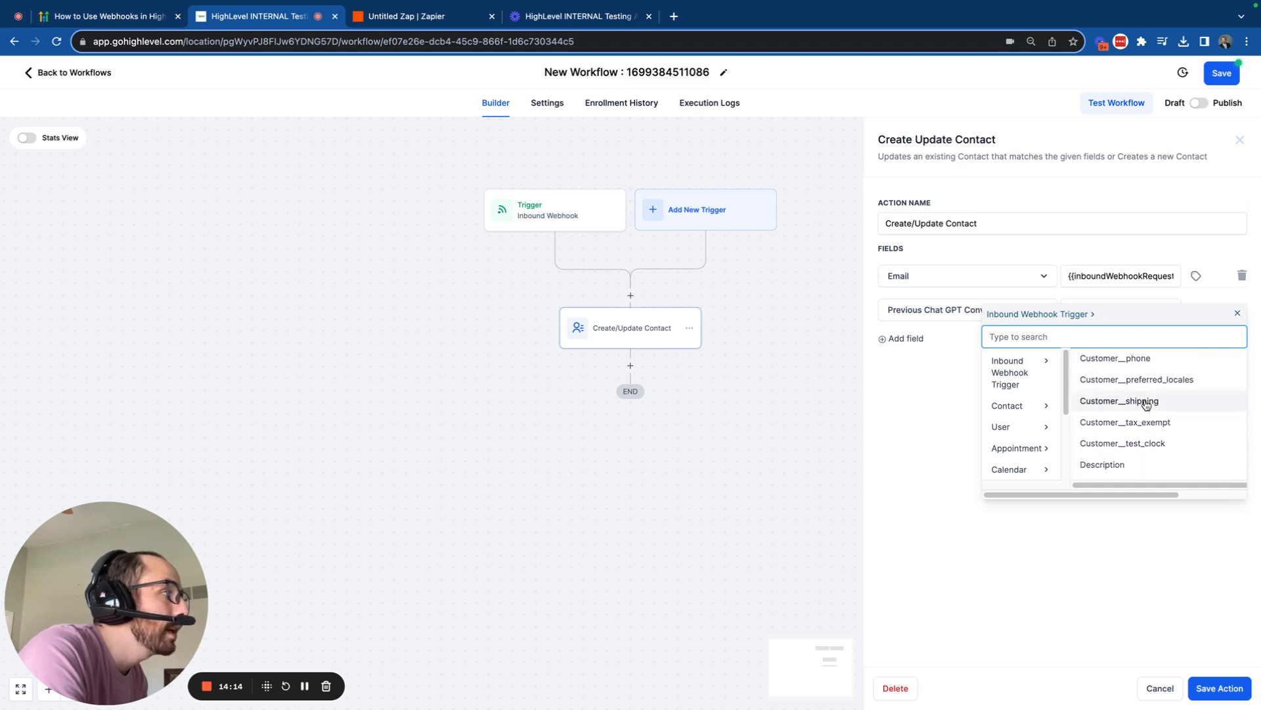
pyautogui.scroll(5, 1146, 404)
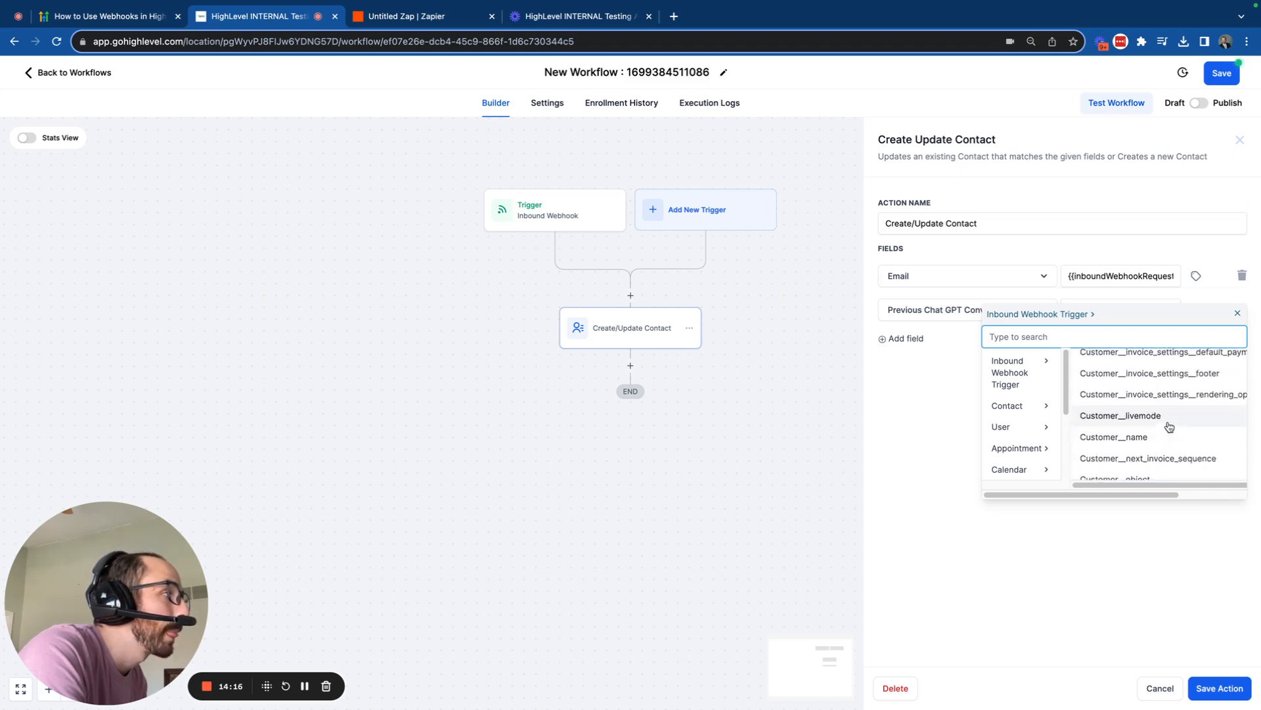
pyautogui.scroll(1, 1169, 420)
pyautogui.click(1167, 411)
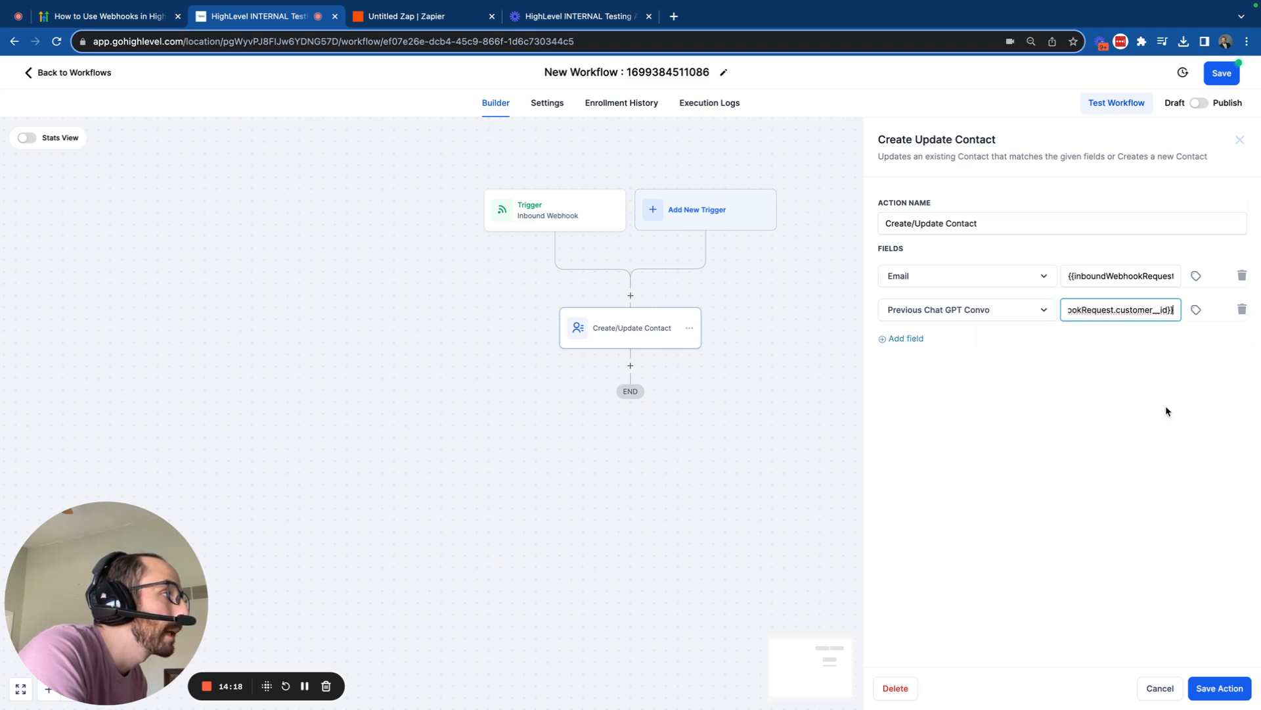
# - Save the Create/Update Contact action with its mapped fields and save the workflow
pyautogui.tripleClick(1086, 305)
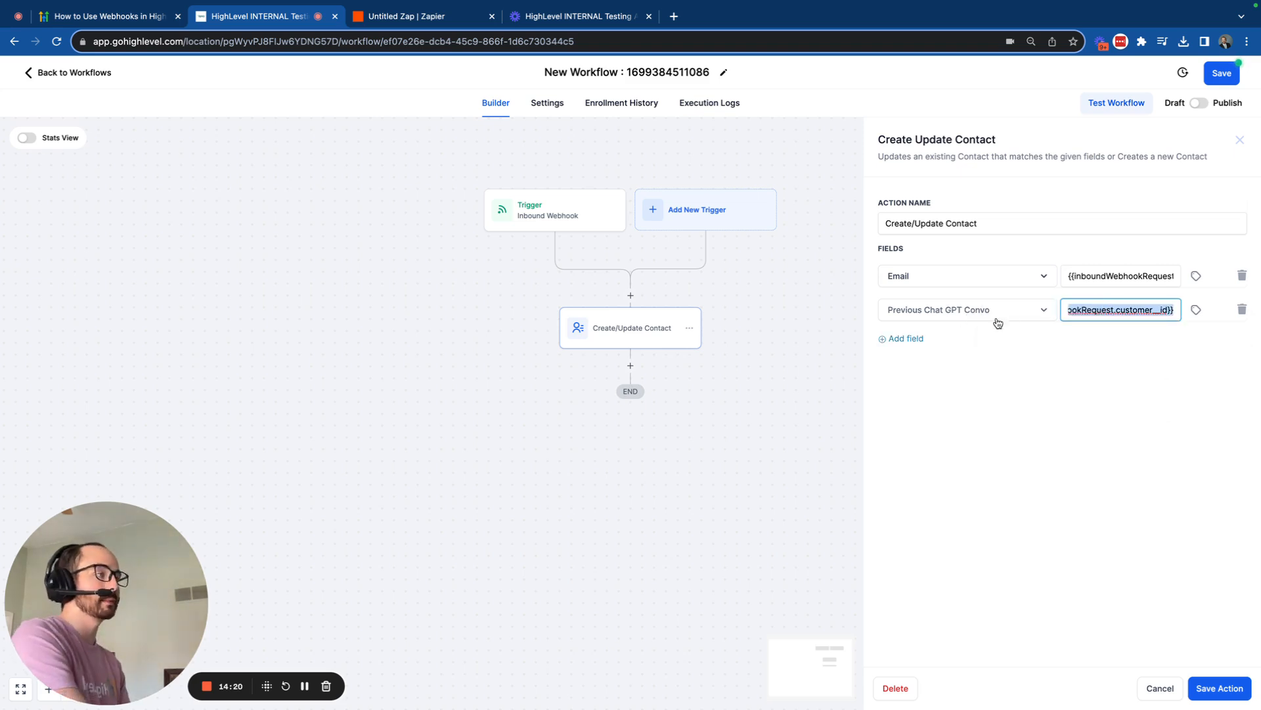
pyautogui.click(1094, 419)
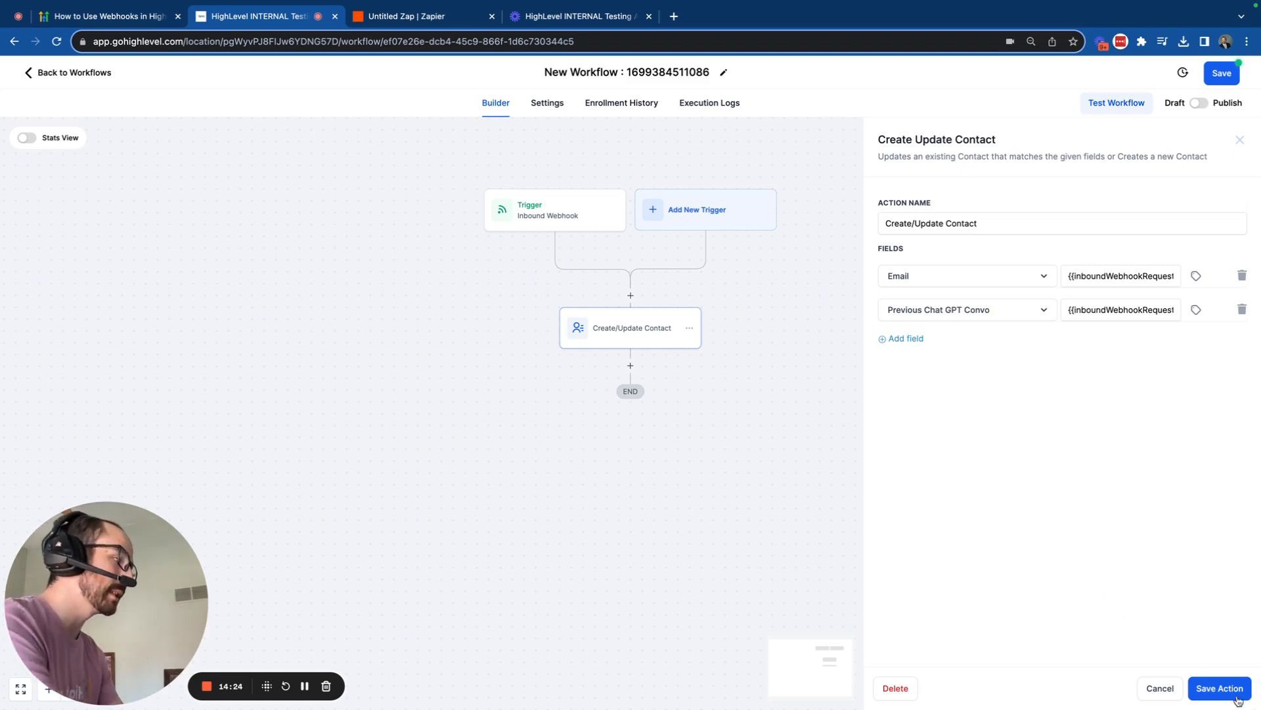
pyautogui.click(1217, 688)
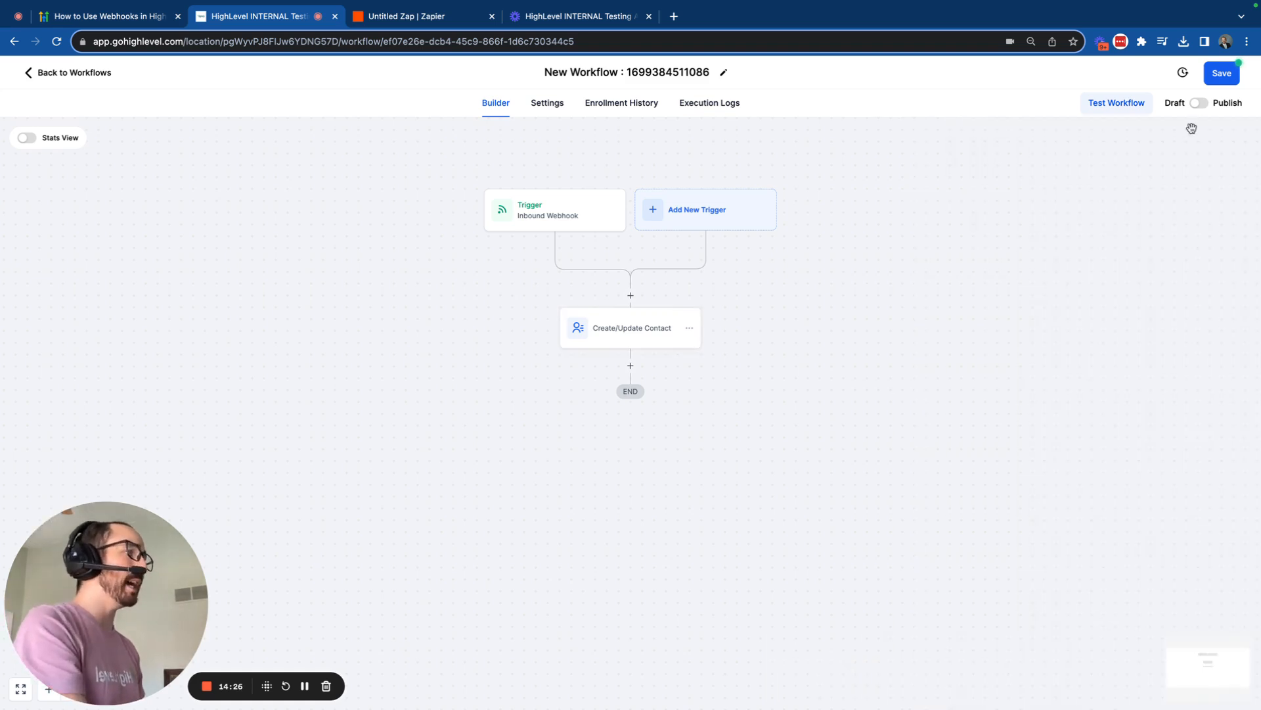
pyautogui.click(1221, 73)
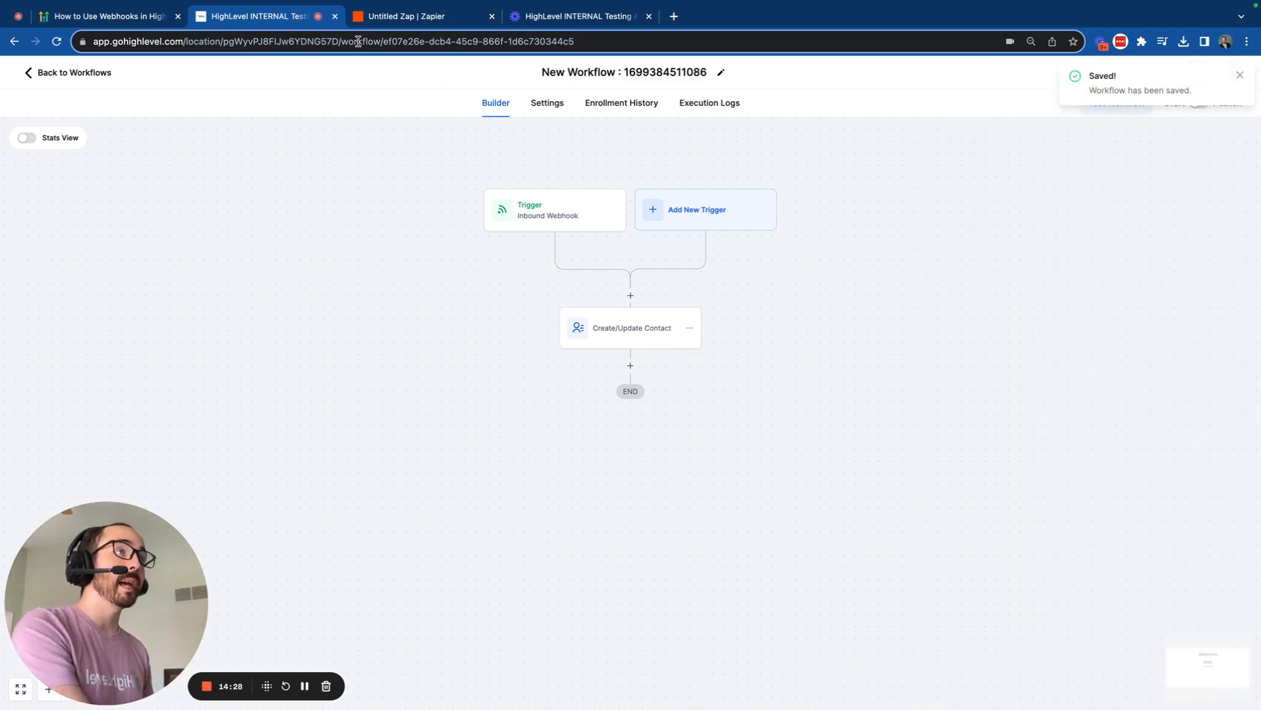
# - Review the Stripe-to-webhook Zap in Zapier, and examine the Create/Update Contact action's mapped fields in the HighLevel workflow
pyautogui.click(404, 14)
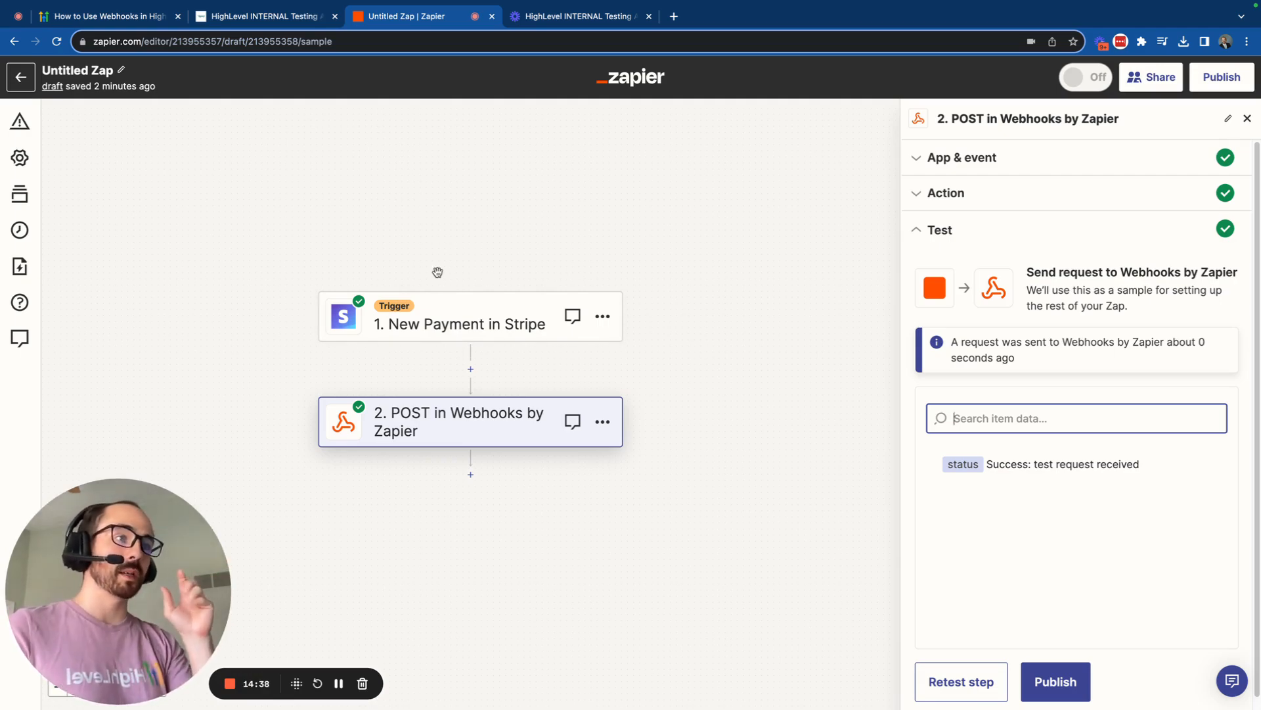
pyautogui.moveTo(220, 19)
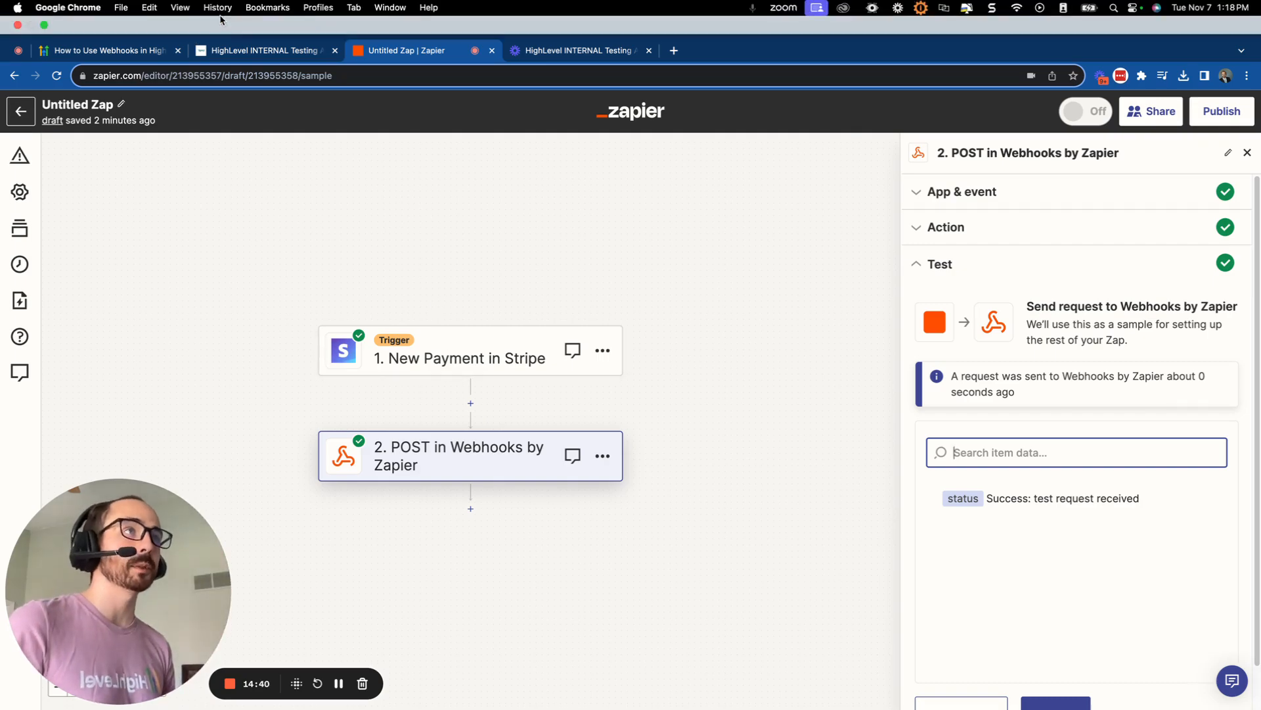
pyautogui.click(273, 53)
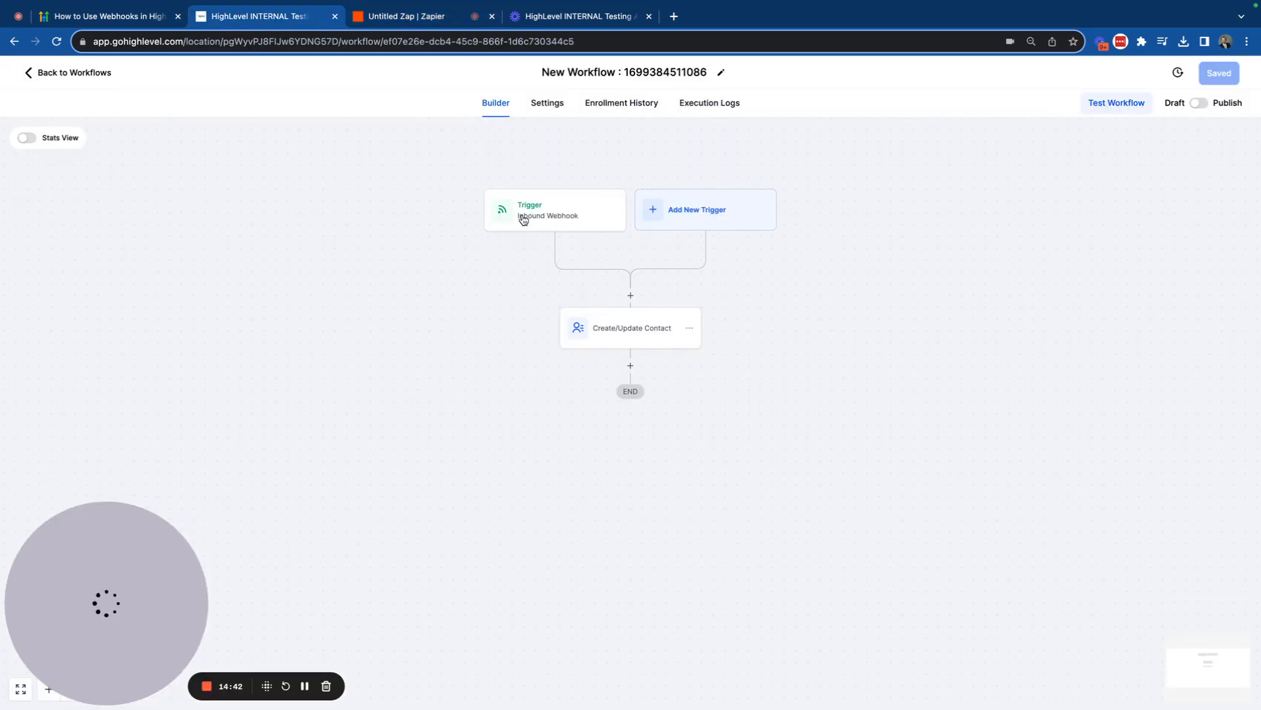
pyautogui.click(633, 327)
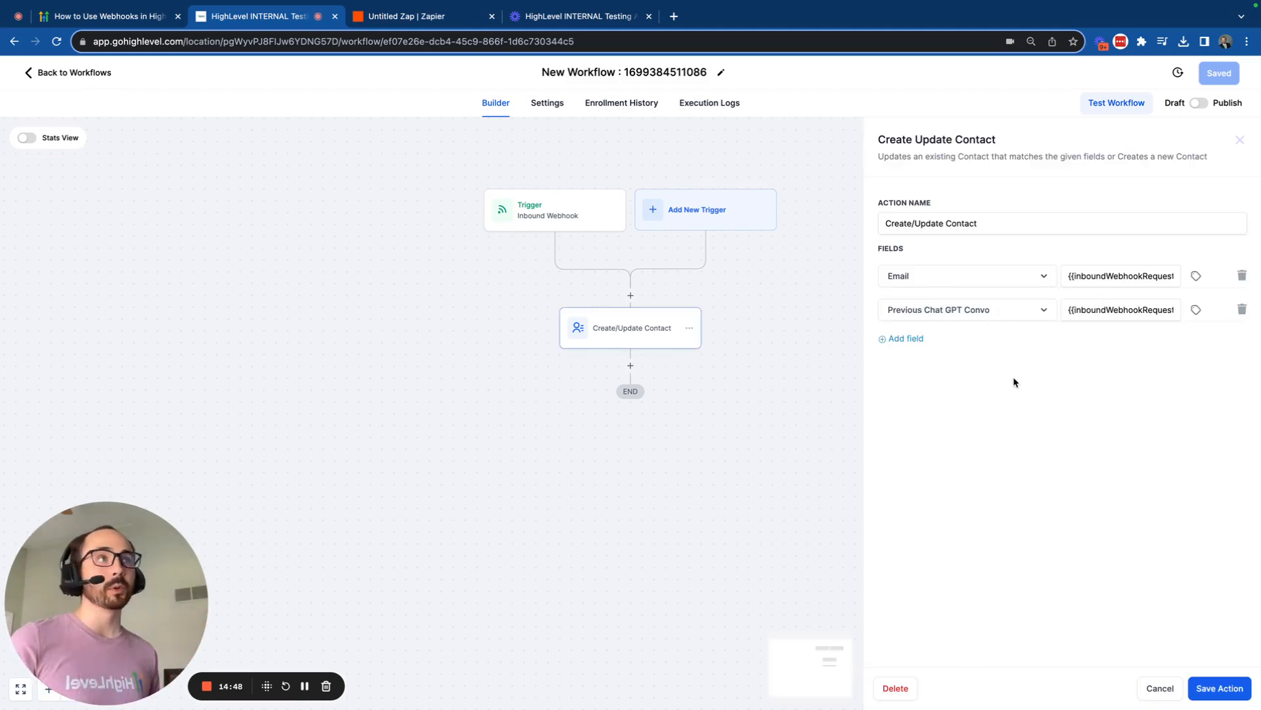
# - Switch to the webhooks help article and read through the Inbound Webhook instructions to the Outbound Webhook section's description and diagram
pyautogui.click(167, 25)
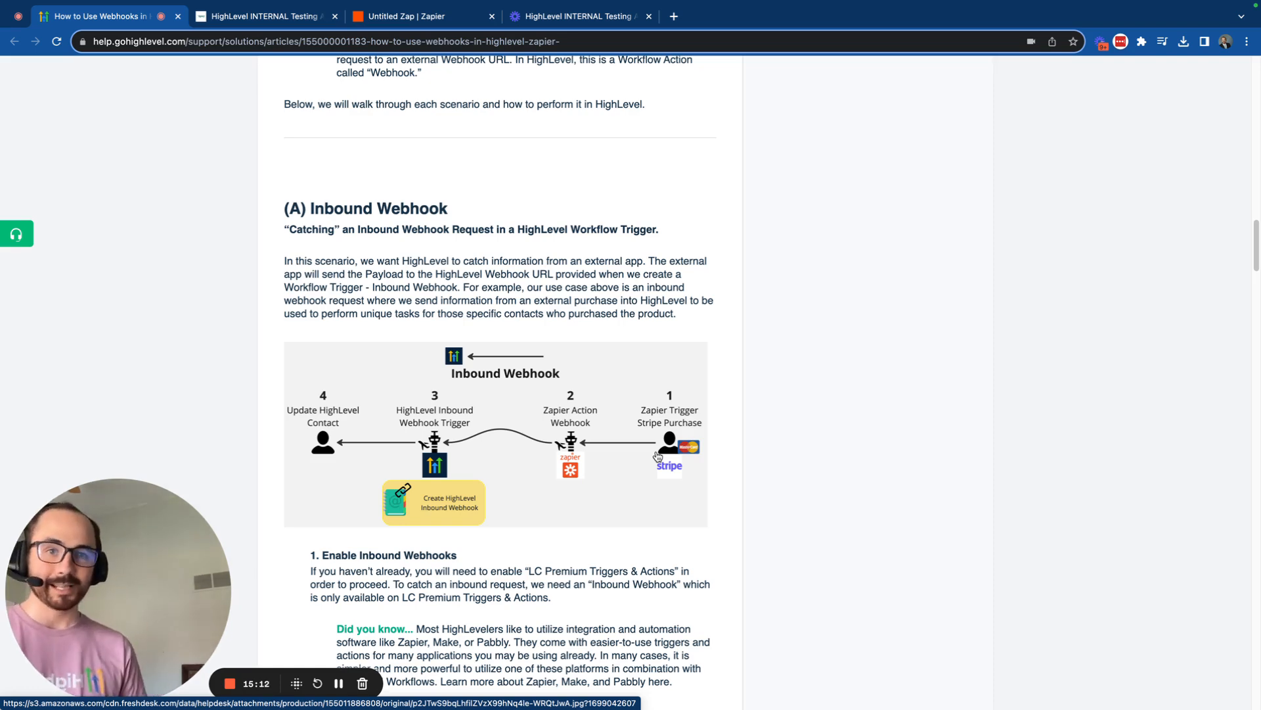
pyautogui.scroll(-20, 668, 287)
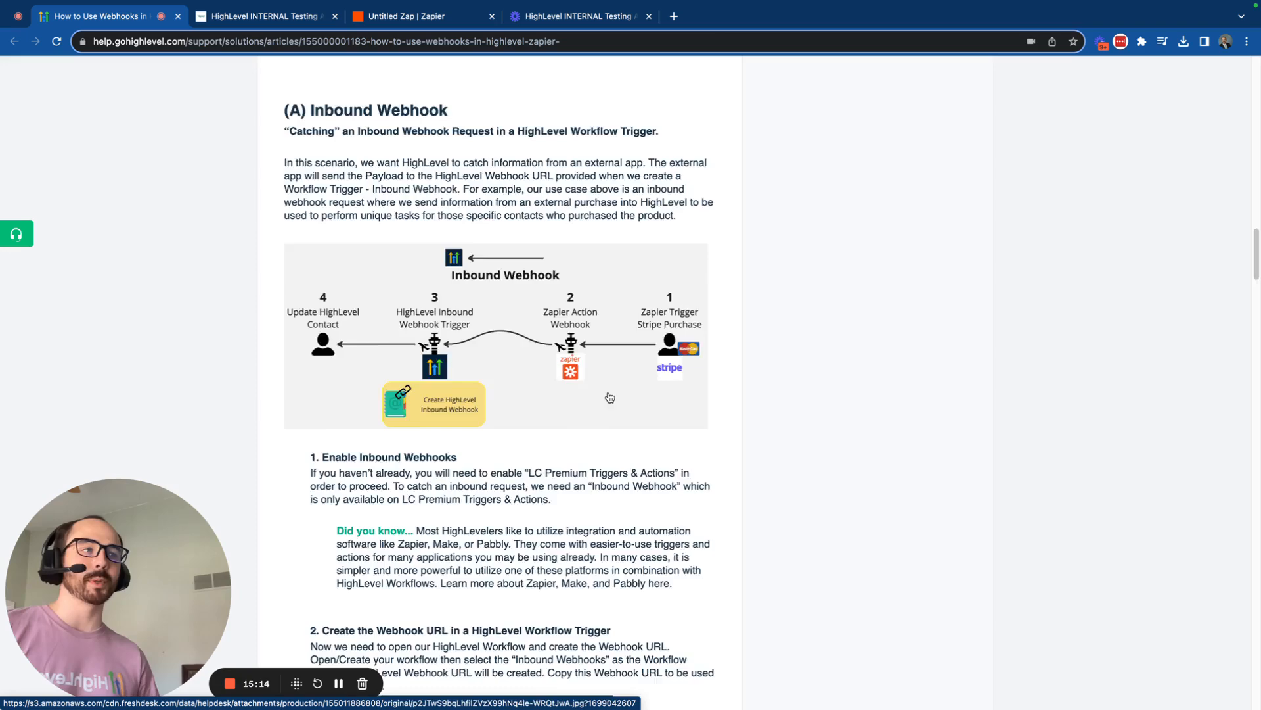
pyautogui.scroll(-20, 609, 397)
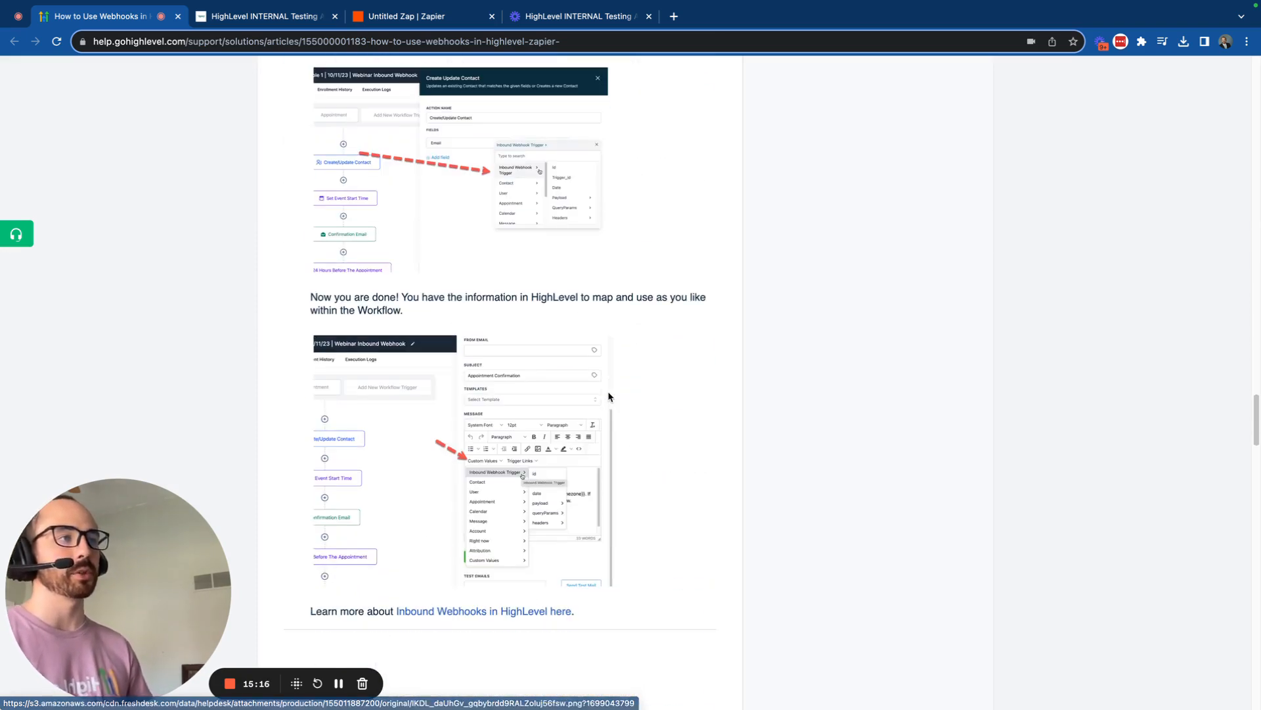
pyautogui.scroll(2, 610, 396)
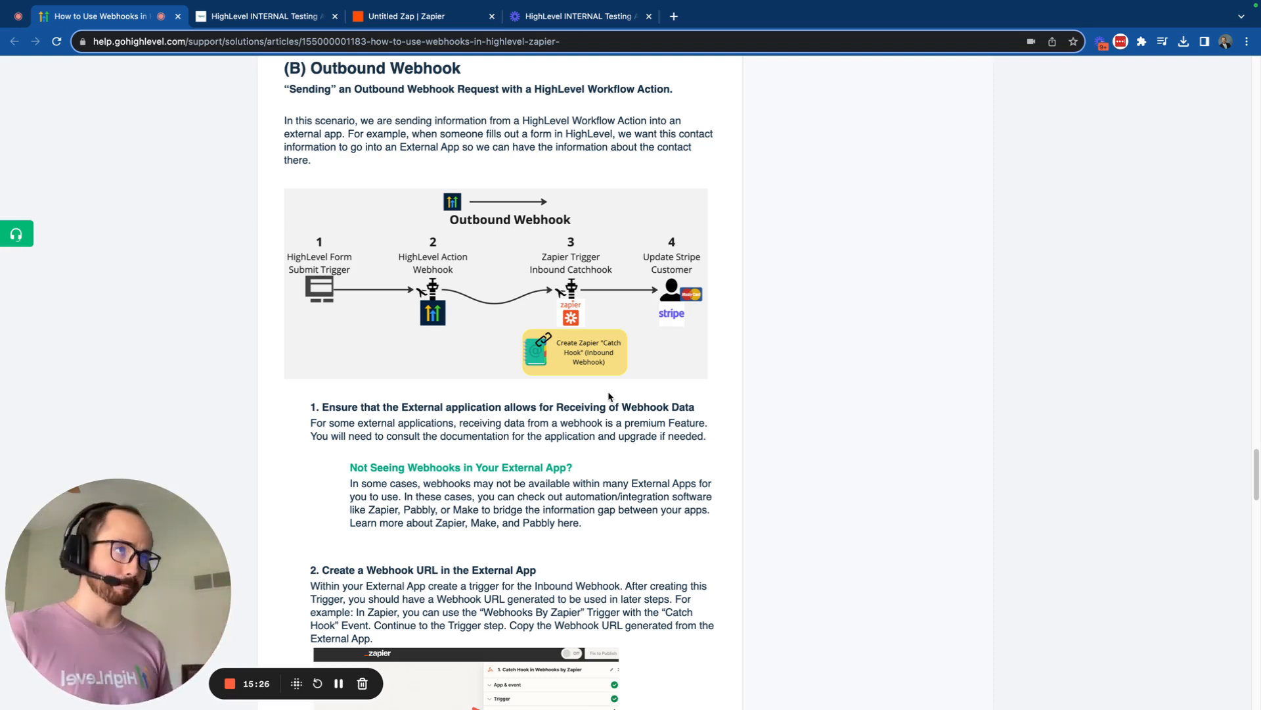
pyautogui.tripleClick(486, 92)
pyautogui.click(498, 137)
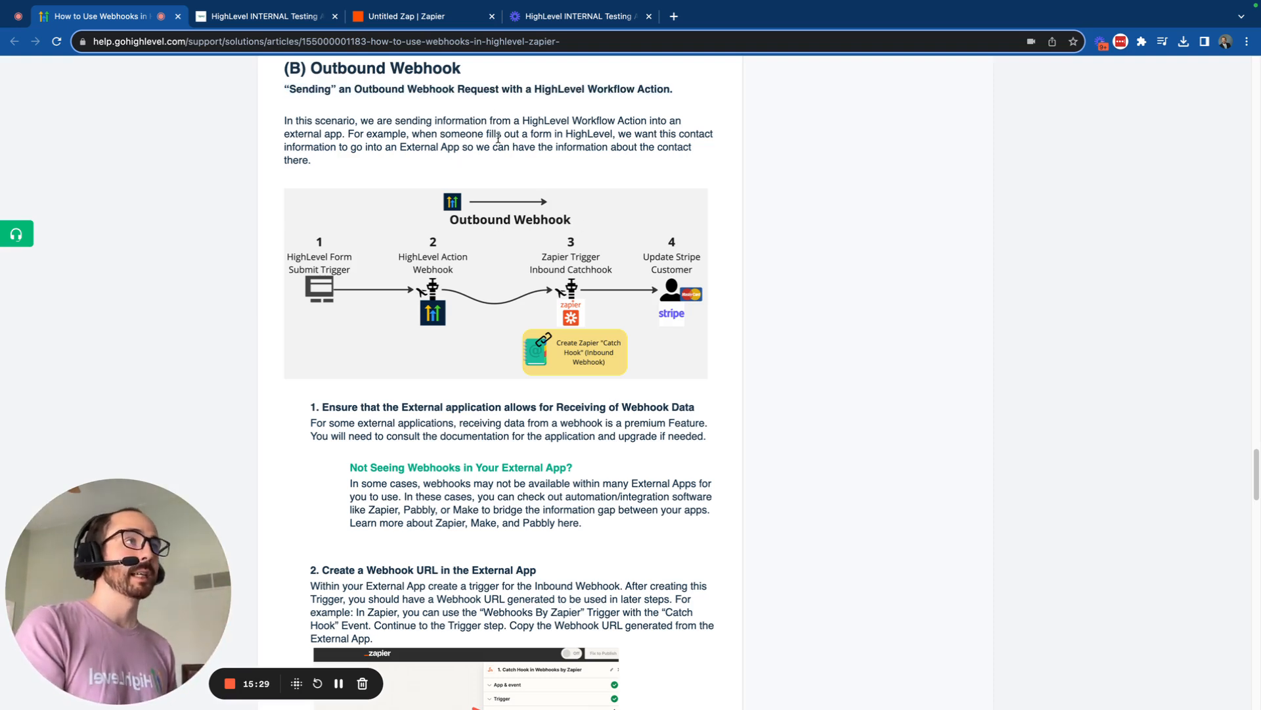
# - Reopen the draft workflow from the How to Use Webhooks folder in HighLevel and rename it "Inbound Webhook Example"
pyautogui.click(283, 20)
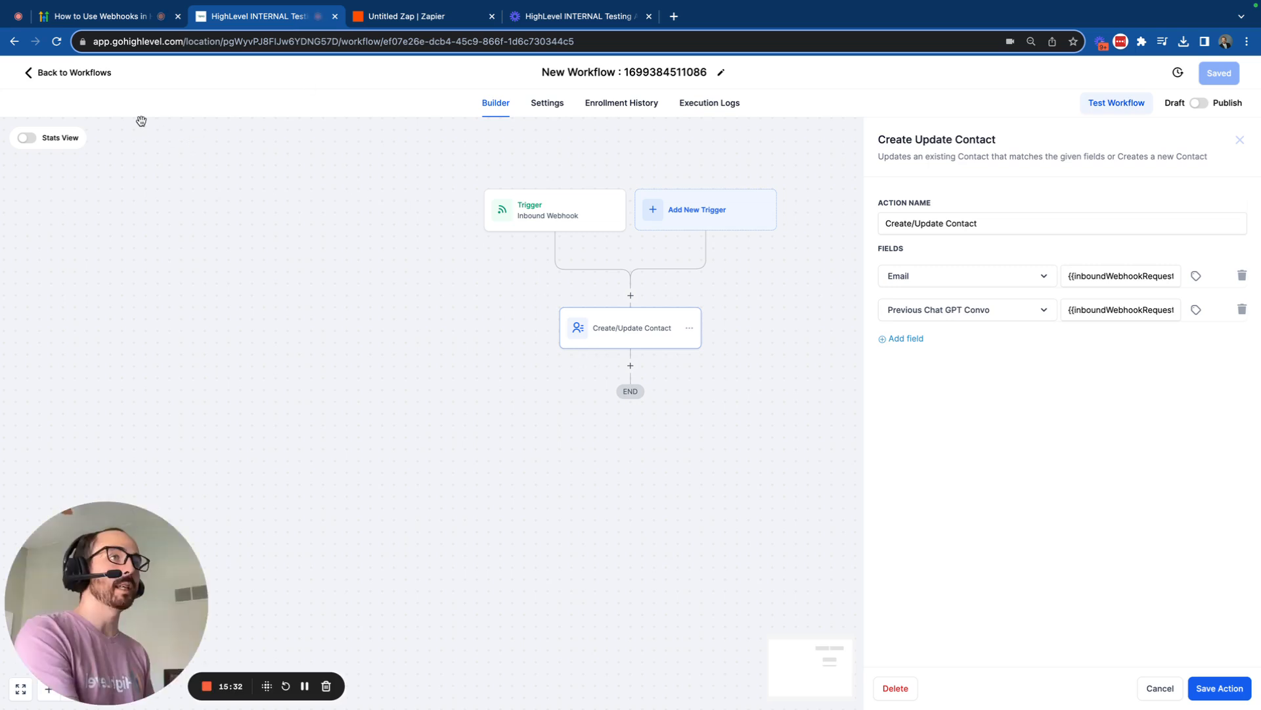
pyautogui.click(97, 75)
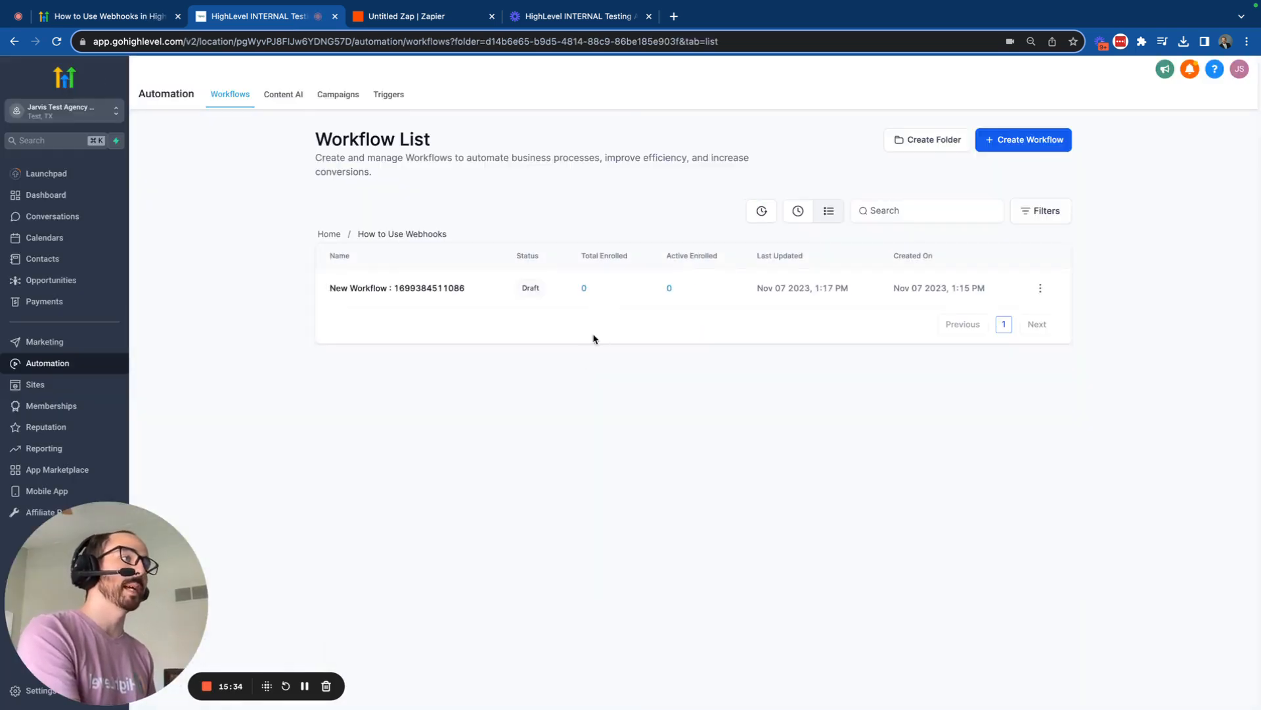
pyautogui.click(435, 284)
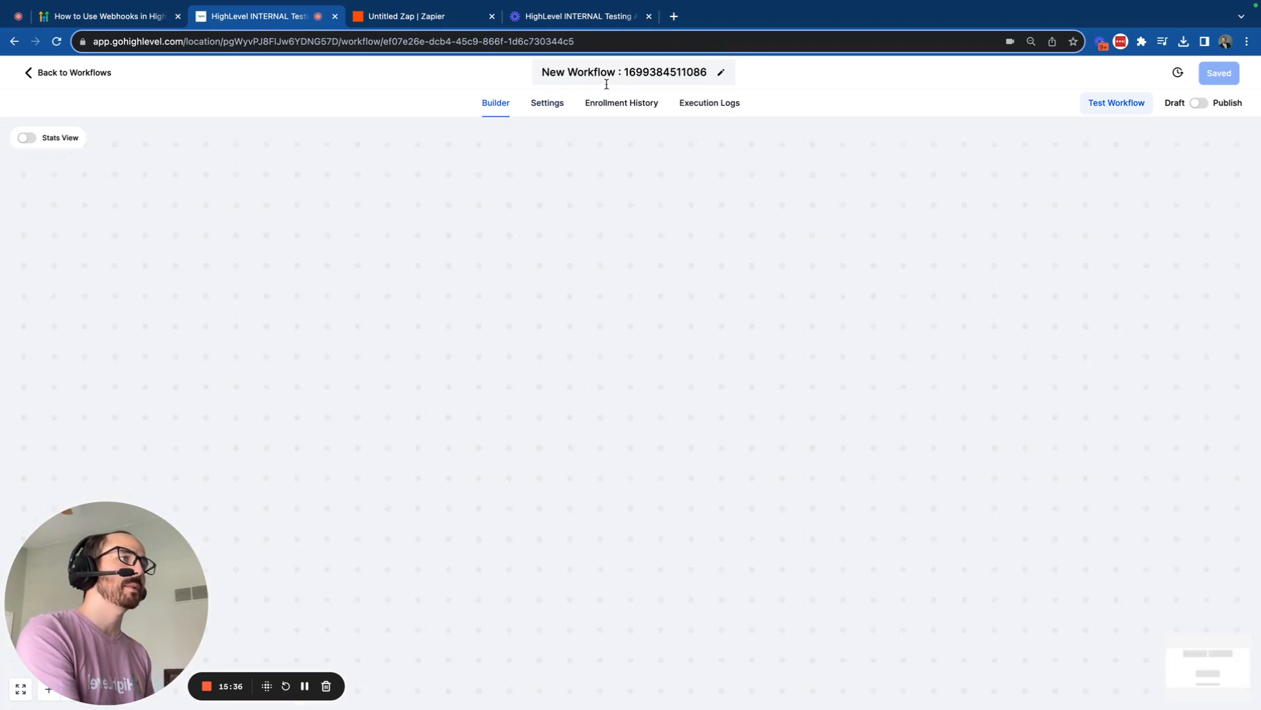
pyautogui.doubleClick(623, 77)
pyautogui.tripleClick(623, 78)
pyautogui.write('I')
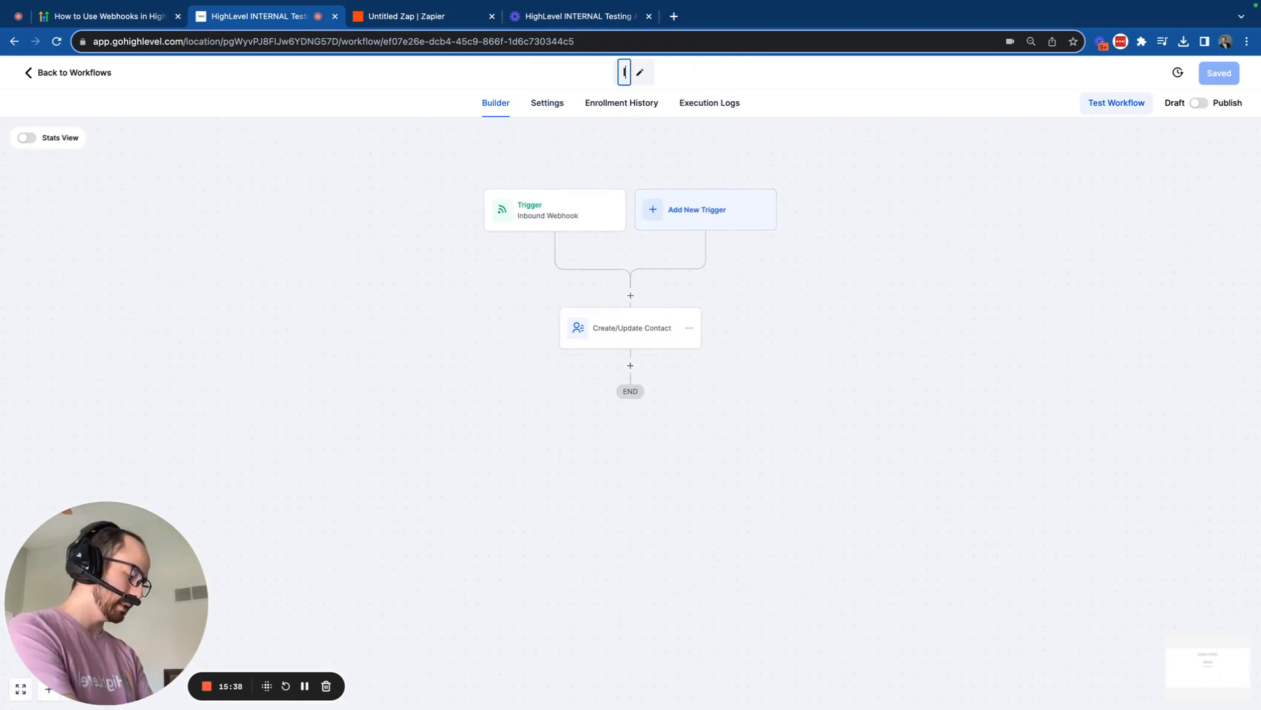
pyautogui.write('nbound Webho')
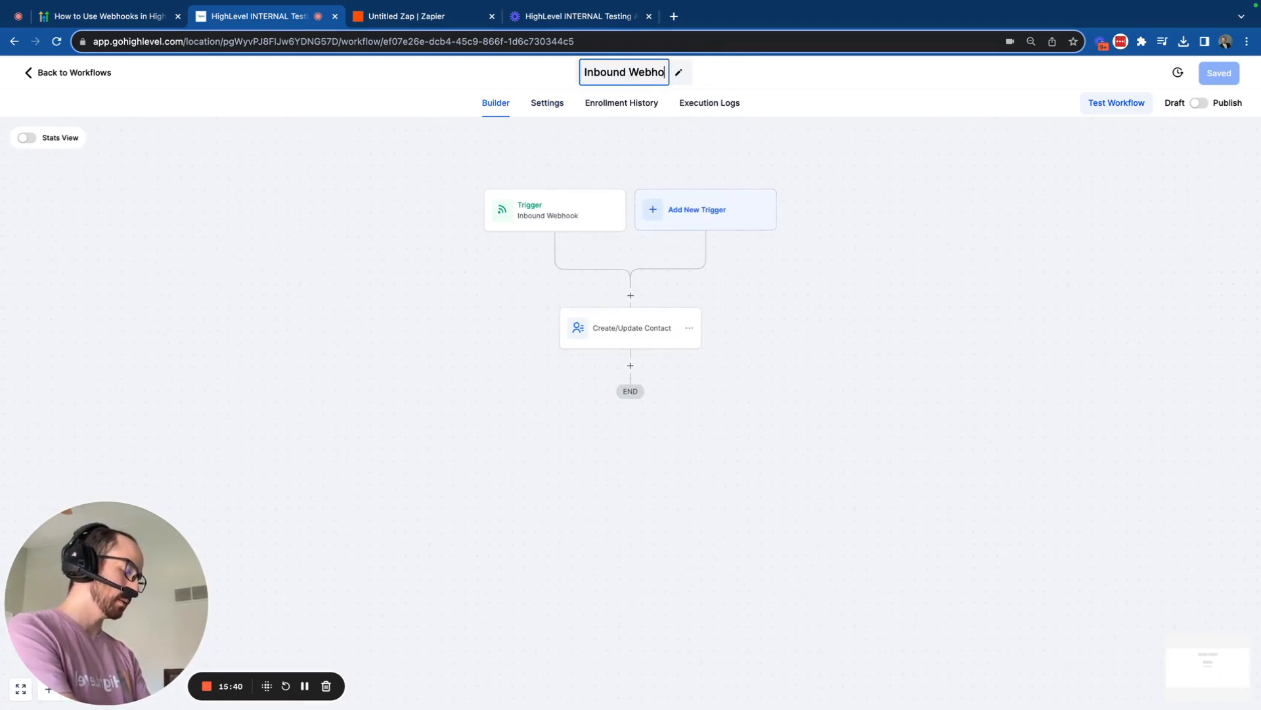
pyautogui.write('ok Example')
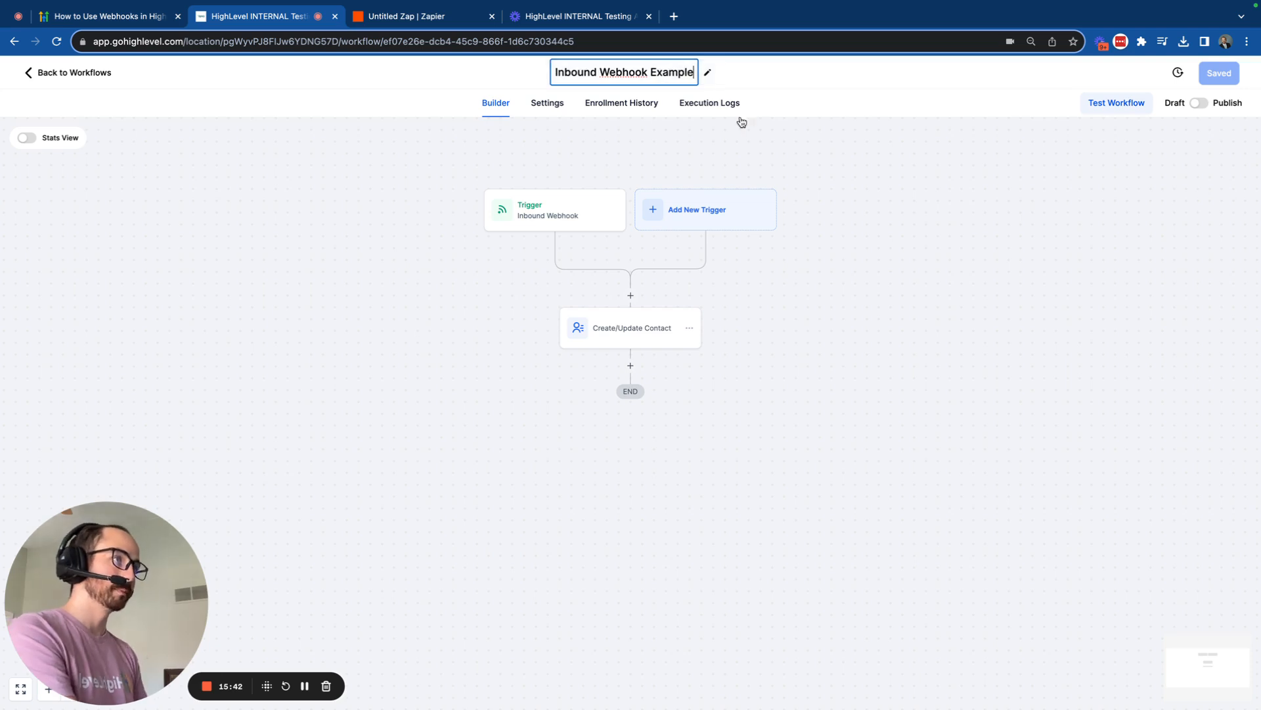
pyautogui.press('Return')
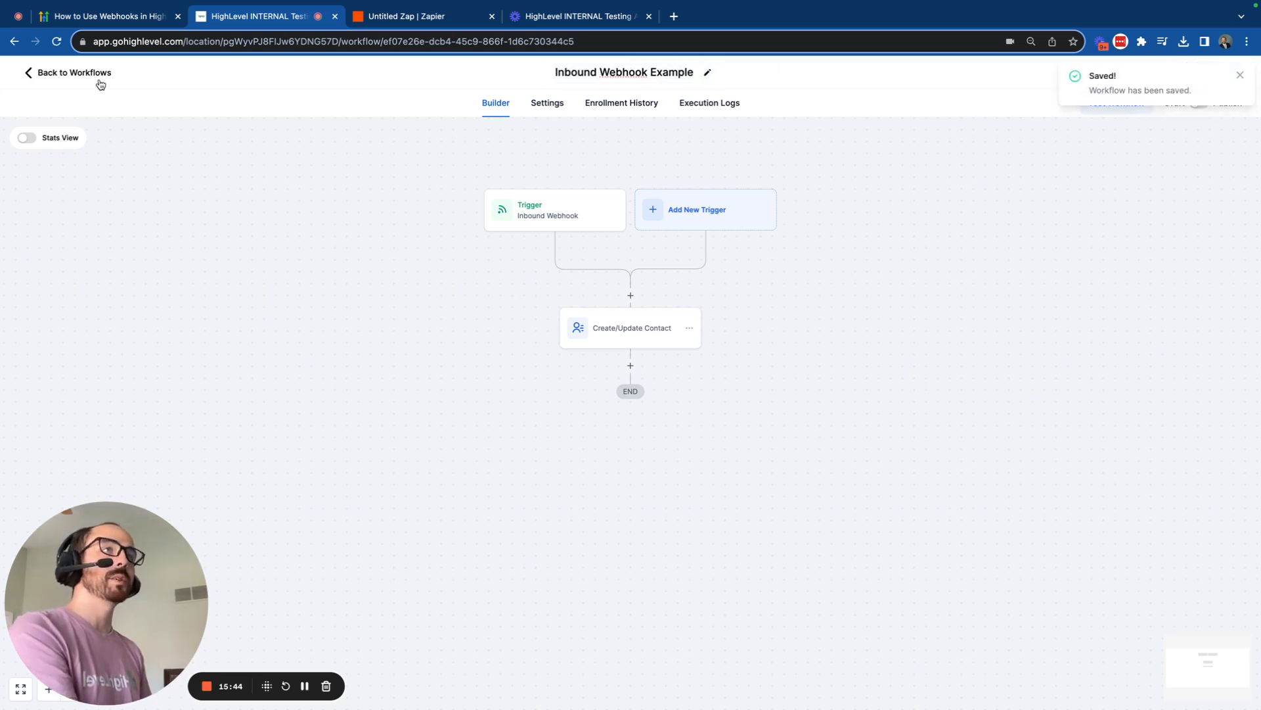
# - Return to the workflow list and create a new blank workflow in the How to Use Webhooks folder
pyautogui.click(95, 75)
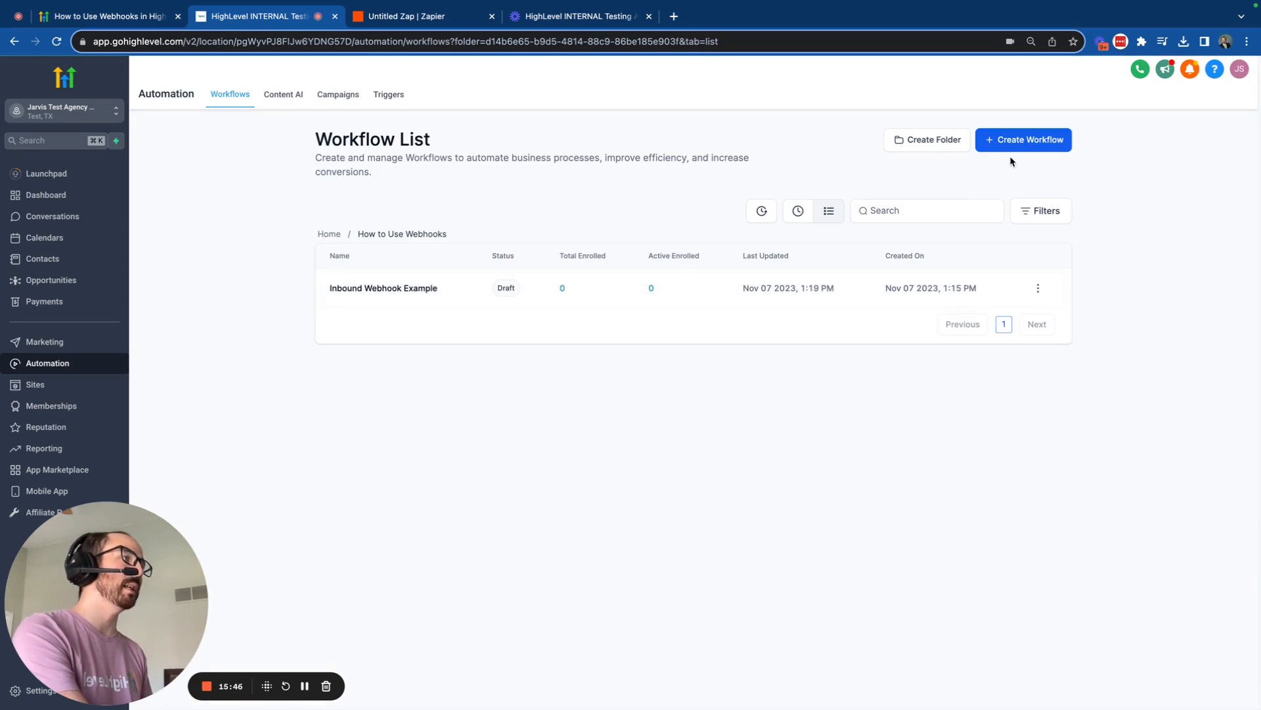
pyautogui.click(1015, 148)
pyautogui.click(480, 313)
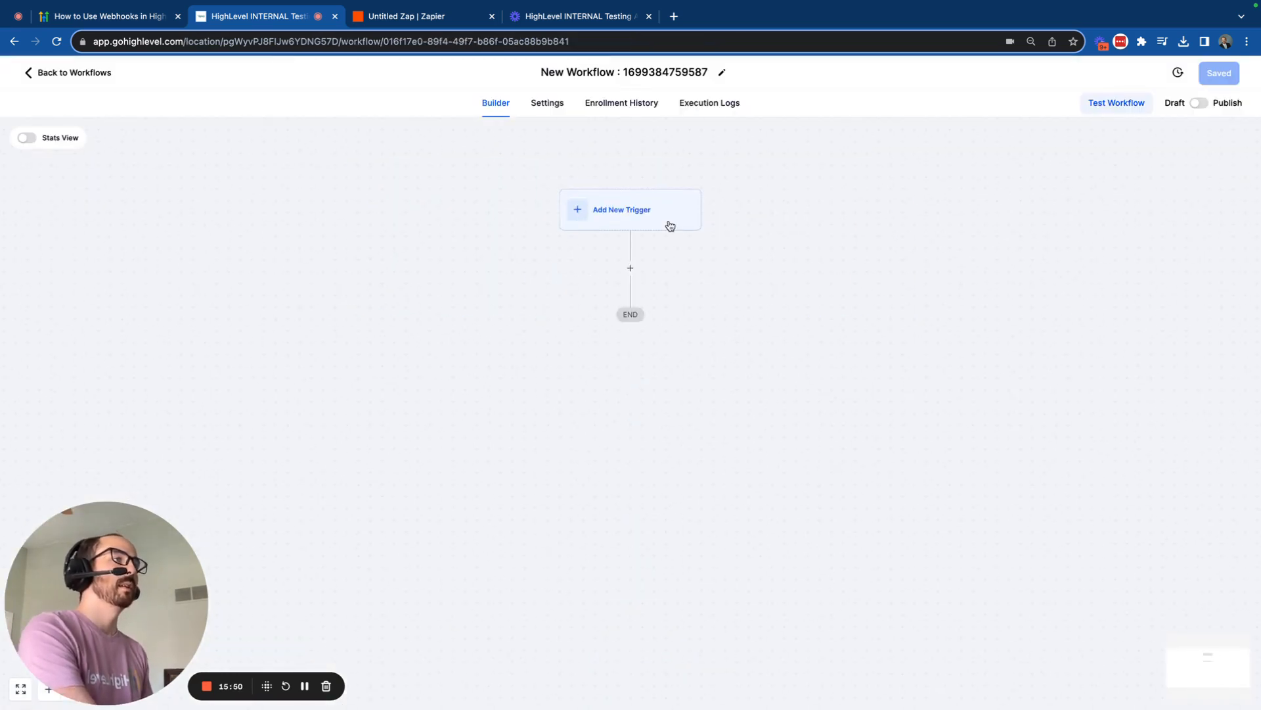
# - Add a Form Submitted trigger to the new workflow, filter it to the Optin Claim form, and save the trigger
pyautogui.click(663, 222)
pyautogui.write('form')
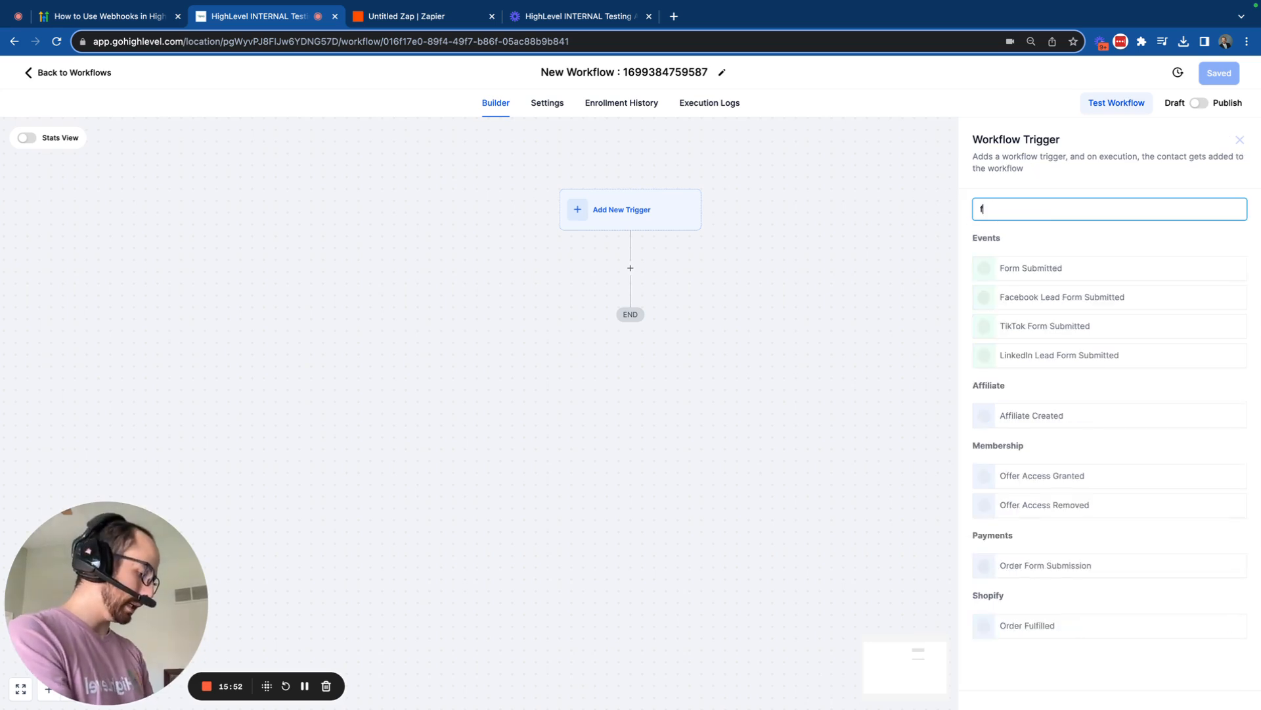
pyautogui.click(1123, 270)
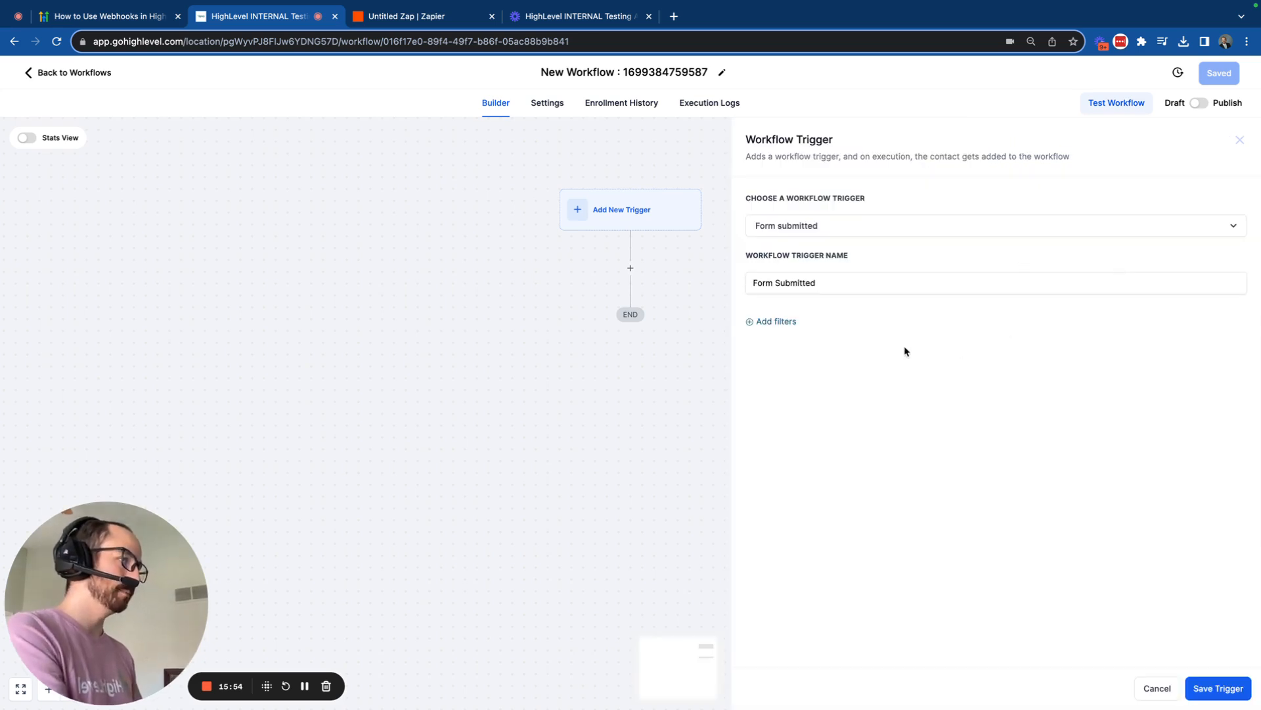
pyautogui.click(785, 322)
pyautogui.click(854, 417)
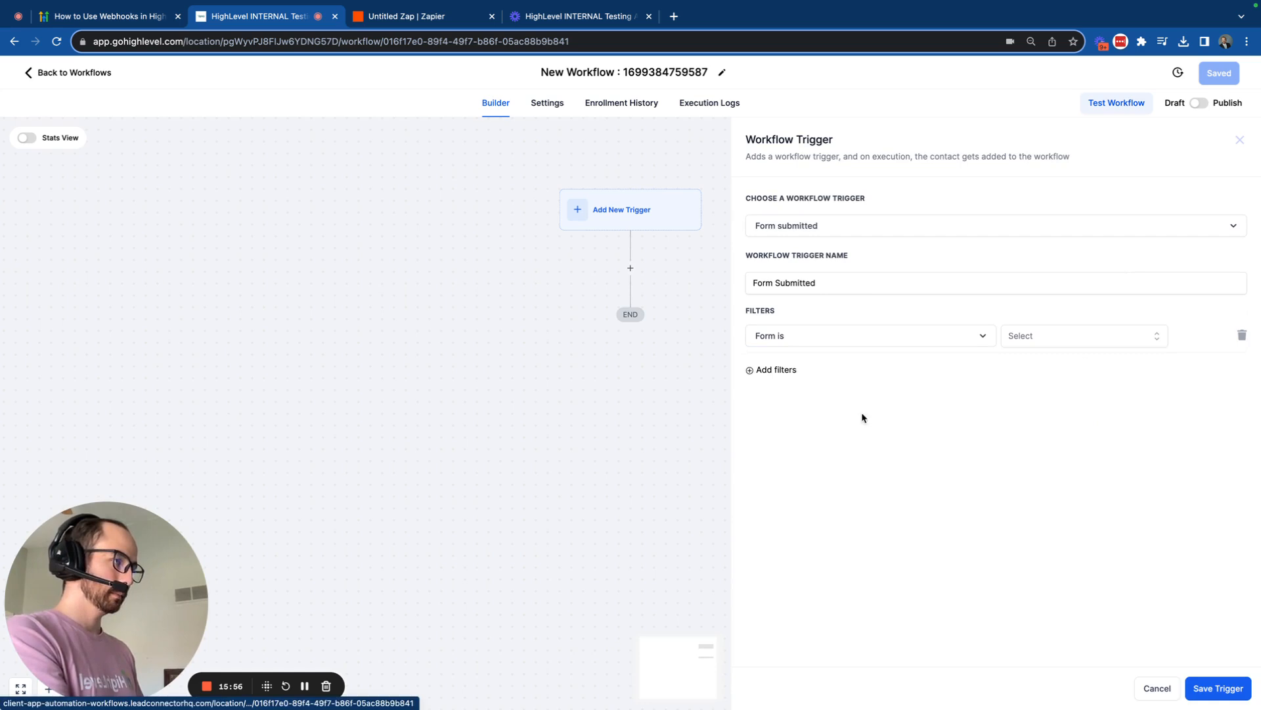
pyautogui.click(1107, 335)
pyautogui.click(1101, 408)
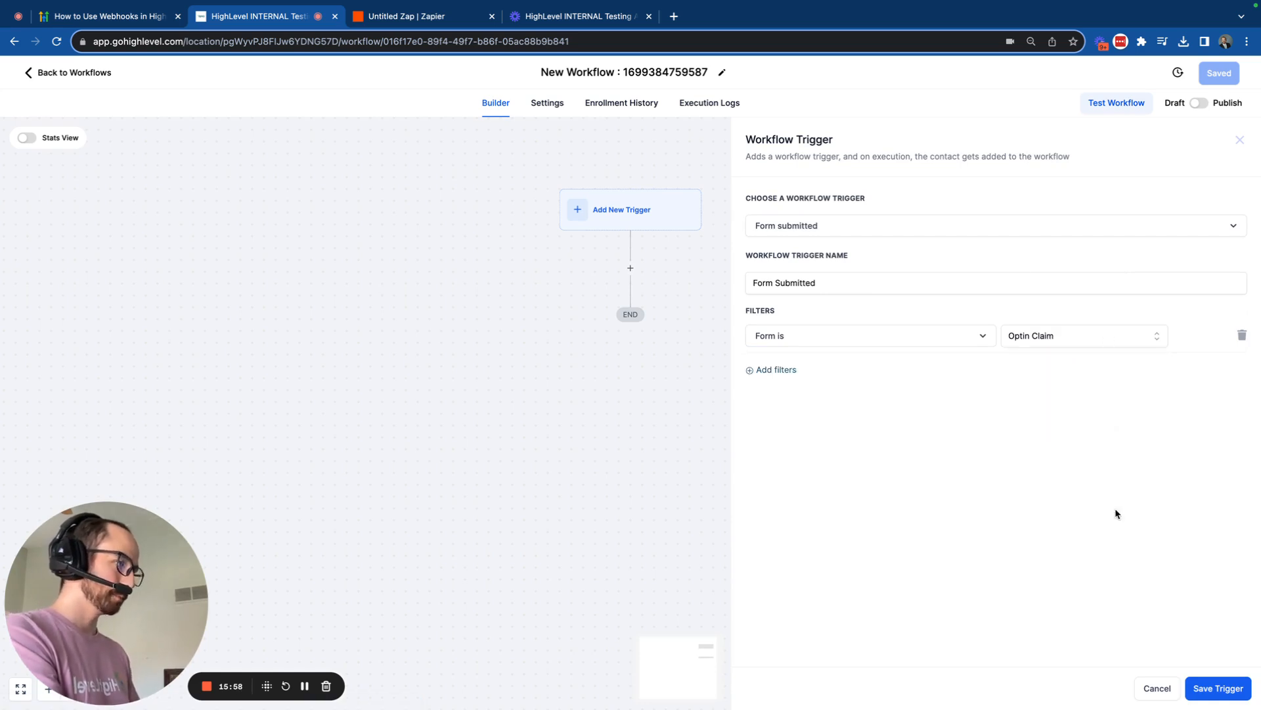
pyautogui.click(1221, 679)
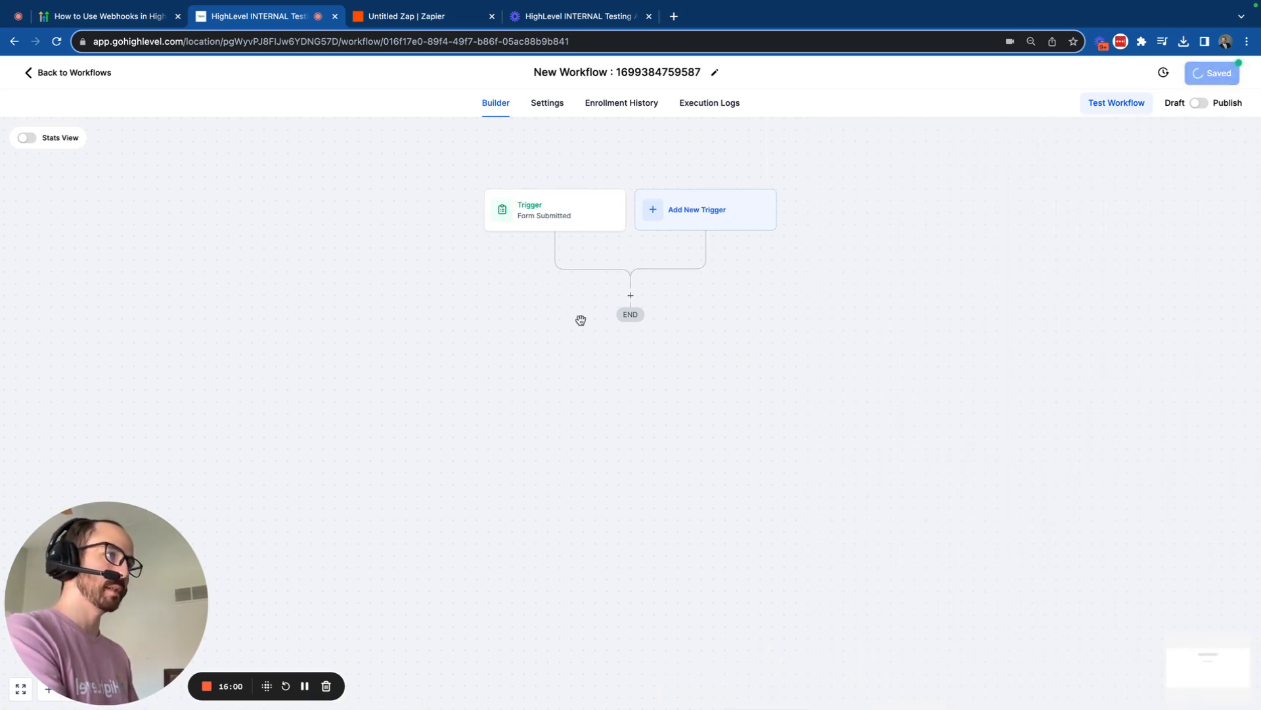
# - Add a standard Webhook action below the Form Submitted trigger
pyautogui.click(630, 295)
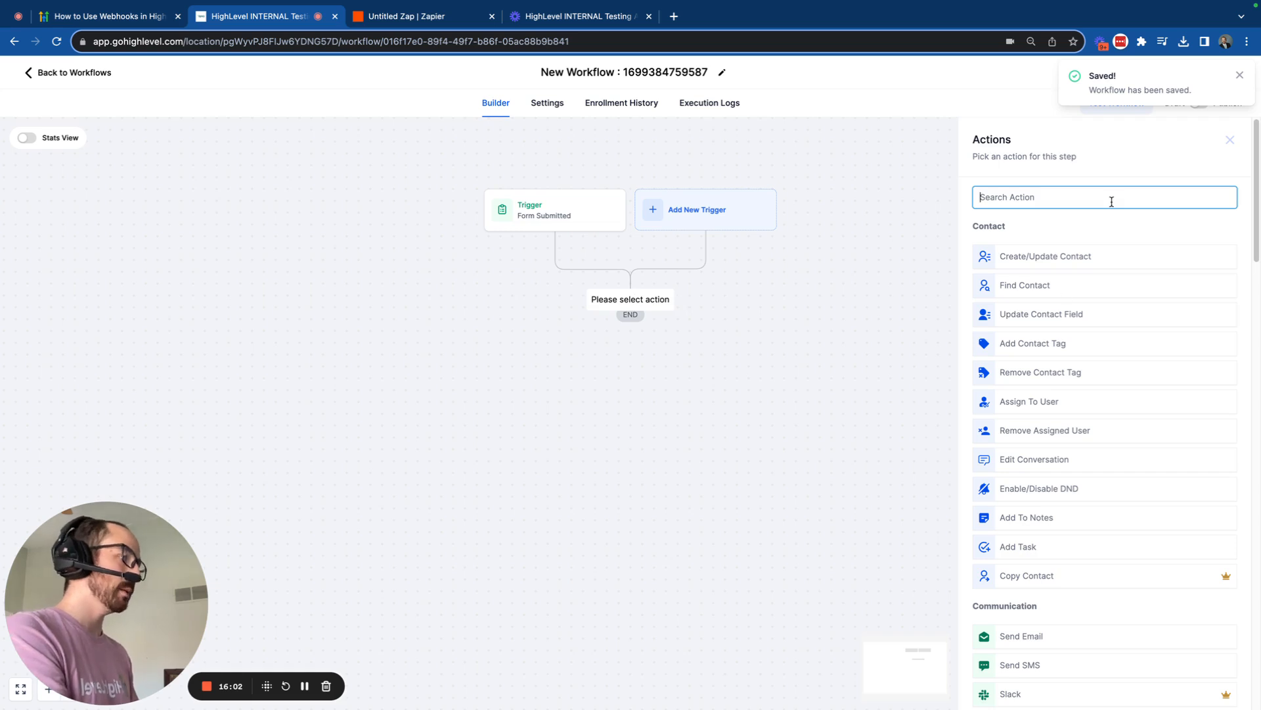
pyautogui.write('webhook')
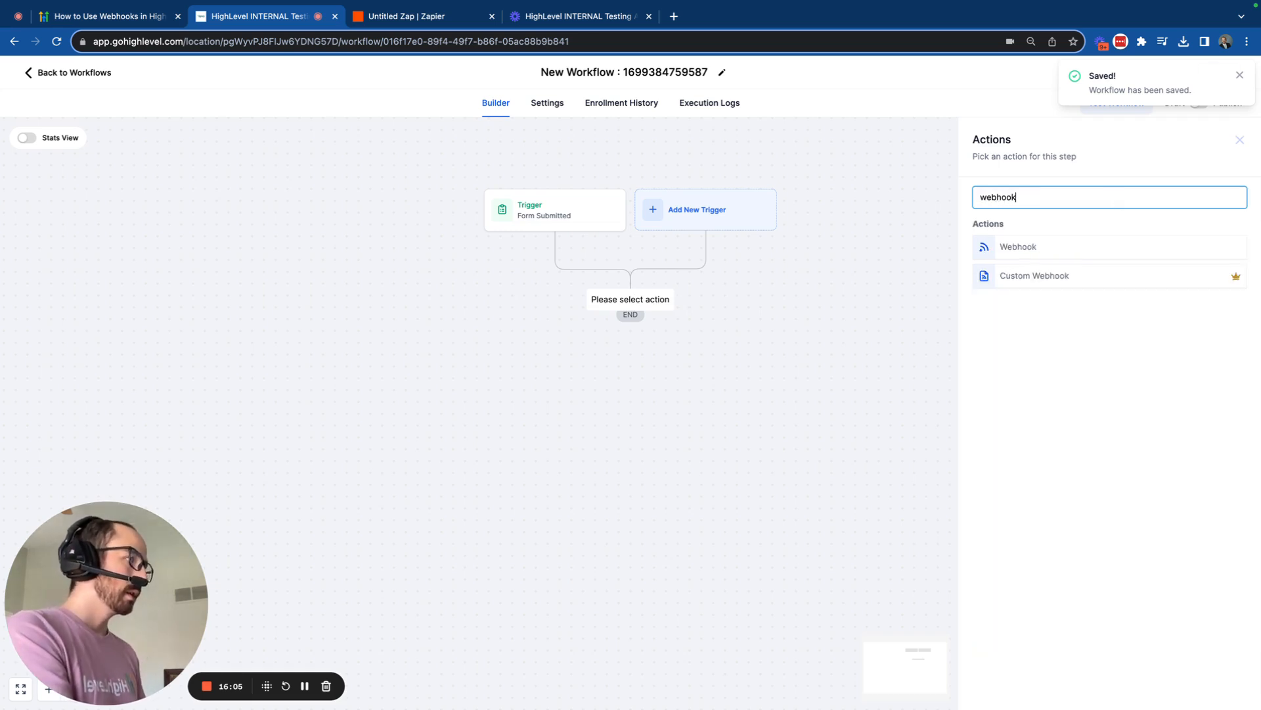
pyautogui.click(1154, 254)
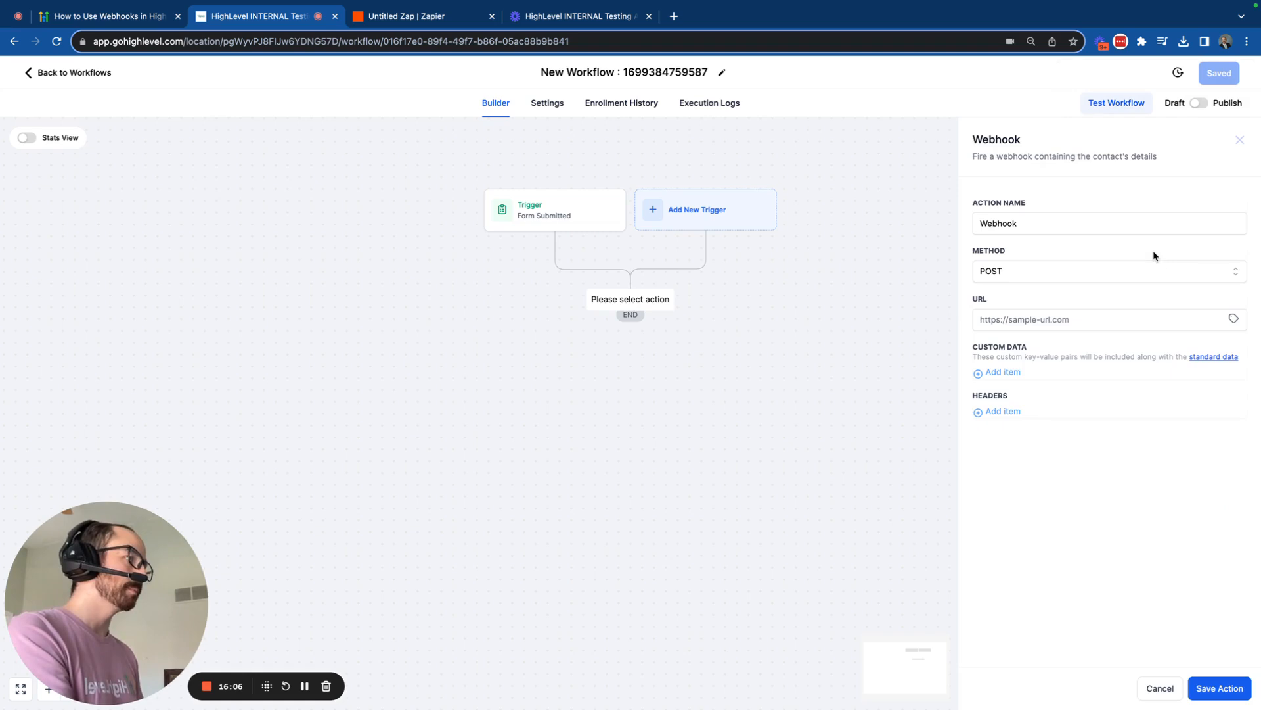
# - Compare the help article's Outbound Webhook diagram with the workflow's trigger and Webhook action, and switch to the Zap in Zapier
pyautogui.click(149, 22)
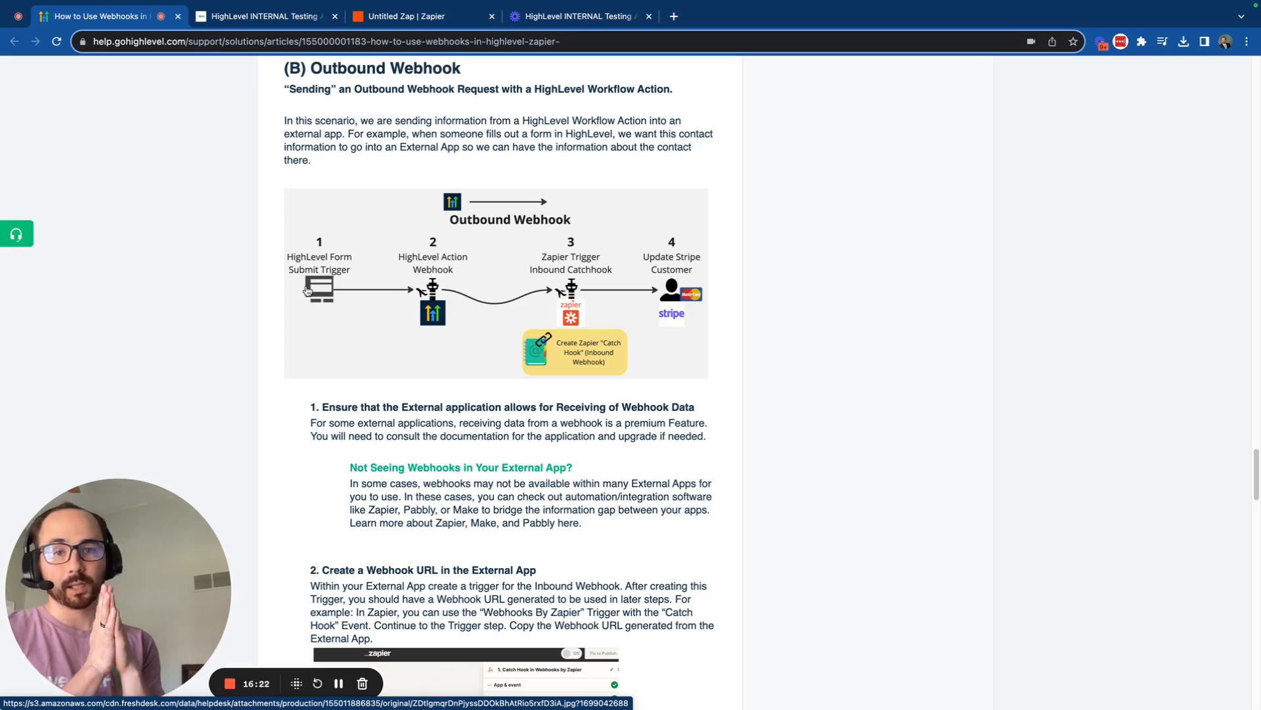
pyautogui.click(282, 16)
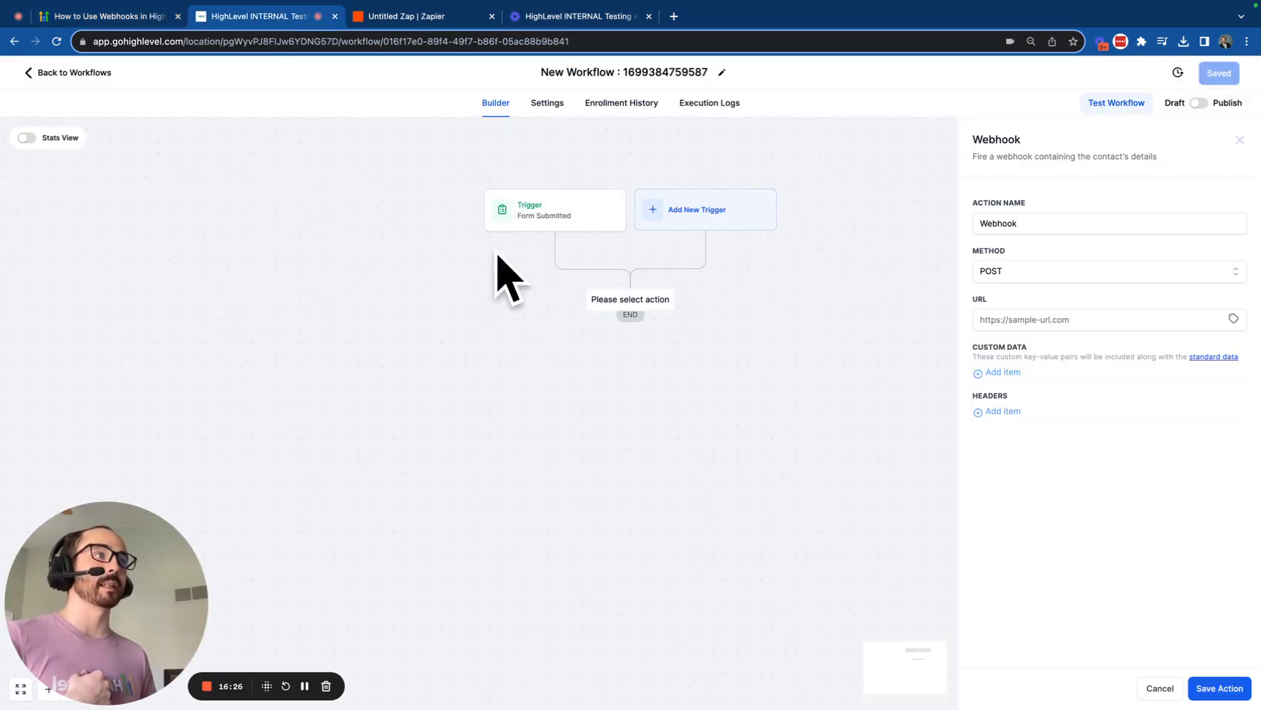
pyautogui.click(128, 17)
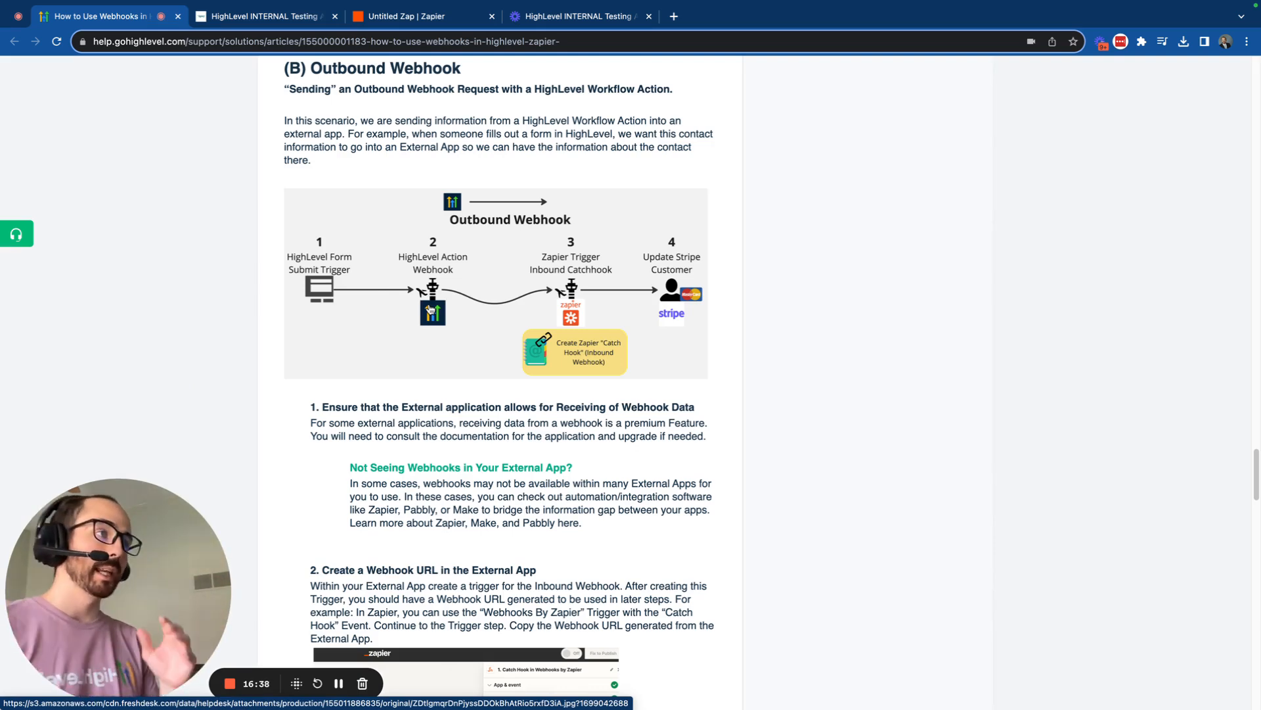
pyautogui.click(438, 20)
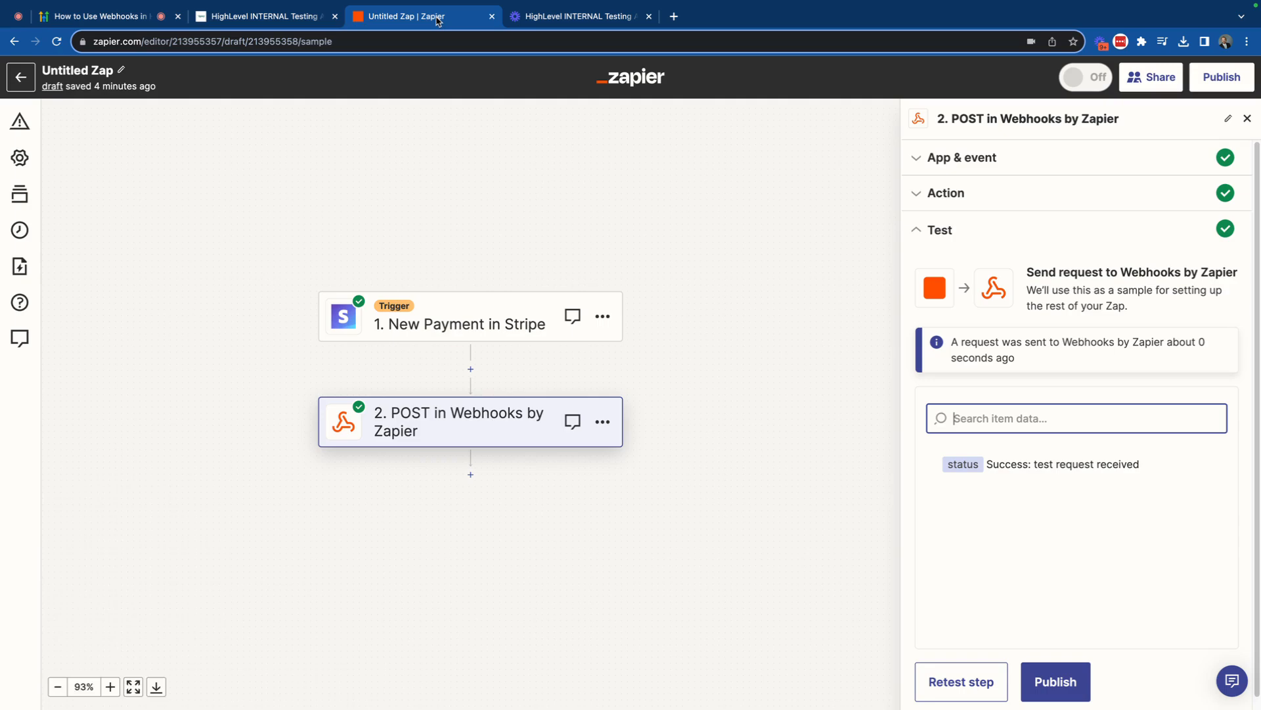
pyautogui.click(155, 155)
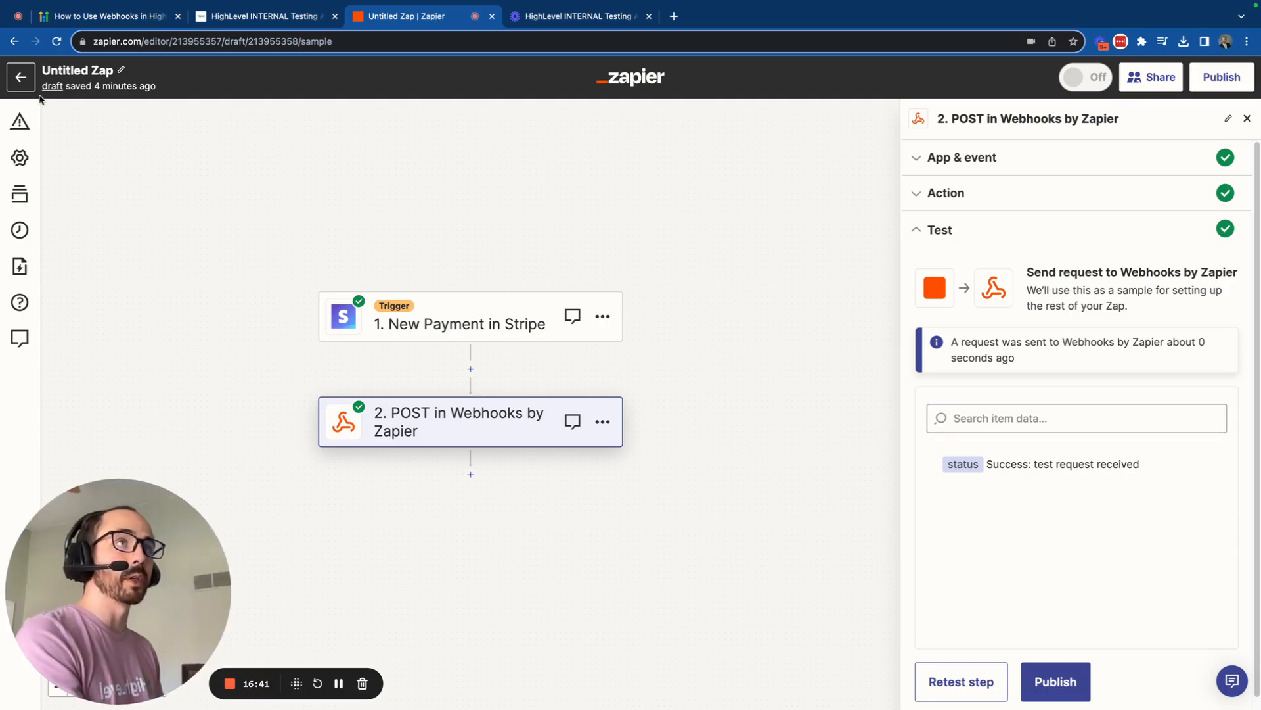
# - Rename the Zap as "Inbound Webhook Example" and publish it
pyautogui.click(88, 70)
pyautogui.write('Inbound Webhook Example')
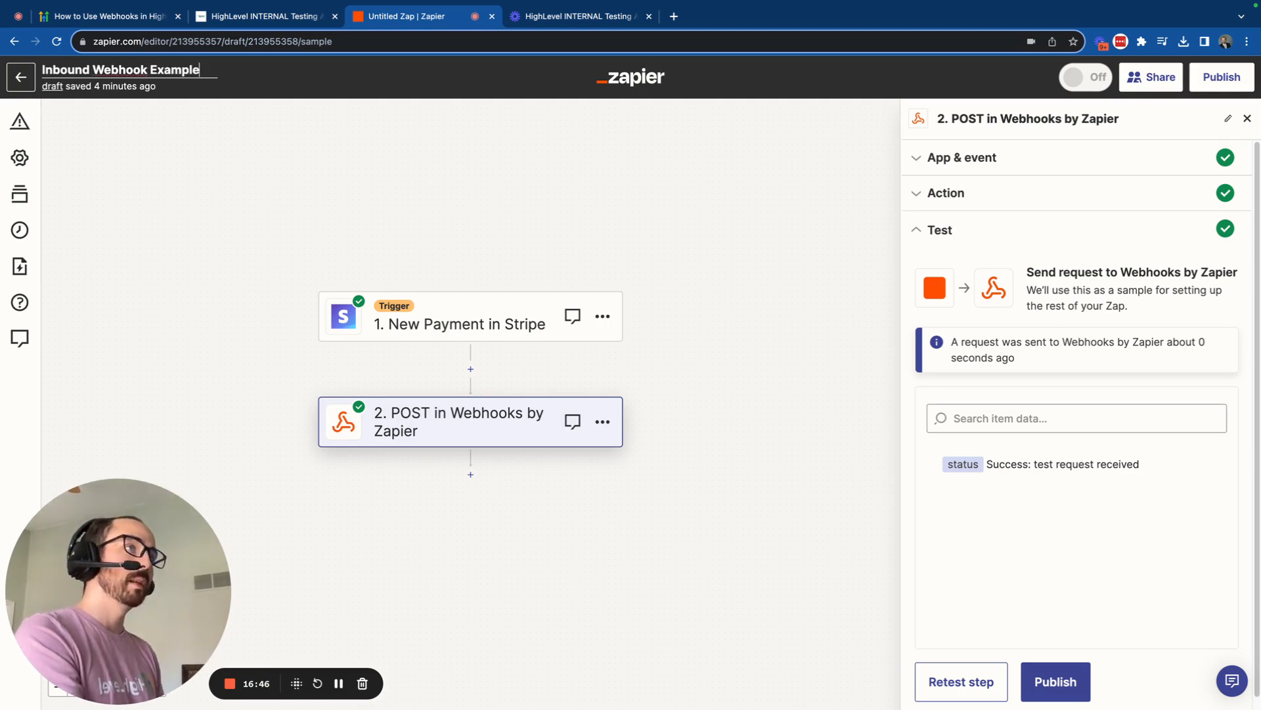
pyautogui.click(492, 177)
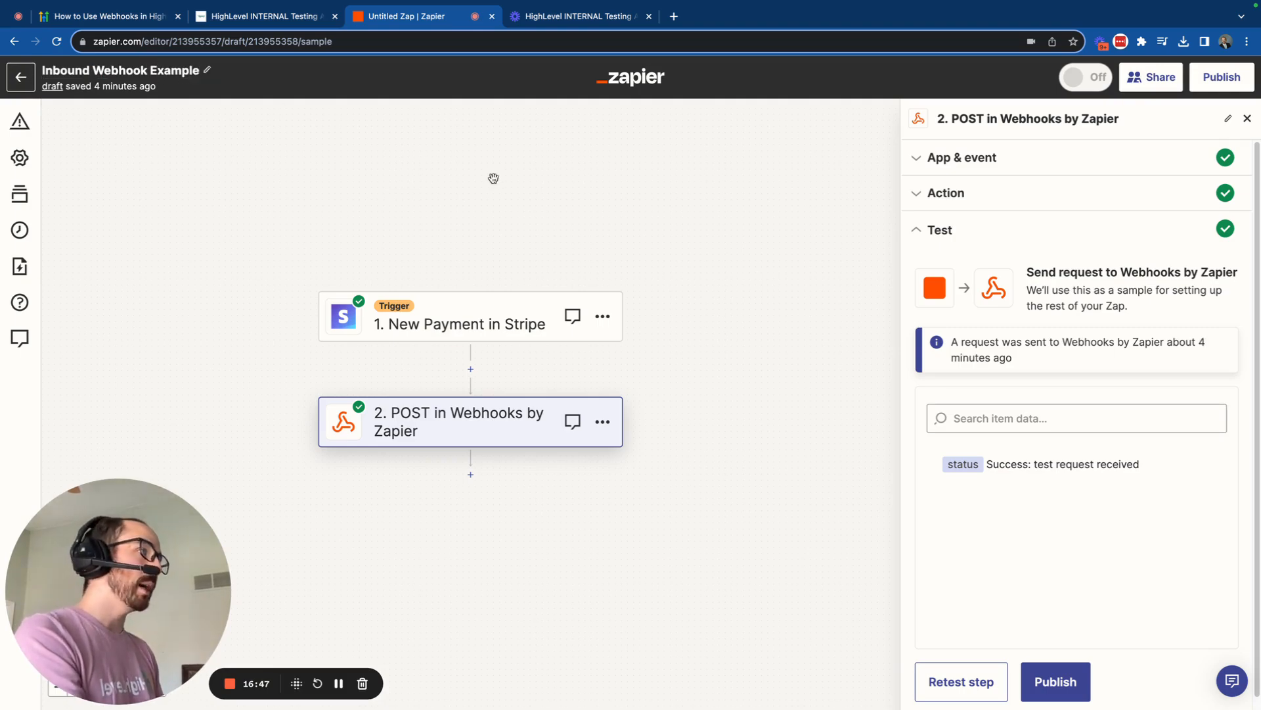
pyautogui.click(1221, 80)
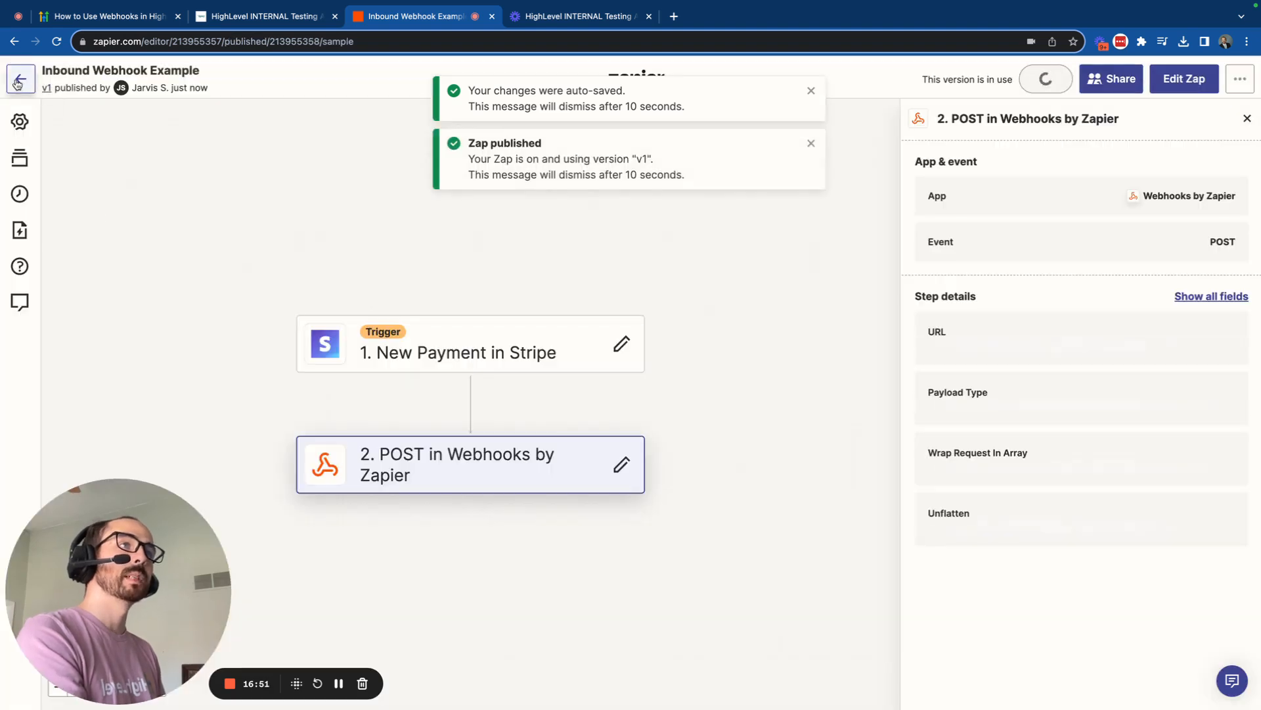
# - Return to the Zap list, create a new Zap in the empty folder, and choose Webhook as its trigger
pyautogui.click(19, 79)
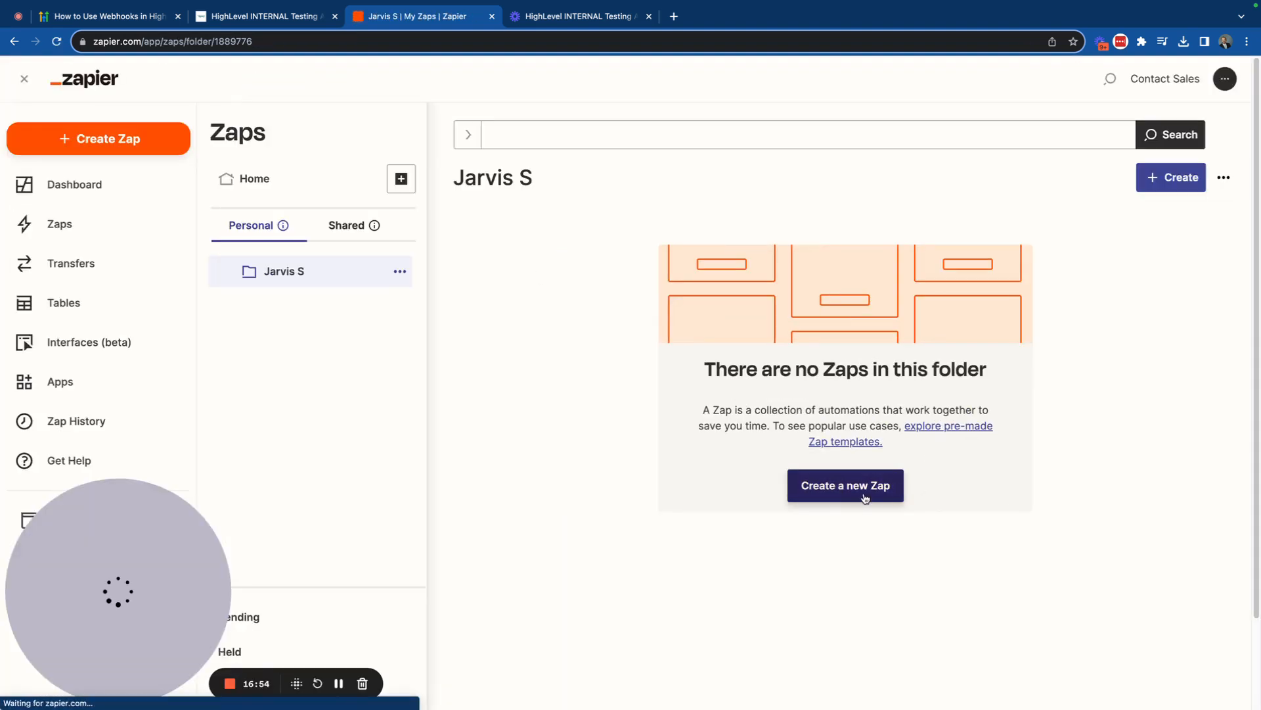
pyautogui.click(855, 498)
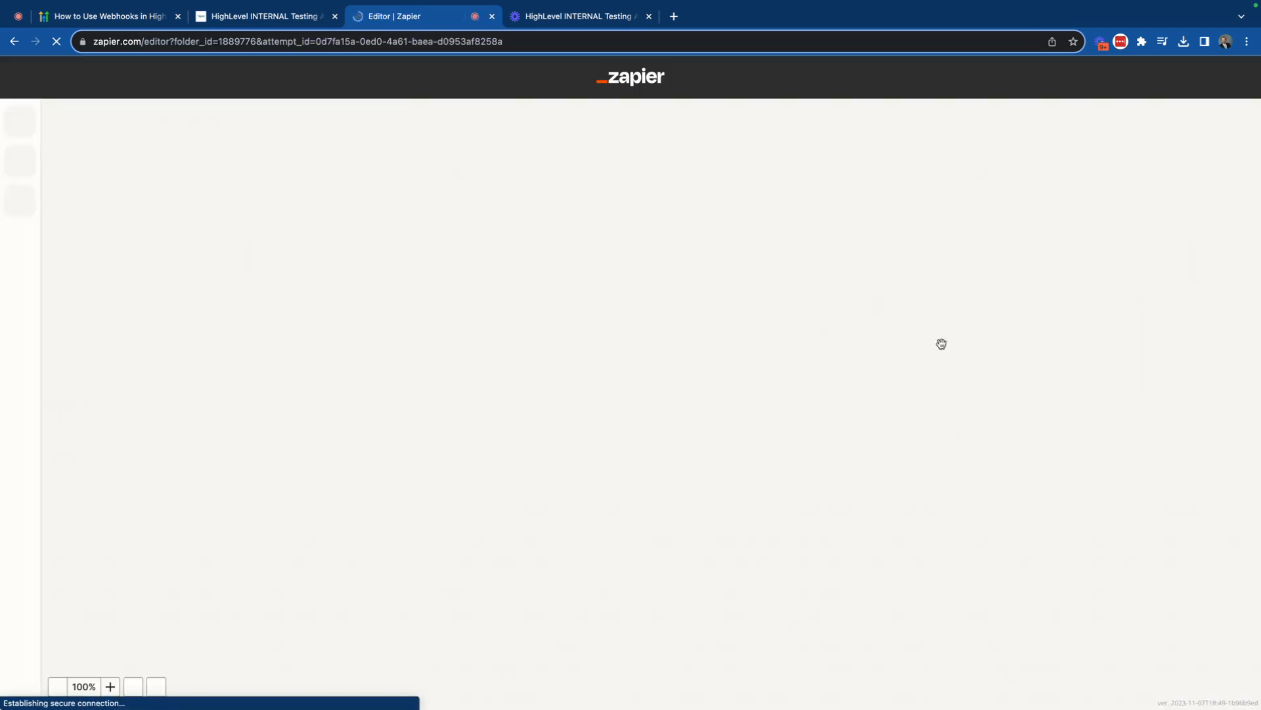
pyautogui.scroll(-2, 732, 519)
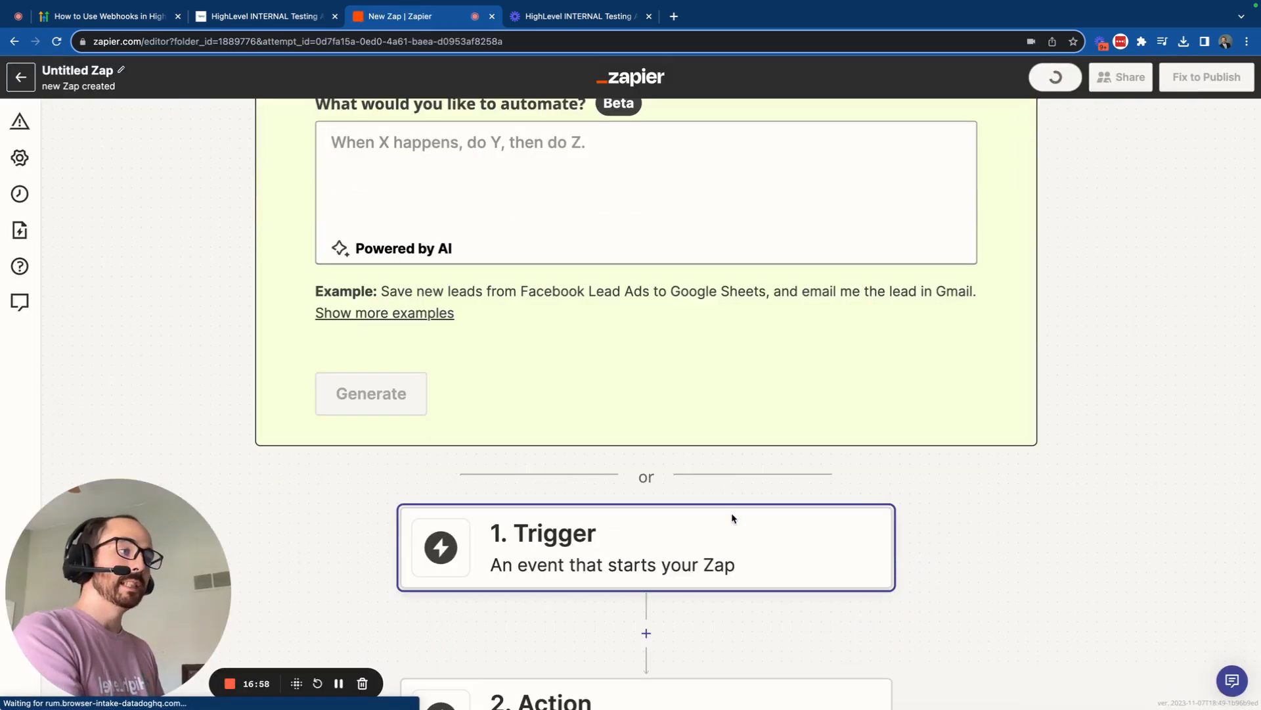
pyautogui.scroll(-2, 346, 541)
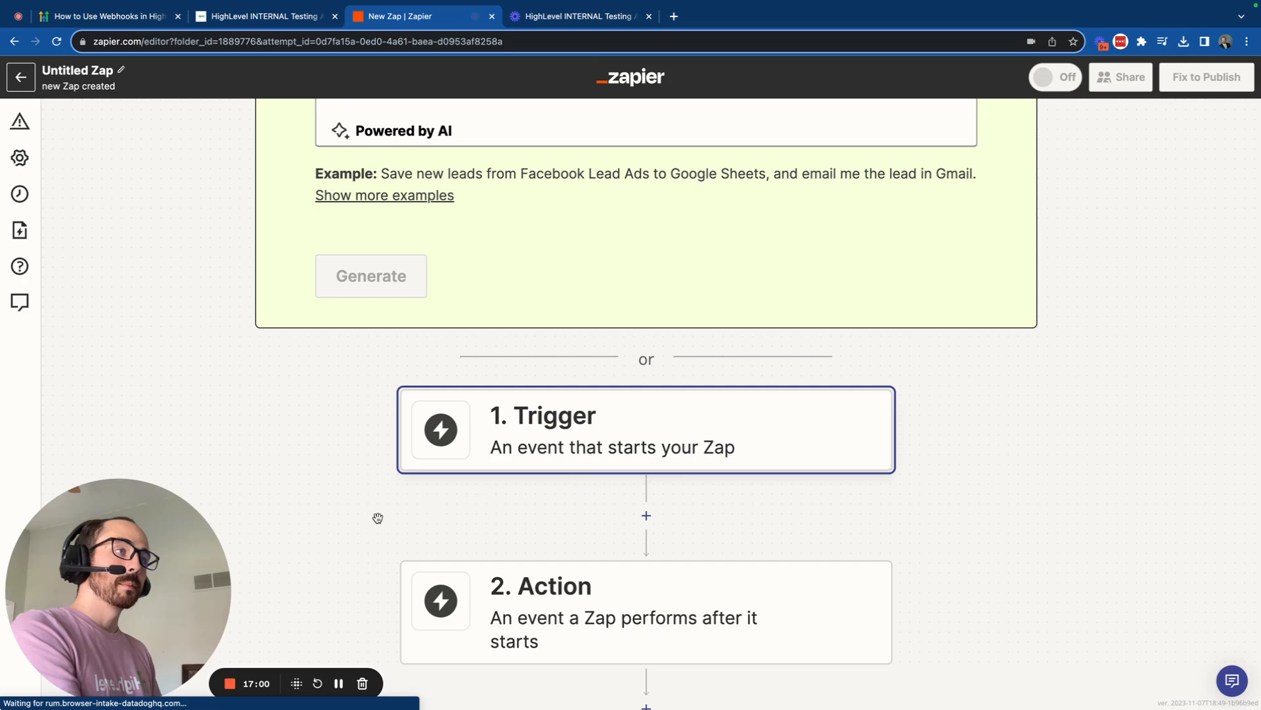
pyautogui.click(621, 448)
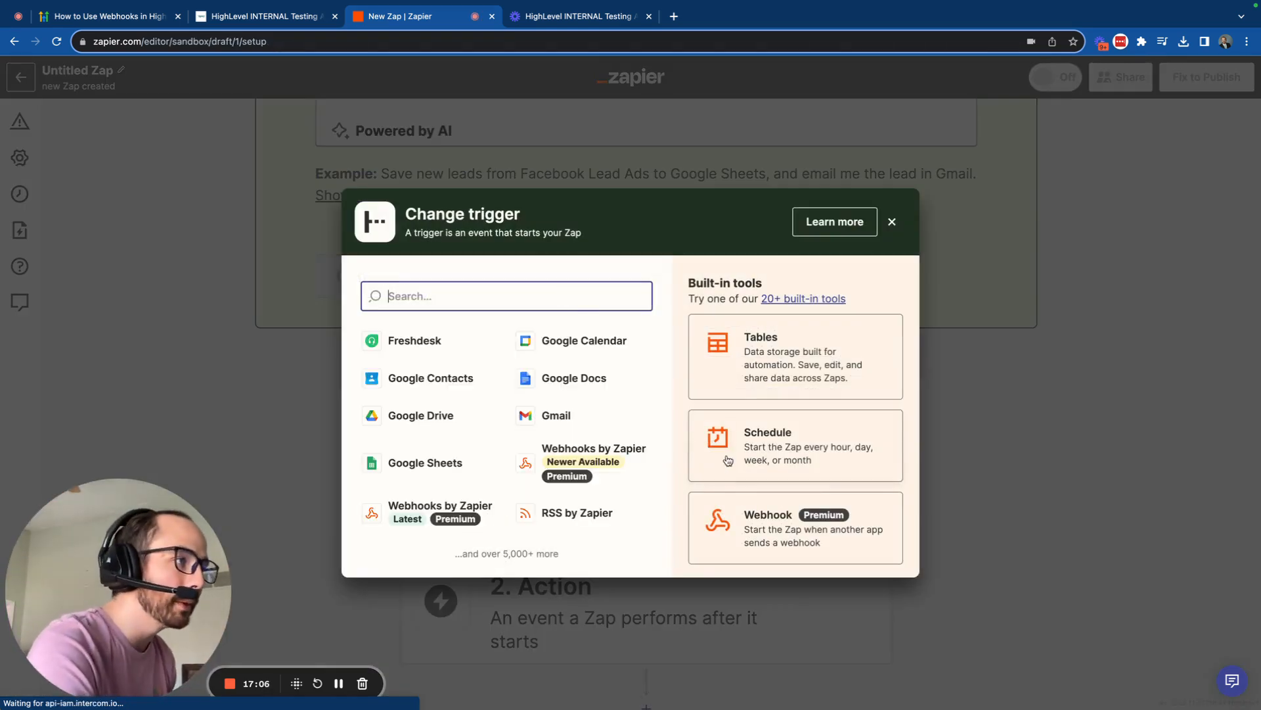
pyautogui.click(779, 518)
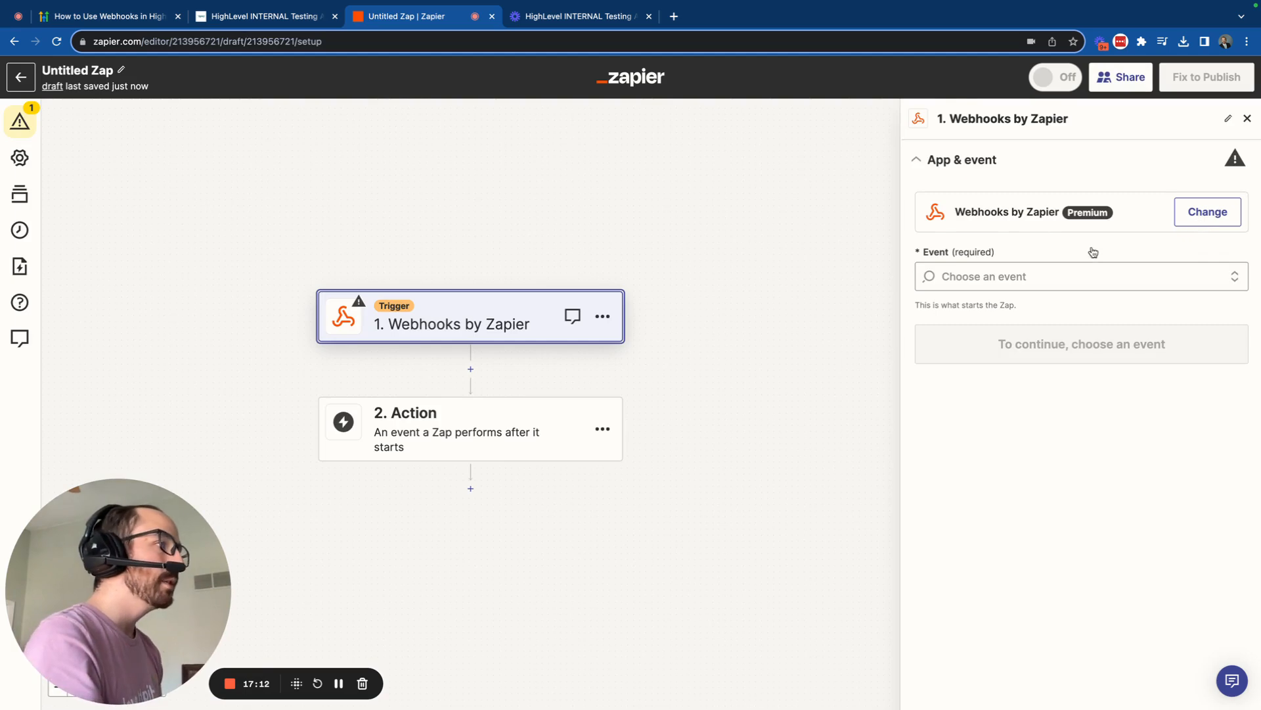
# - Set the webhook trigger's event to Catch Hook without a child key, and copy the generated webhook URL
pyautogui.click(1077, 276)
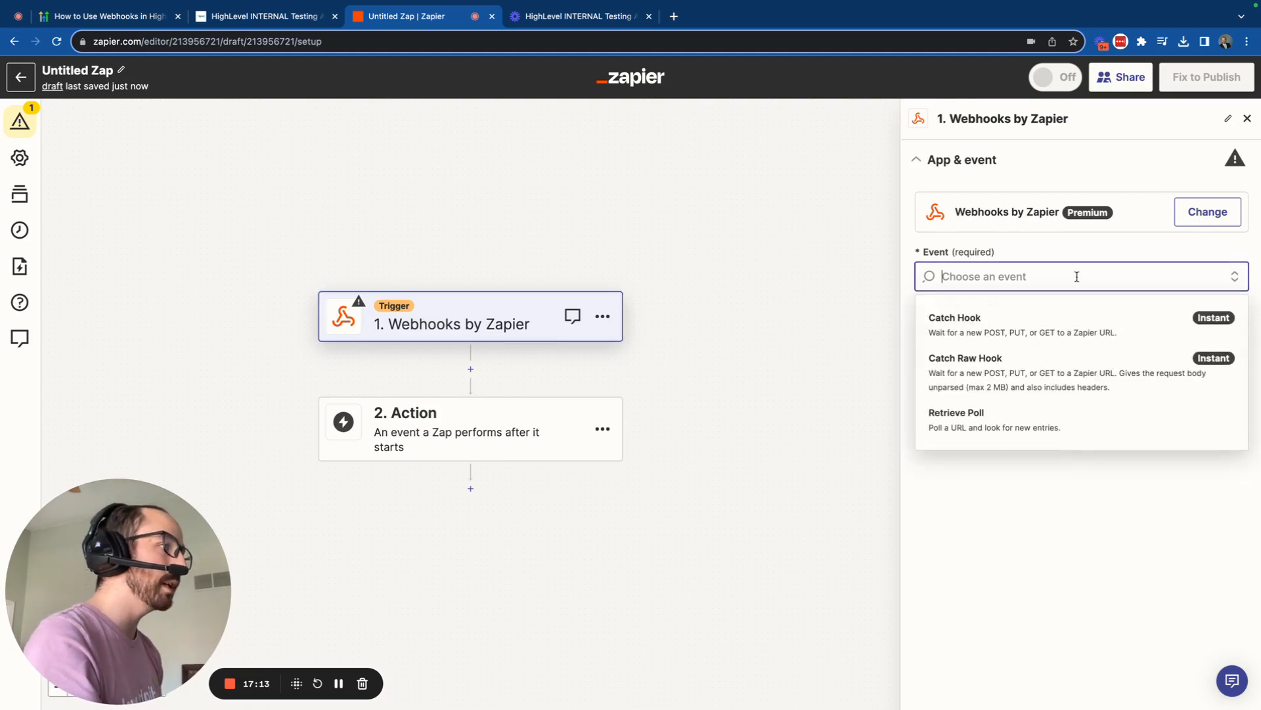
pyautogui.click(1018, 328)
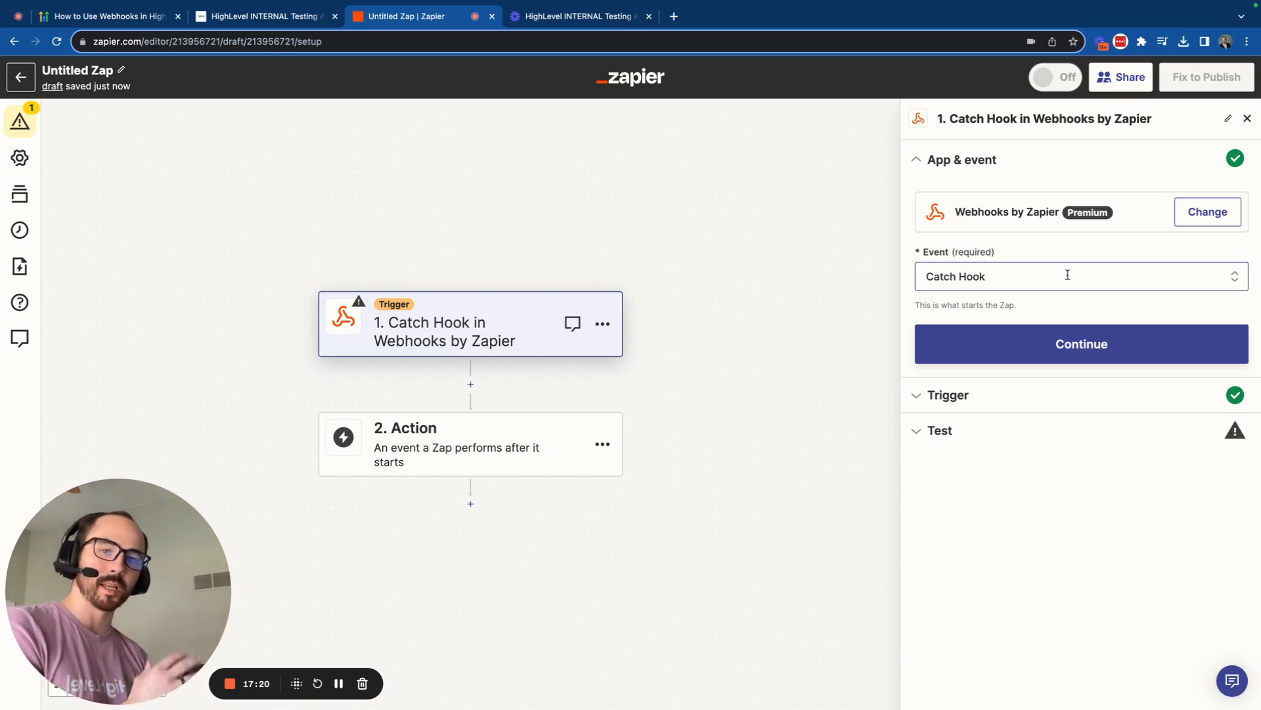
pyautogui.click(1114, 347)
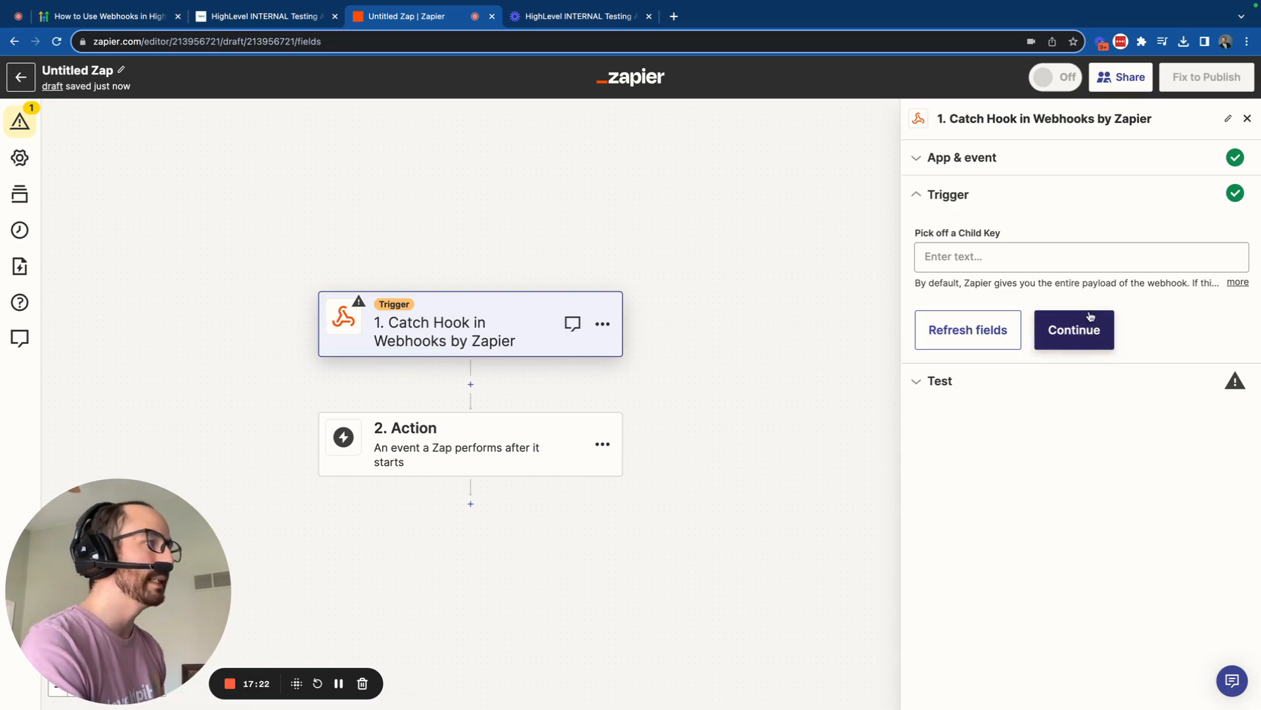
pyautogui.click(1055, 335)
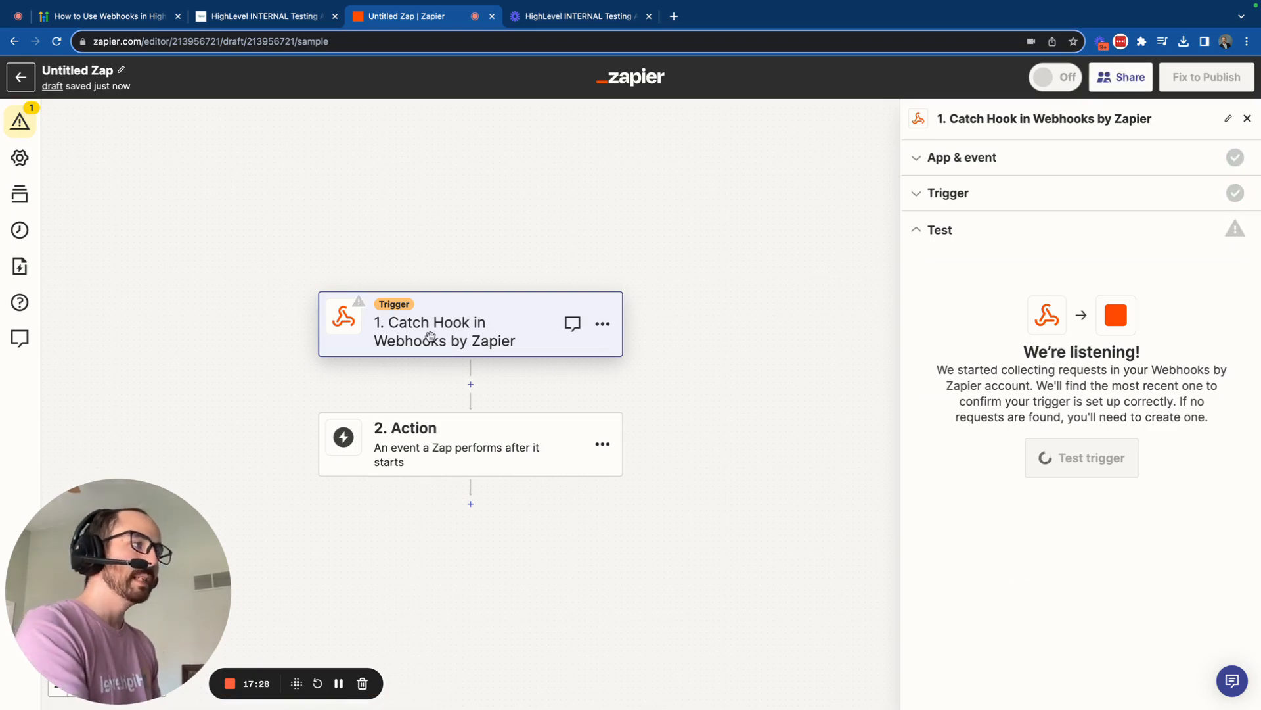
pyautogui.click(1203, 355)
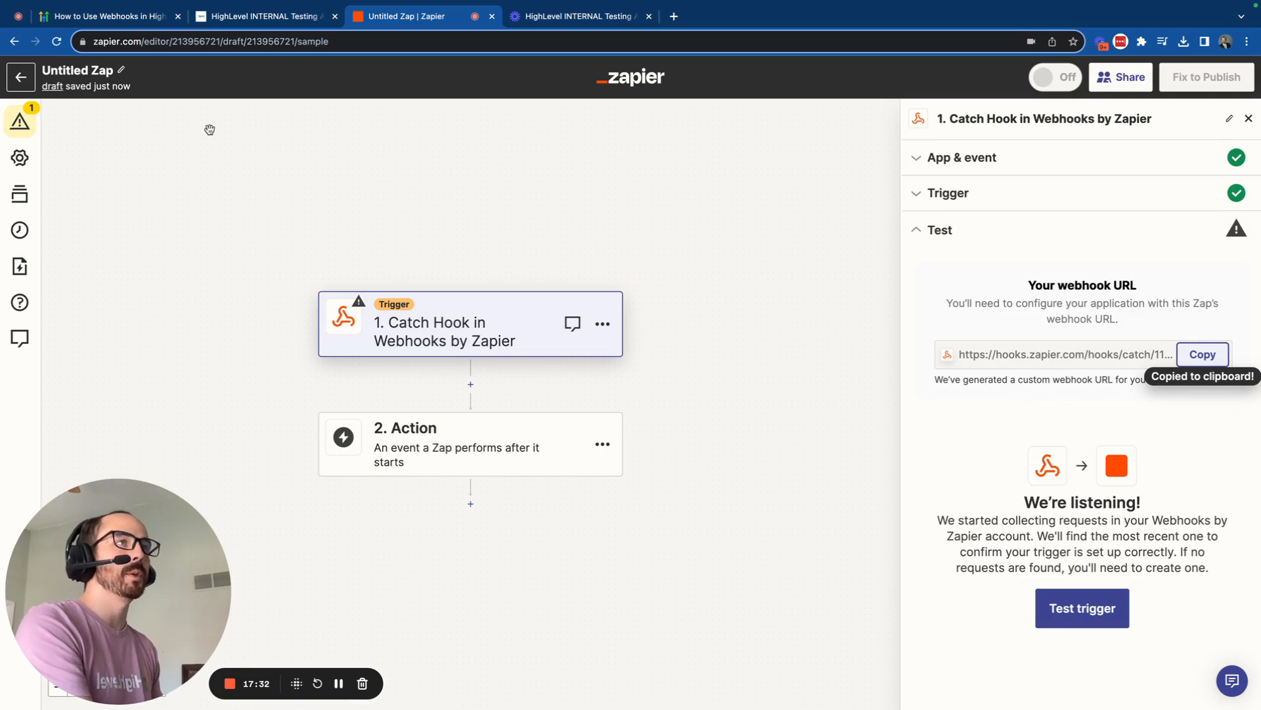
# - Switch to the HighLevel workflow, discard the open action setup, and select the Webhook action again below the Form Submitted trigger
pyautogui.click(311, 24)
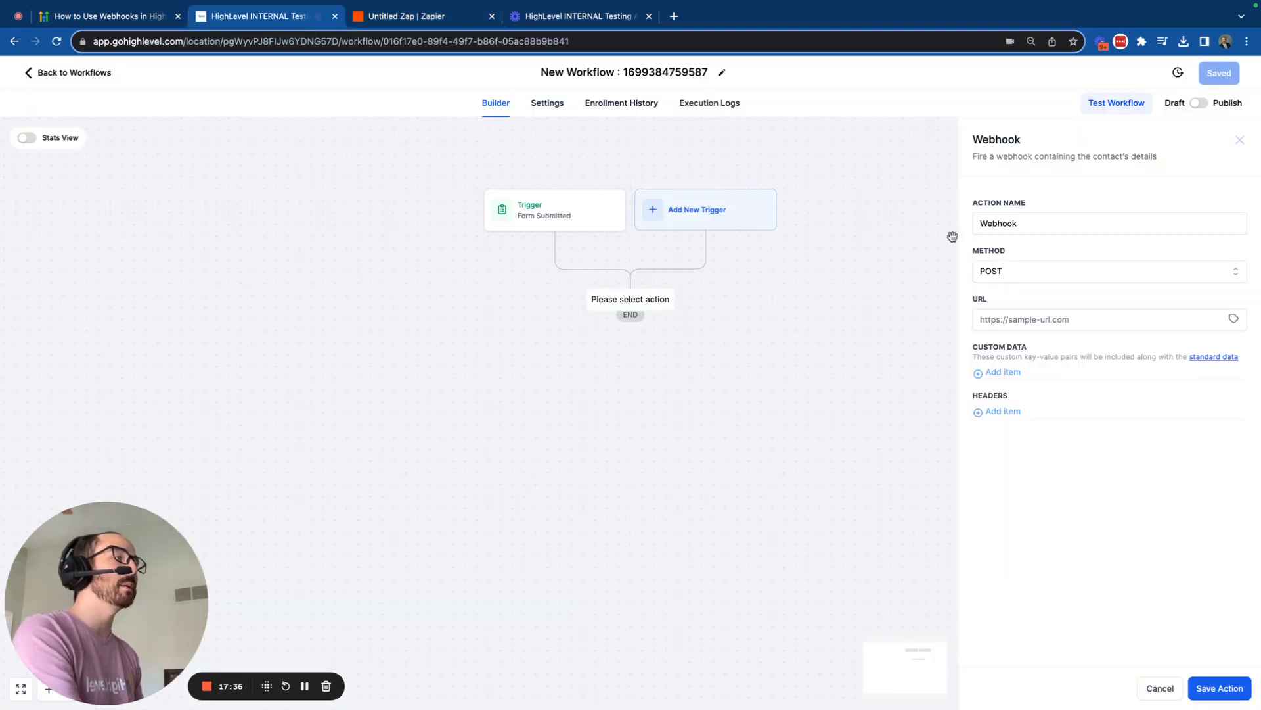
pyautogui.click(1242, 145)
pyautogui.click(632, 300)
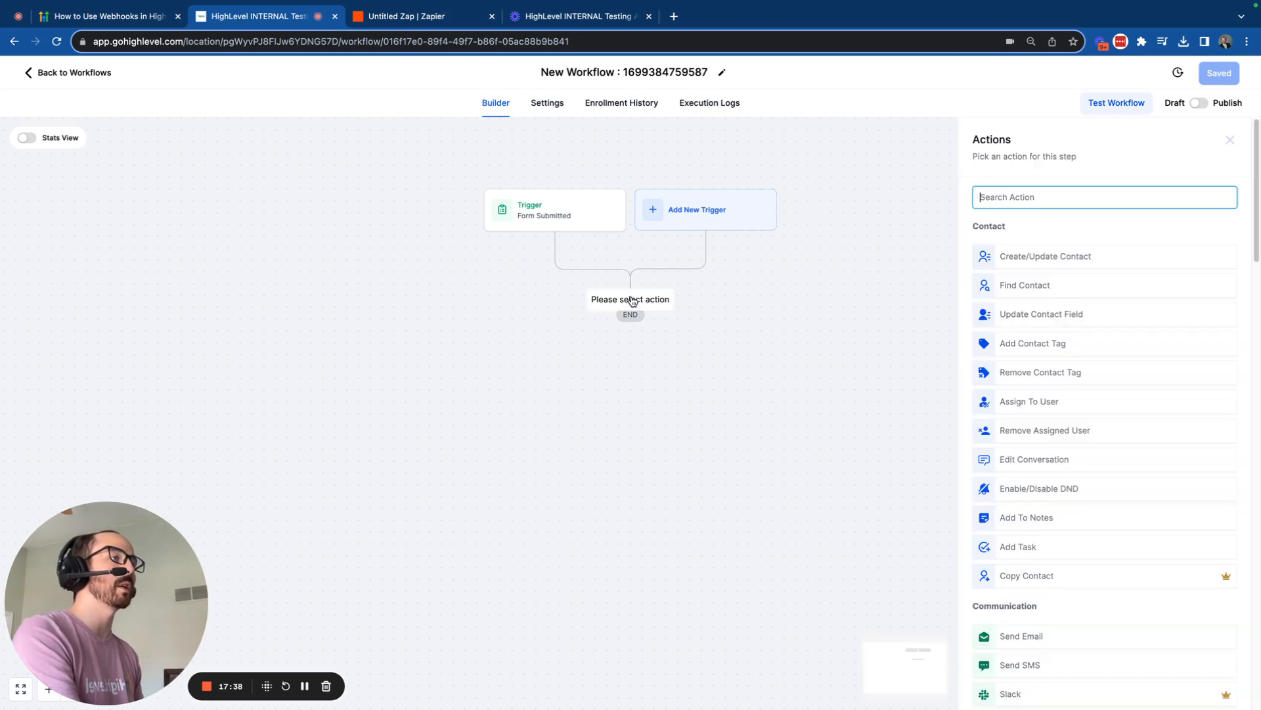
pyautogui.write('action')
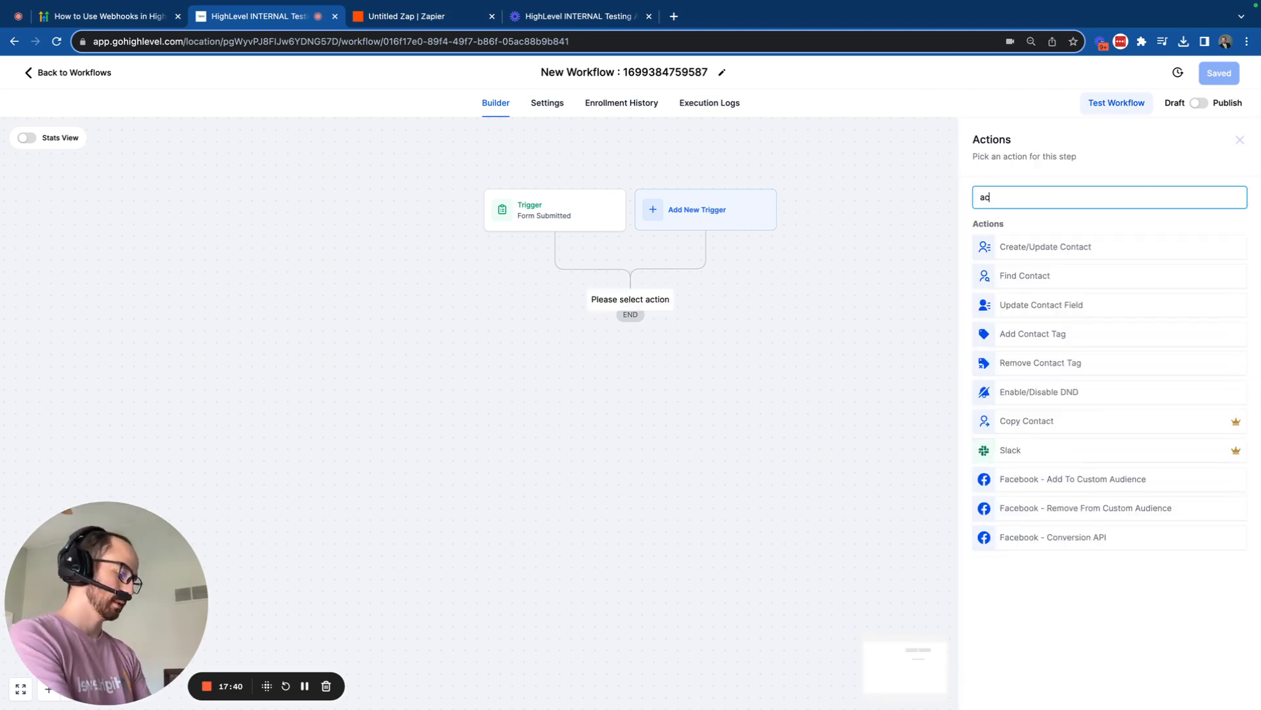
pyautogui.press('BackSpace')
pyautogui.press('BackSpace')
pyautogui.press('BackSpace')
pyautogui.press('BackSpace')
pyautogui.press('BackSpace')
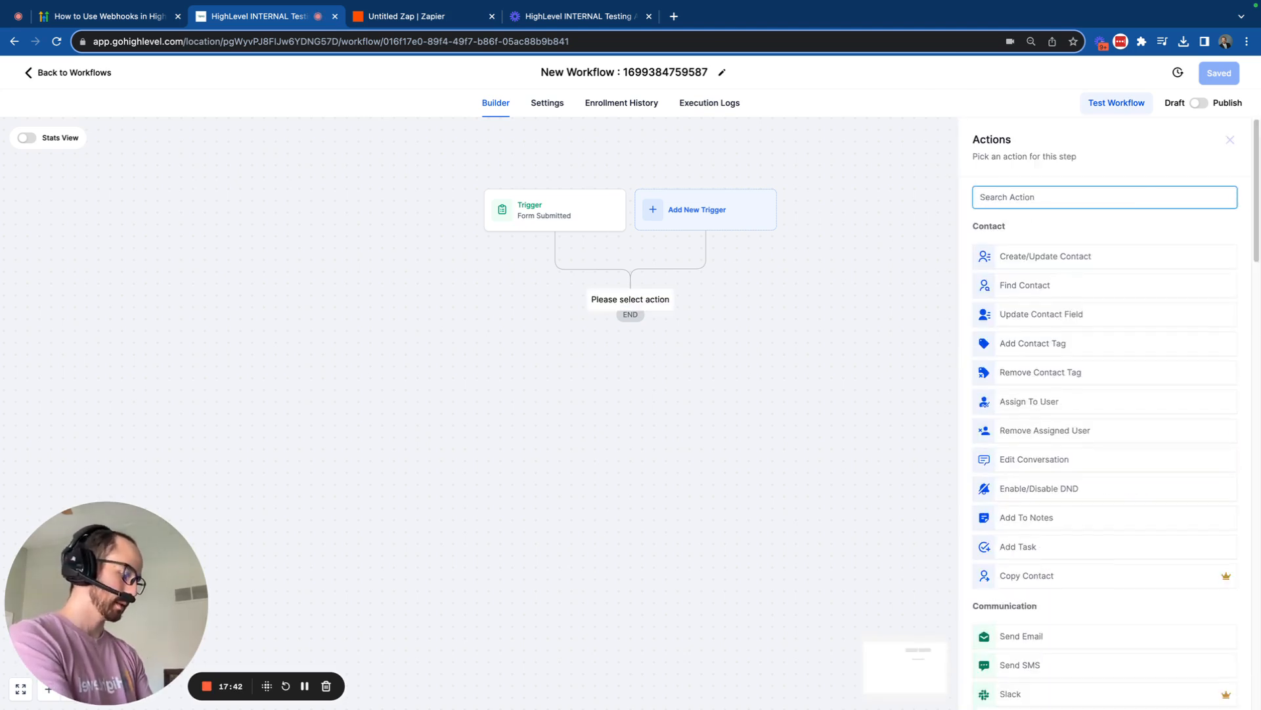
pyautogui.write('webhook')
pyautogui.click(1108, 256)
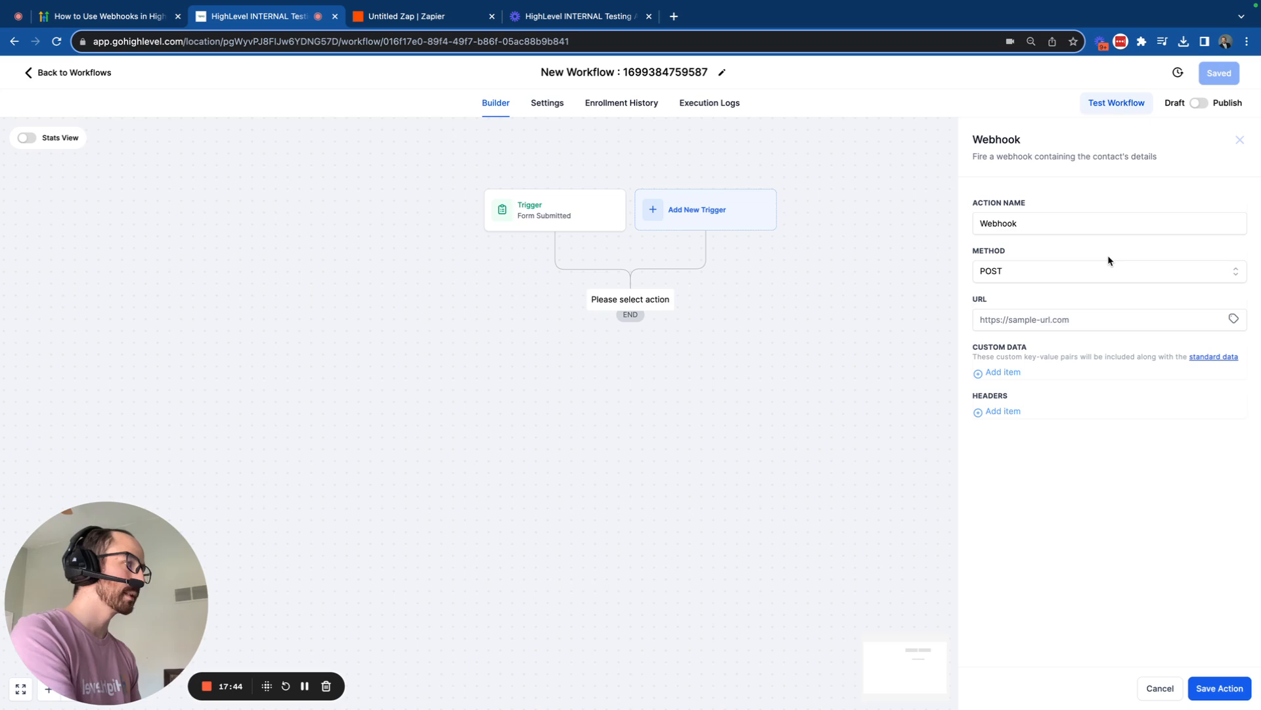
# - Paste the copied Zapier hook address as the Webhook action's URL, then save the action and the workflow
pyautogui.click(1091, 315)
pyautogui.hotkey('ctrl', 'v')
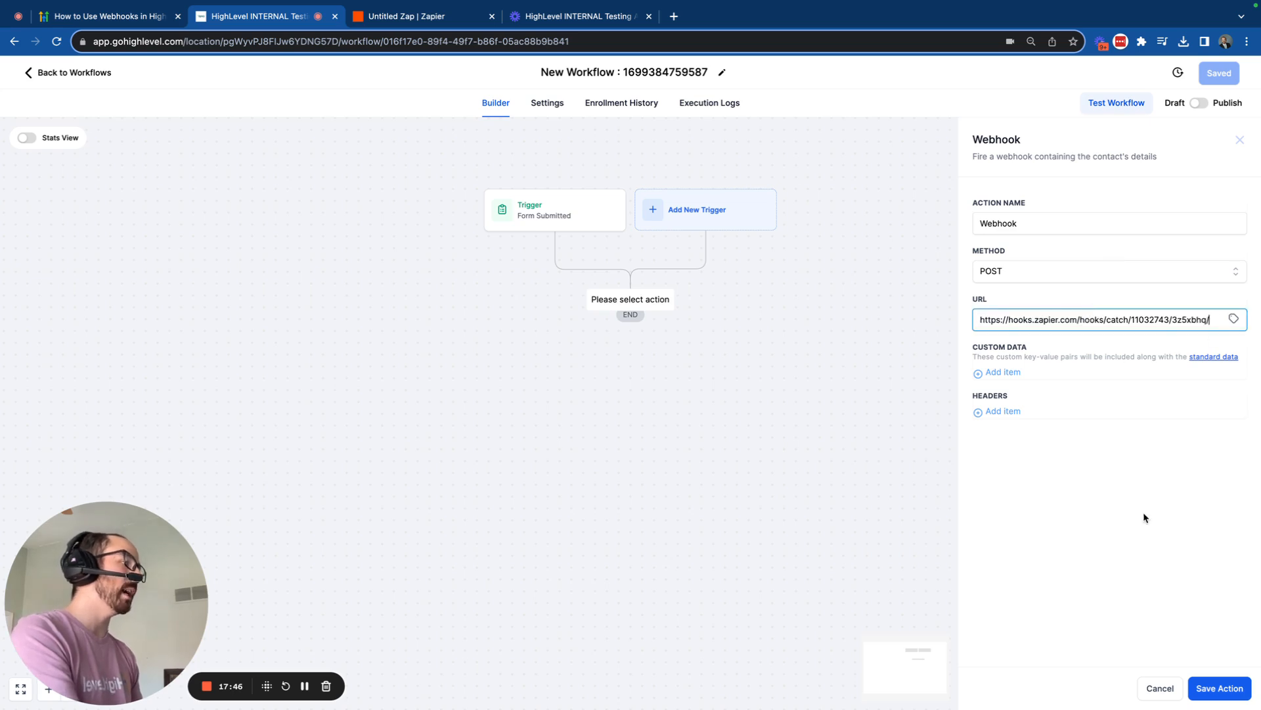
pyautogui.click(1144, 518)
pyautogui.click(1214, 687)
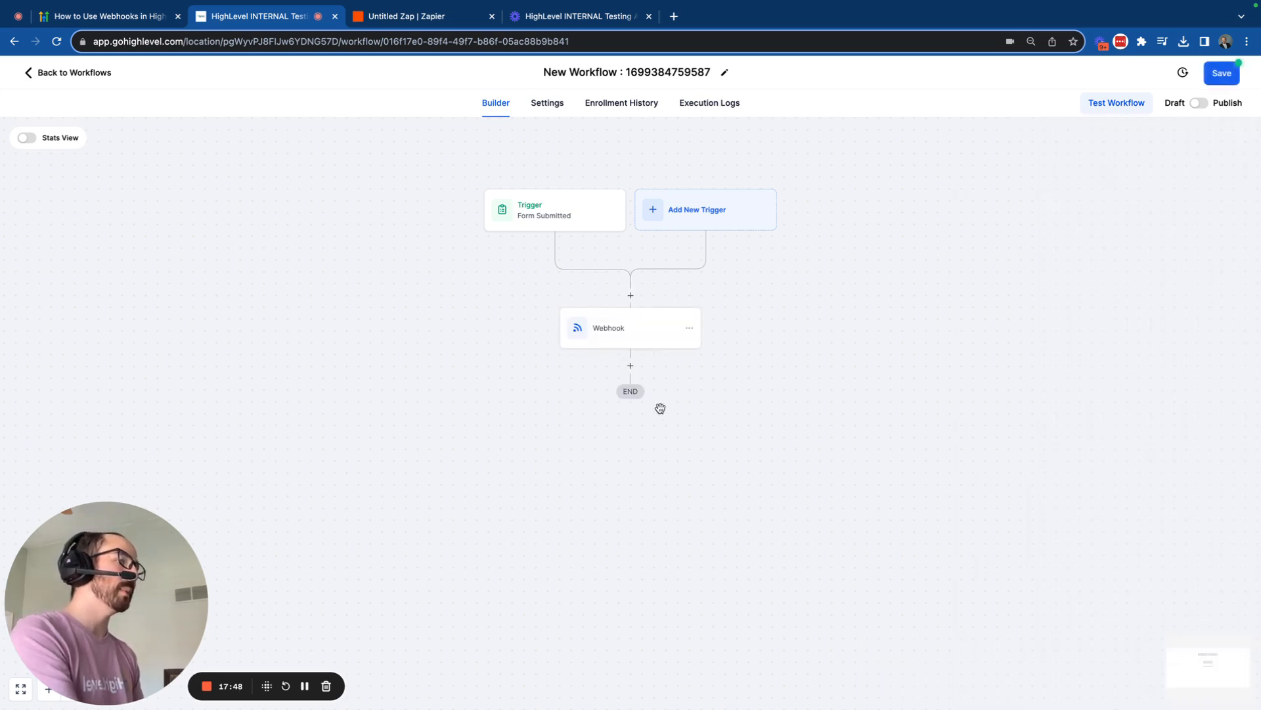
pyautogui.click(1221, 73)
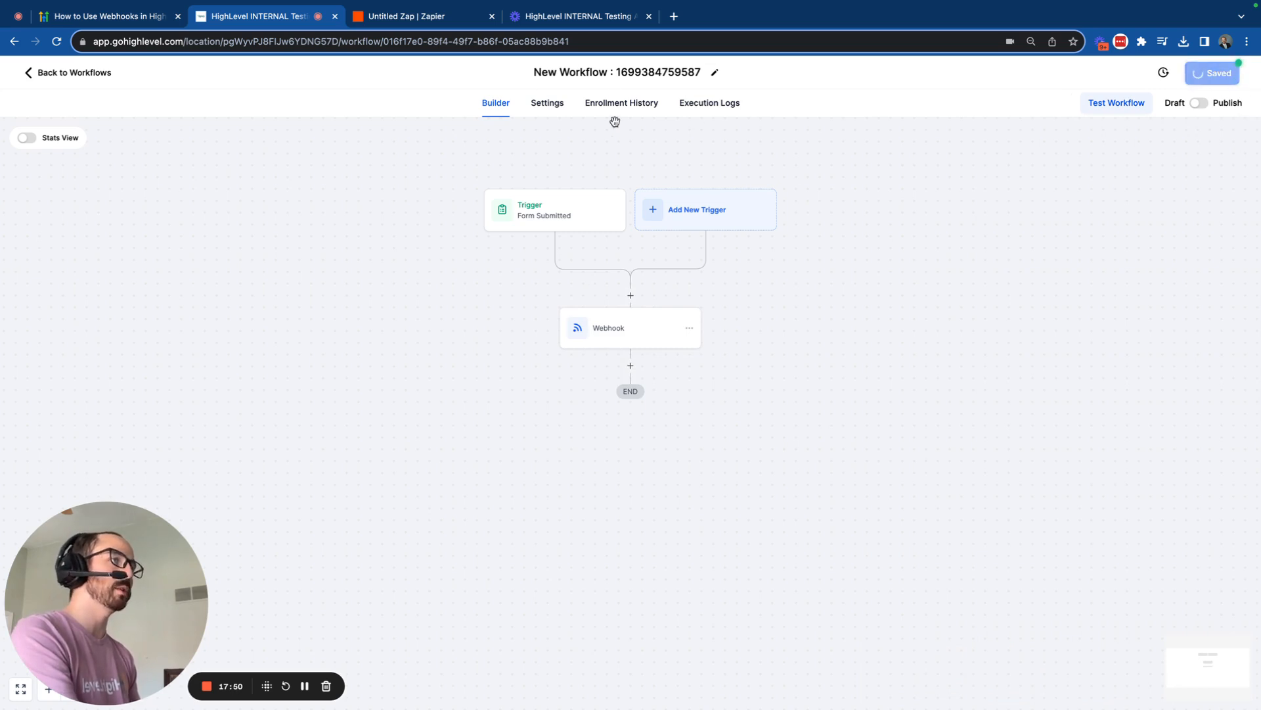
# - Rename the workflow as "Ourbound Webhook Example" and save it
pyautogui.click(628, 72)
pyautogui.write('LO')
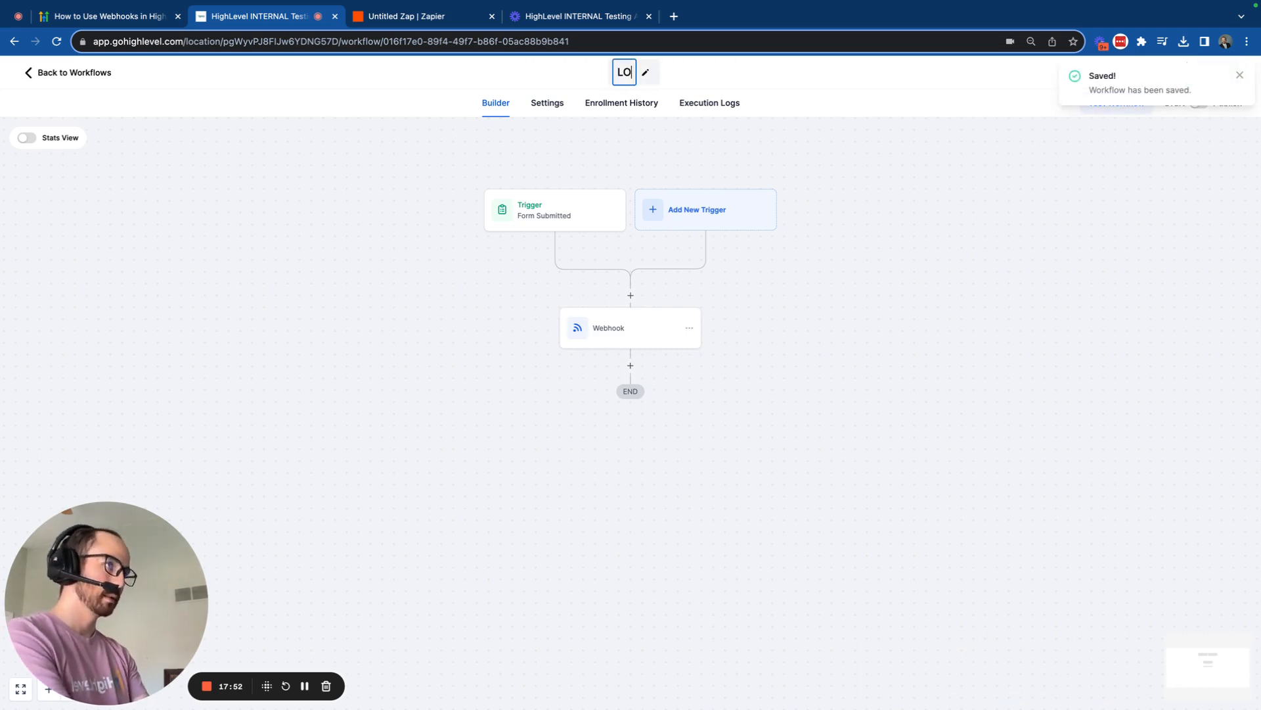
pyautogui.press('BackSpace')
pyautogui.press('BackSpace')
pyautogui.write('Ourbound ')
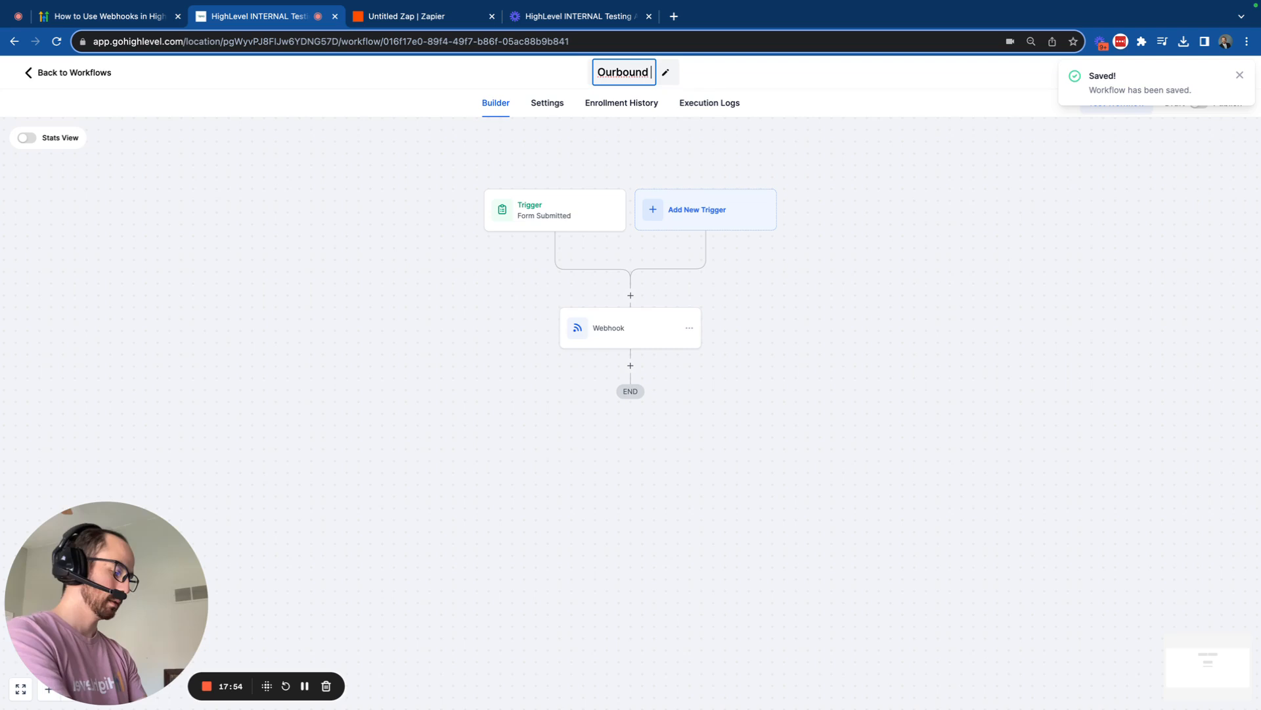
pyautogui.write('Webhook Example')
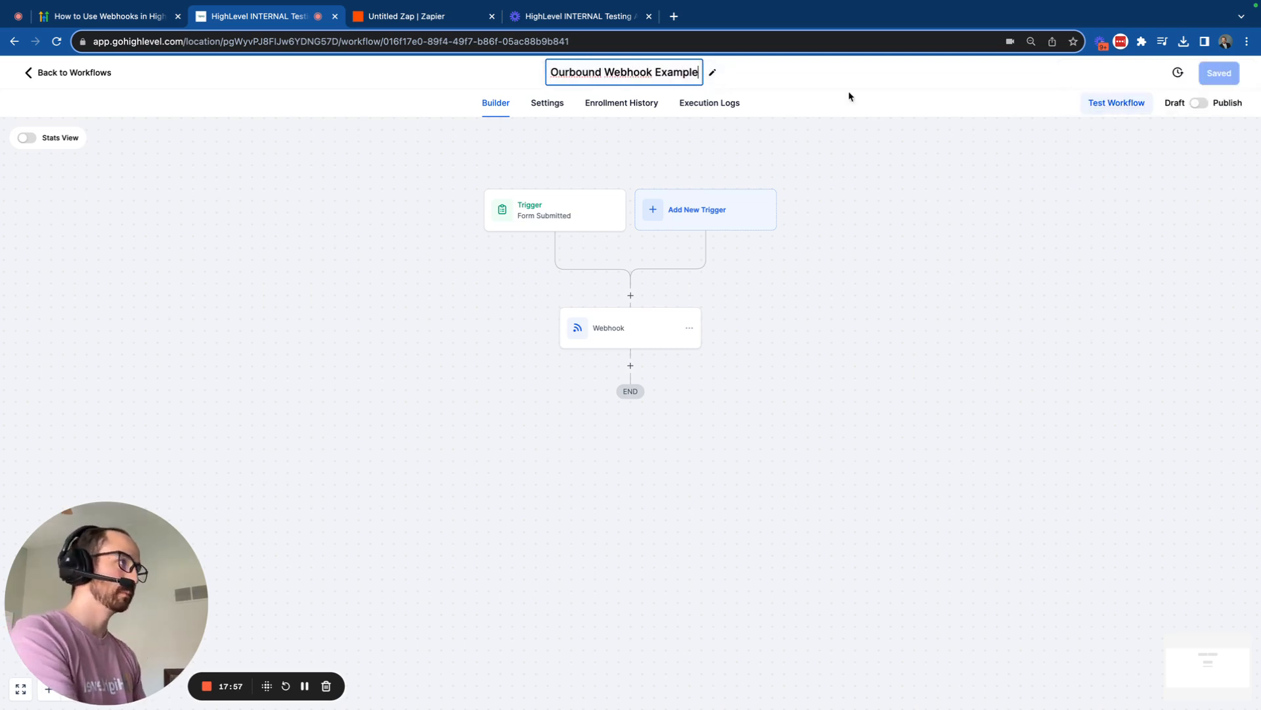
pyautogui.press('Return')
pyautogui.click(1222, 73)
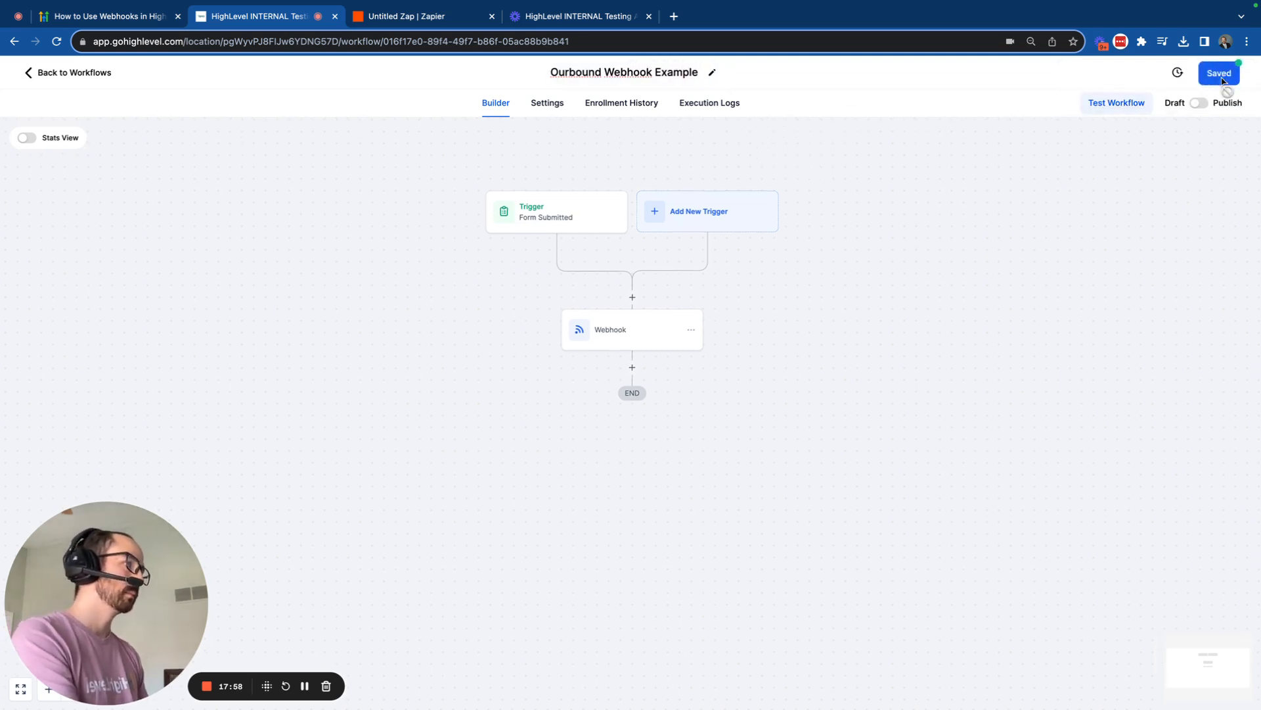
# - Reopen the Webhook action, choose POST as its method, and save the action
pyautogui.click(634, 332)
pyautogui.click(1067, 276)
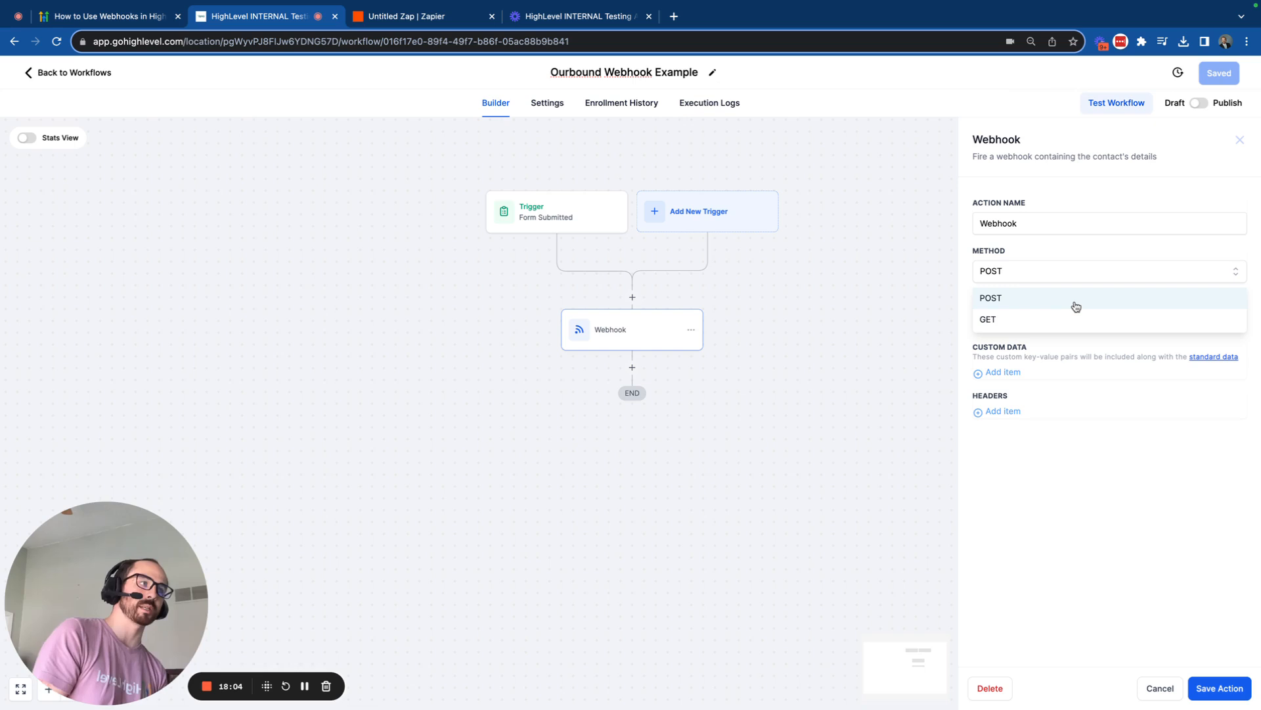
pyautogui.click(1075, 303)
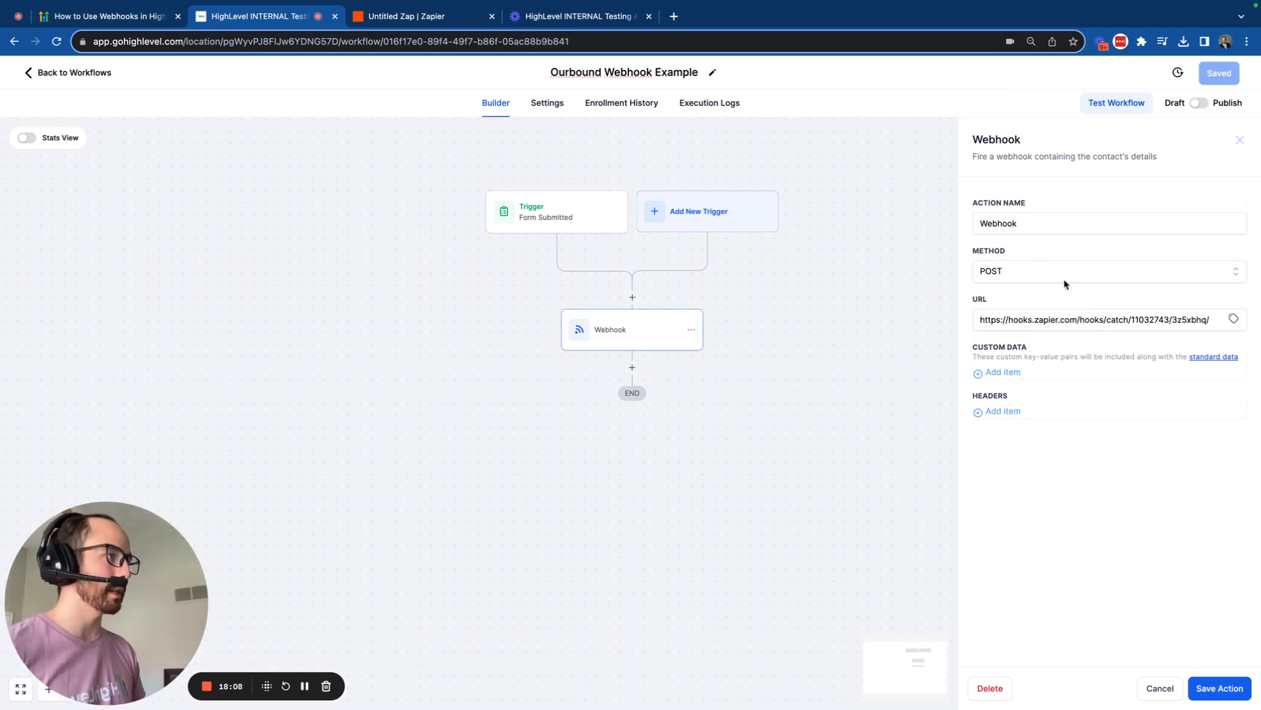
pyautogui.click(1206, 683)
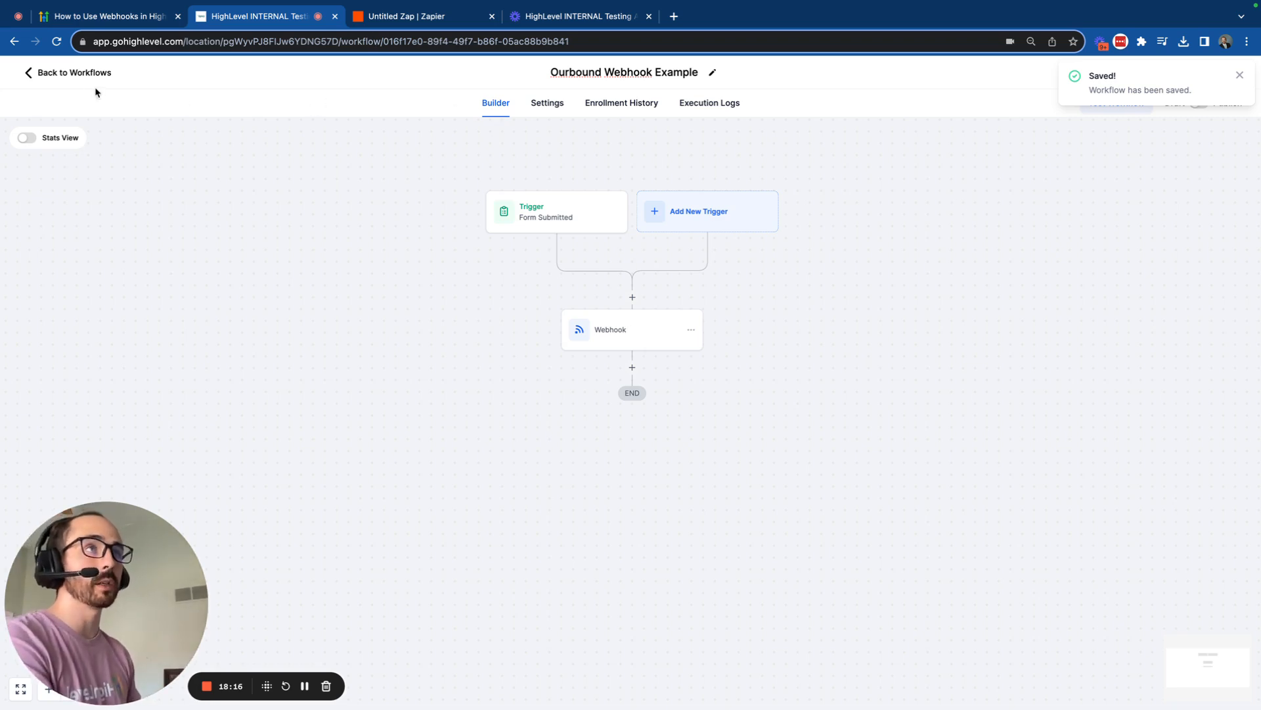
pyautogui.click(305, 686)
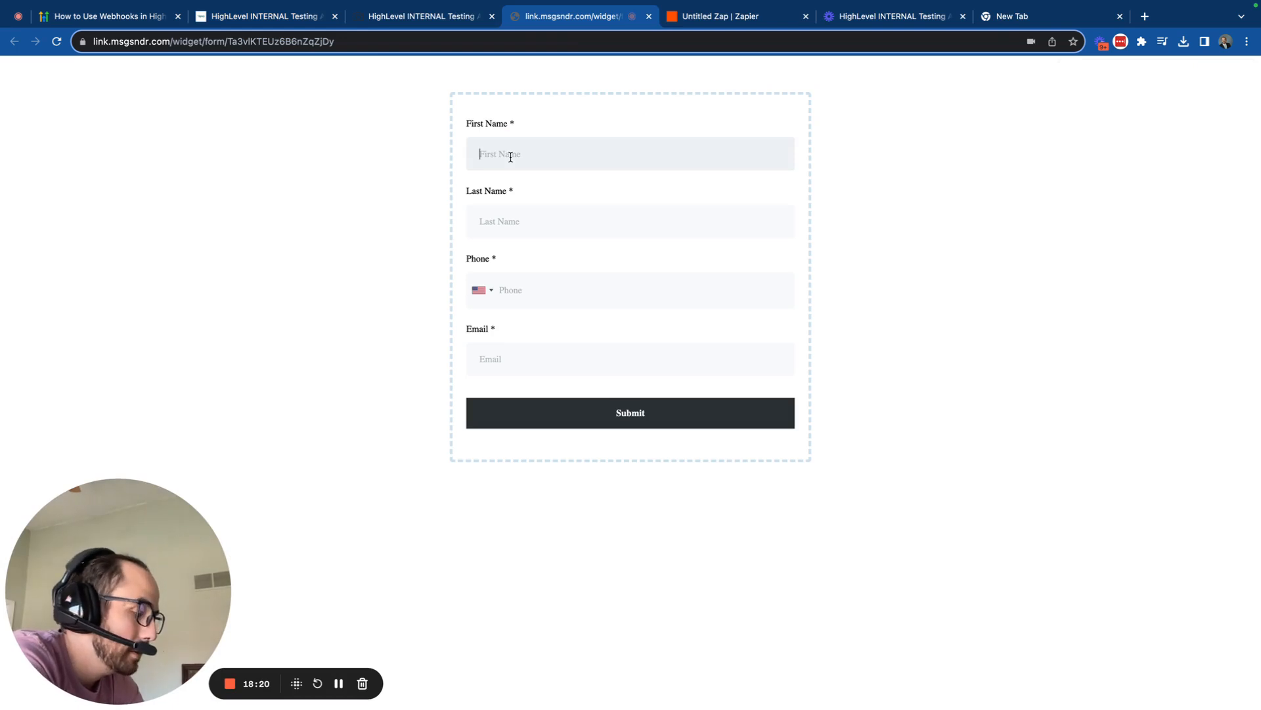
# - Fill in the form with a test contact's first name, last name, phone and email, and submit it
pyautogui.write('Jar')
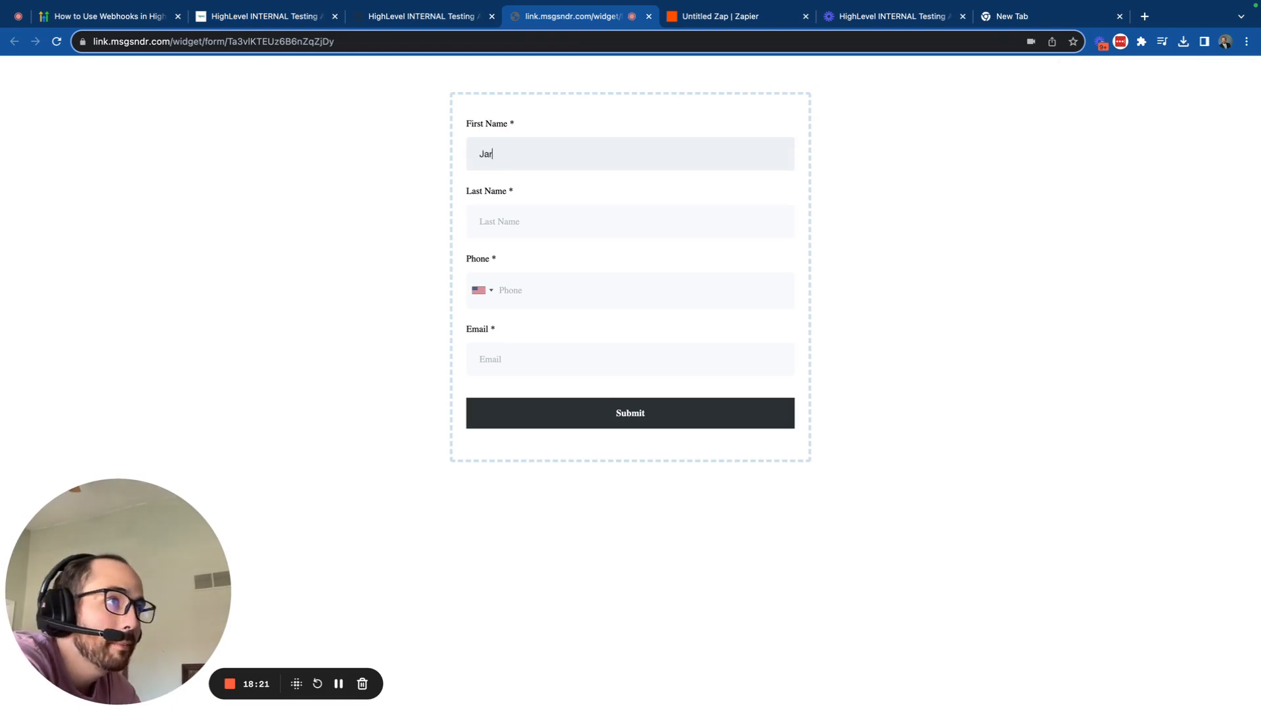
pyautogui.write('S')
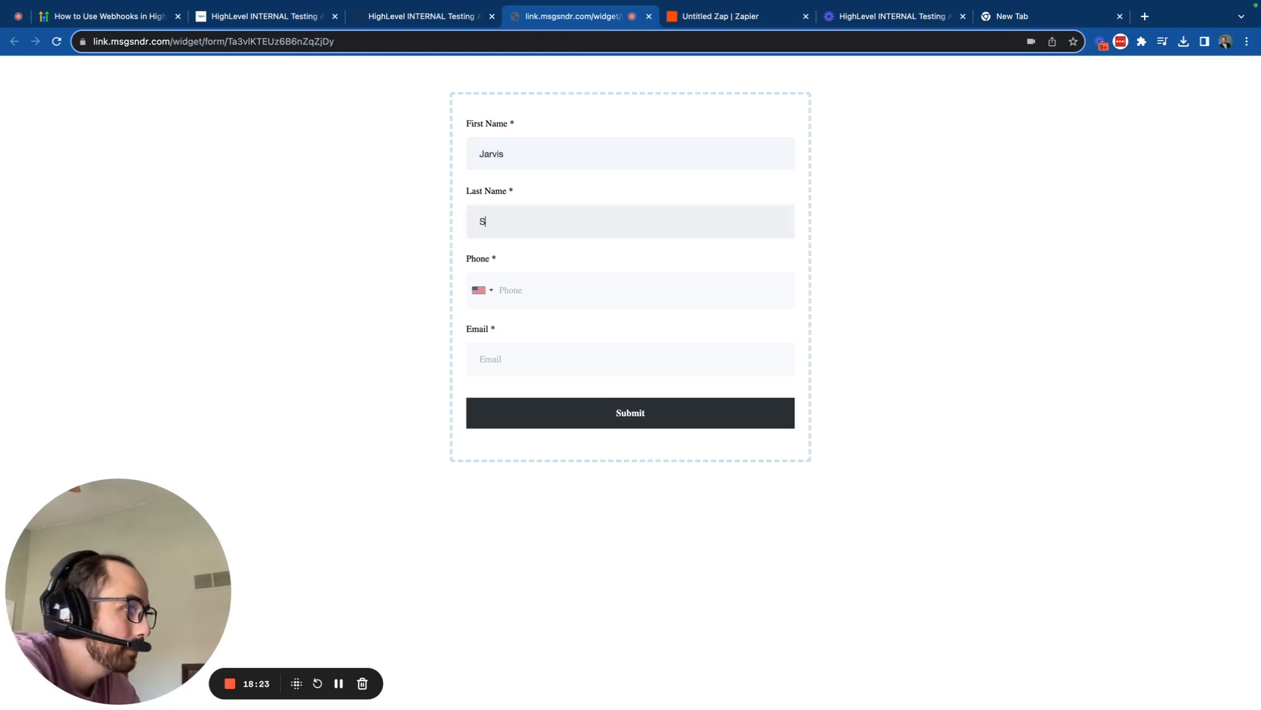
pyautogui.press('Tab')
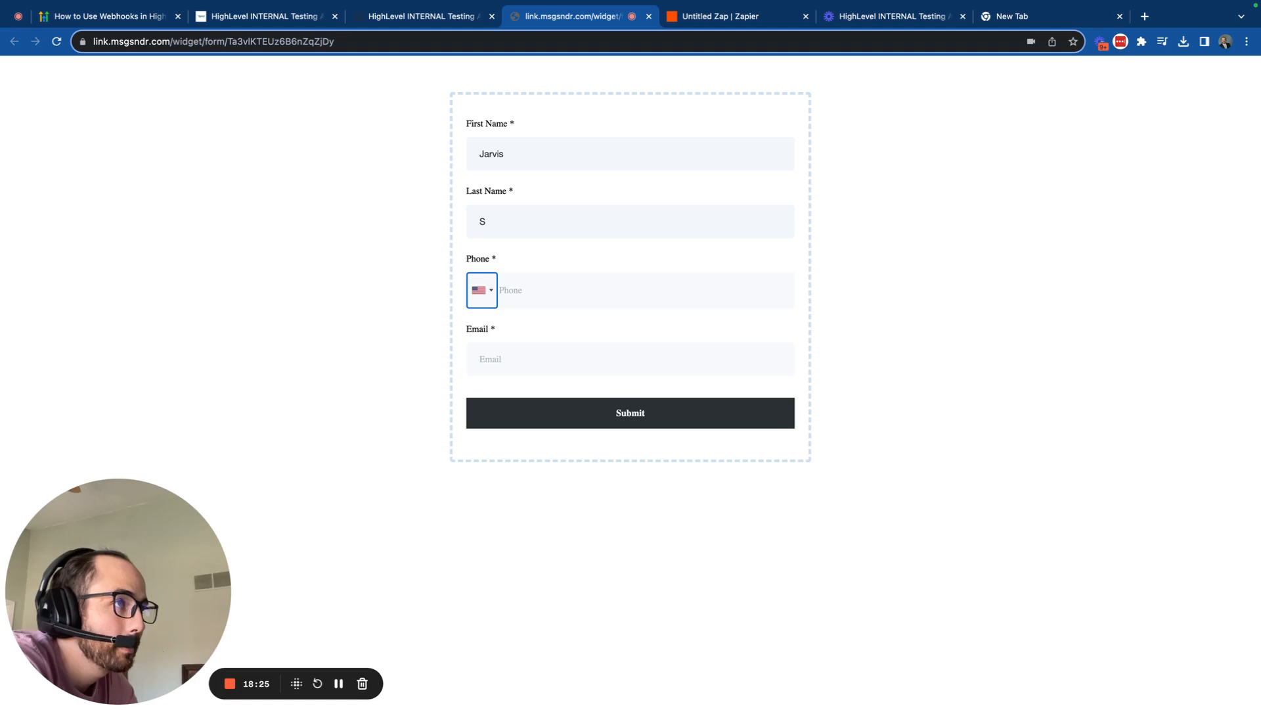
pyautogui.click(576, 276)
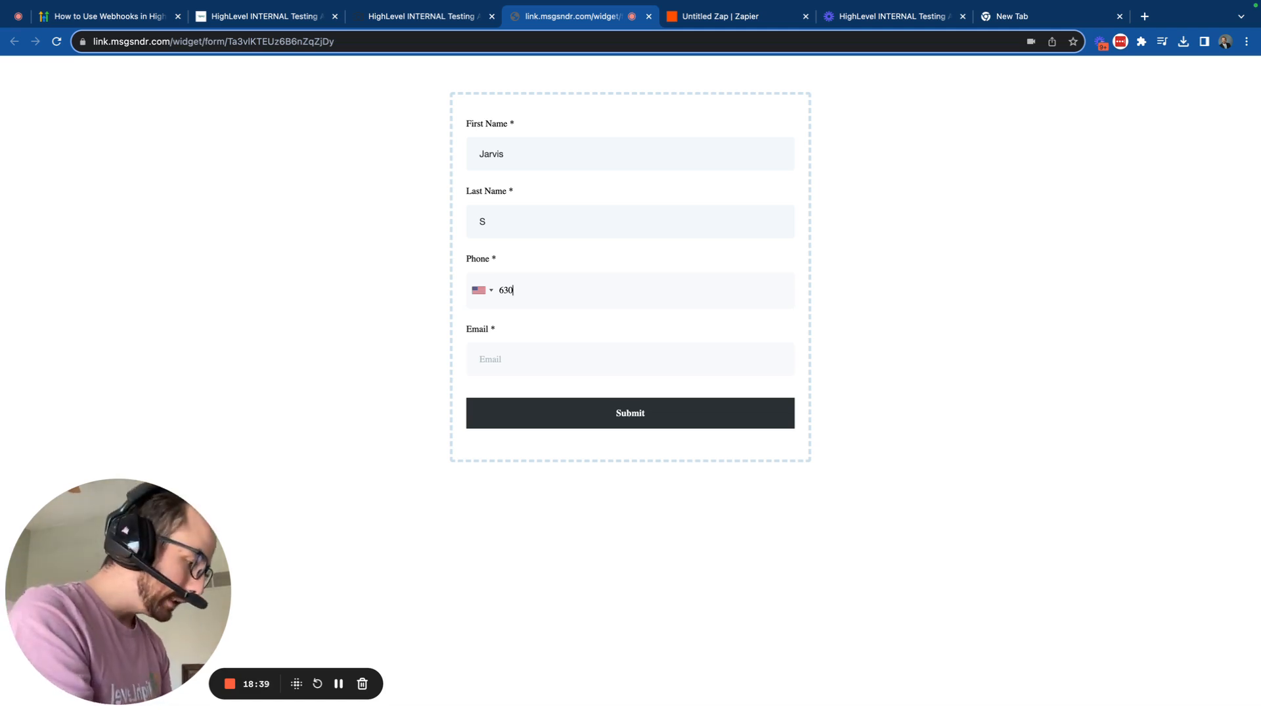
pyautogui.press('BackSpace')
pyautogui.press('BackSpace')
pyautogui.press('BackSpace')
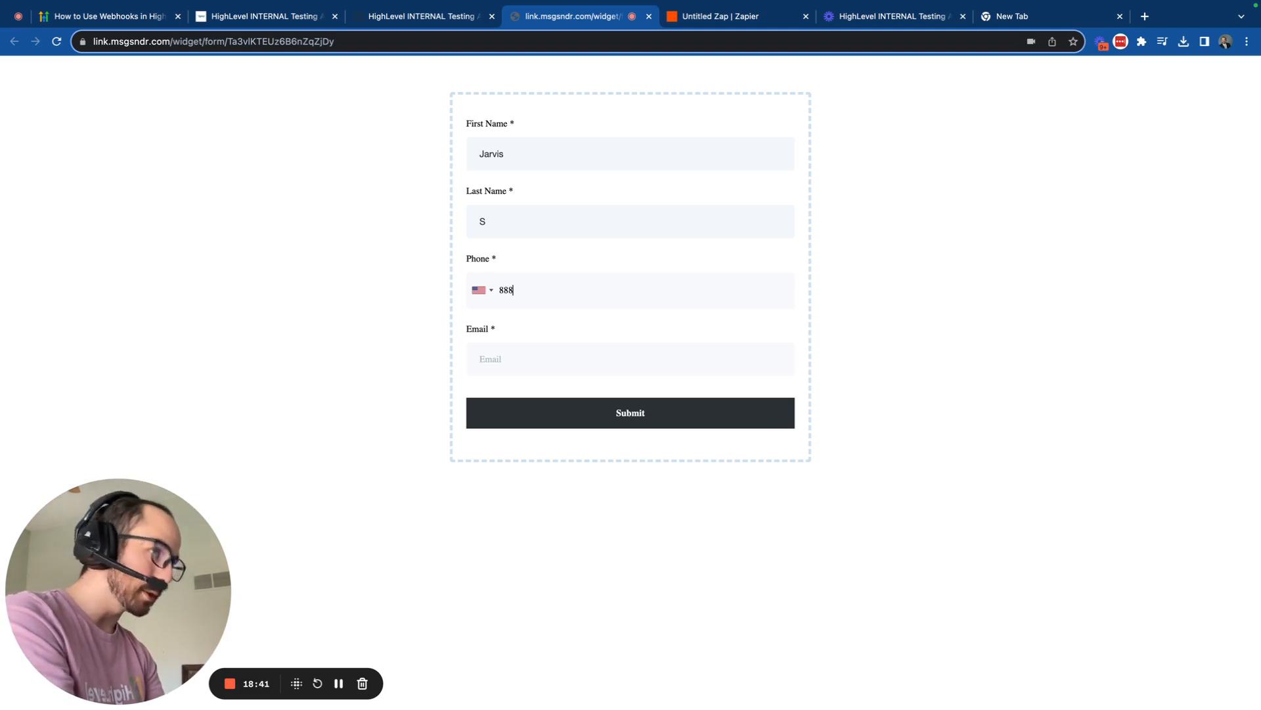
pyautogui.write('888) 888-8888')
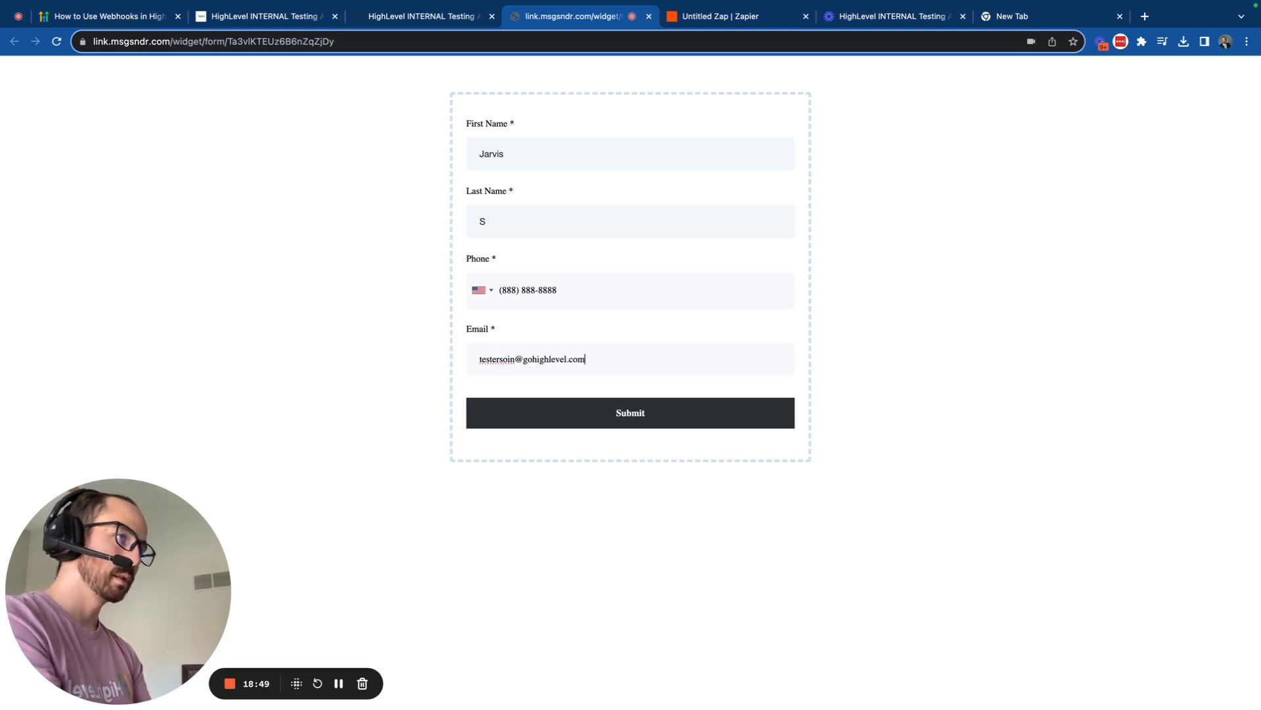
pyautogui.click(604, 415)
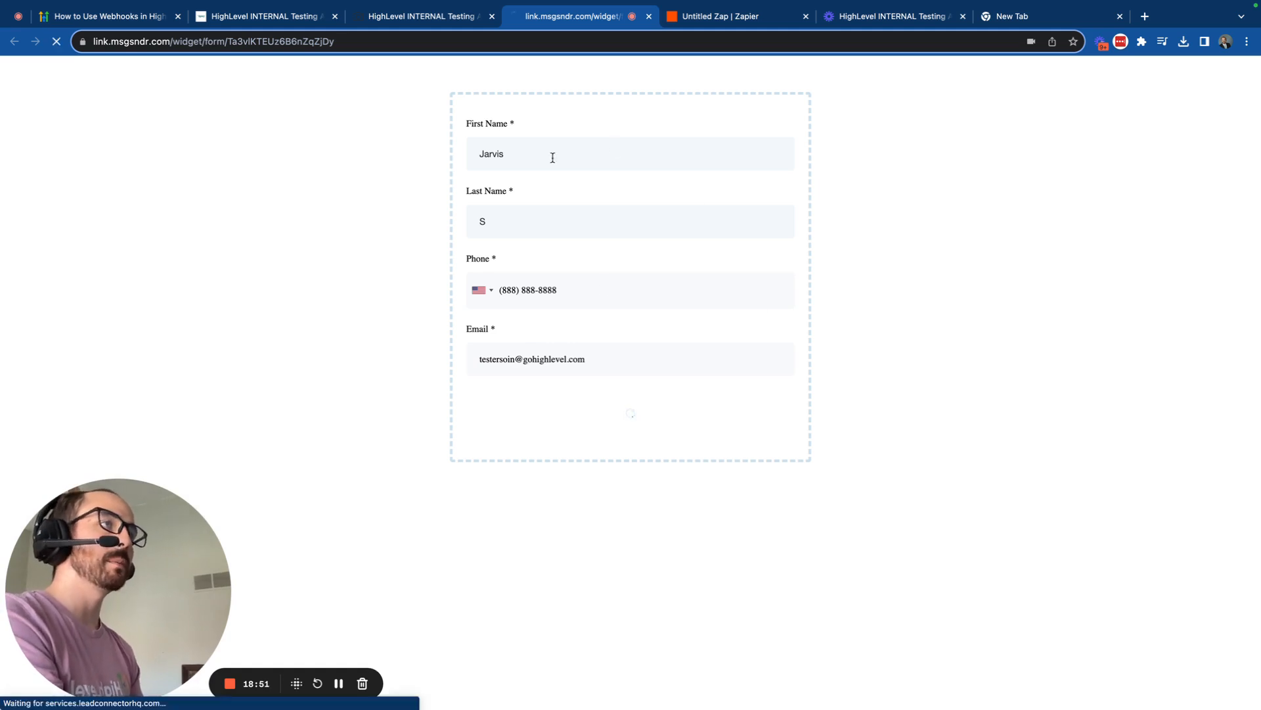
# - Switch to the HighLevel workflow, change it from Draft to Publish, and save it
pyautogui.click(276, 16)
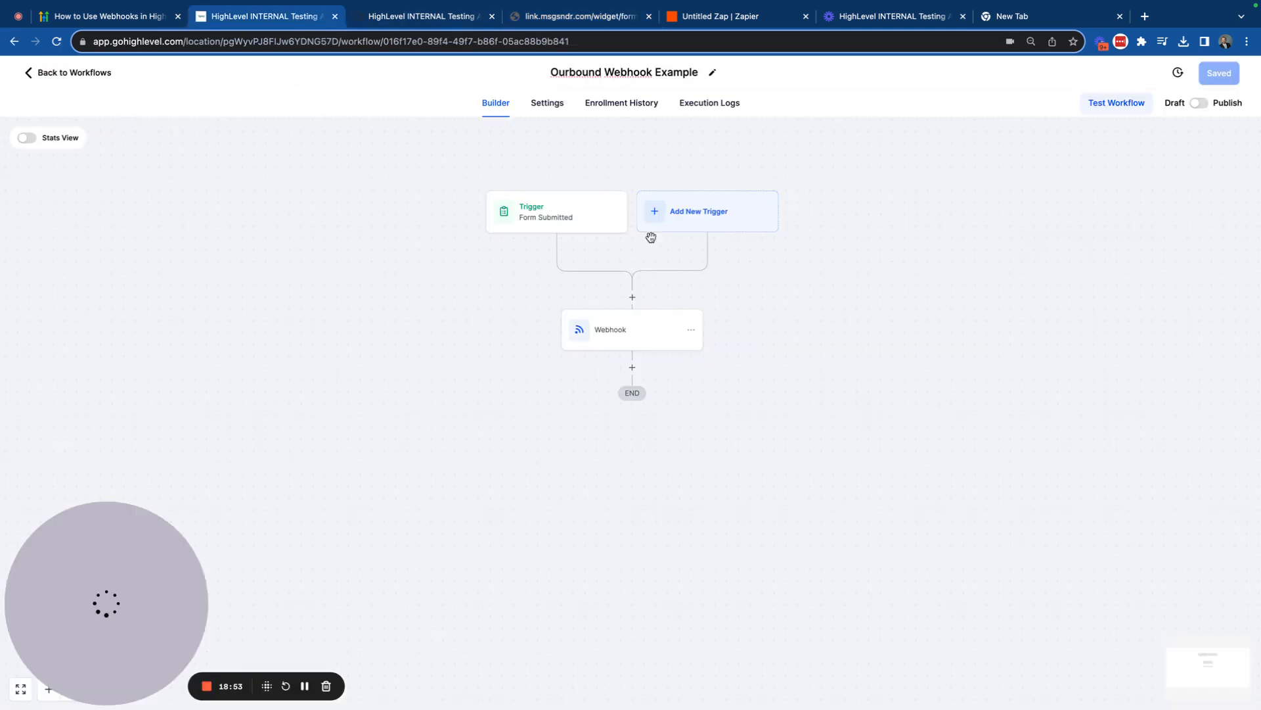
pyautogui.click(1200, 104)
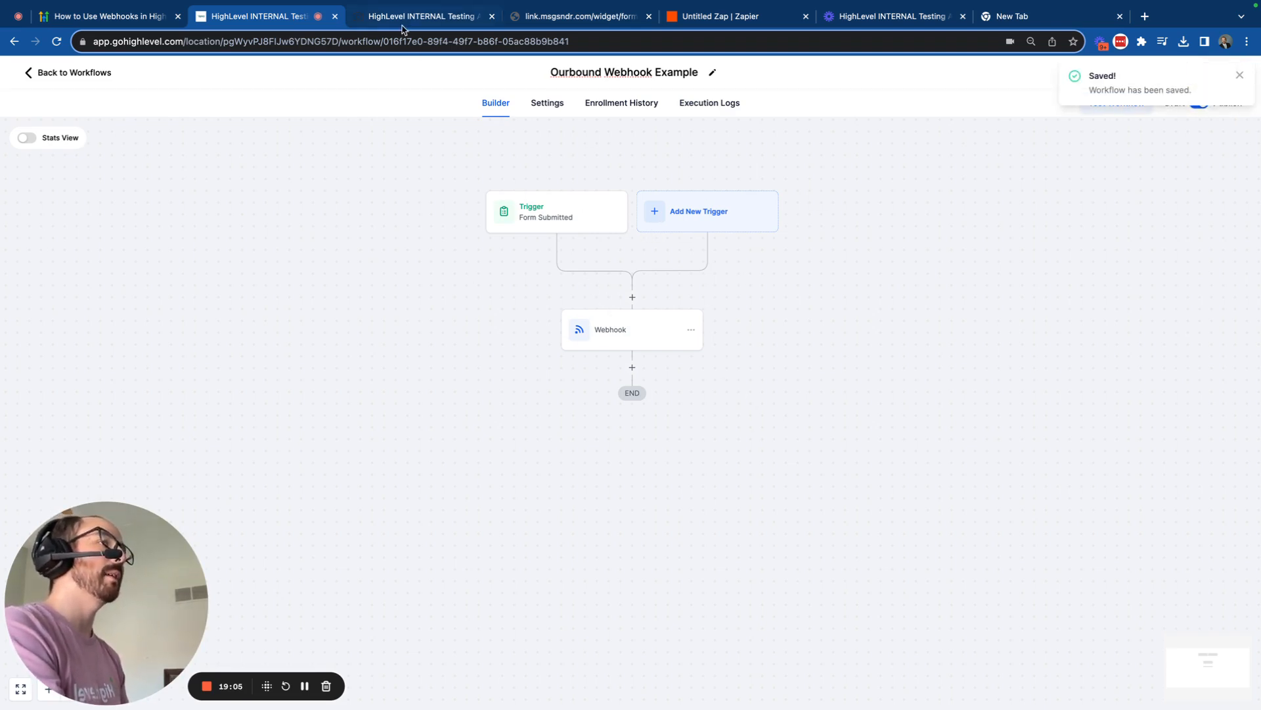
# - Switch to the Zapier draft and test the Catch Hook trigger for an incoming request
pyautogui.click(664, 26)
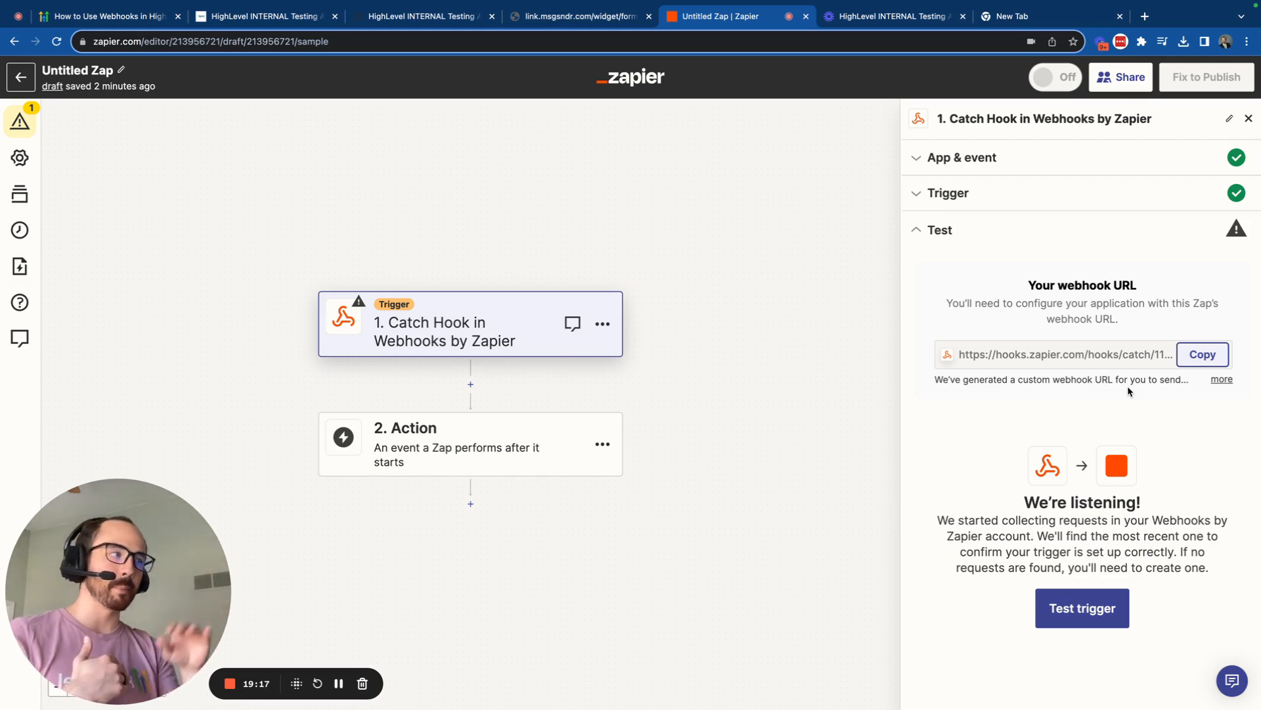
pyautogui.click(1113, 610)
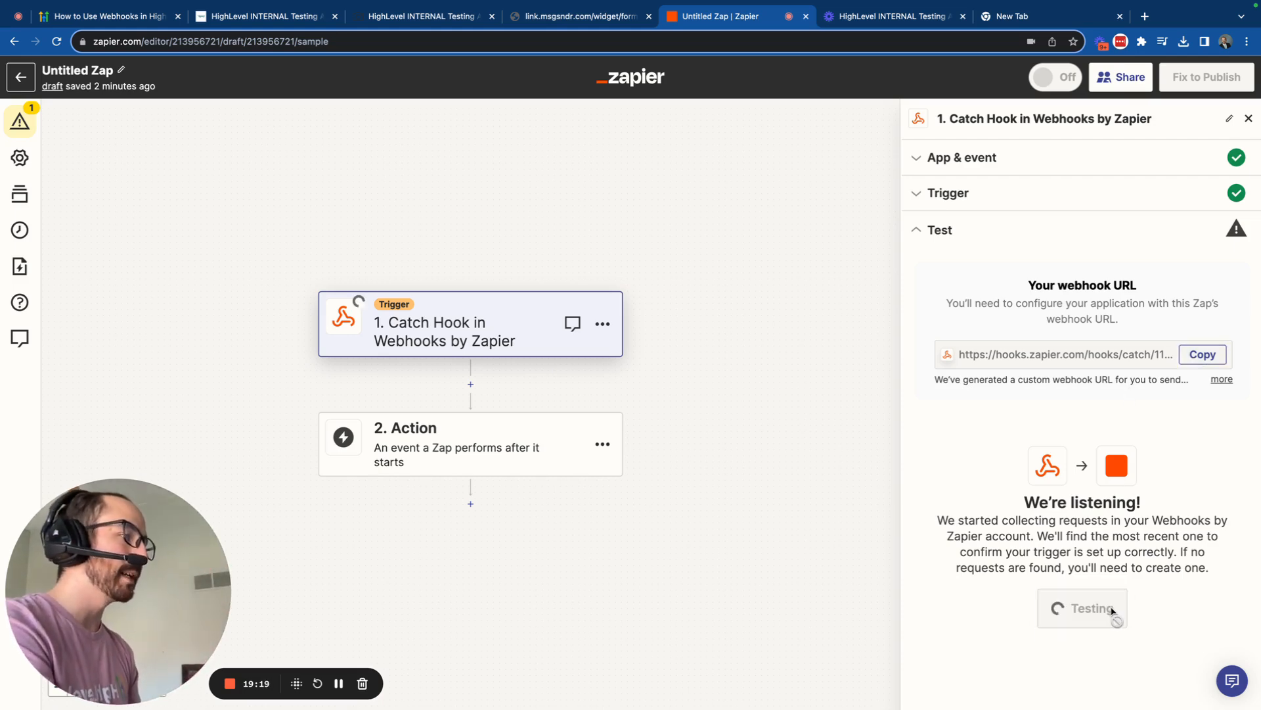
pyautogui.tripleClick(1076, 494)
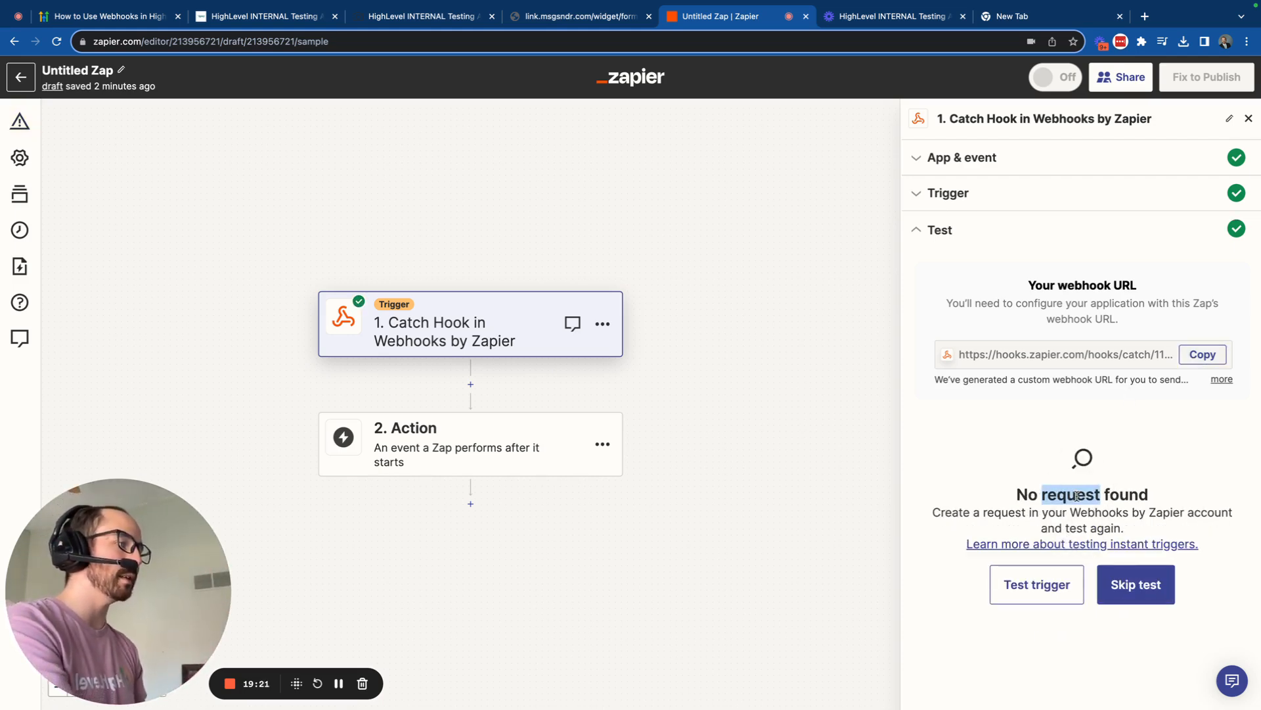
# - Return to the form, enter the test contact's name and phone with a different email, and submit it again
pyautogui.click(250, 12)
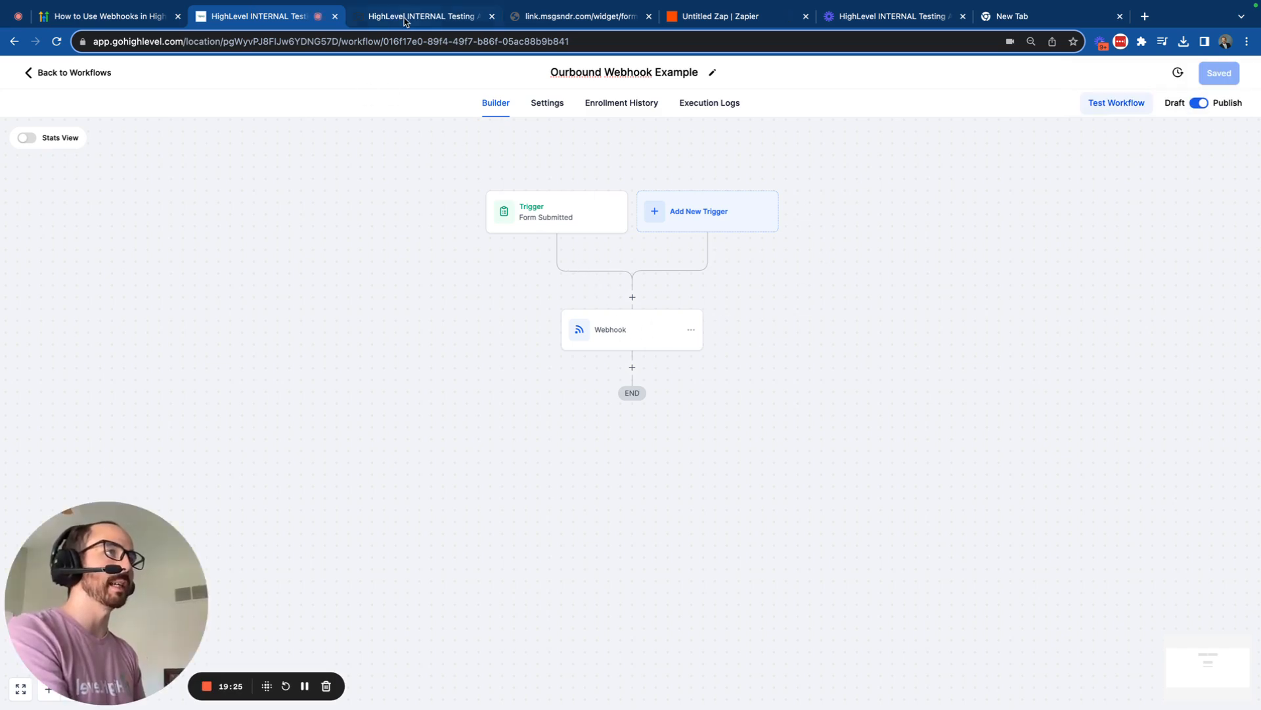
pyautogui.click(587, 12)
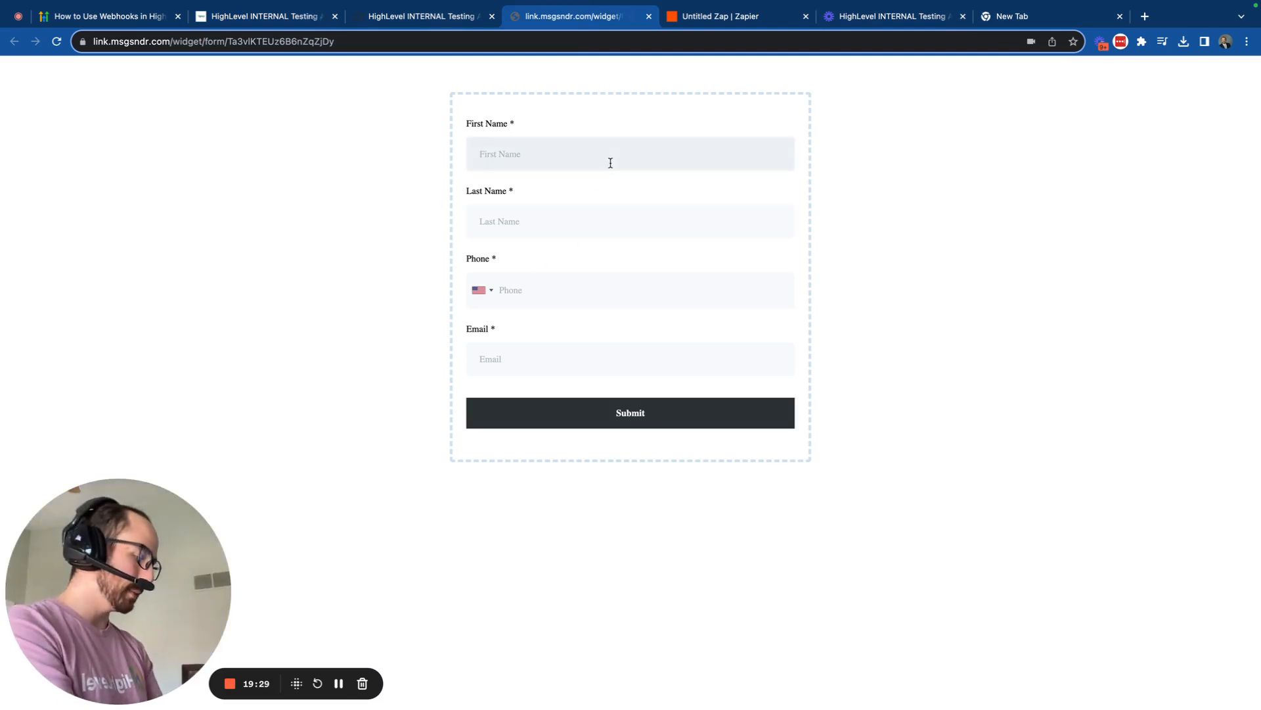
pyautogui.write('Jarvis')
pyautogui.press('Tab')
pyautogui.write('S')
pyautogui.press('Tab')
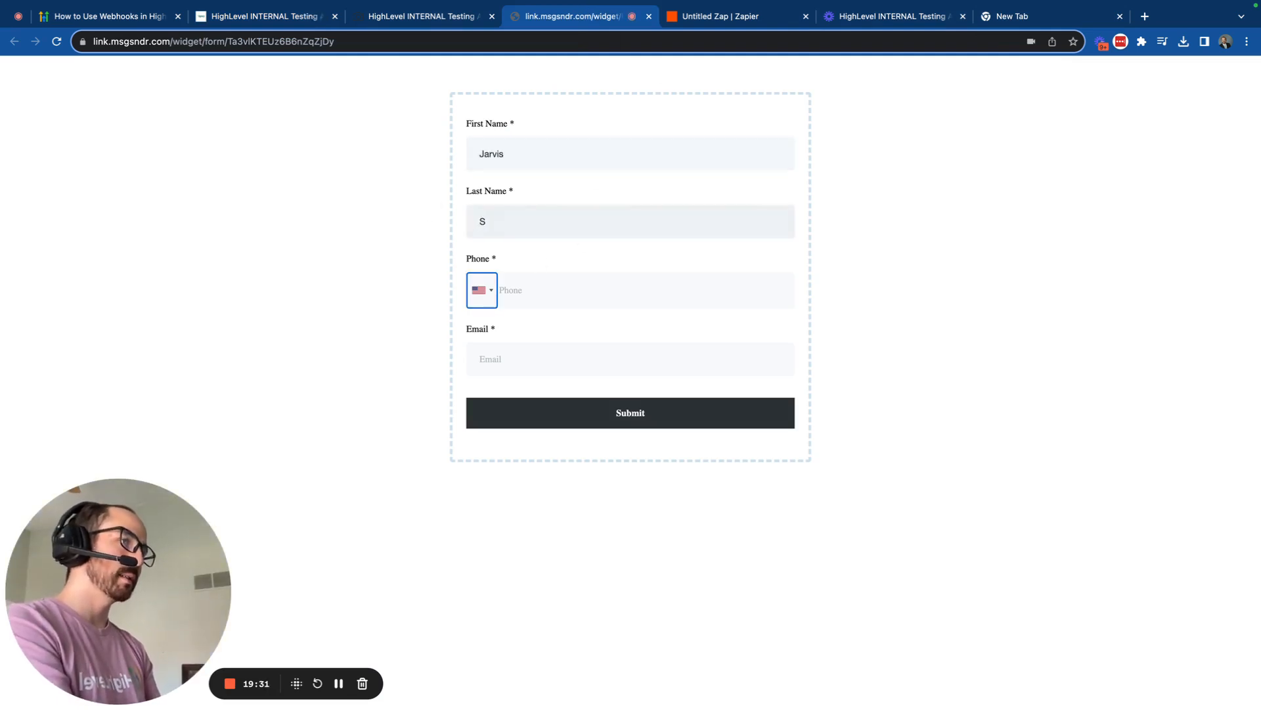
pyautogui.click(632, 269)
pyautogui.click(638, 294)
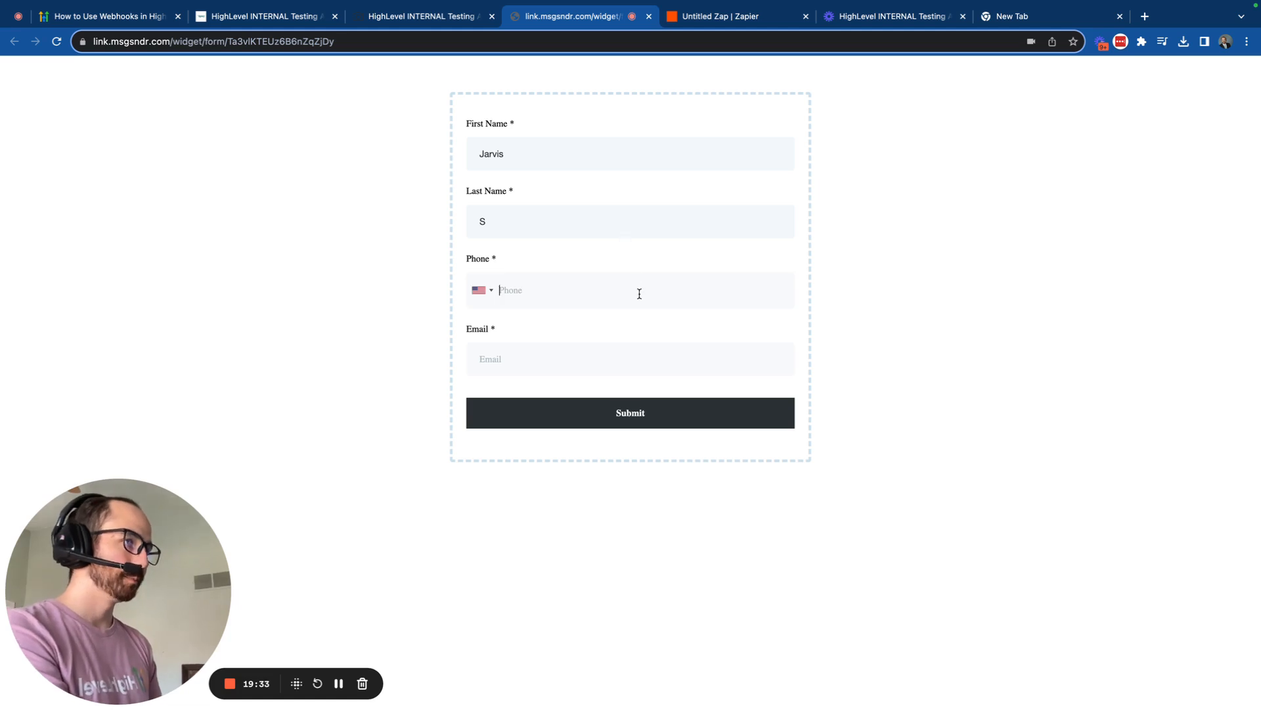
pyautogui.write('88888')
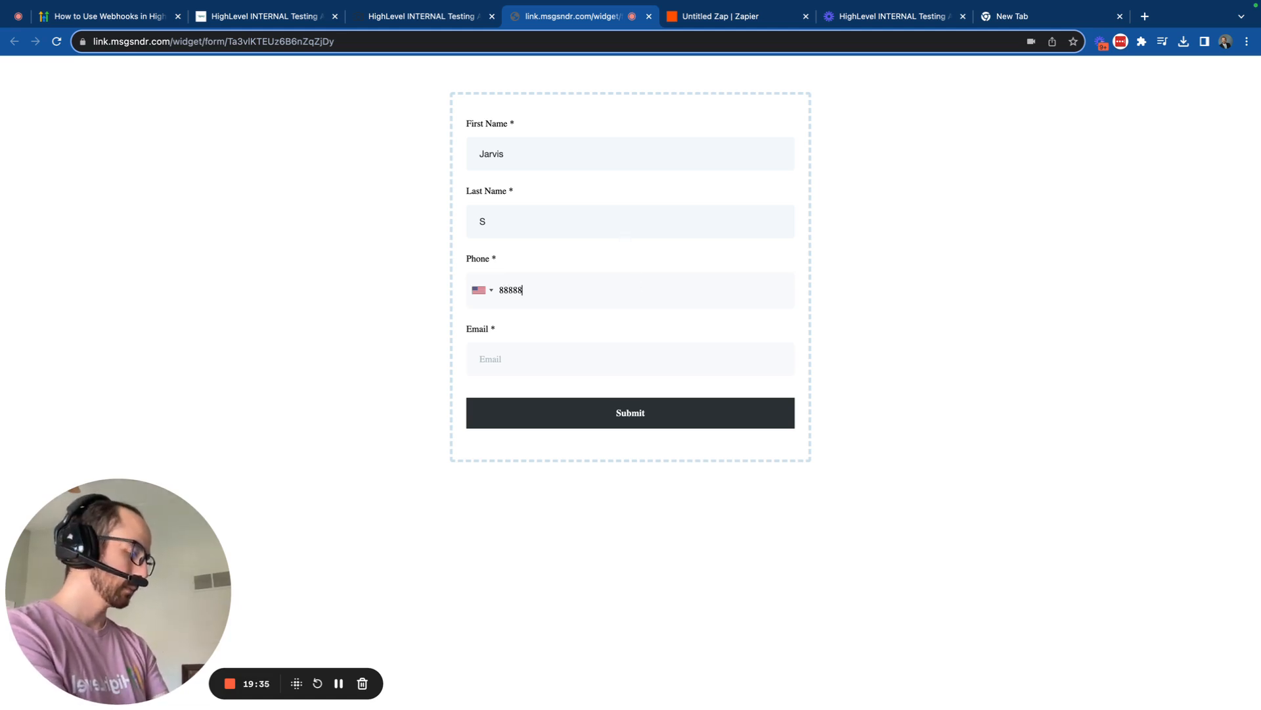
pyautogui.write(') 888-8888')
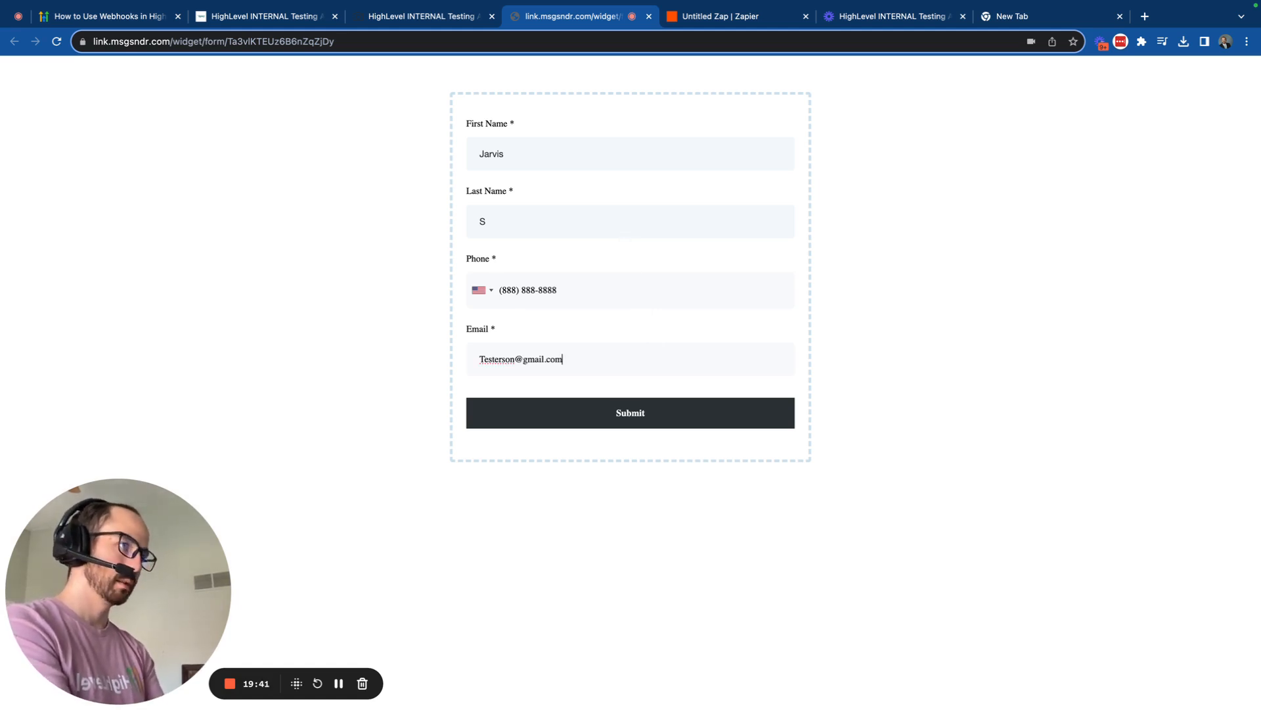
pyautogui.click(689, 414)
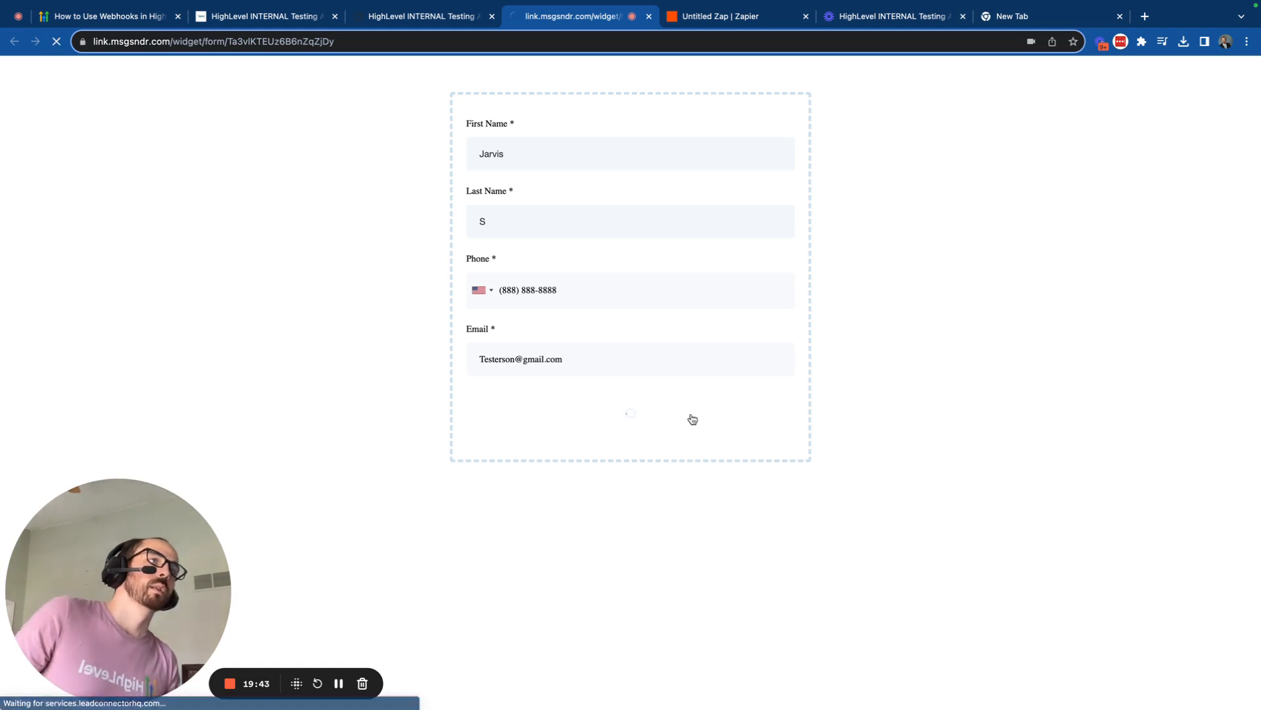
# - Go back to the Zap and repeat the Catch Hook trigger test until a request loads
pyautogui.click(702, 17)
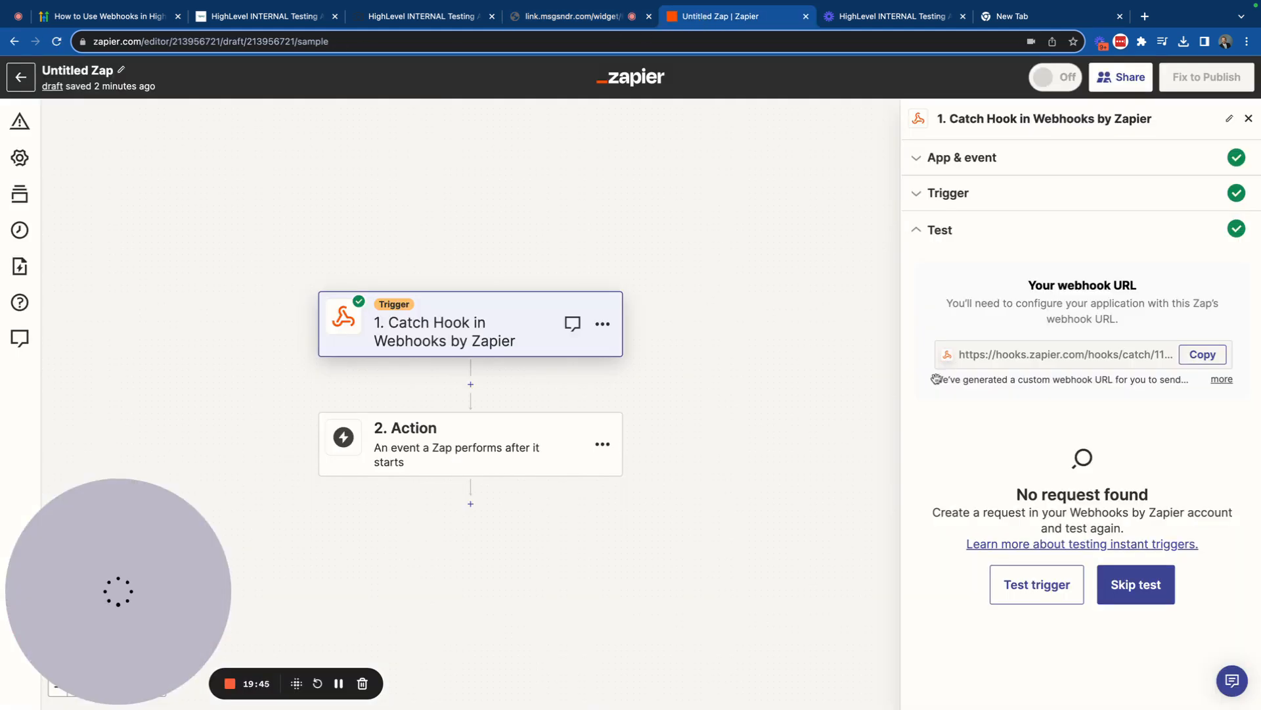
pyautogui.click(1058, 599)
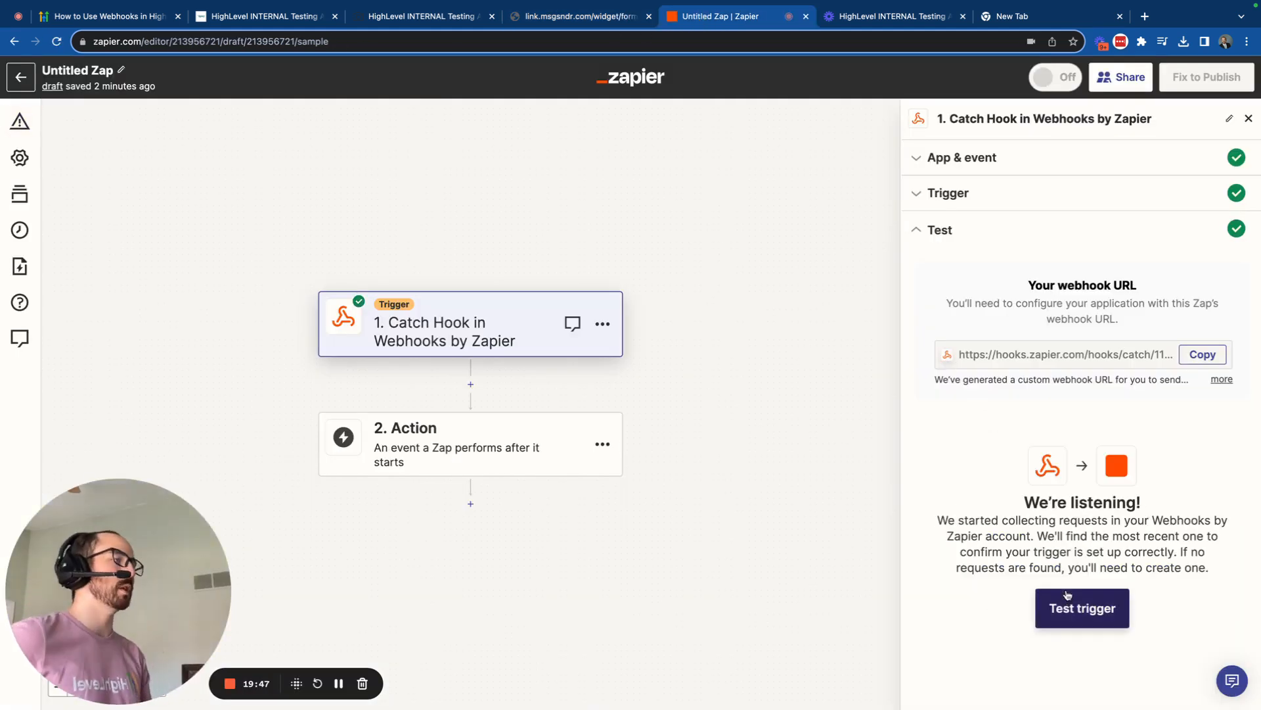
pyautogui.click(1051, 595)
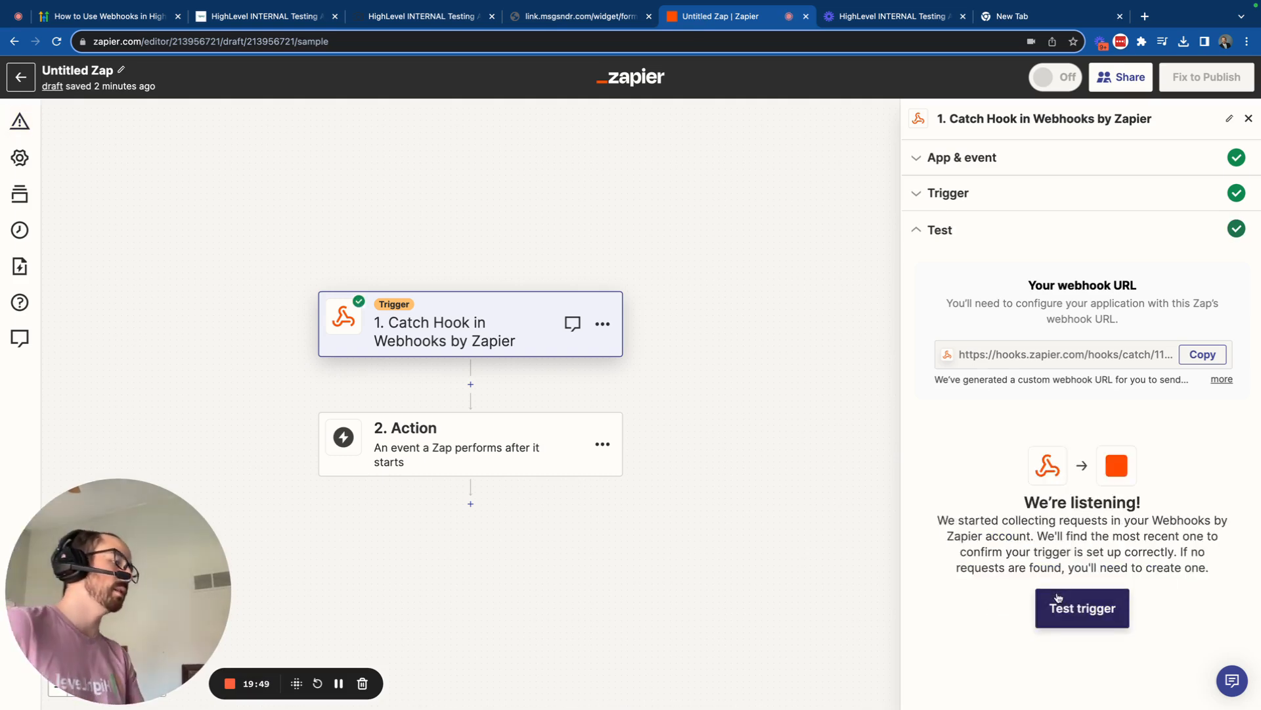
pyautogui.click(1069, 596)
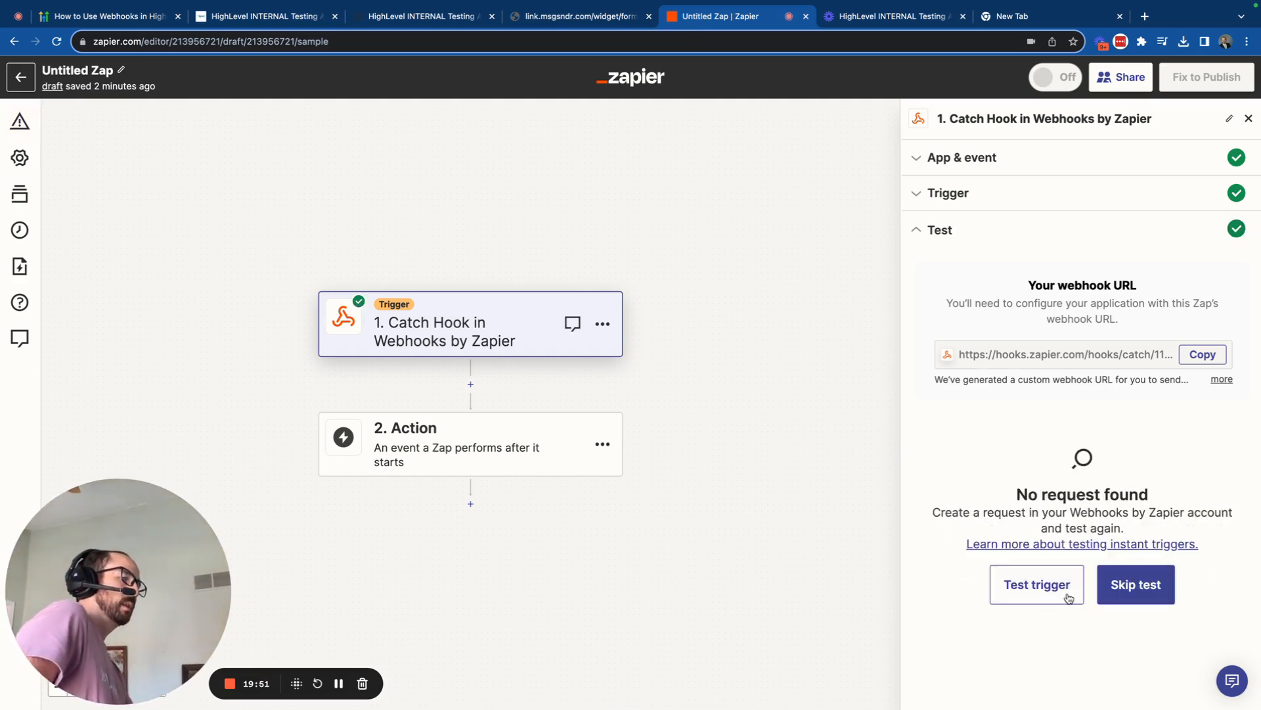
pyautogui.click(1069, 596)
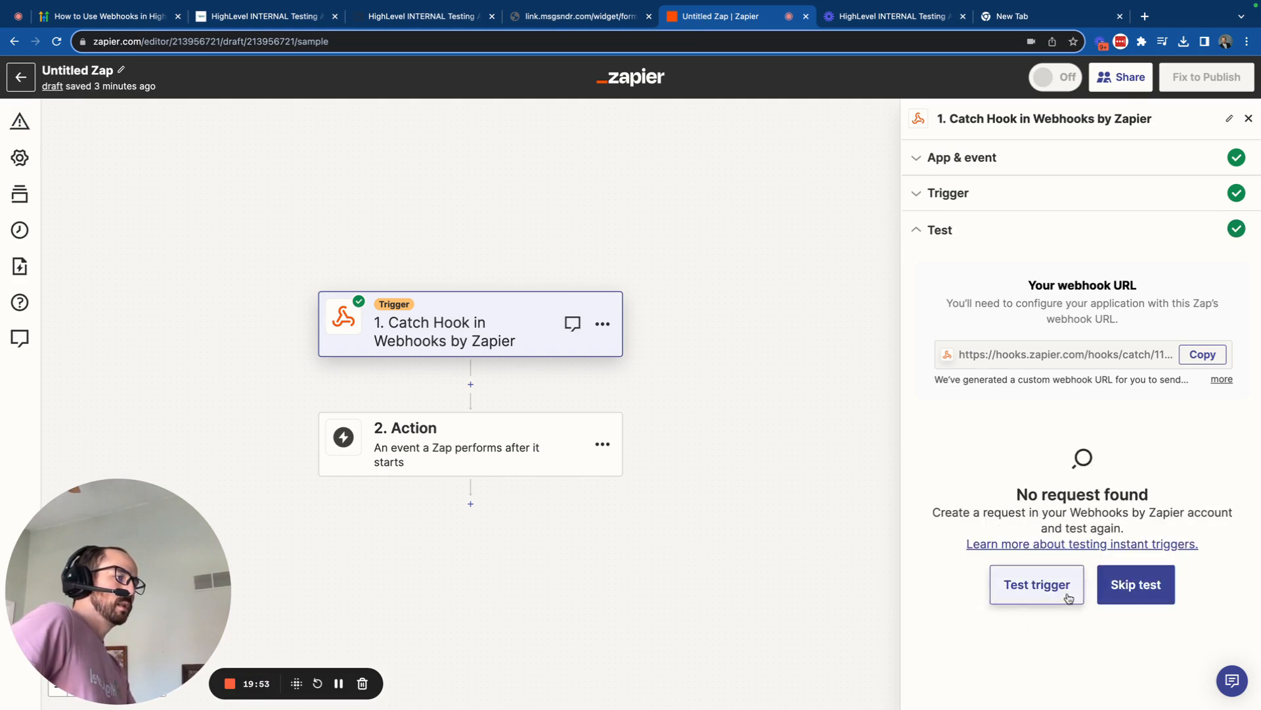
# - Review the fields of request A and continue with it as the trigger's selected record
pyautogui.scroll(-3, 947, 613)
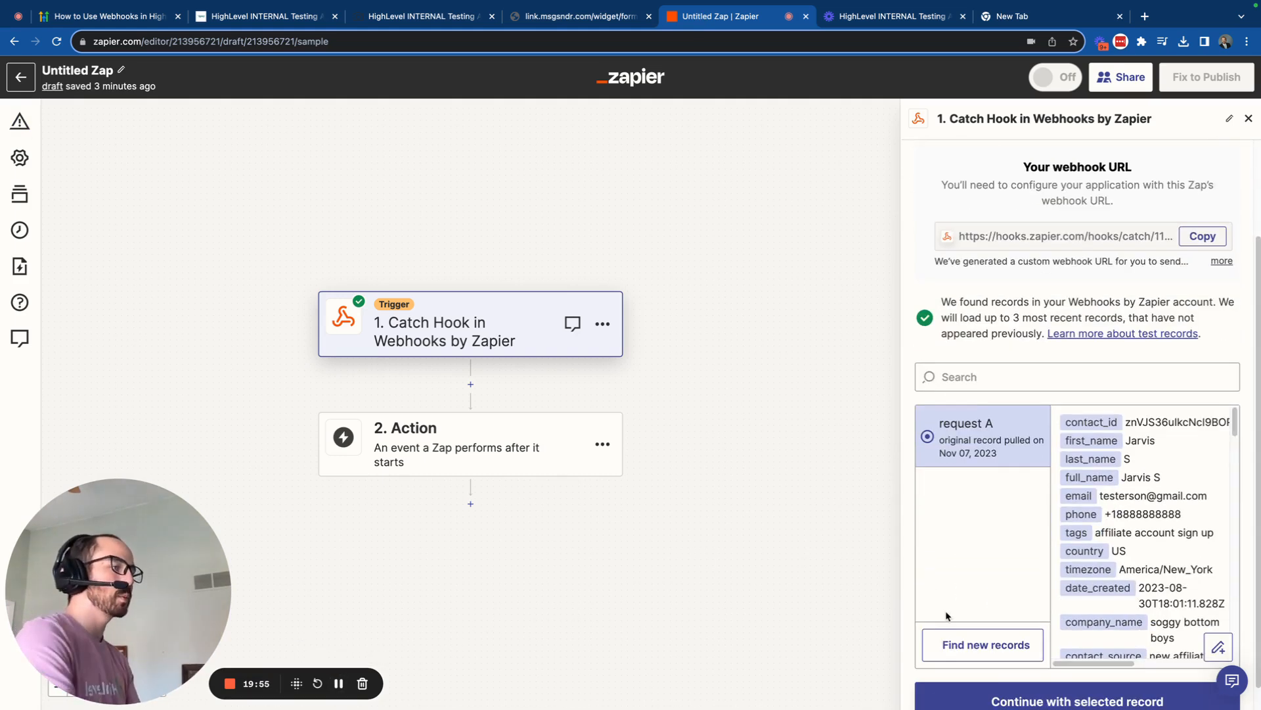
pyautogui.scroll(-10, 1134, 535)
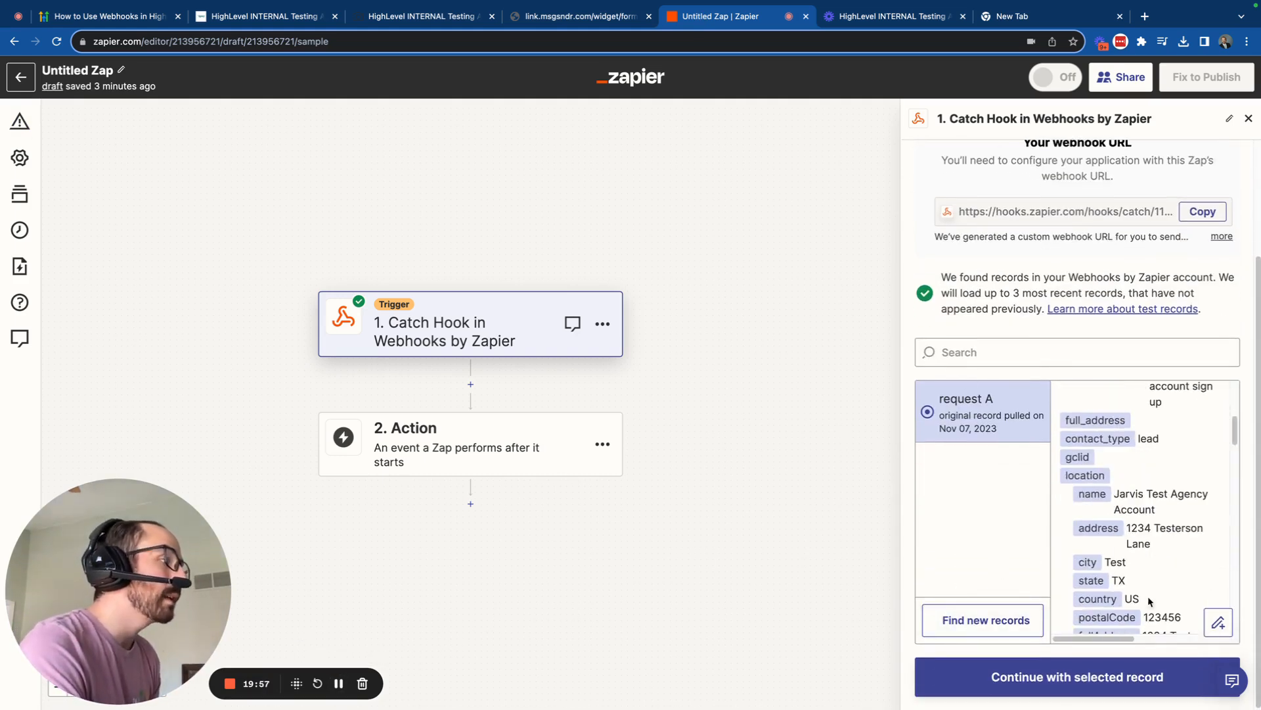
pyautogui.scroll(-10, 1146, 572)
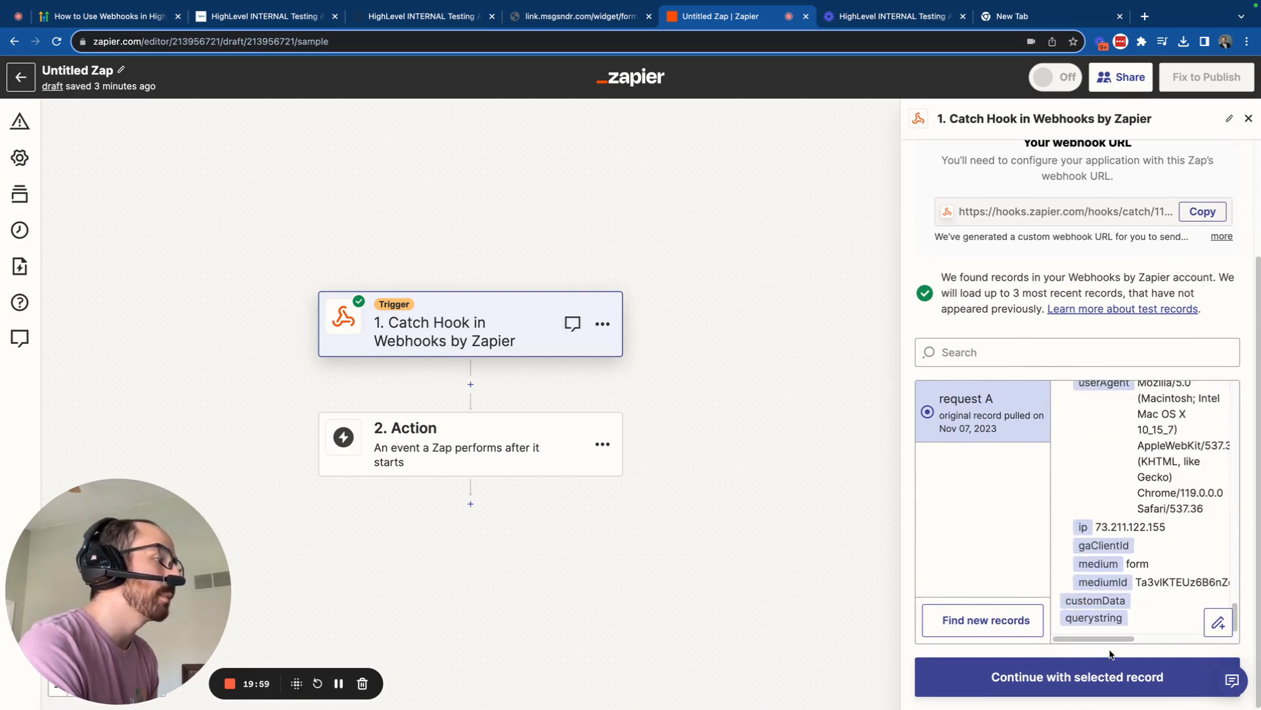
pyautogui.click(1110, 677)
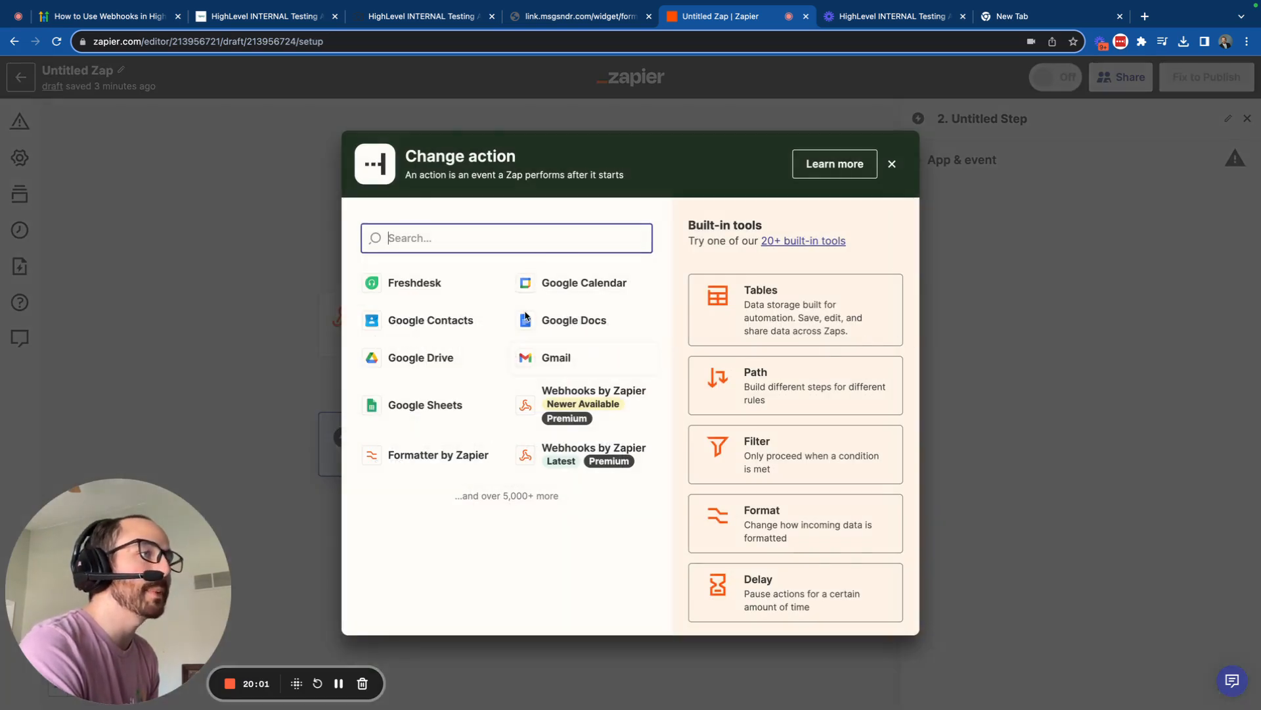
# - Search the action apps for "stripe" and choose Stripe for the Zap's second step
pyautogui.write('strip')
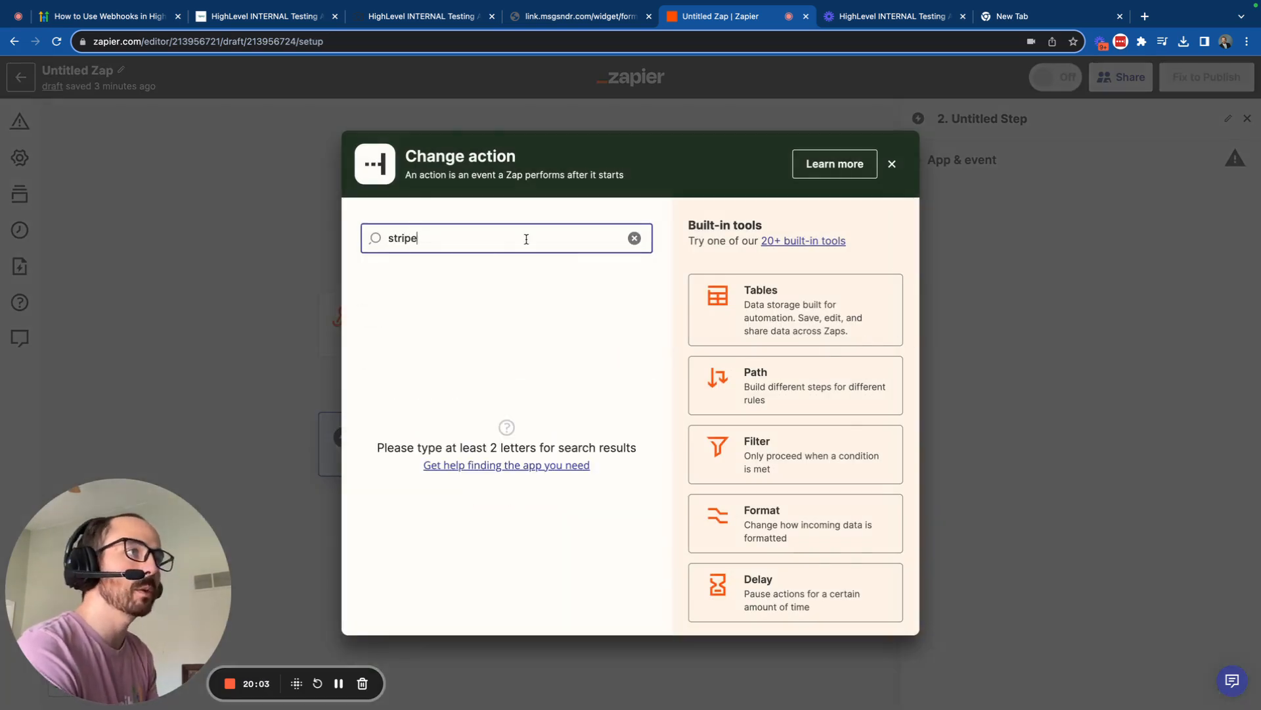
pyautogui.write('e')
pyautogui.click(374, 288)
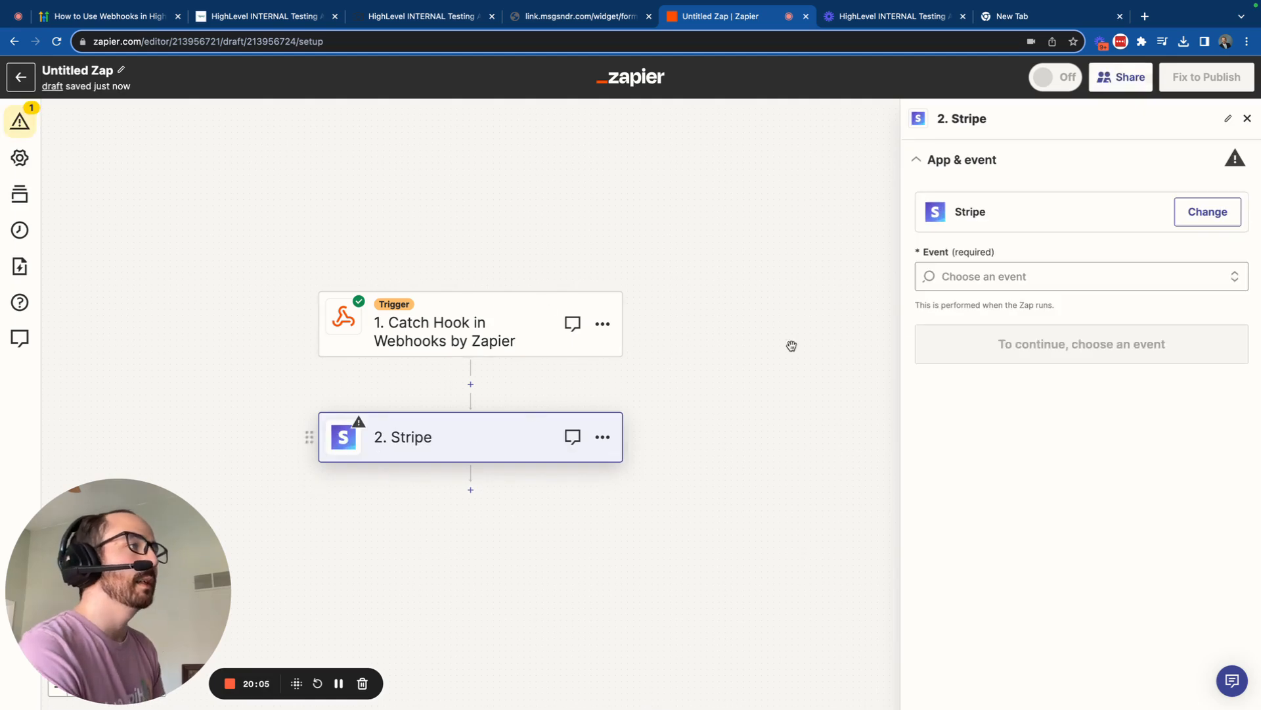
# - Set the Stripe step's event to Update Customer and continue through to its action fields
pyautogui.click(983, 276)
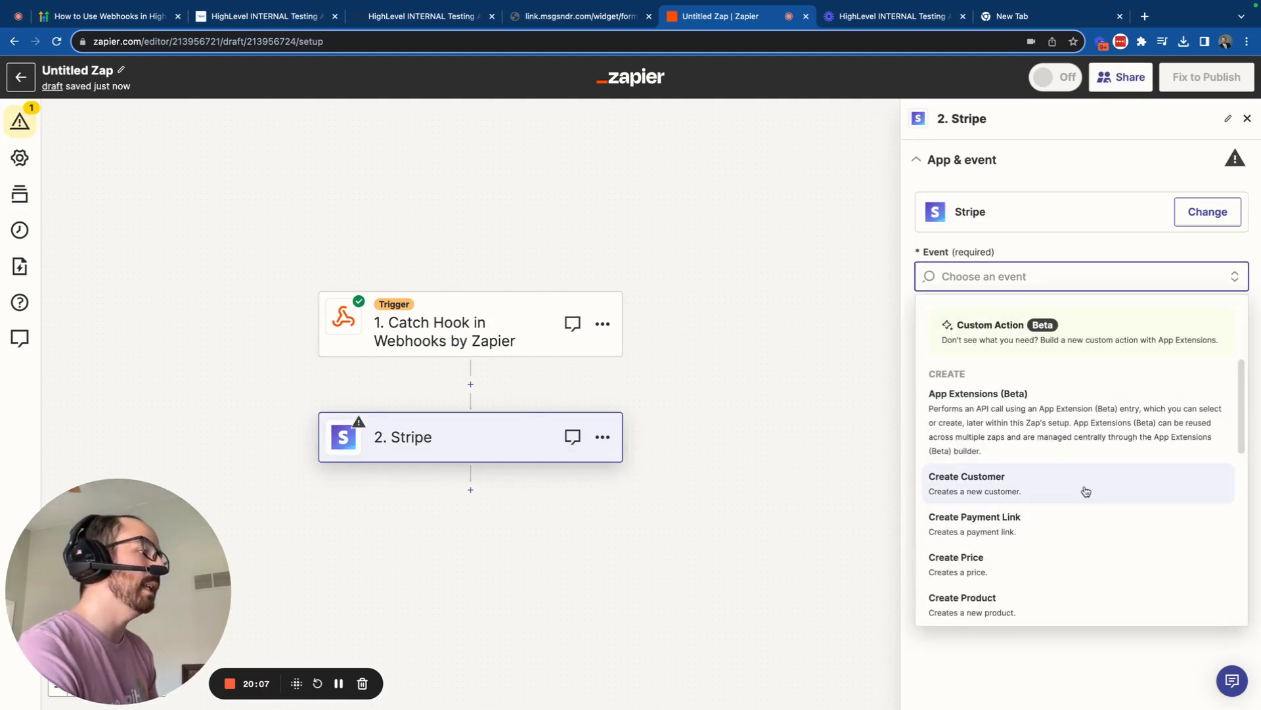
pyautogui.scroll(-1, 1089, 561)
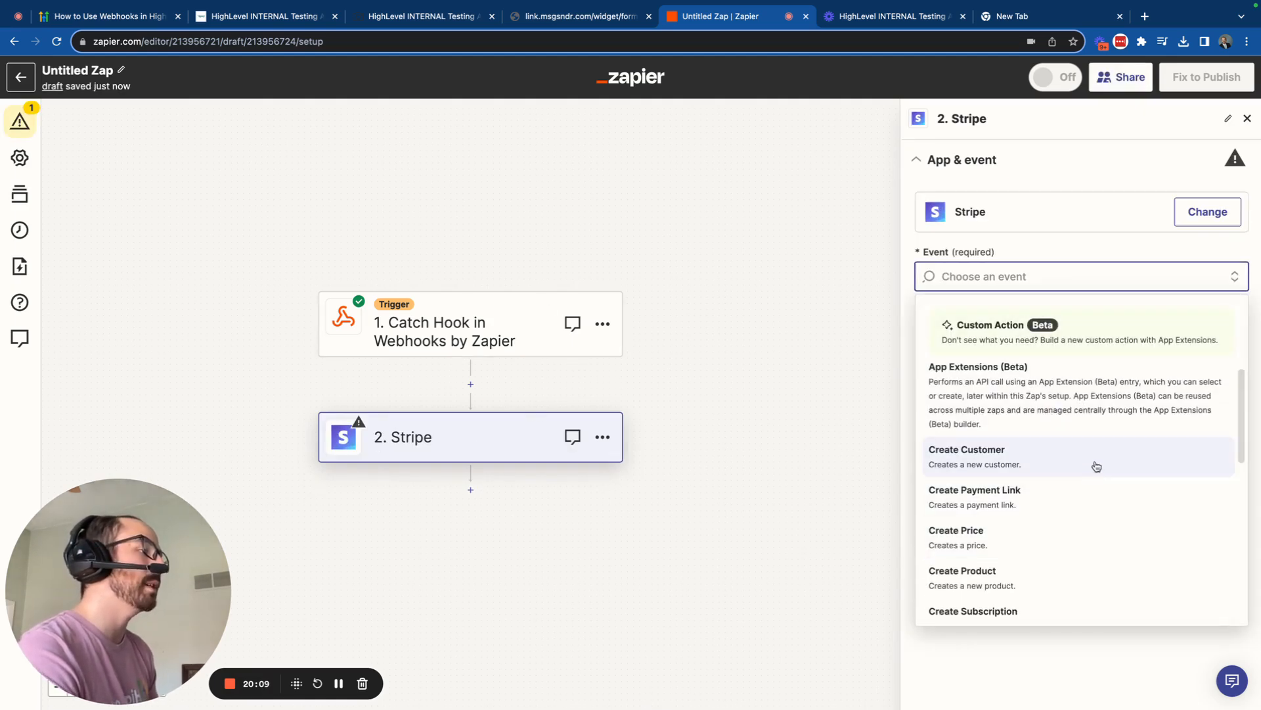
pyautogui.scroll(-3, 1115, 578)
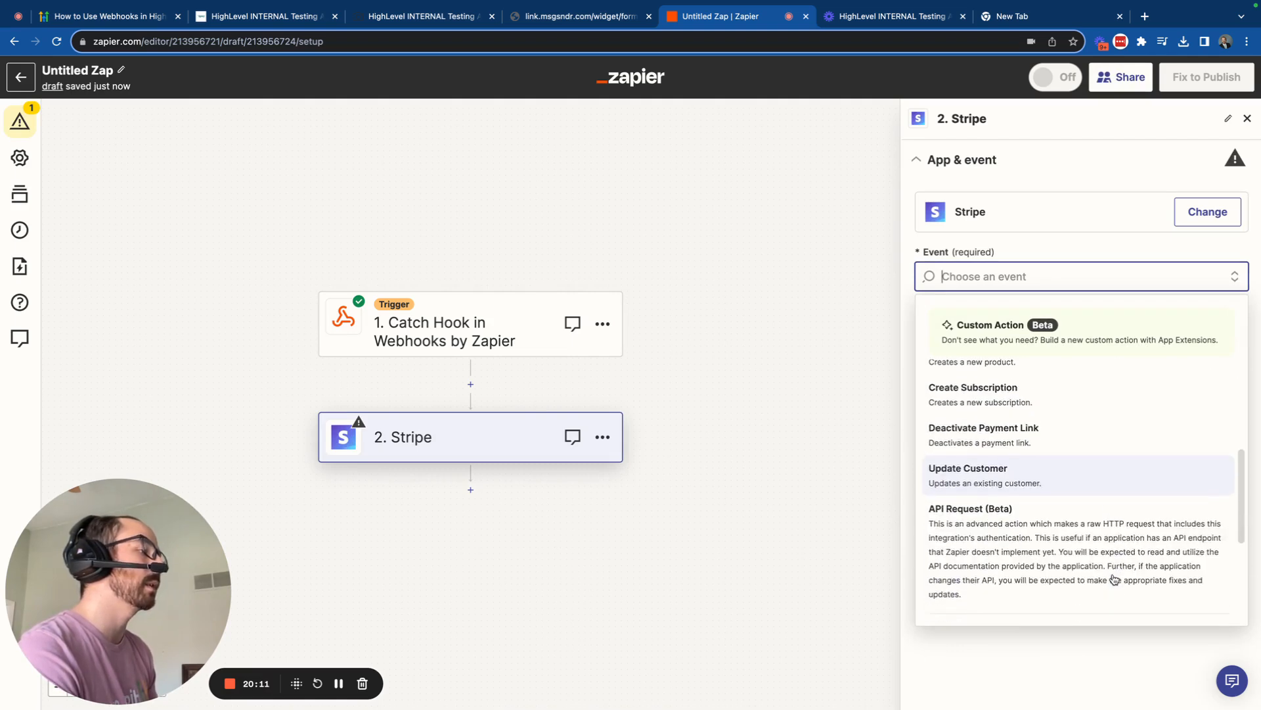
pyautogui.click(1086, 467)
pyautogui.click(1036, 345)
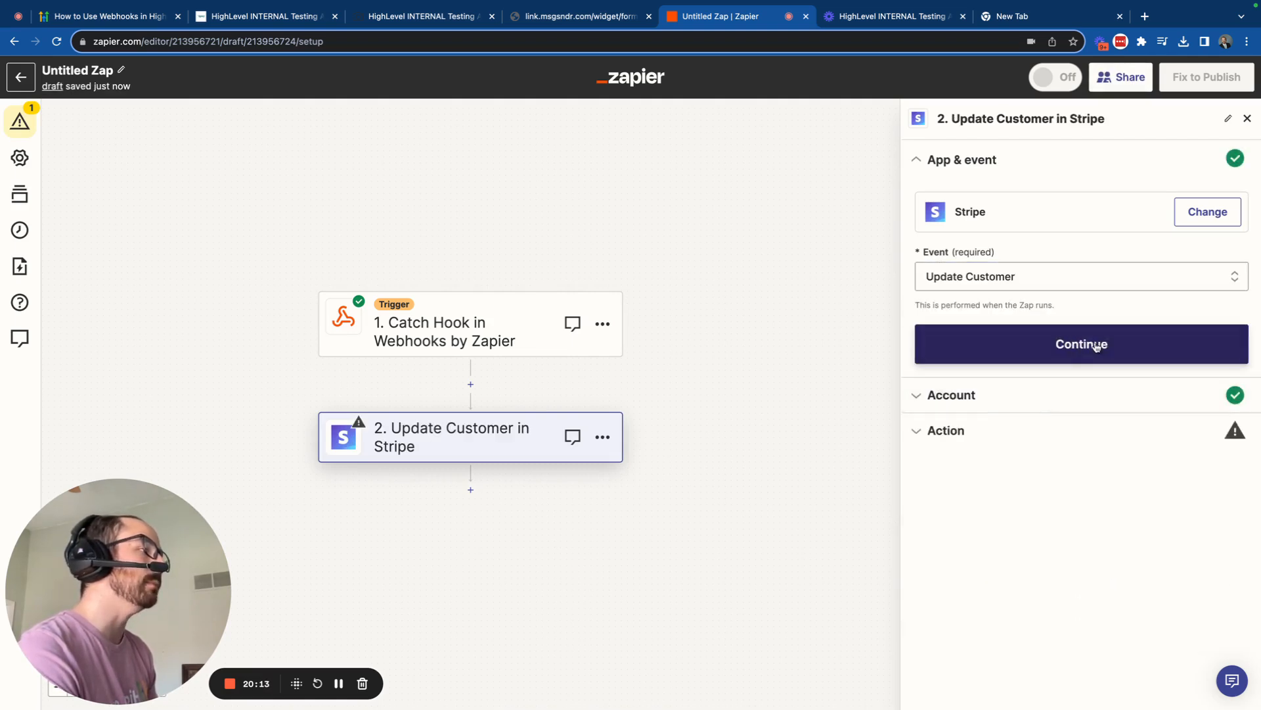
pyautogui.click(971, 379)
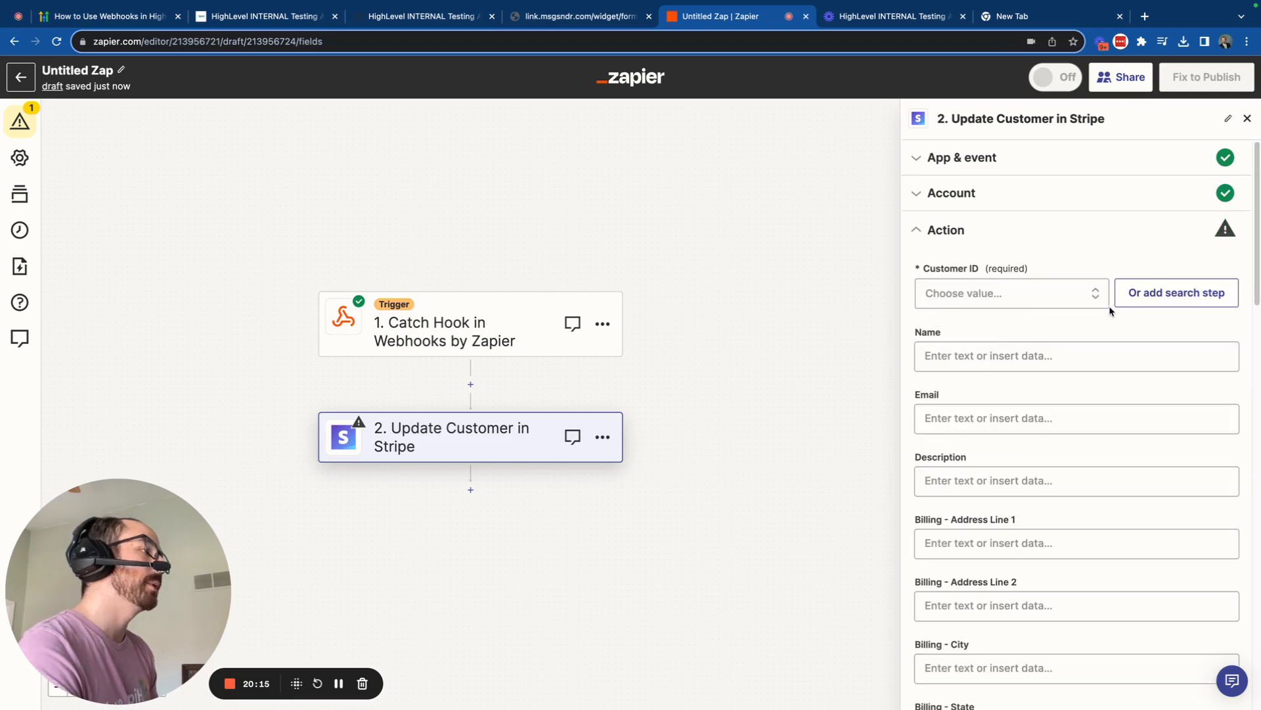
pyautogui.click(997, 293)
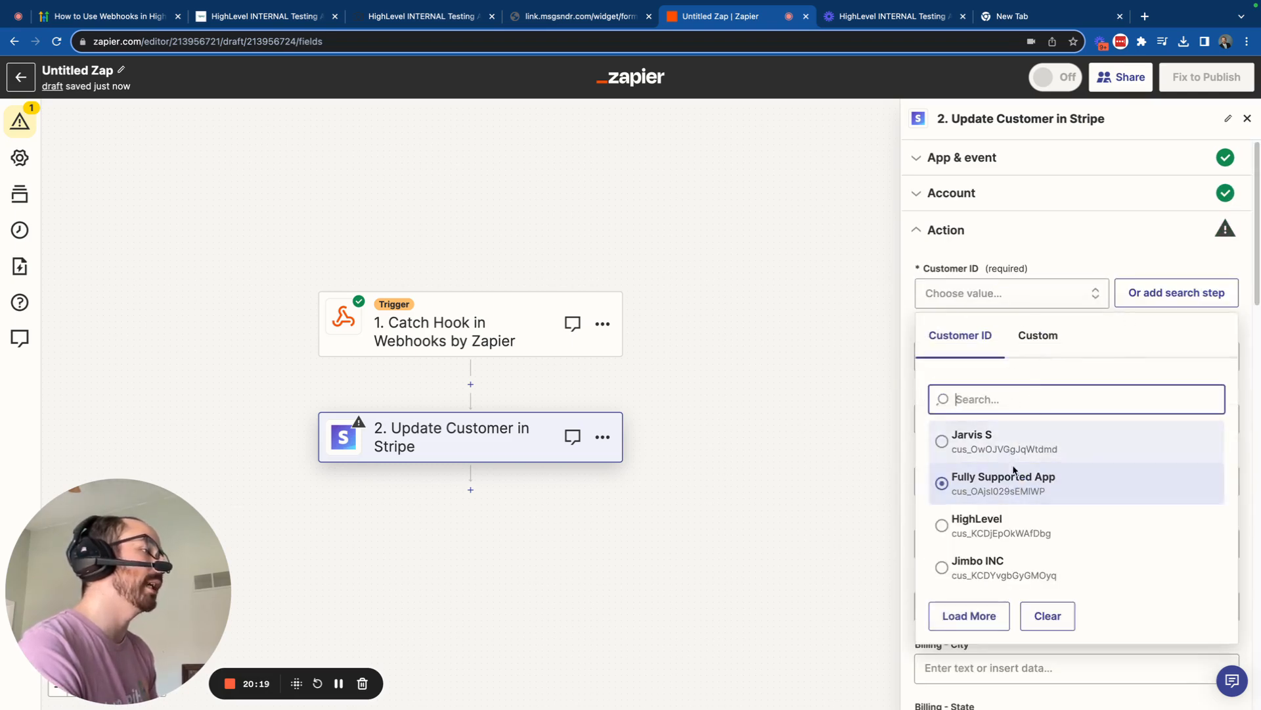
pyautogui.click(1009, 446)
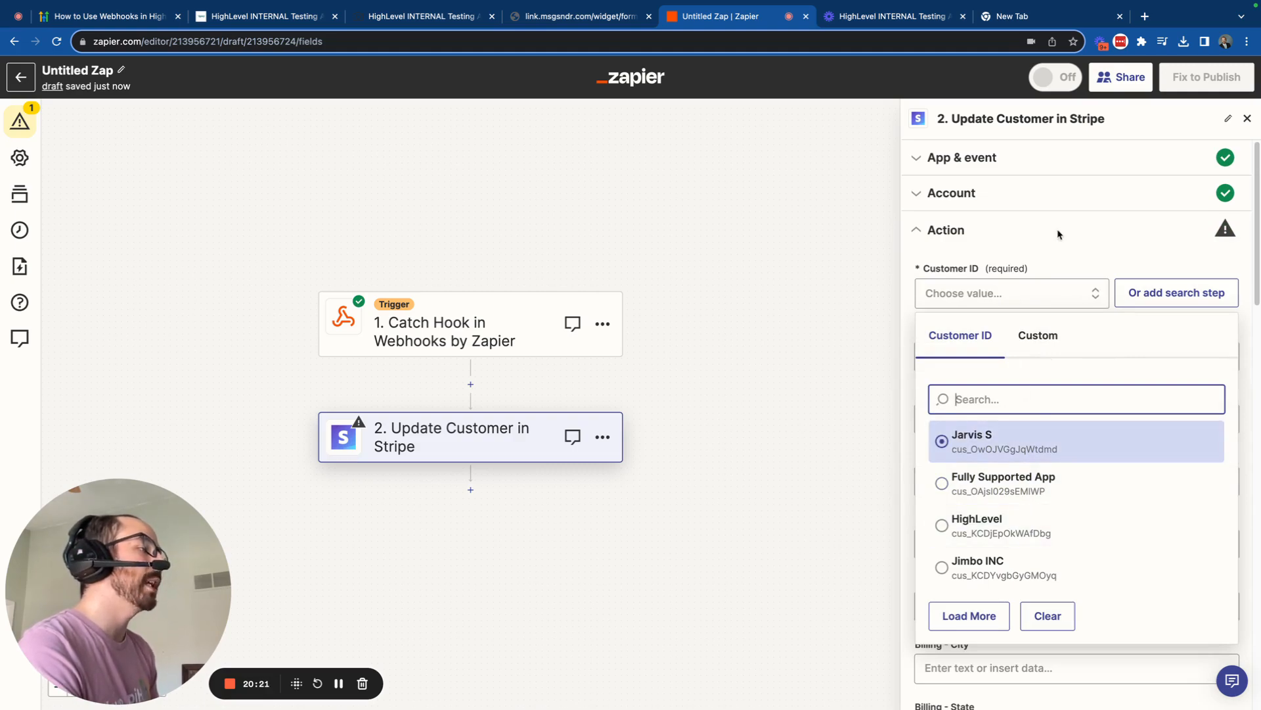
pyautogui.click(1115, 262)
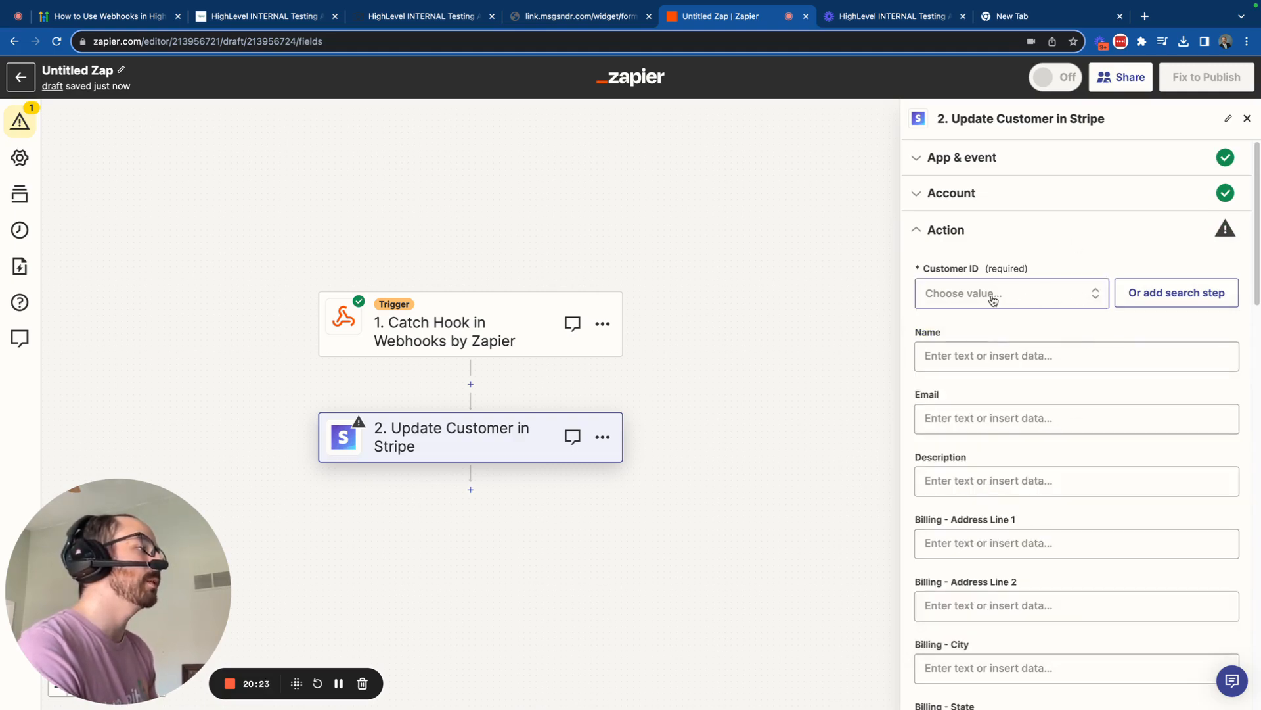
# - Search the webhook fields for "full" and map the Stripe customer's Name to Full Name from the Catch Hook trigger
pyautogui.click(1065, 356)
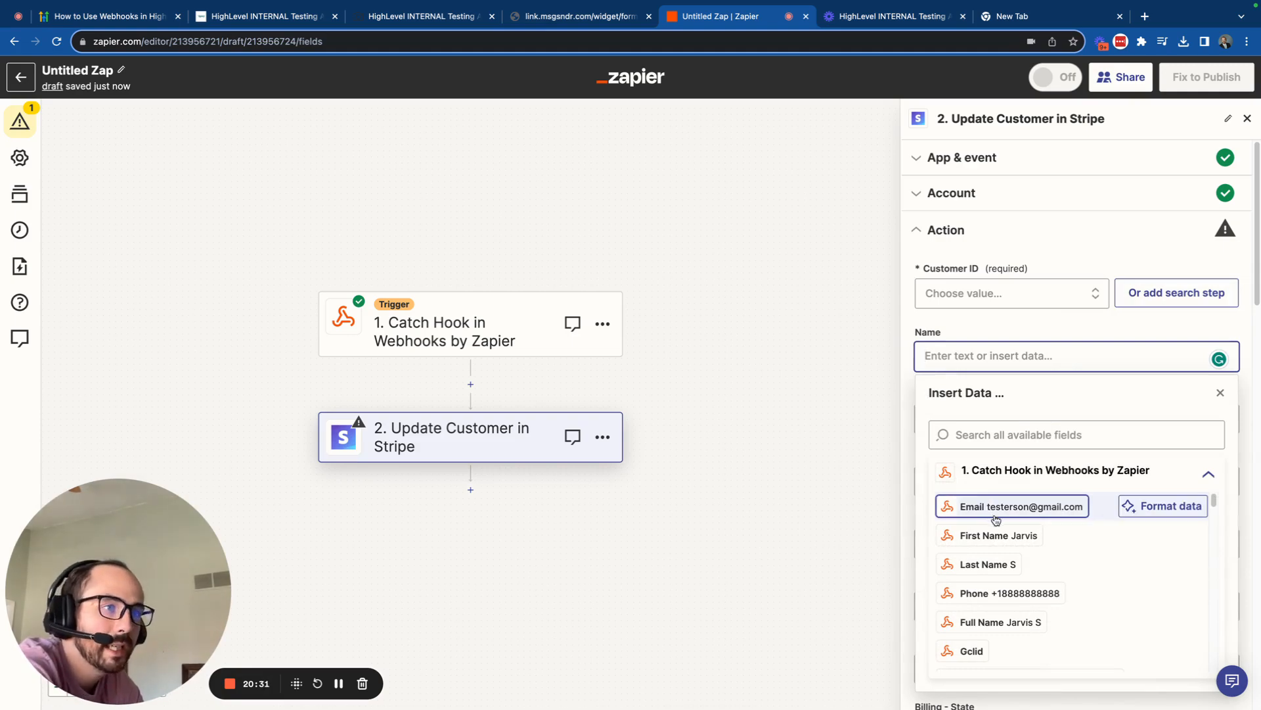
pyautogui.click(1045, 436)
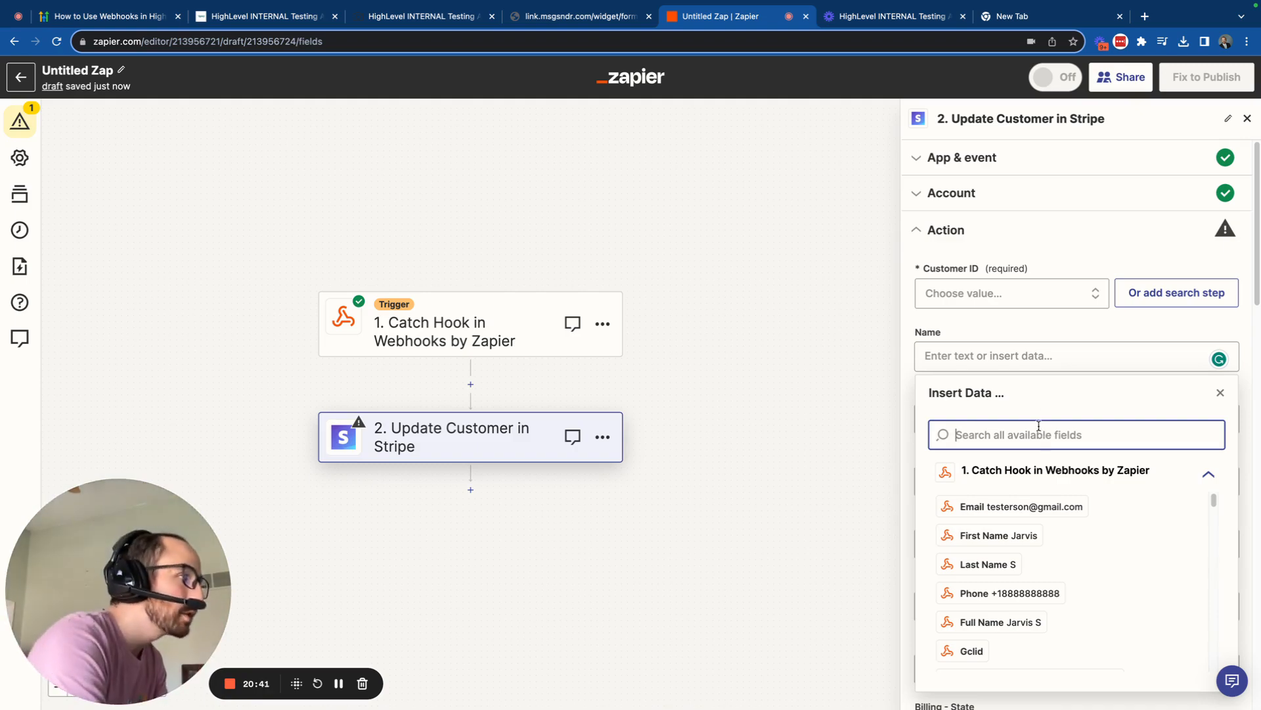
pyautogui.click(1045, 363)
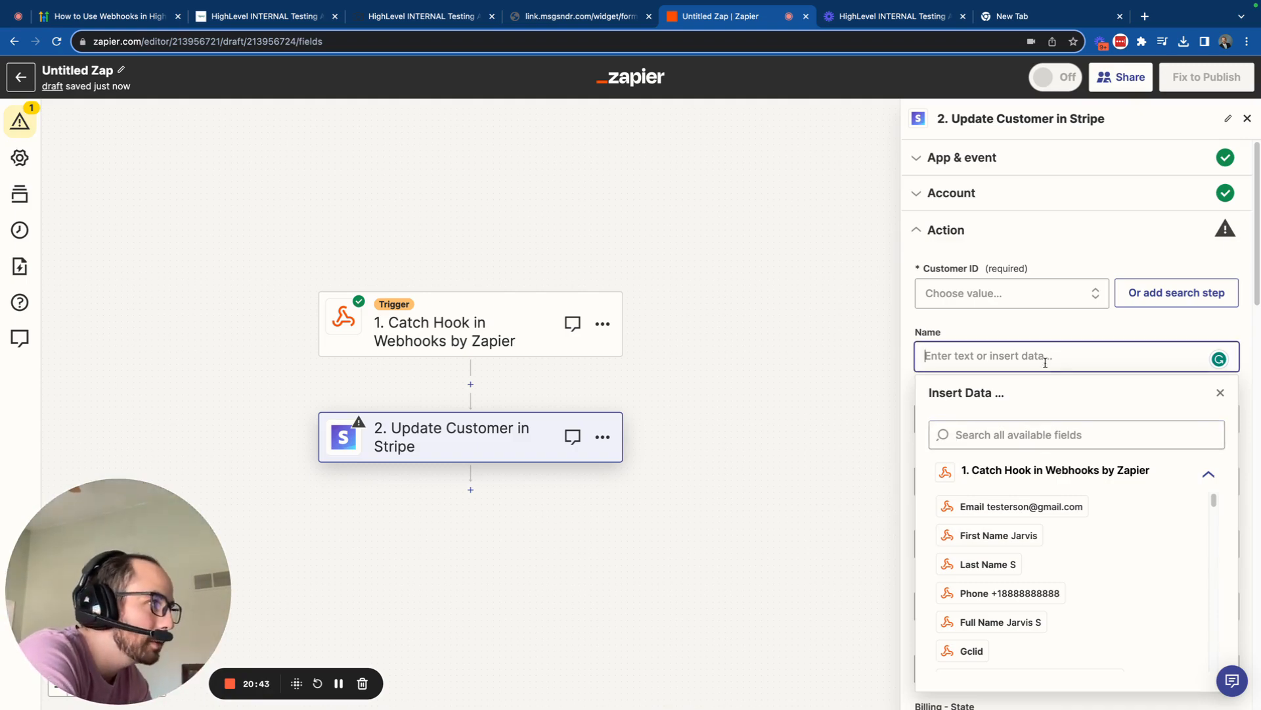
pyautogui.click(1047, 425)
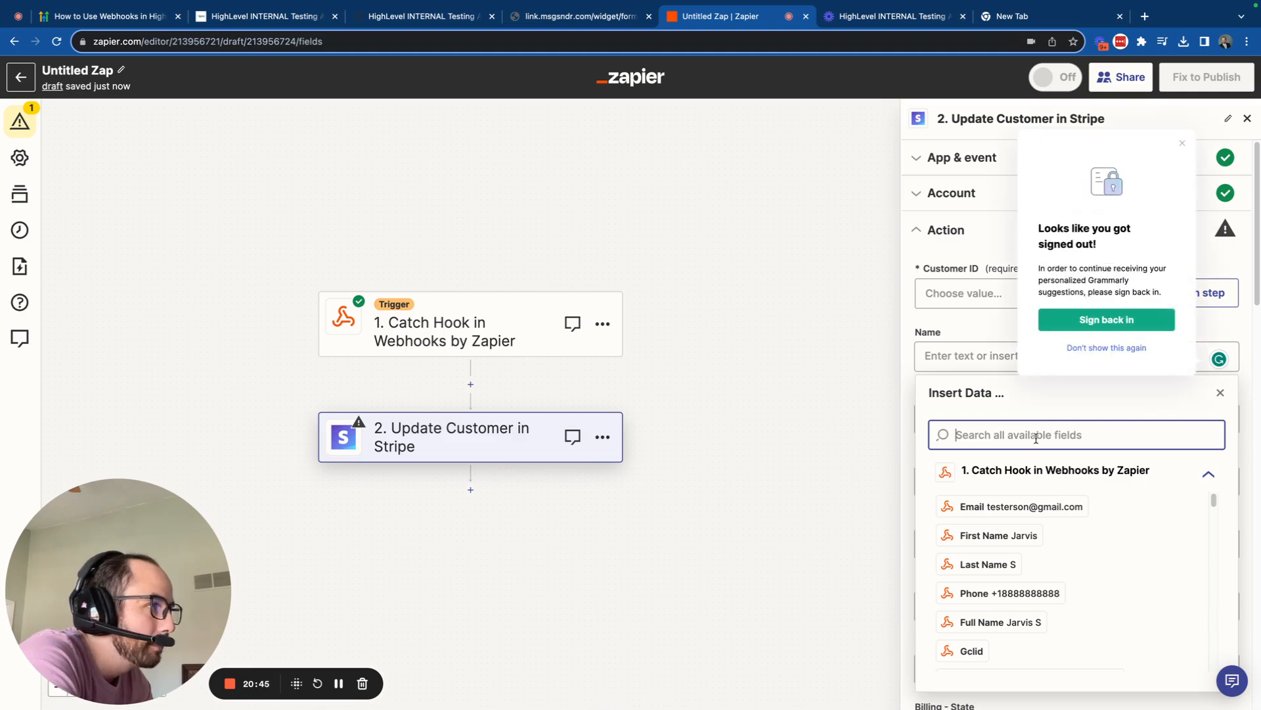
pyautogui.click(1182, 143)
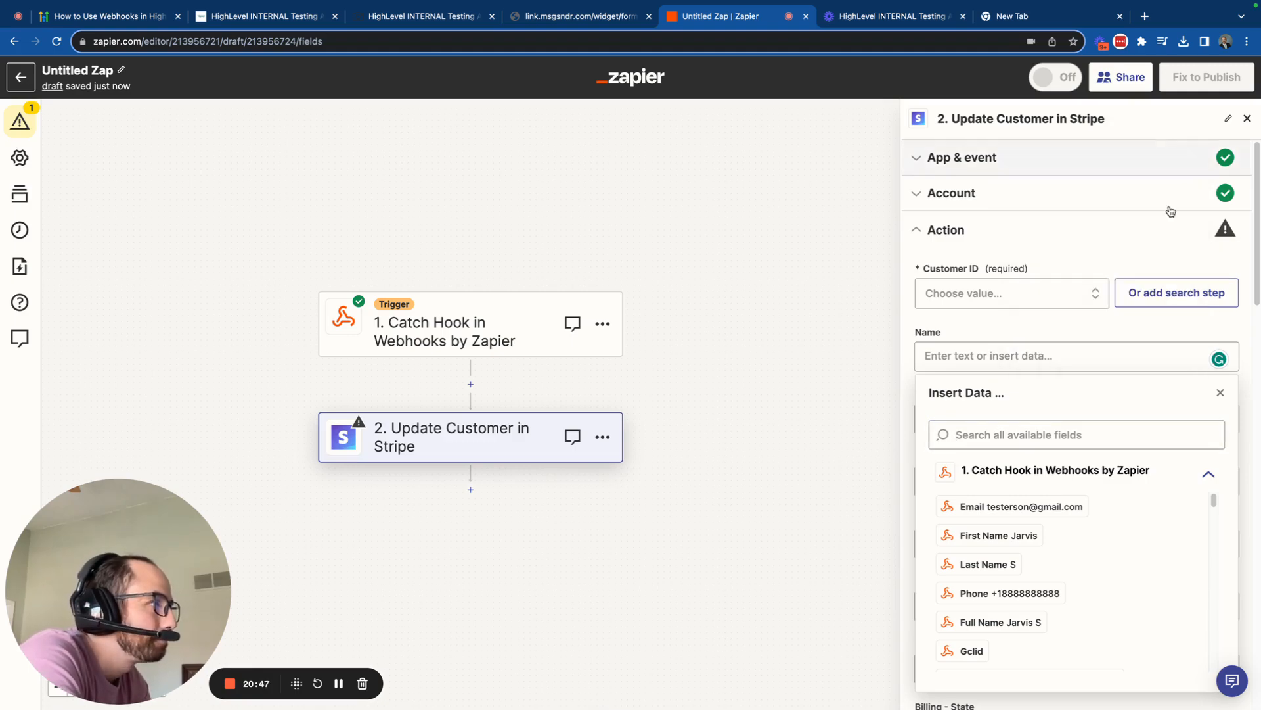
pyautogui.click(1025, 435)
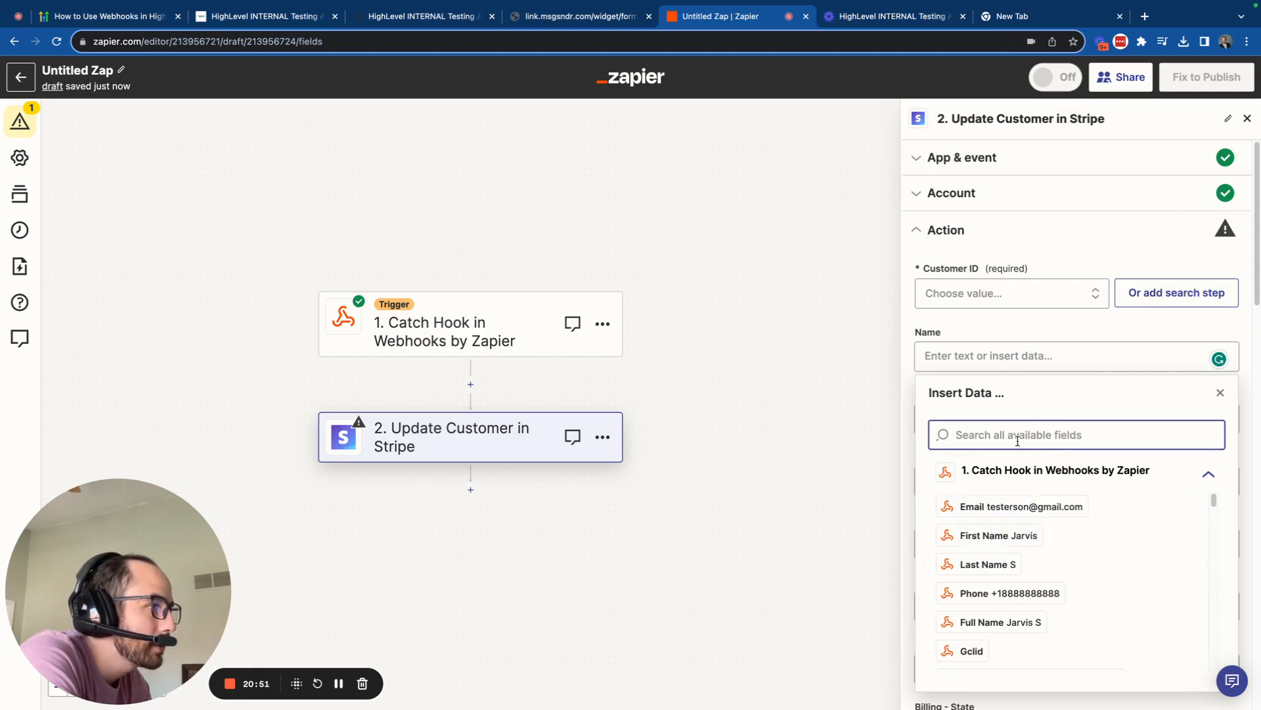
pyautogui.write('fully')
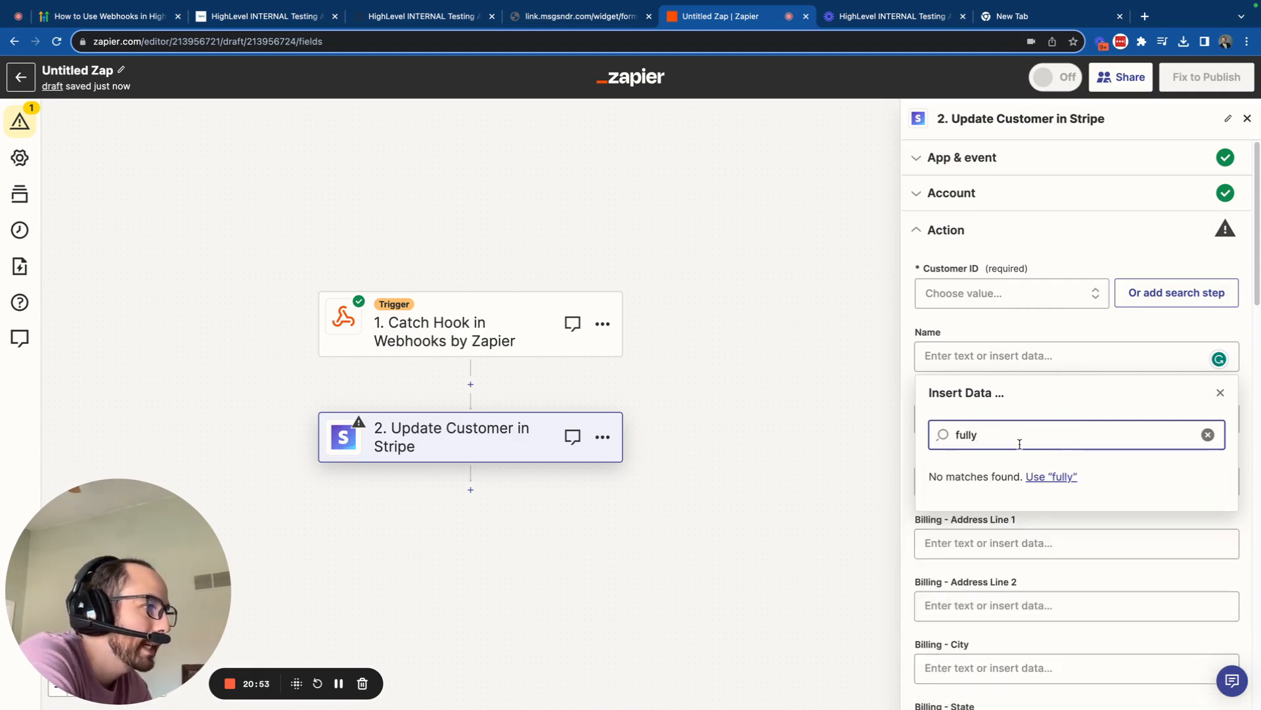
pyautogui.press('BackSpace')
pyautogui.click(1015, 507)
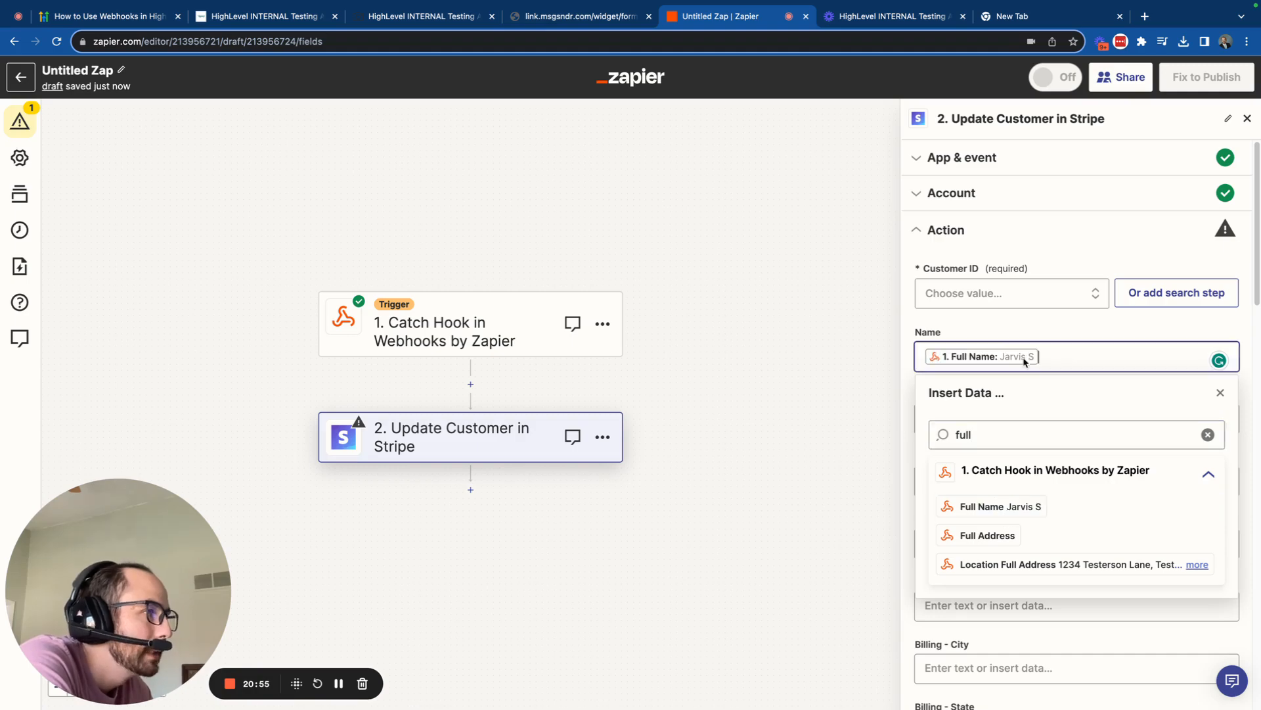
pyautogui.click(1054, 319)
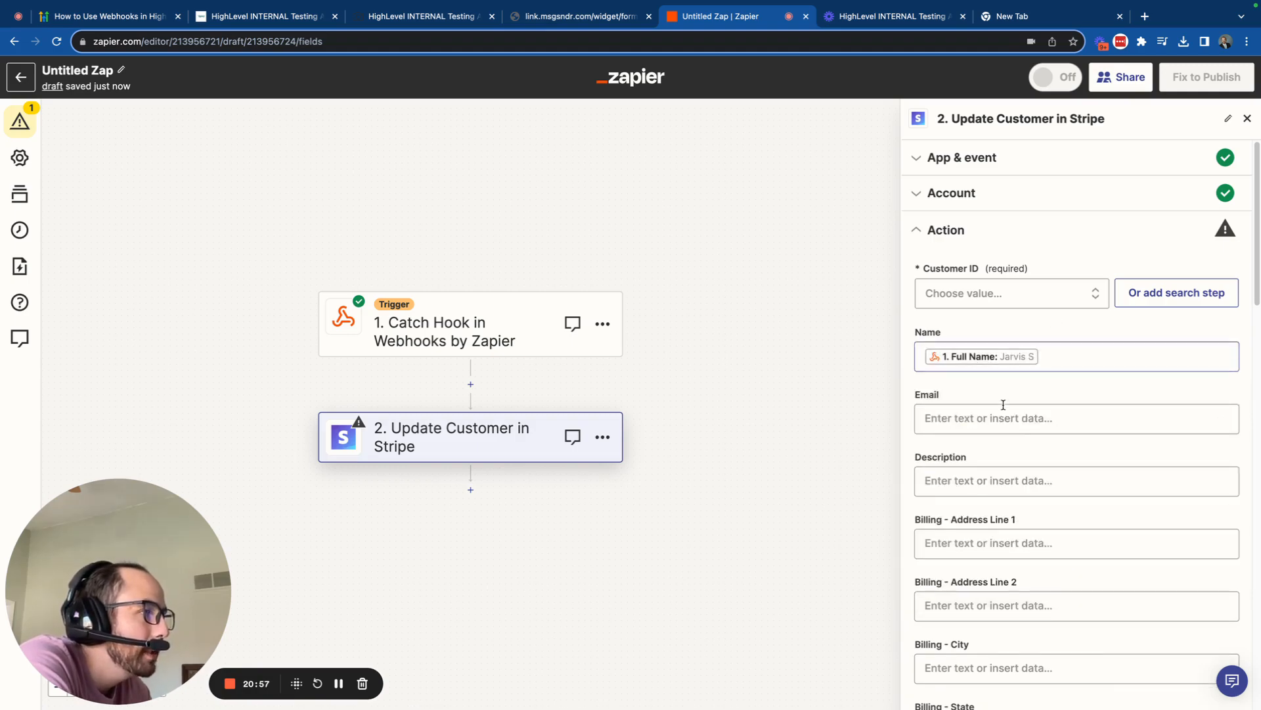
# - Enter "Purchase Example" as the Metadata key of the Update Customer action, leaving its value empty
pyautogui.scroll(-15, 1056, 577)
pyautogui.click(1059, 586)
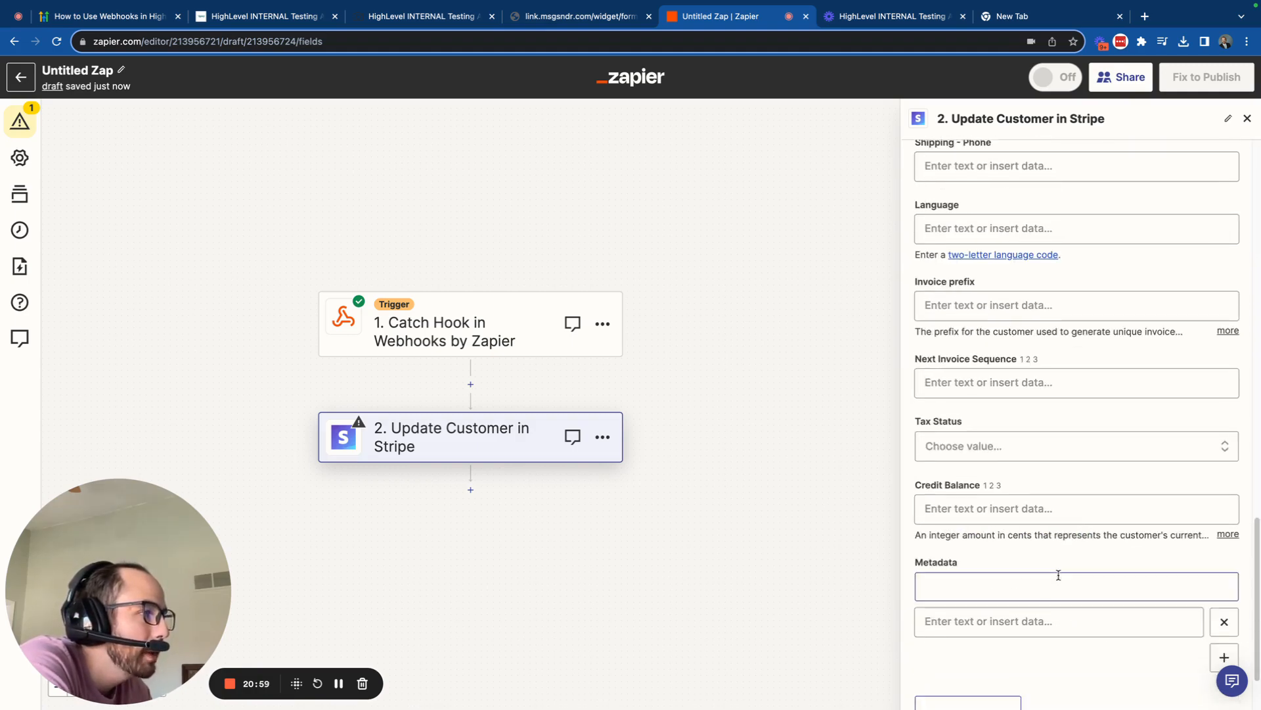
pyautogui.scroll(-1, 1059, 575)
pyautogui.click(1059, 575)
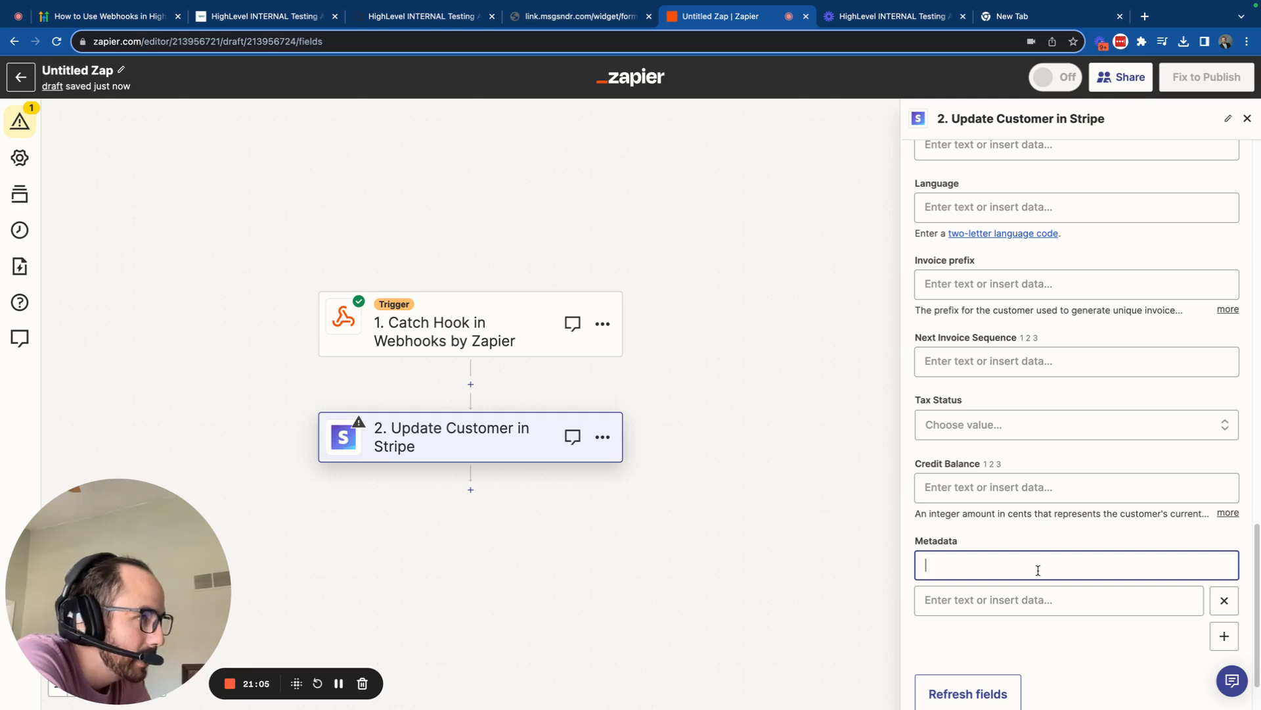
pyautogui.write('OP')
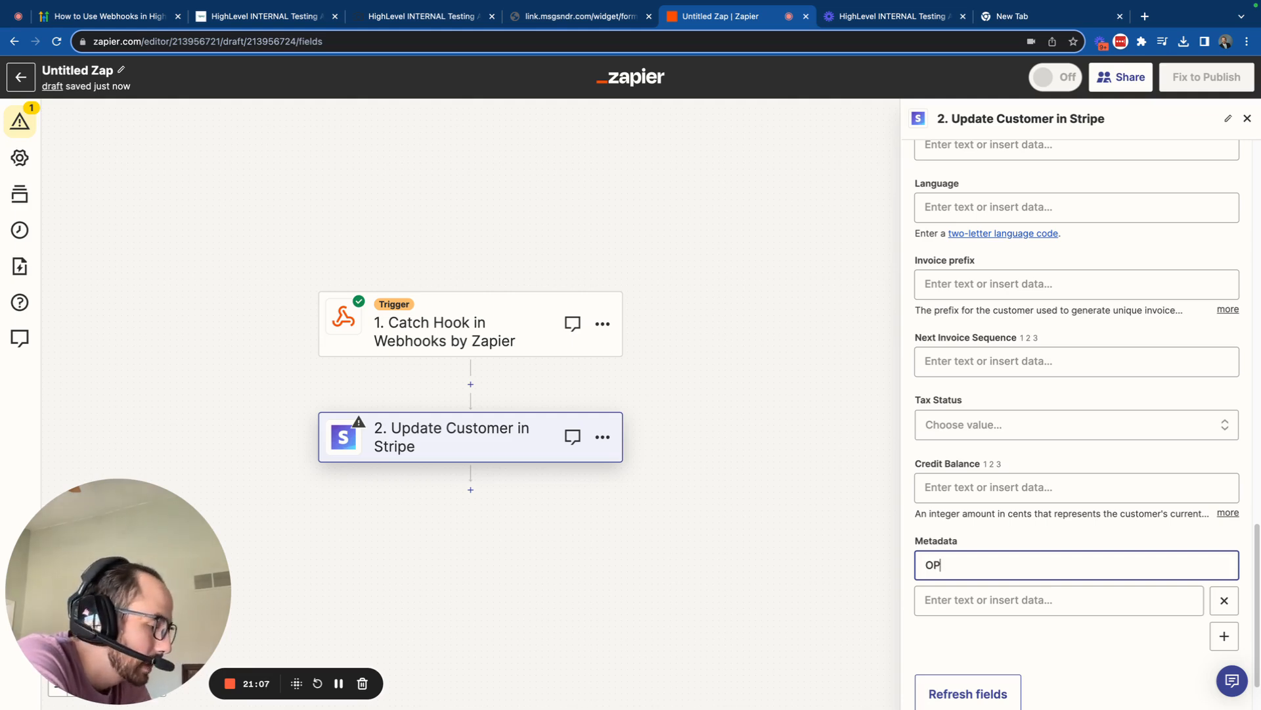
pyautogui.press('BackSpace')
pyautogui.press('BackSpace')
pyautogui.write('Purchase')
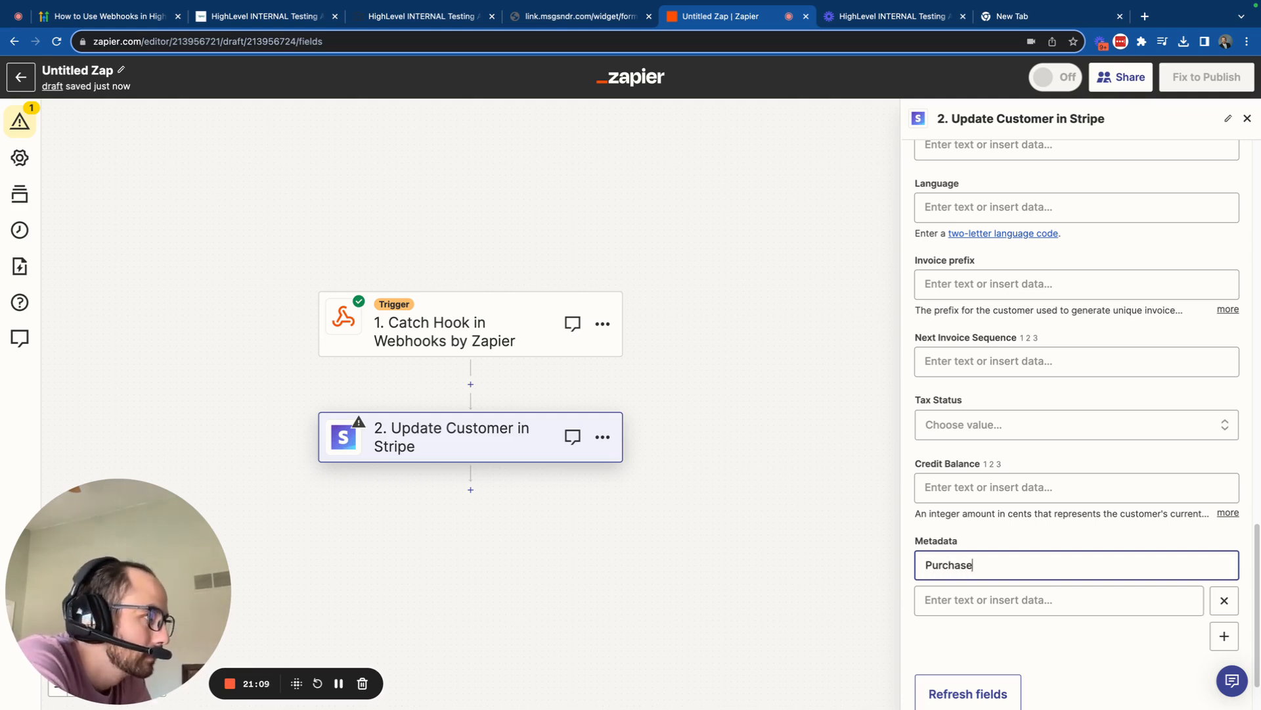
pyautogui.write(' Example')
pyautogui.click(1086, 639)
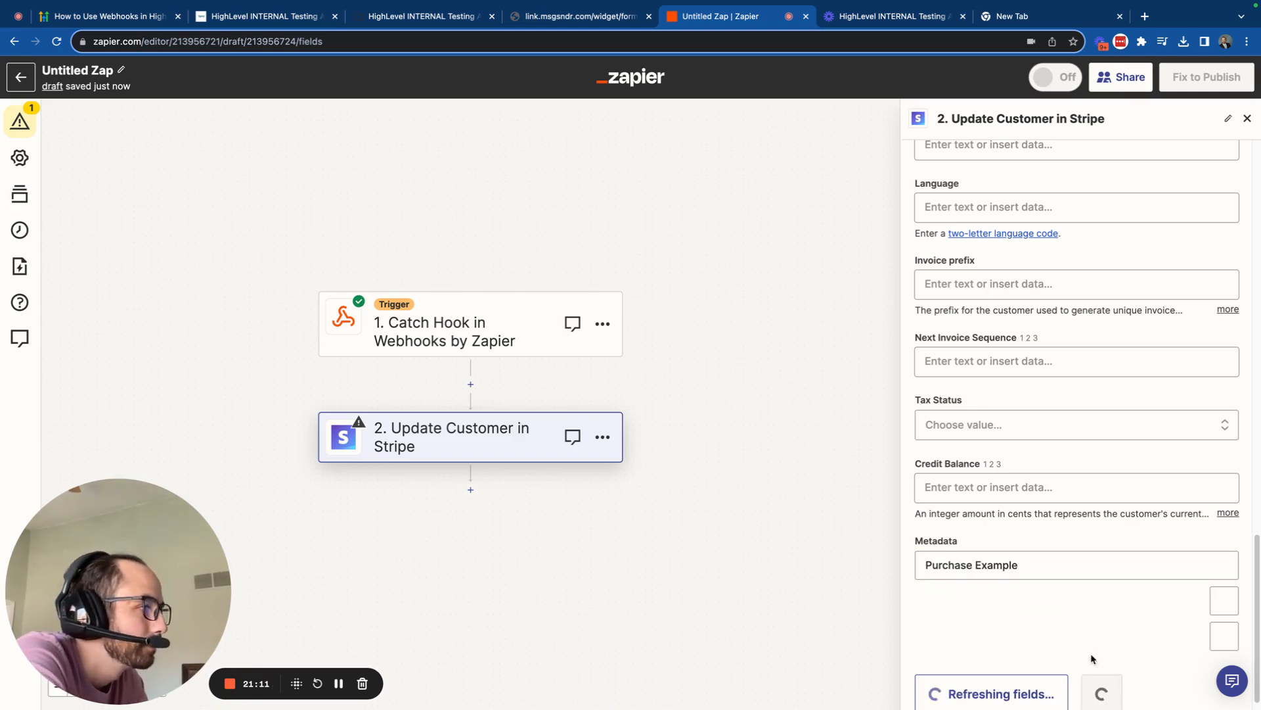
# - Map the Stripe customer's Email to the Email field from the Catch Hook trigger
pyautogui.scroll(8, 1030, 477)
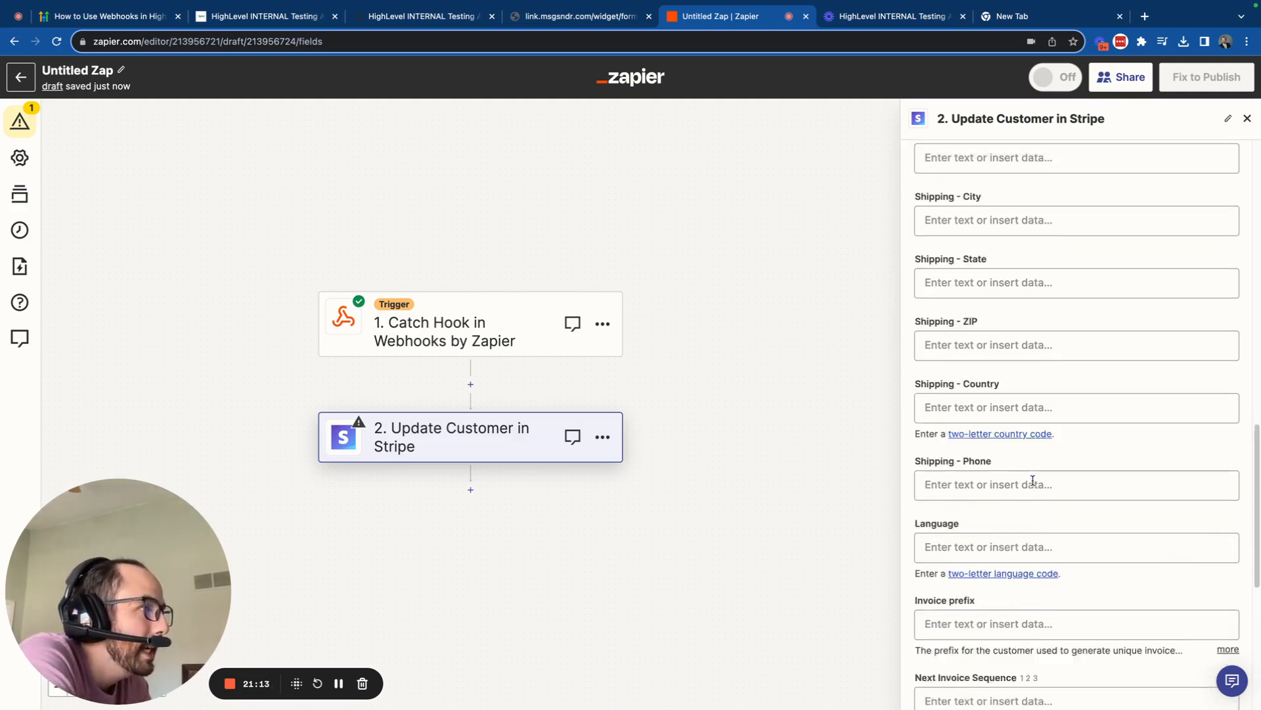
pyautogui.scroll(10, 1033, 484)
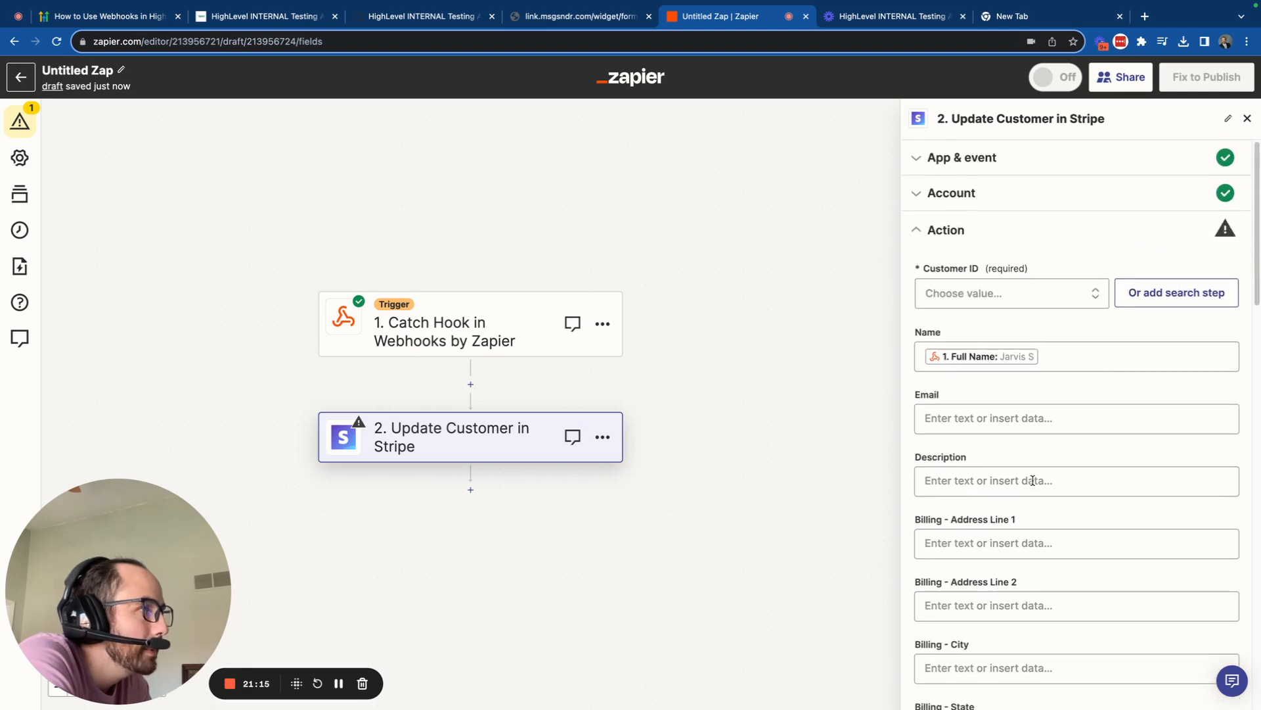
pyautogui.click(1005, 417)
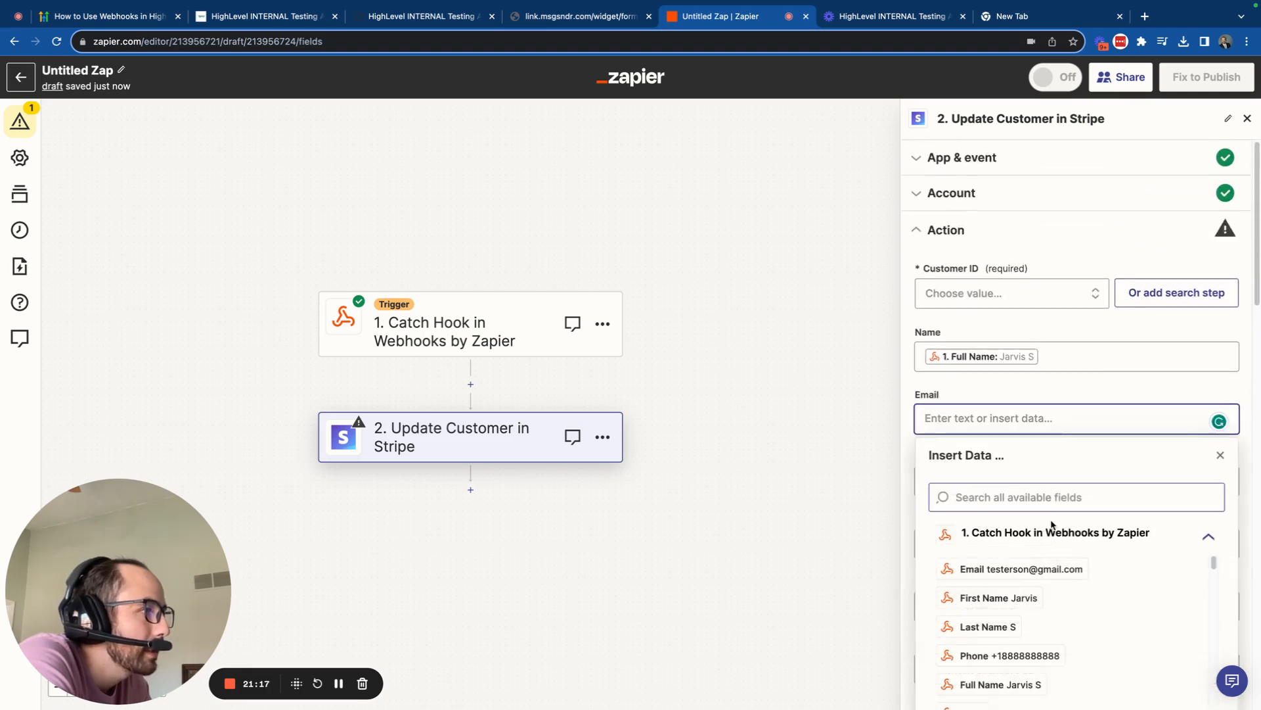
pyautogui.click(1056, 567)
pyautogui.click(1064, 398)
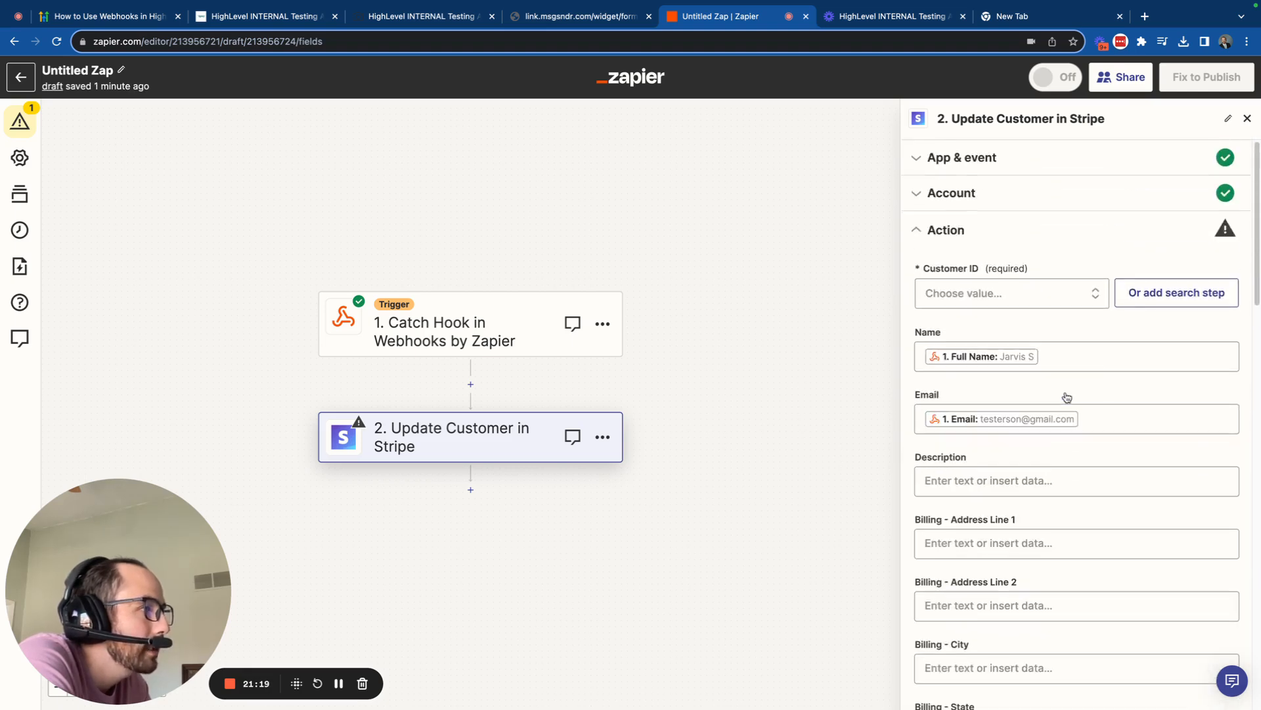
# - Fill in the required Customer ID by choosing the first customer in the list
pyautogui.scroll(-15, 1050, 560)
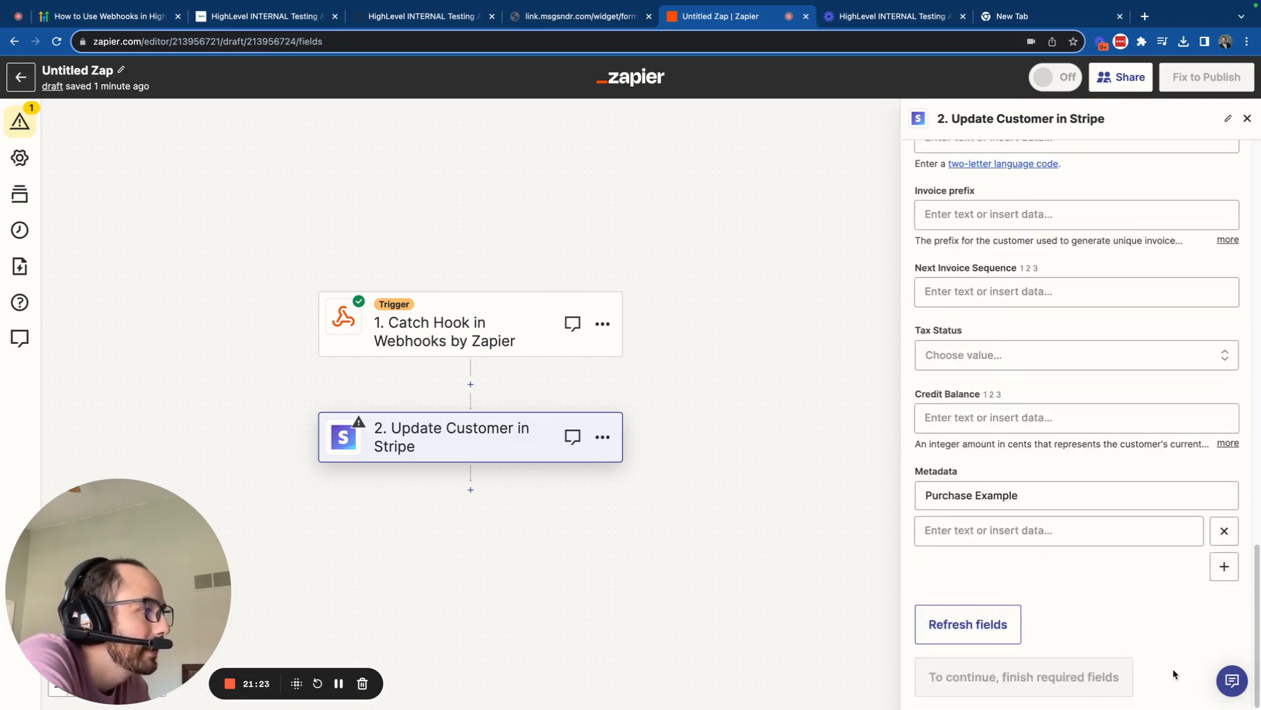
pyautogui.scroll(6, 1038, 627)
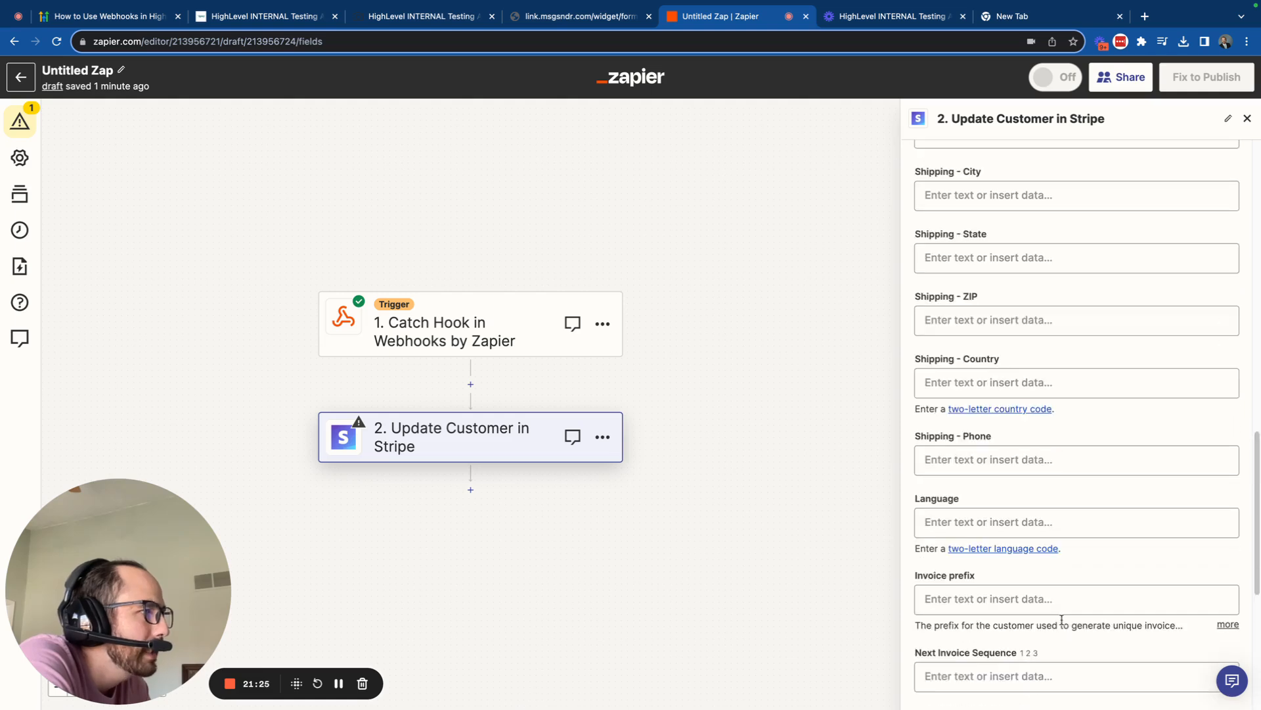
pyautogui.scroll(12, 1062, 620)
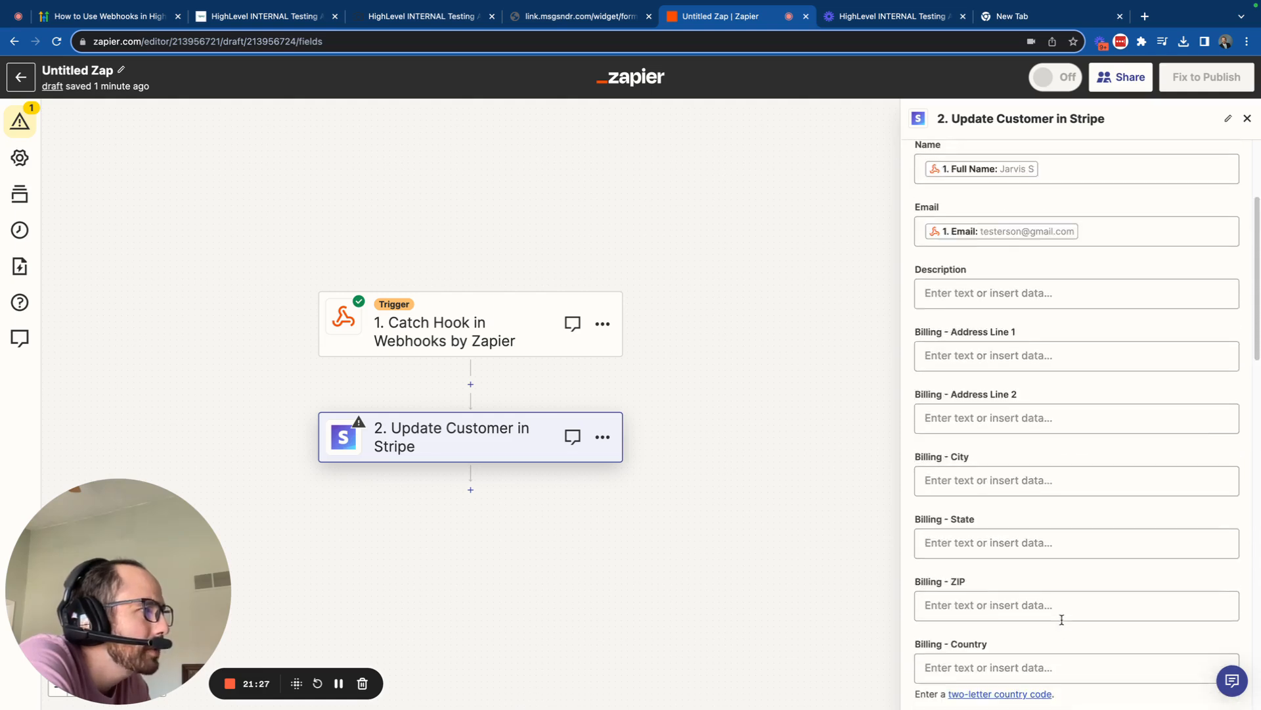
pyautogui.scroll(3, 1062, 620)
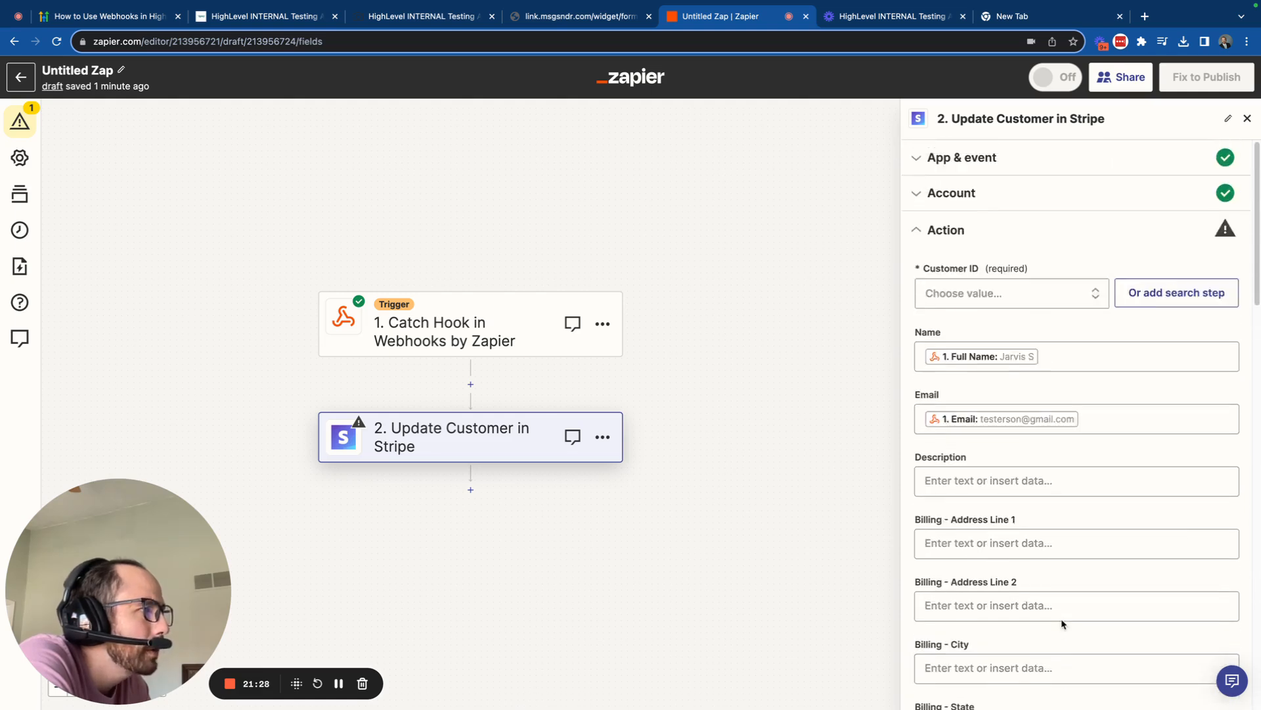
pyautogui.click(1029, 295)
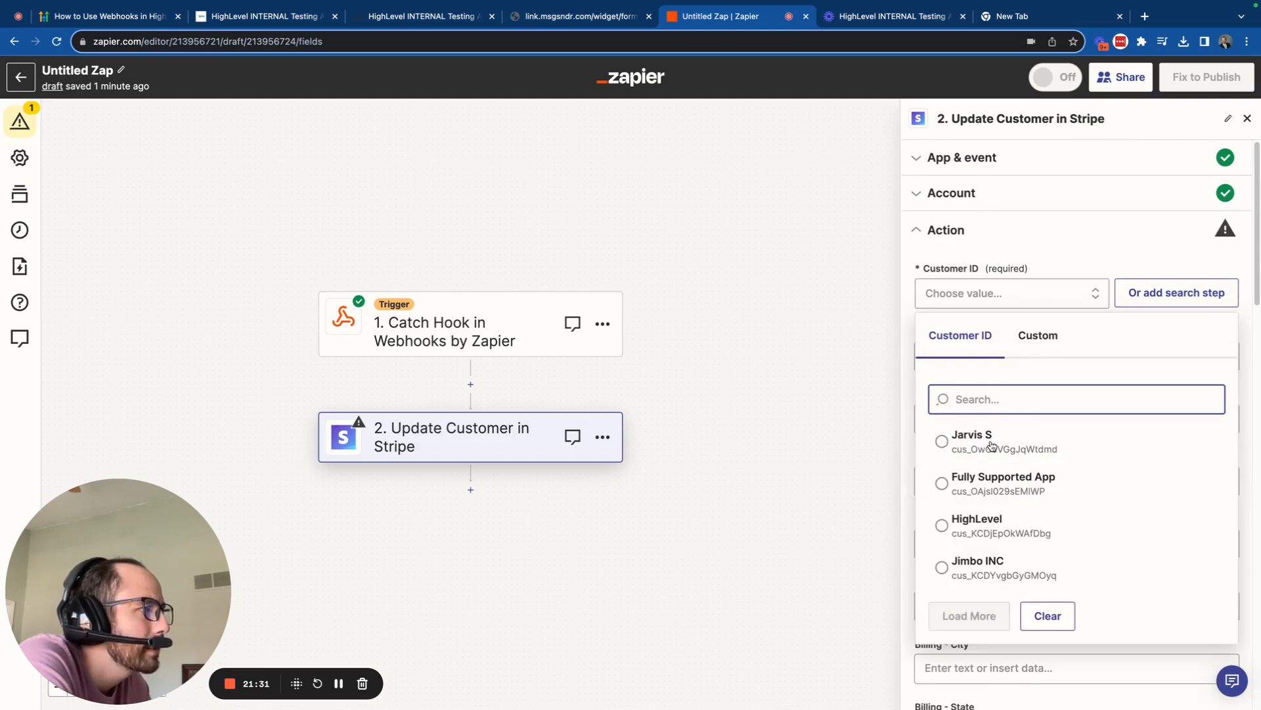
pyautogui.click(991, 442)
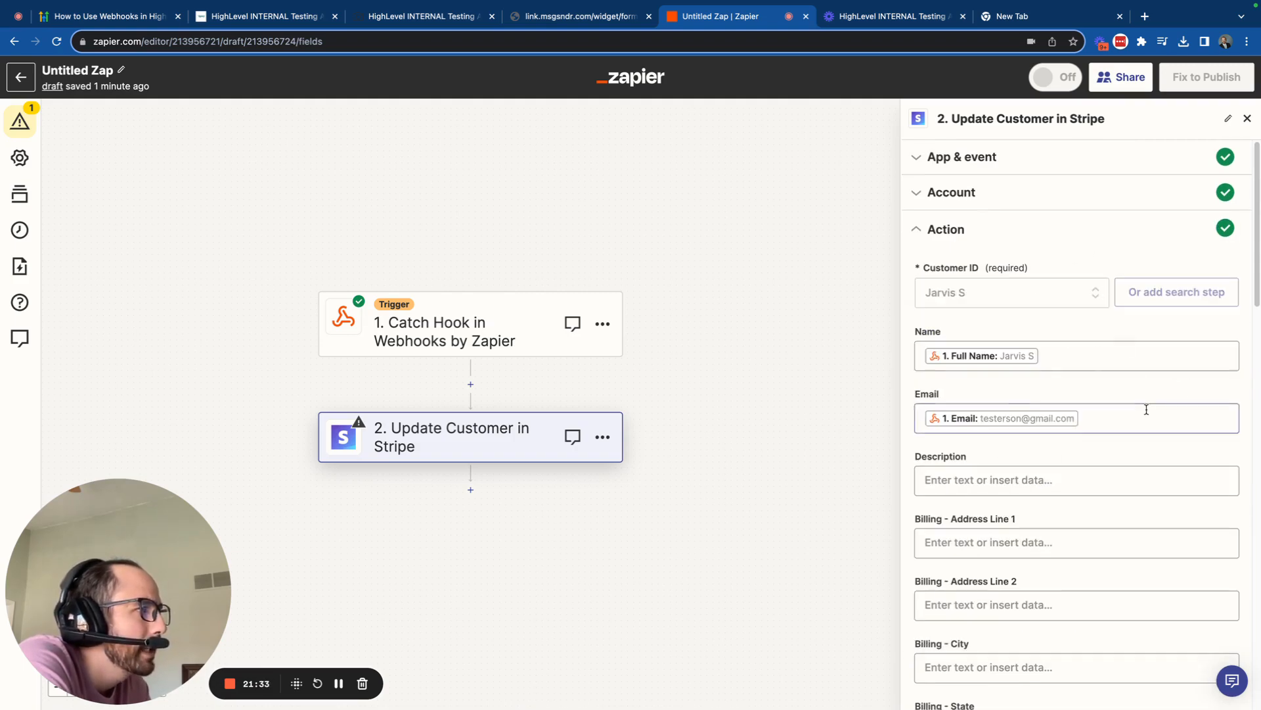
# - Continue to the test of the Update Customer step, run it, and review the data returned by Stripe
pyautogui.scroll(-15, 1151, 472)
pyautogui.click(1107, 635)
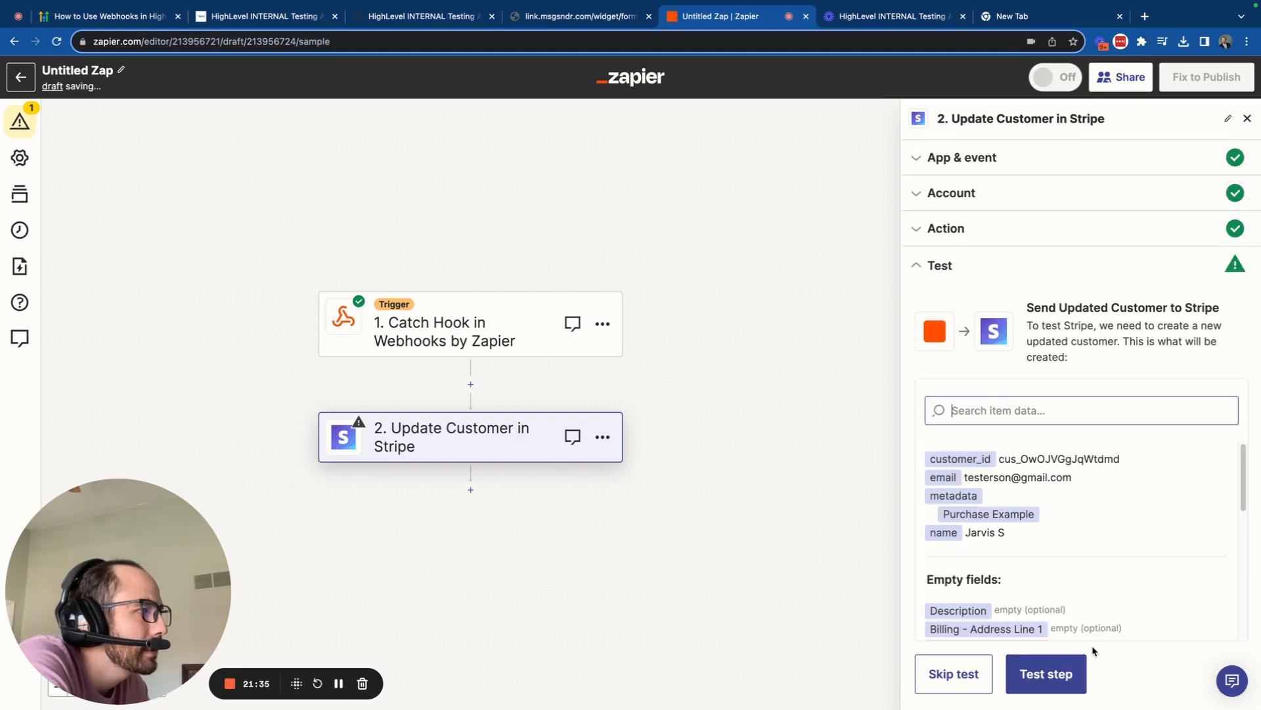
pyautogui.click(1050, 676)
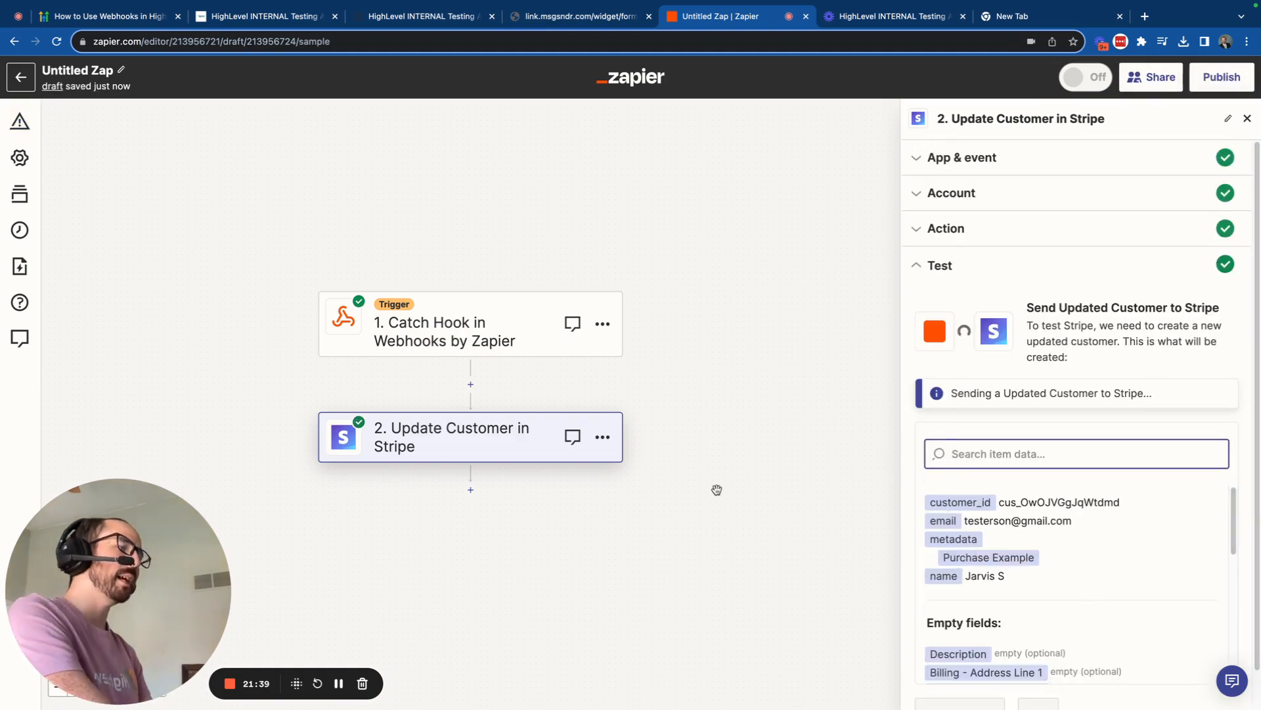
pyautogui.scroll(-8, 1139, 579)
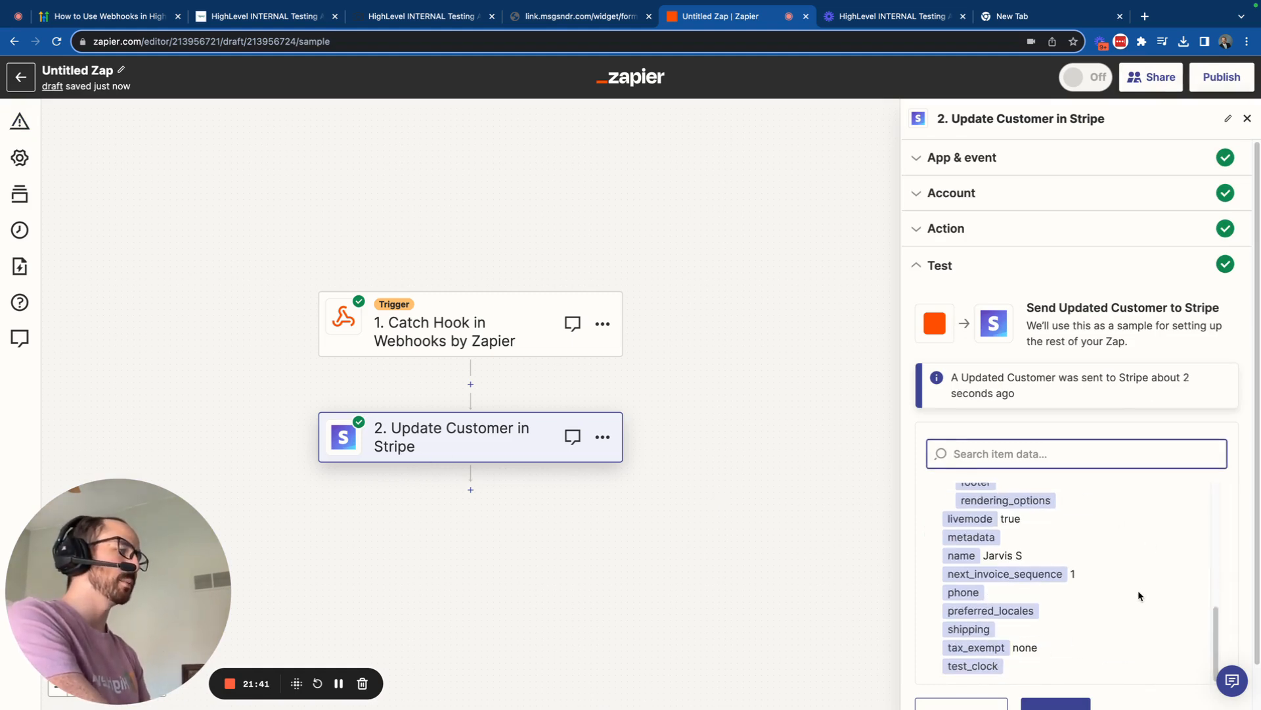
pyautogui.scroll(8, 1138, 590)
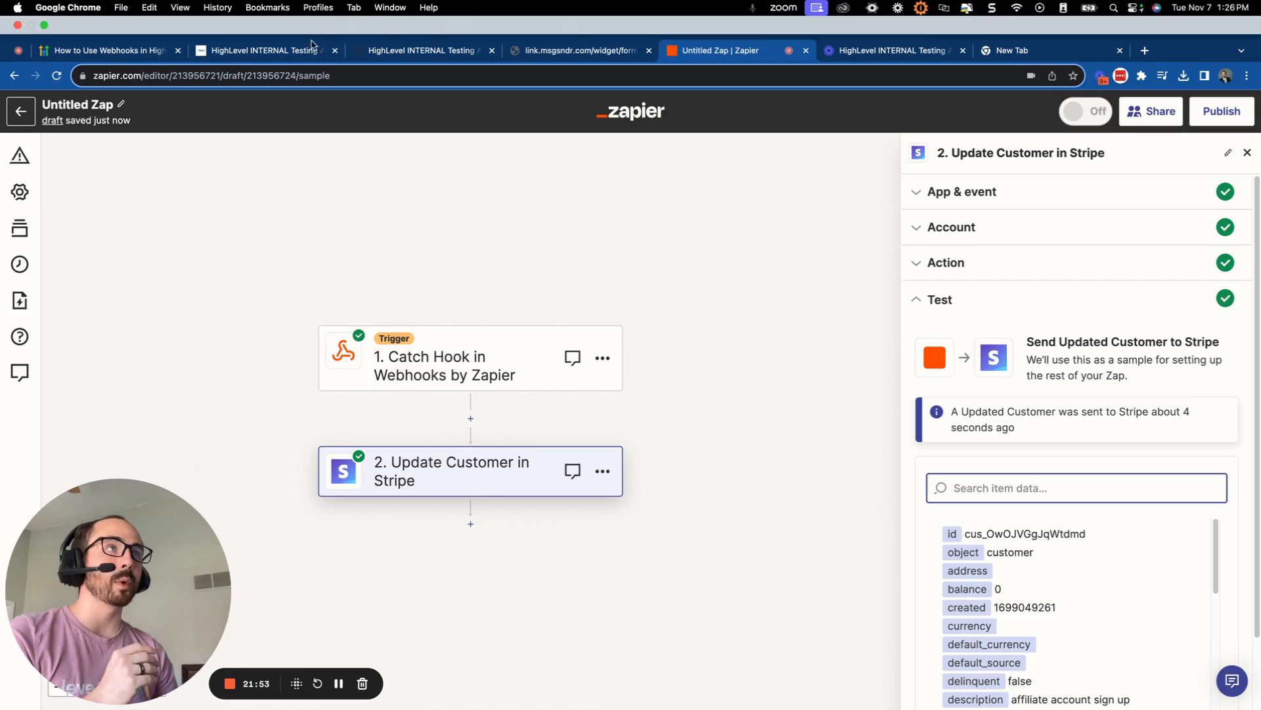
# - Glance at the HighLevel webhook workflow, return to the Zap editor, and rename the Zap as "Inbound Webhook Zapier"
pyautogui.click(308, 16)
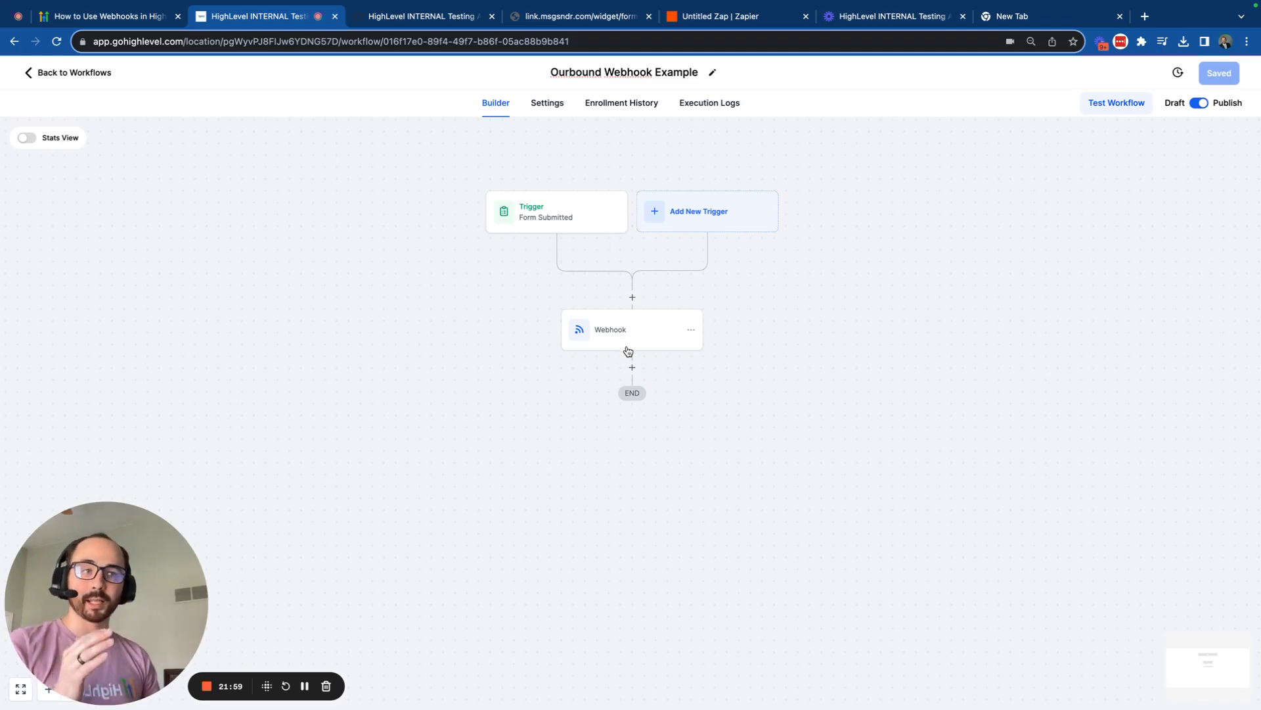
pyautogui.click(716, 16)
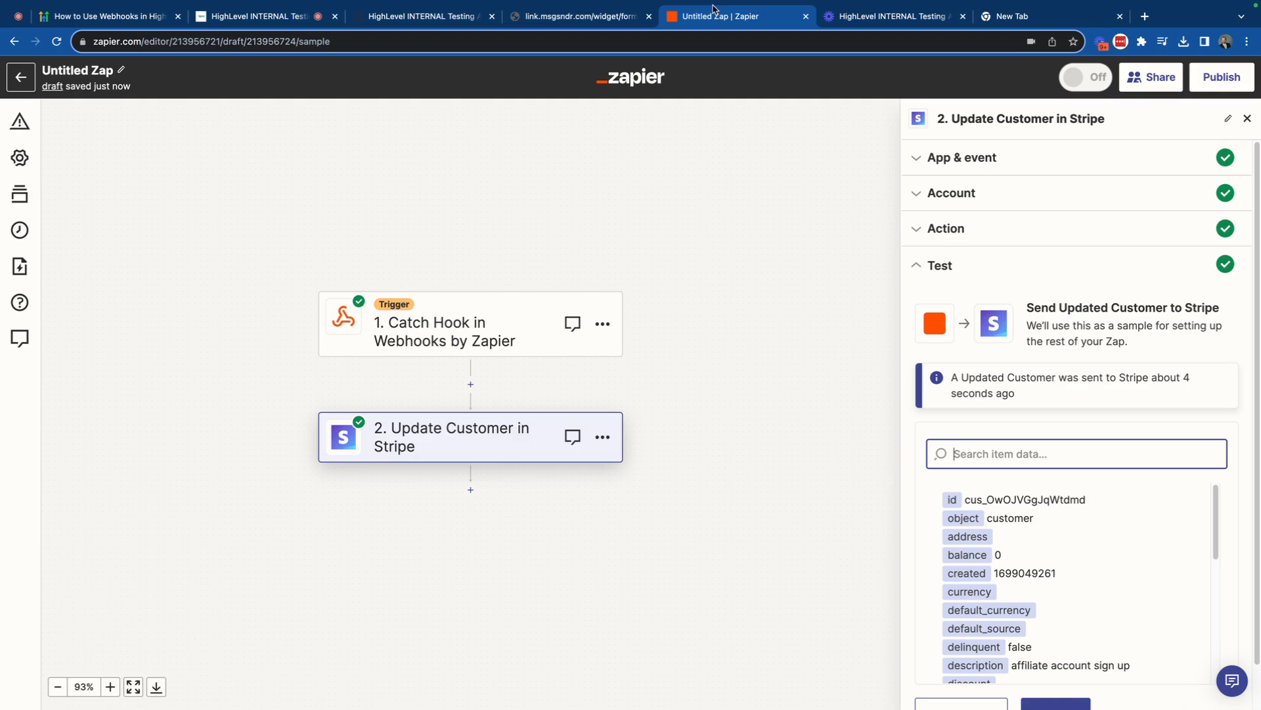
pyautogui.click(109, 71)
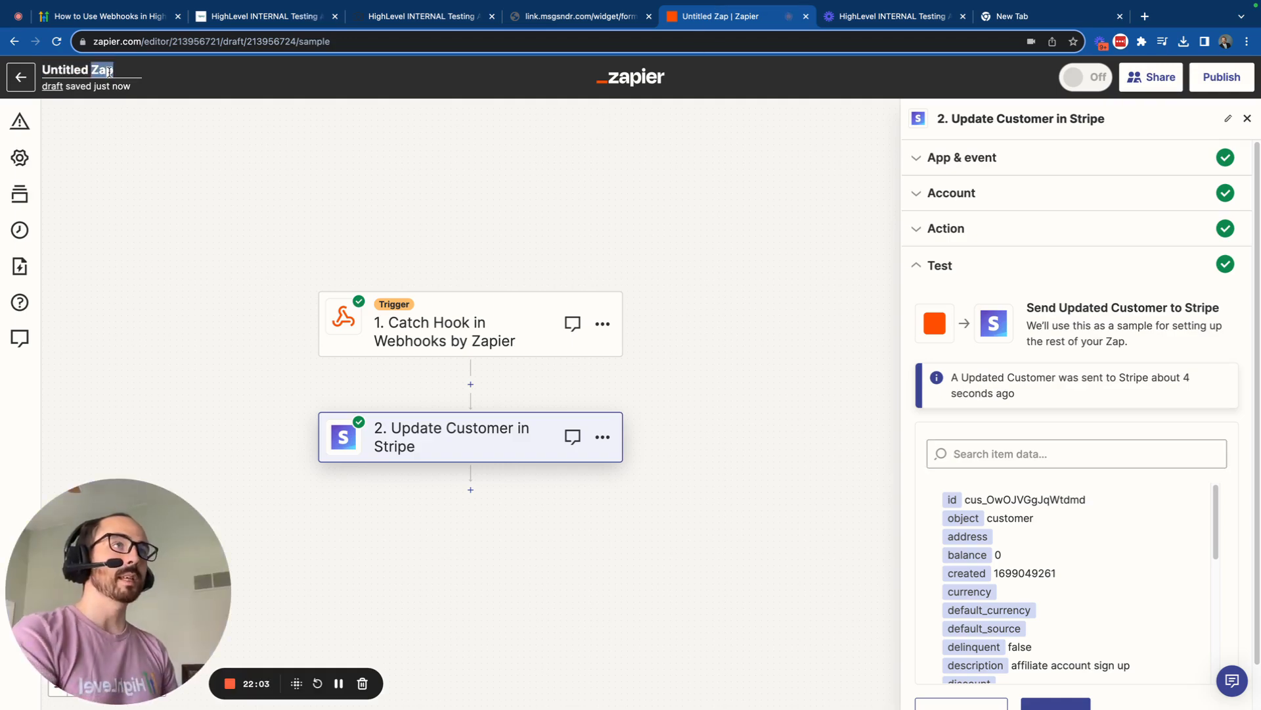
pyautogui.write('Inboun')
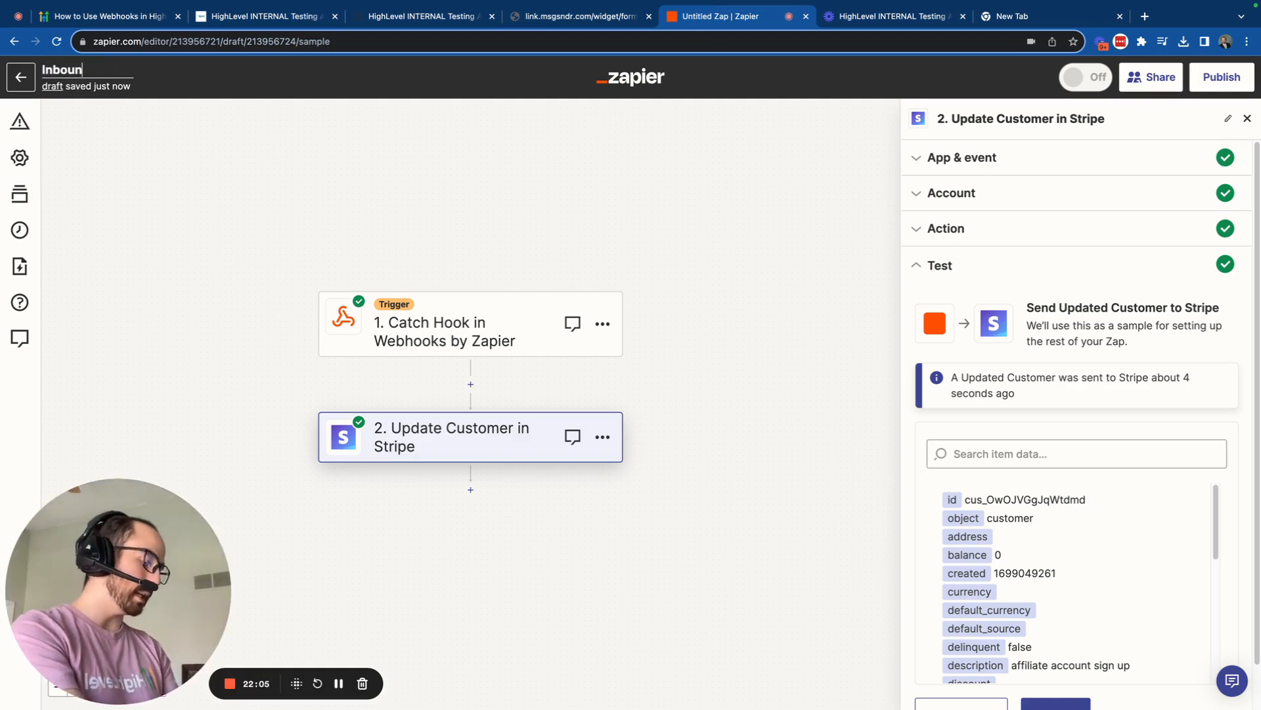
pyautogui.write('d Web')
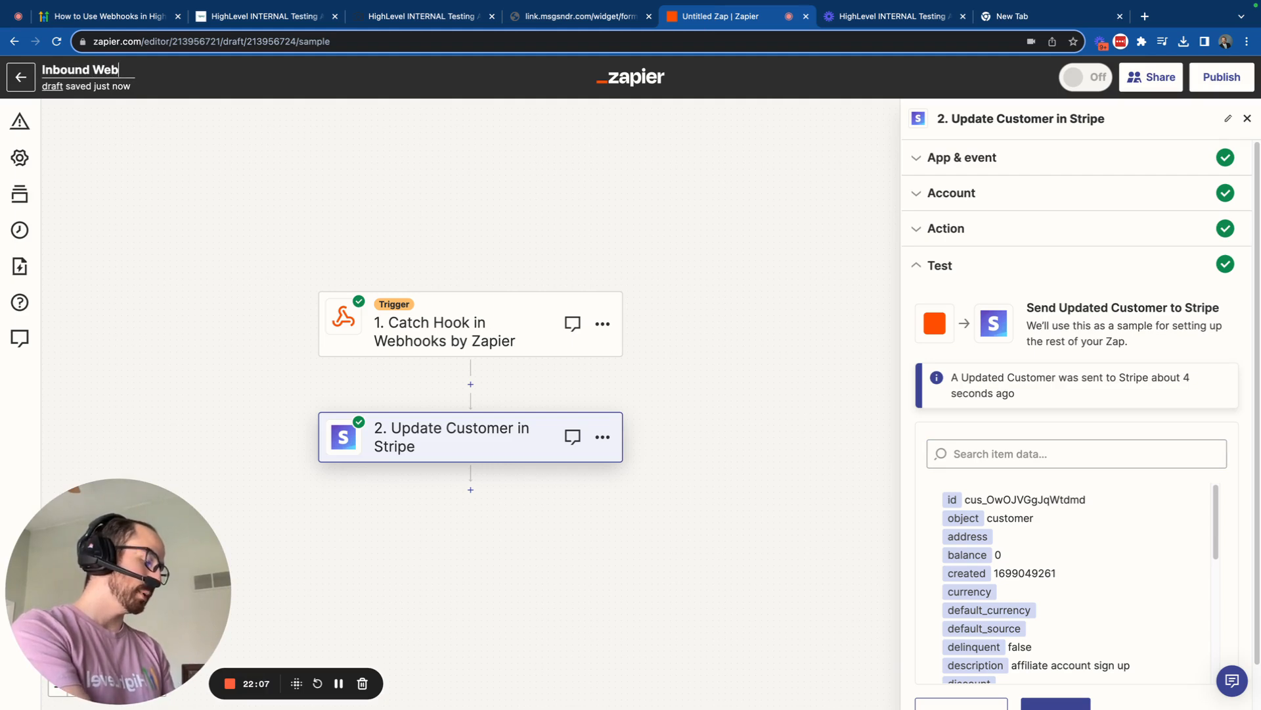
pyautogui.write('hook Zapier')
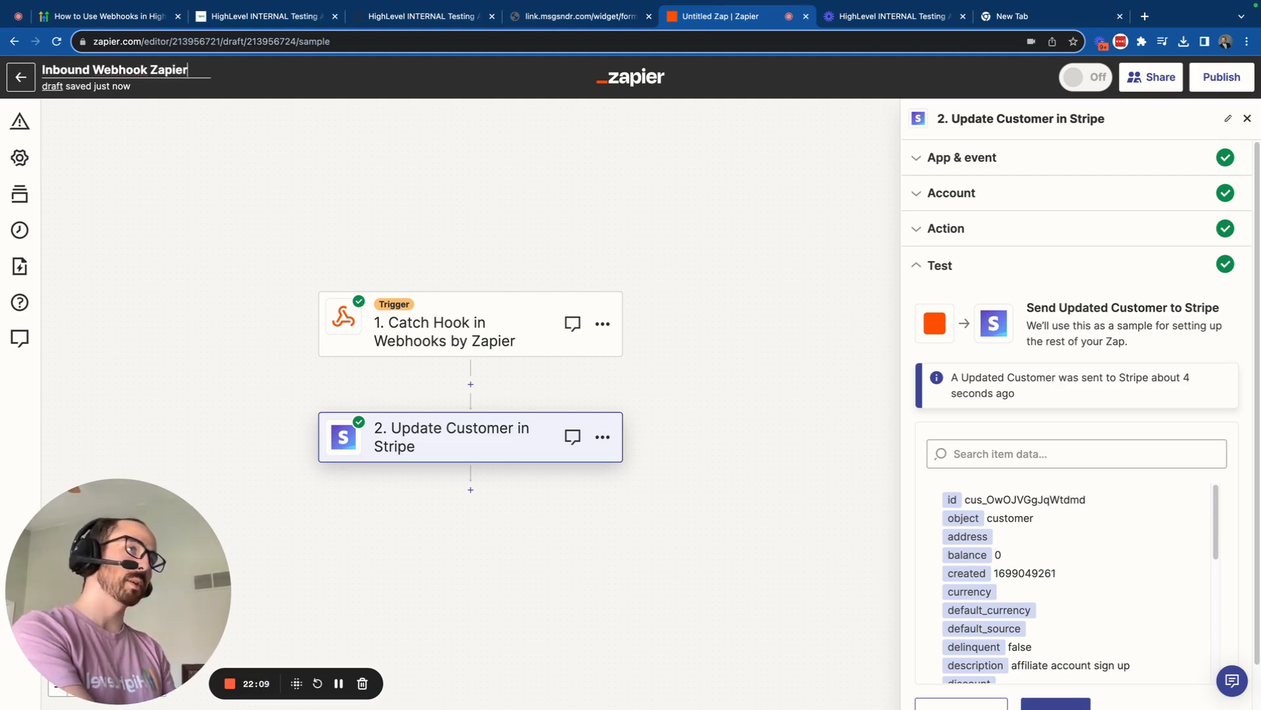
pyautogui.press('Return')
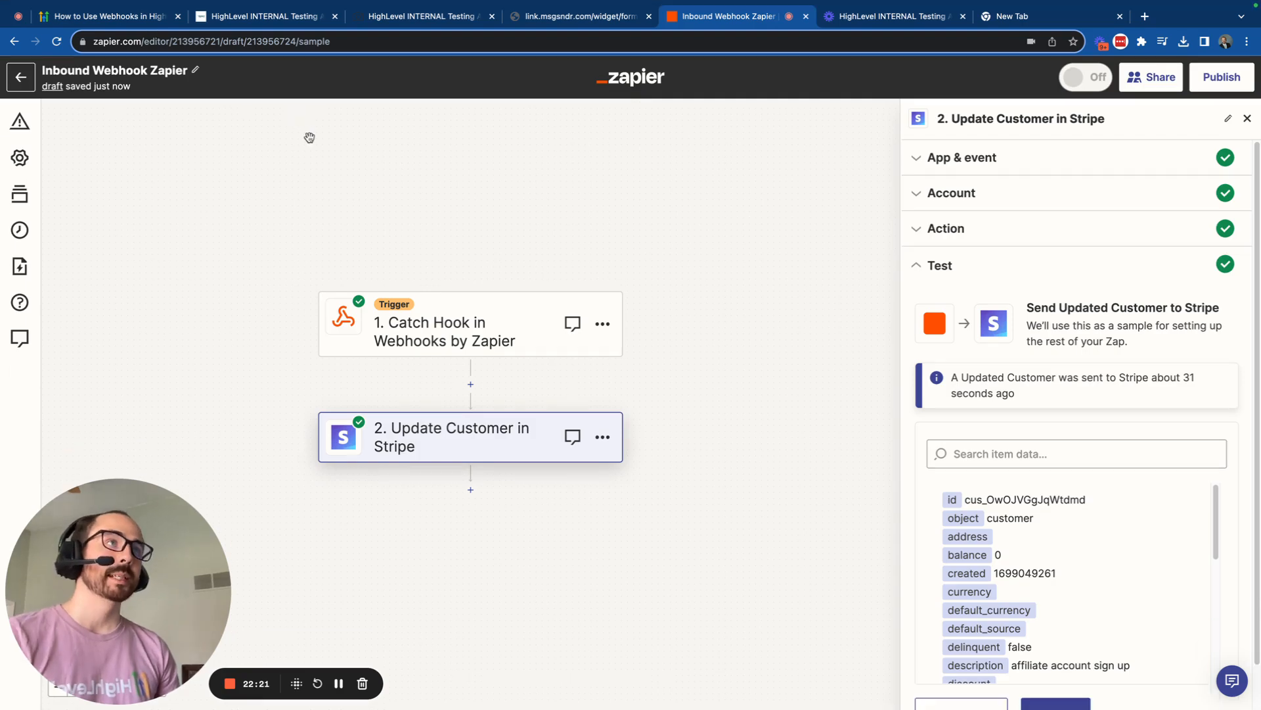
# - Switch to the HighLevel webhooks help article and examine the Zapier, Make and Pabbly LC Integration links in its FAQs
pyautogui.click(135, 23)
pyautogui.scroll(-20, 420, 300)
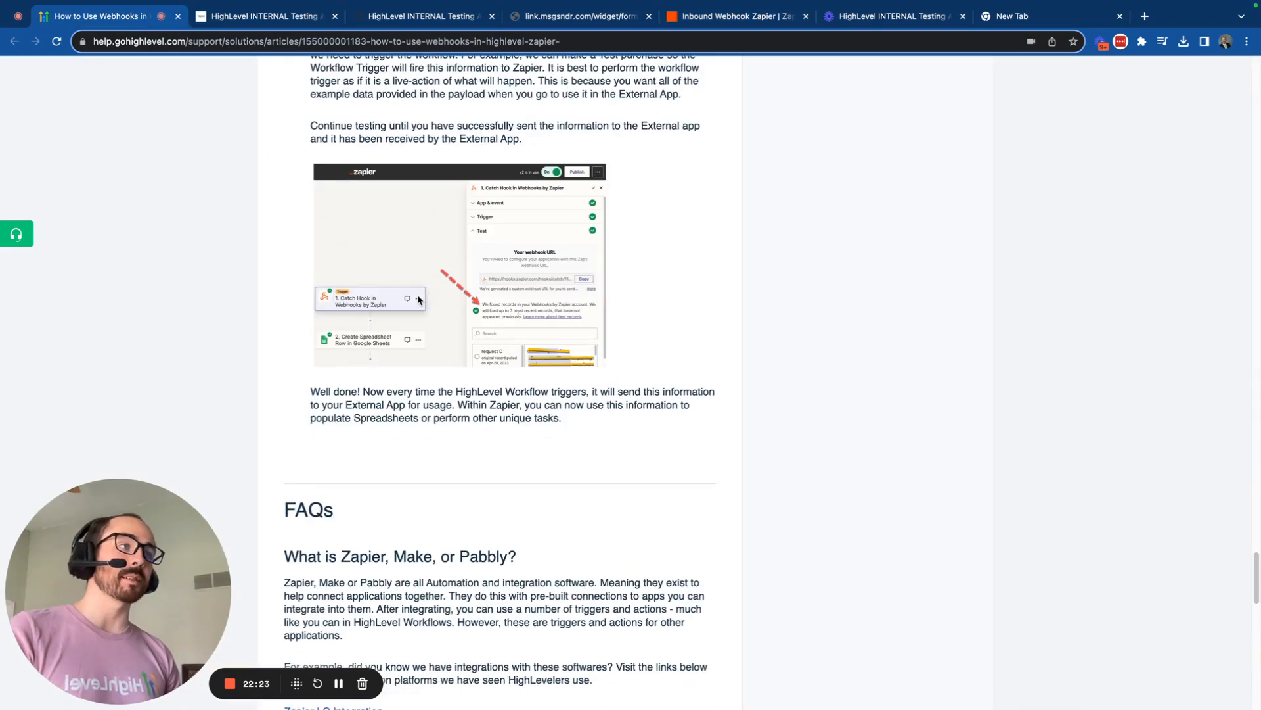
pyautogui.scroll(2, 440, 272)
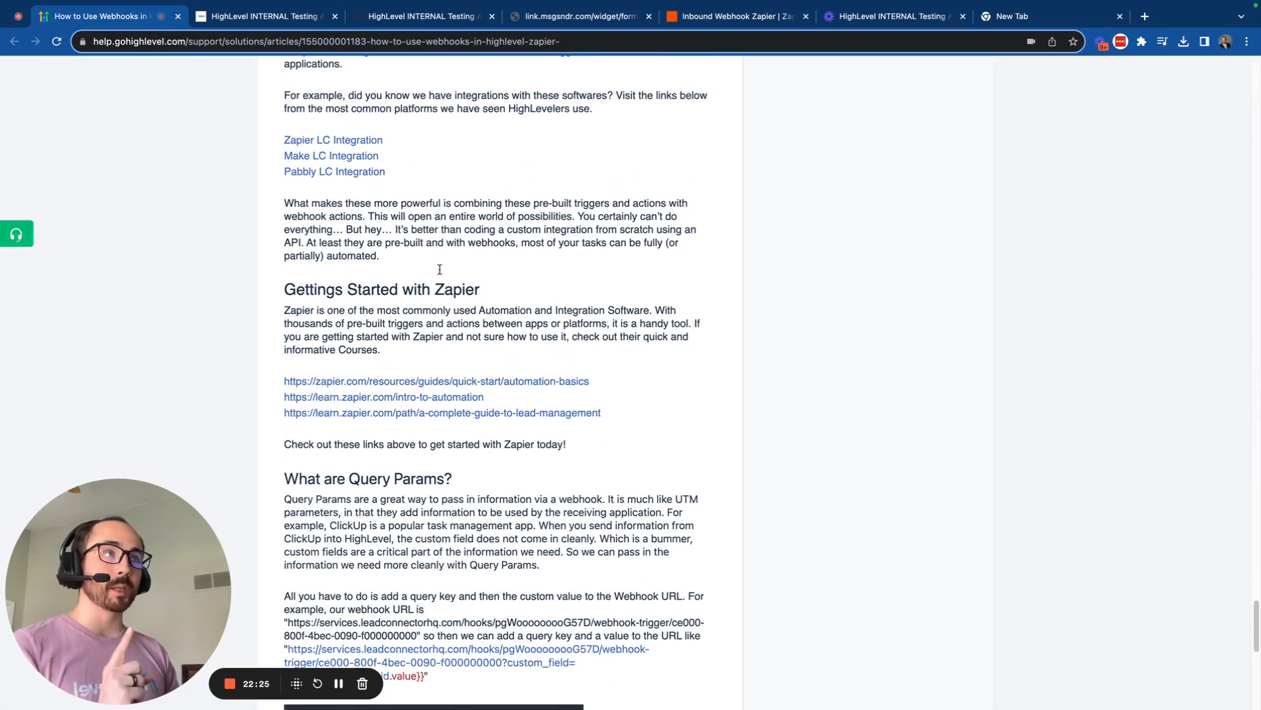
pyautogui.scroll(1, 388, 210)
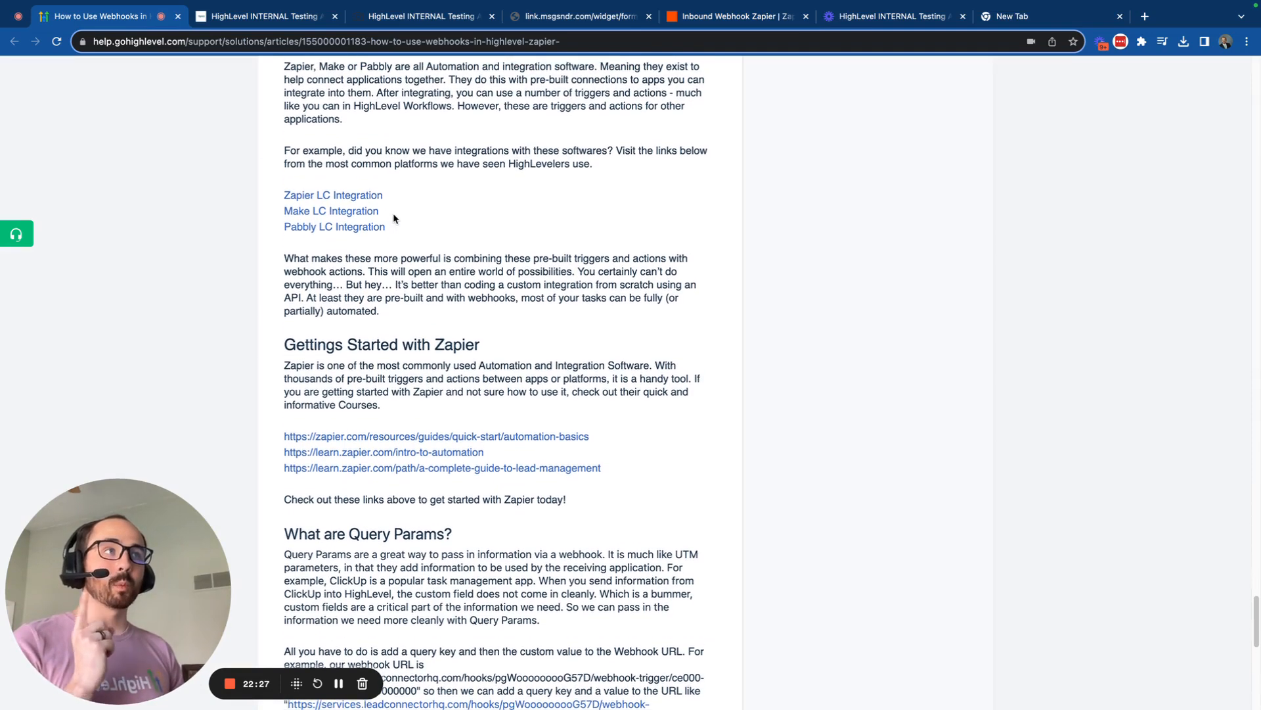
pyautogui.scroll(1, 399, 199)
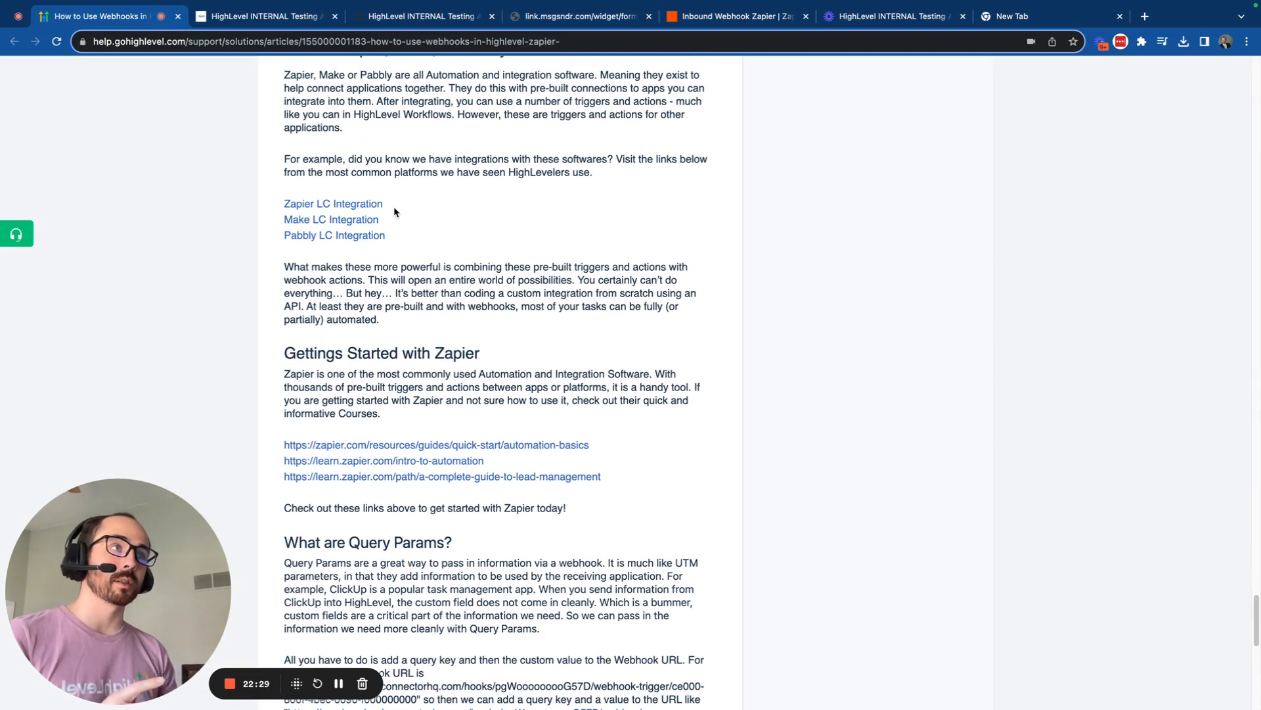
pyautogui.moveTo(392, 209); pyautogui.dragTo(283, 204)
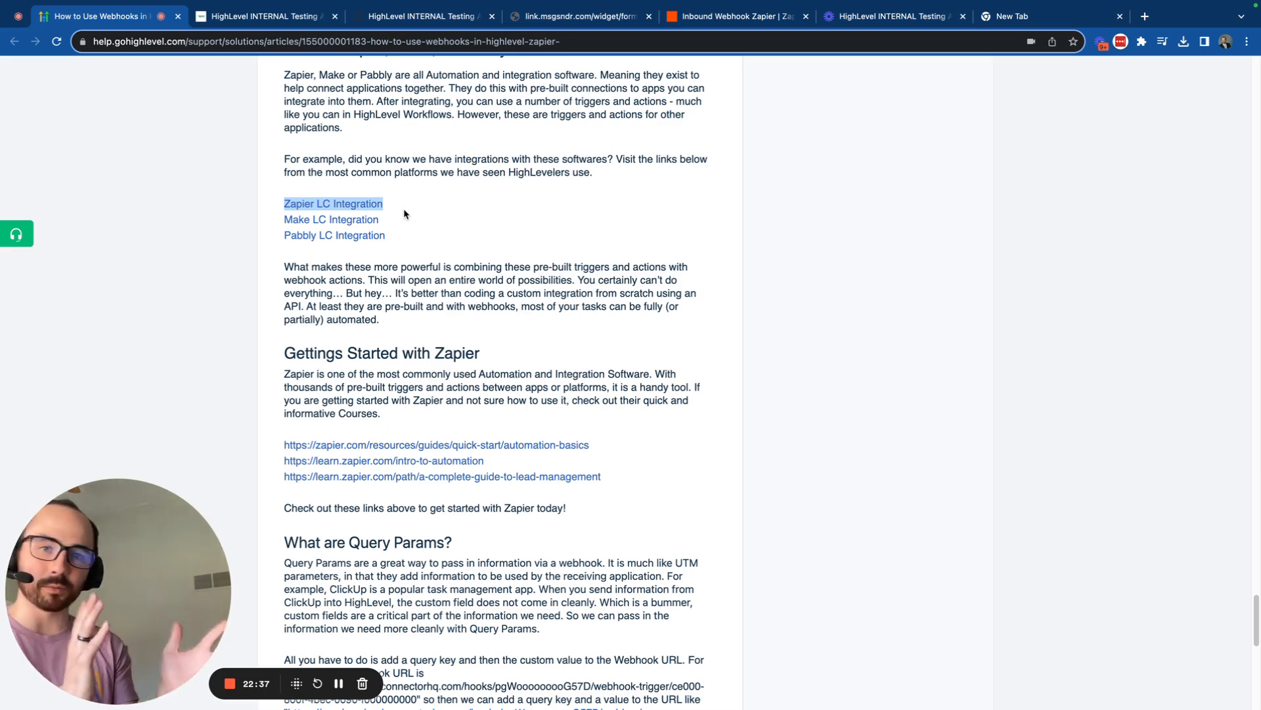
pyautogui.click(402, 222)
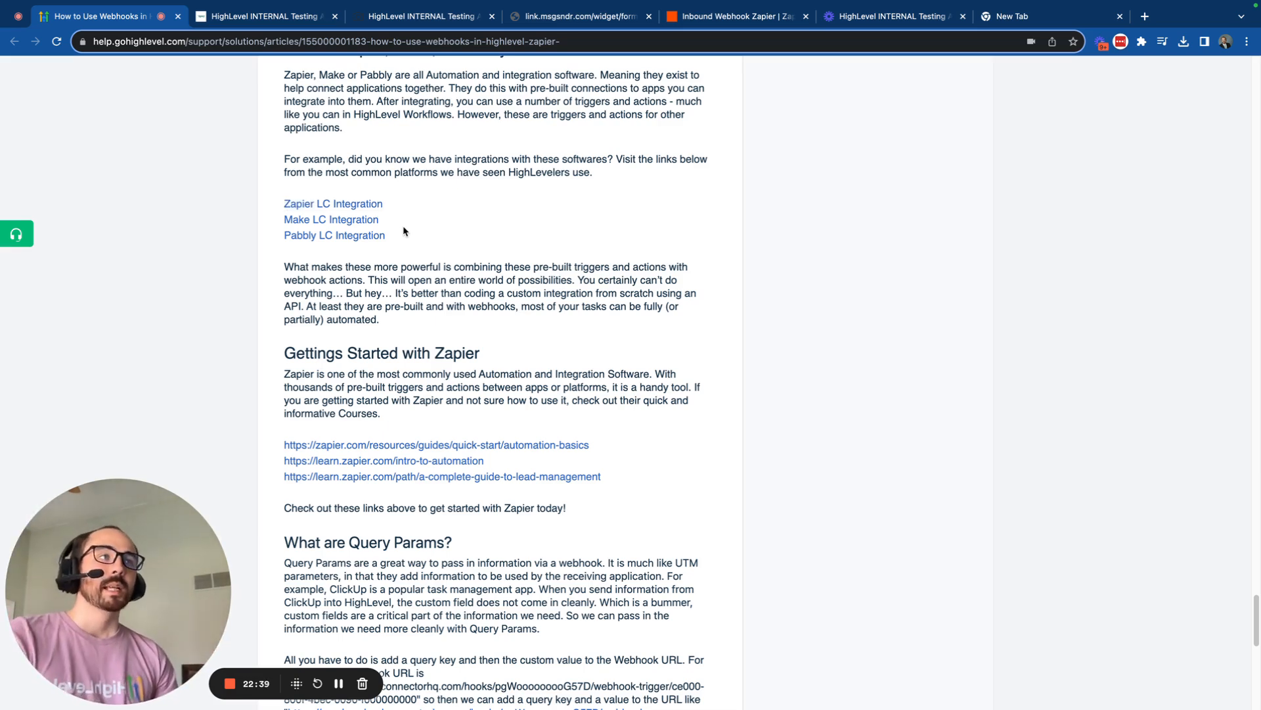
pyautogui.moveTo(405, 233); pyautogui.dragTo(284, 200)
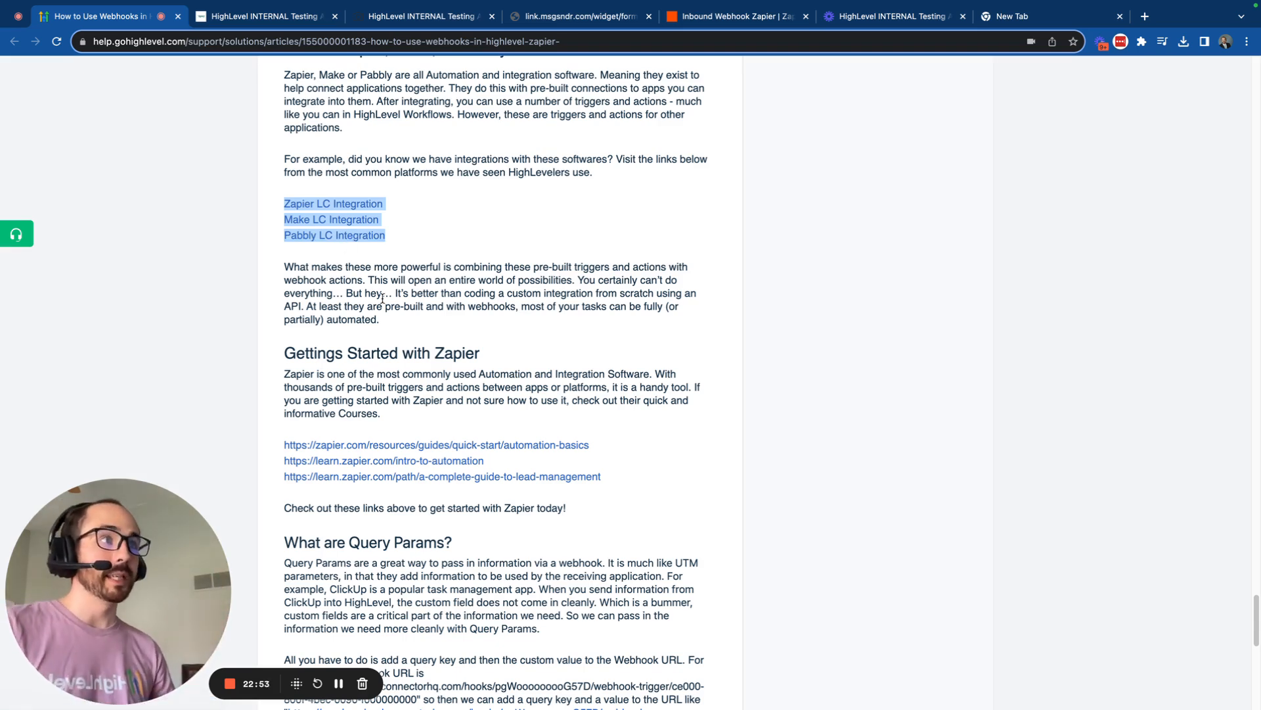
# - Review the article's Zapier getting-started course links and its FAQ answers on query params and the differences between API and webhooks
pyautogui.scroll(1, 393, 313)
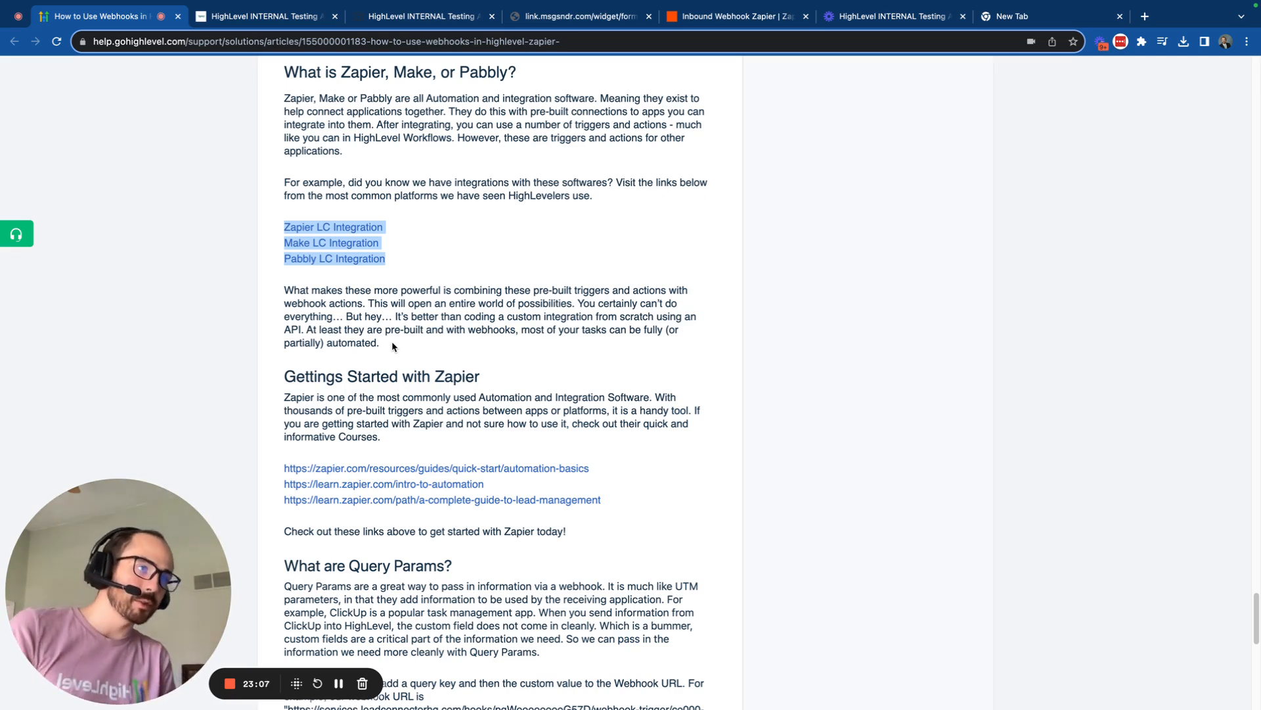
pyautogui.click(439, 374)
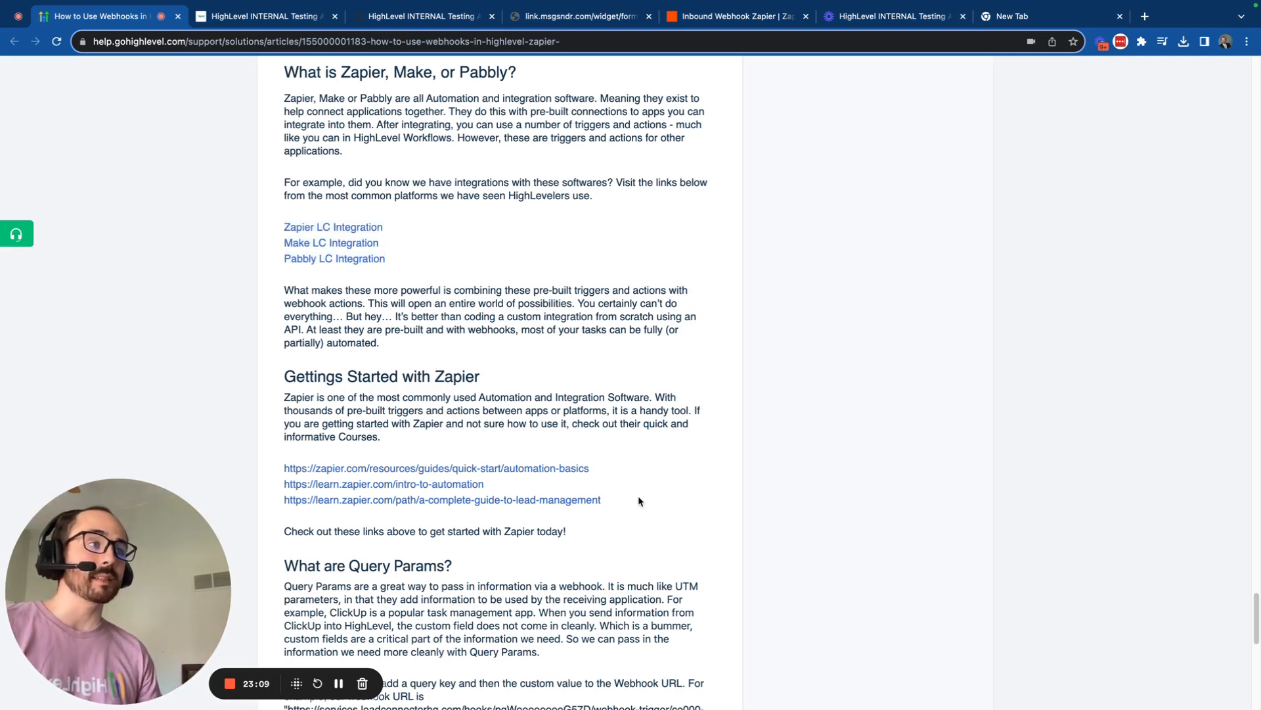
pyautogui.moveTo(624, 504); pyautogui.dragTo(281, 467)
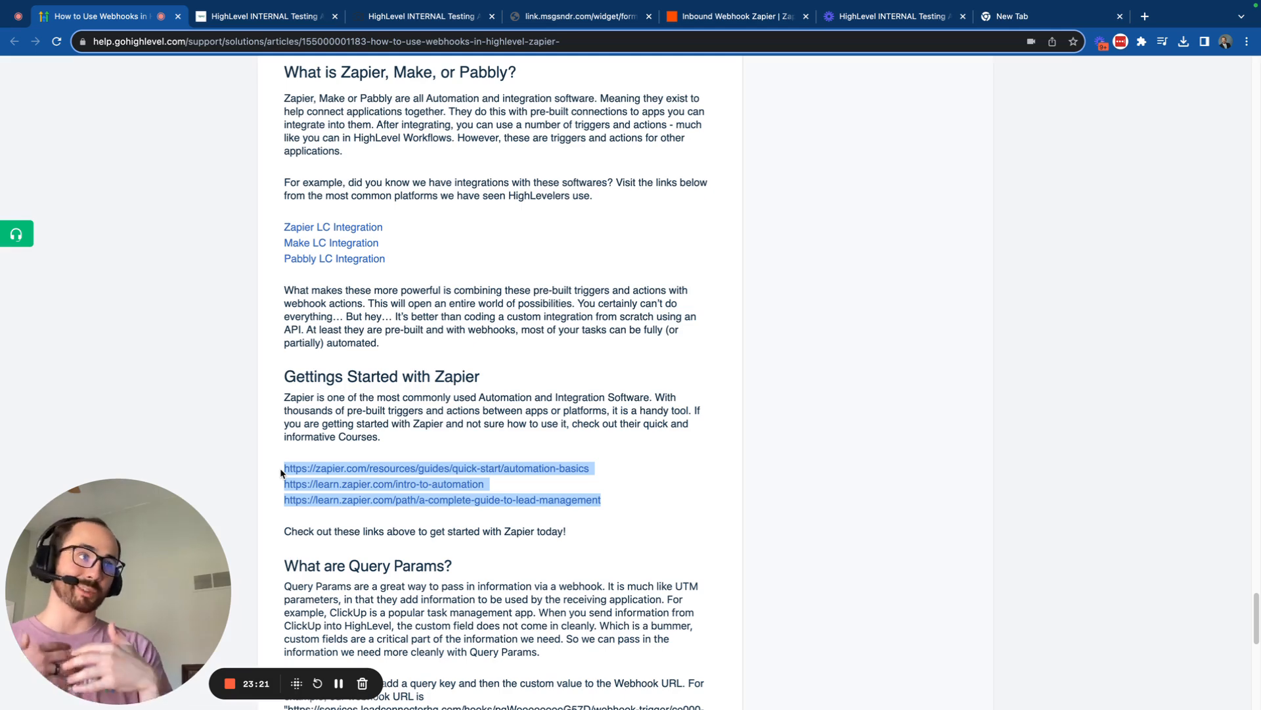
pyautogui.scroll(-5, 348, 522)
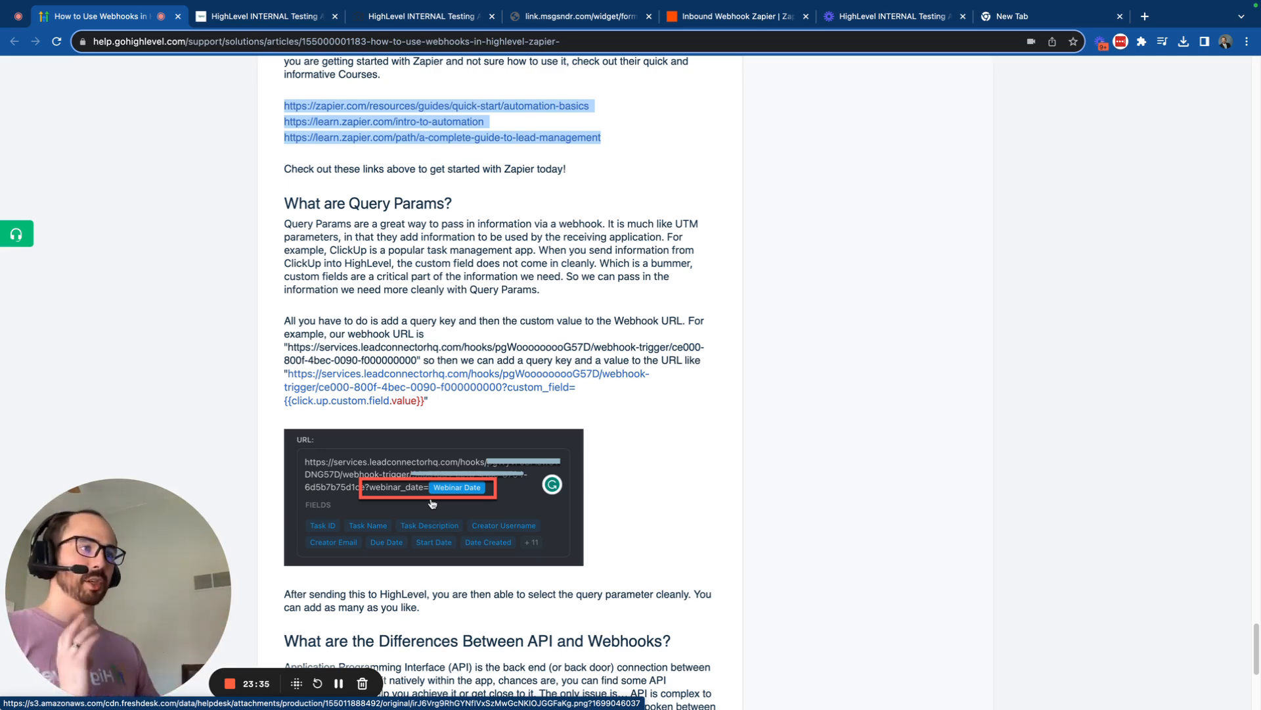
pyautogui.scroll(-5, 432, 503)
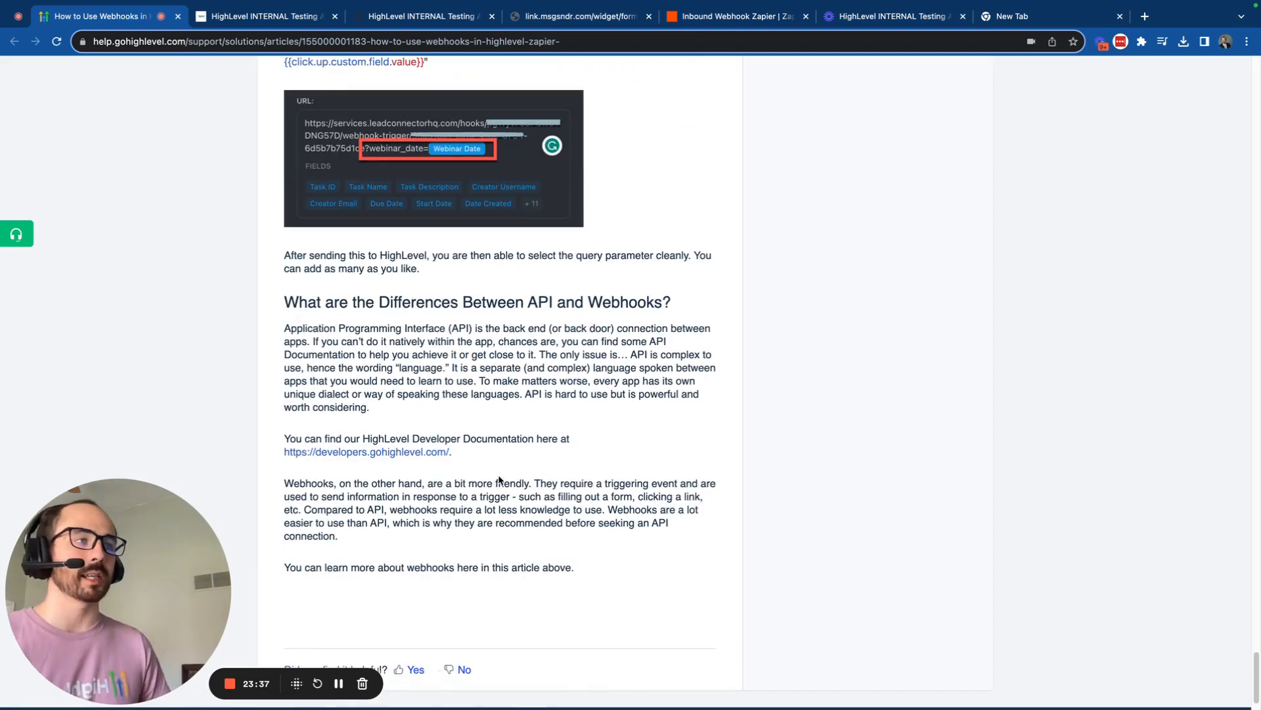
# - Open the HighLevel developer documentation link from the API and webhooks answer, and return to the beginning of the help article
pyautogui.moveTo(462, 455); pyautogui.dragTo(288, 455)
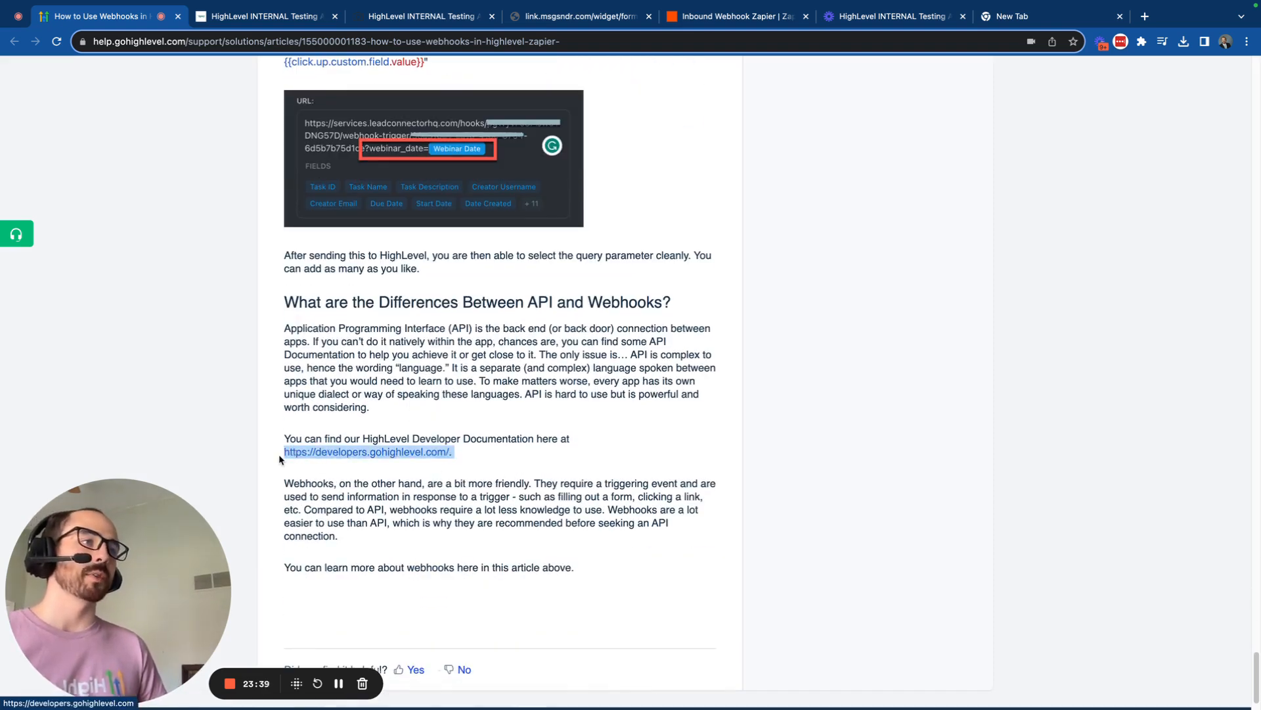
pyautogui.click(332, 452)
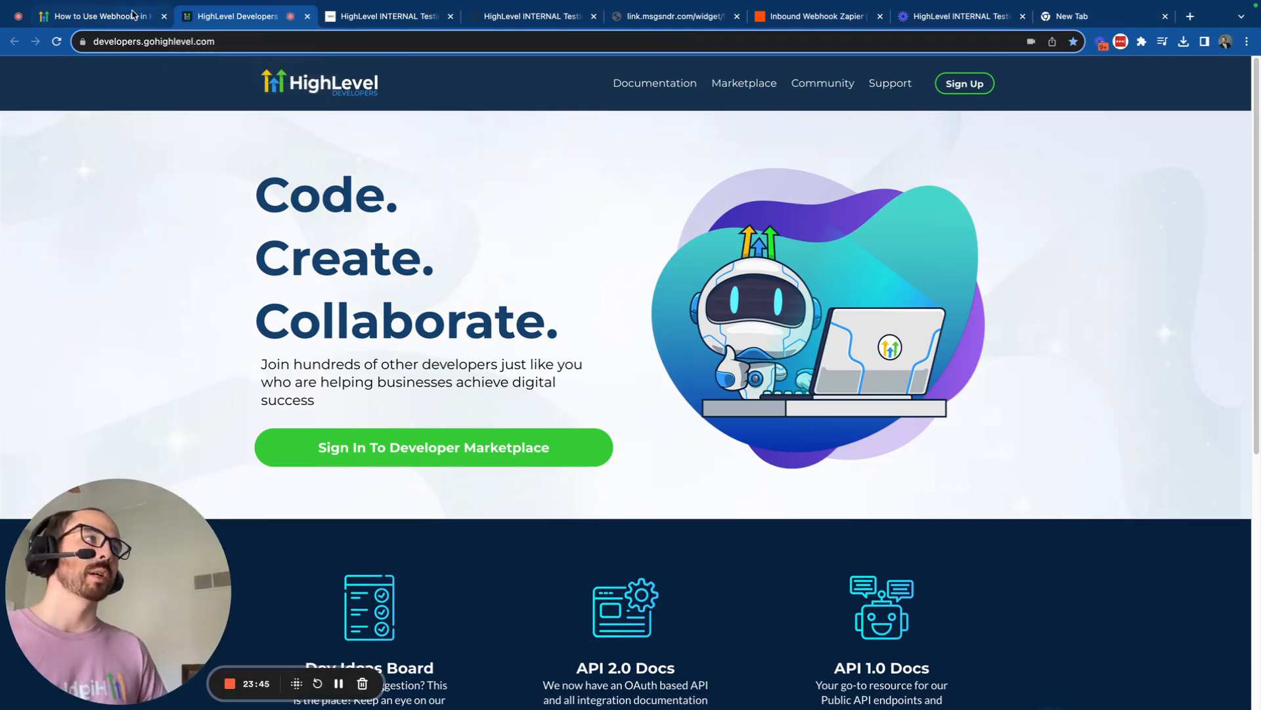
pyautogui.click(132, 14)
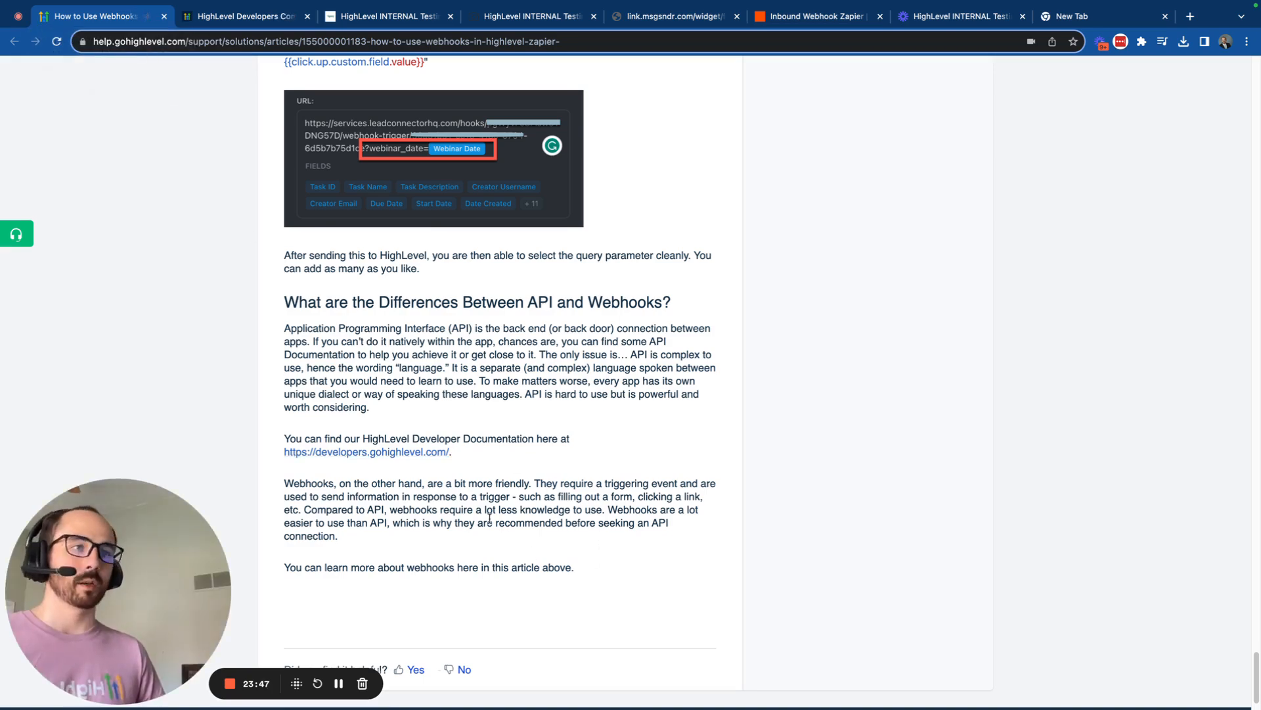
pyautogui.scroll(20, 490, 518)
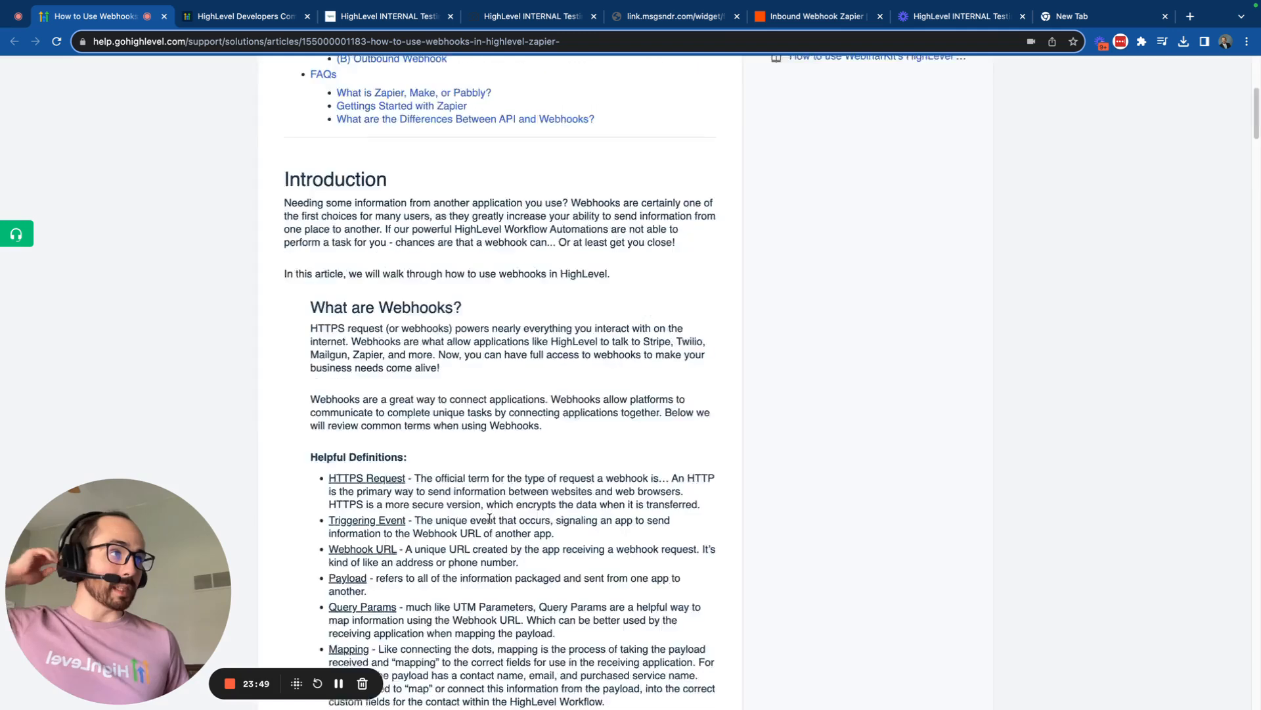
pyautogui.scroll(5, 490, 517)
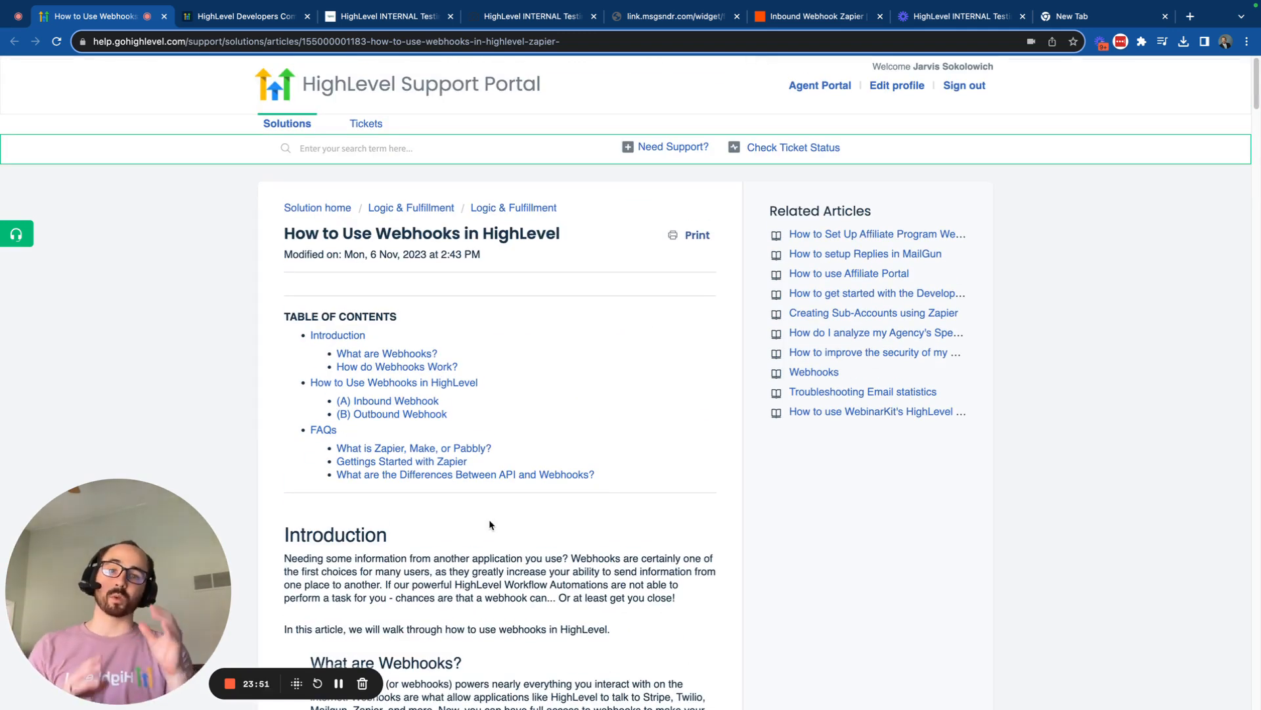